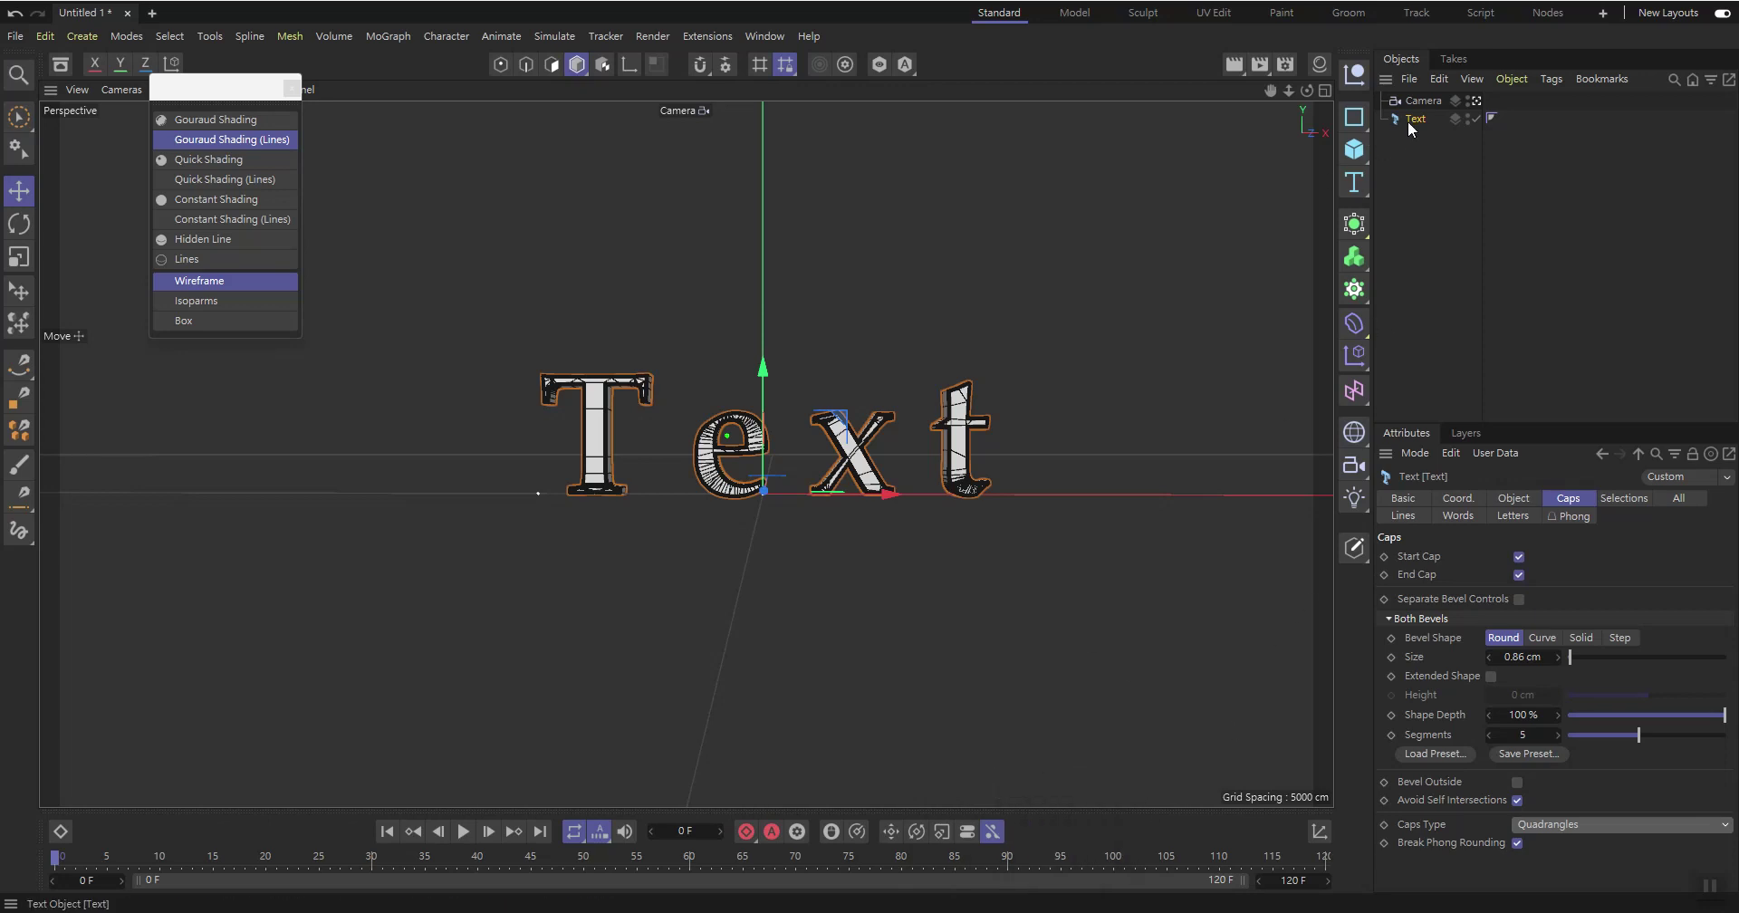
Bring up the browser tutorial page showing the MoGraph > Voronoi Fracture screenshot
key(alt+Tab)
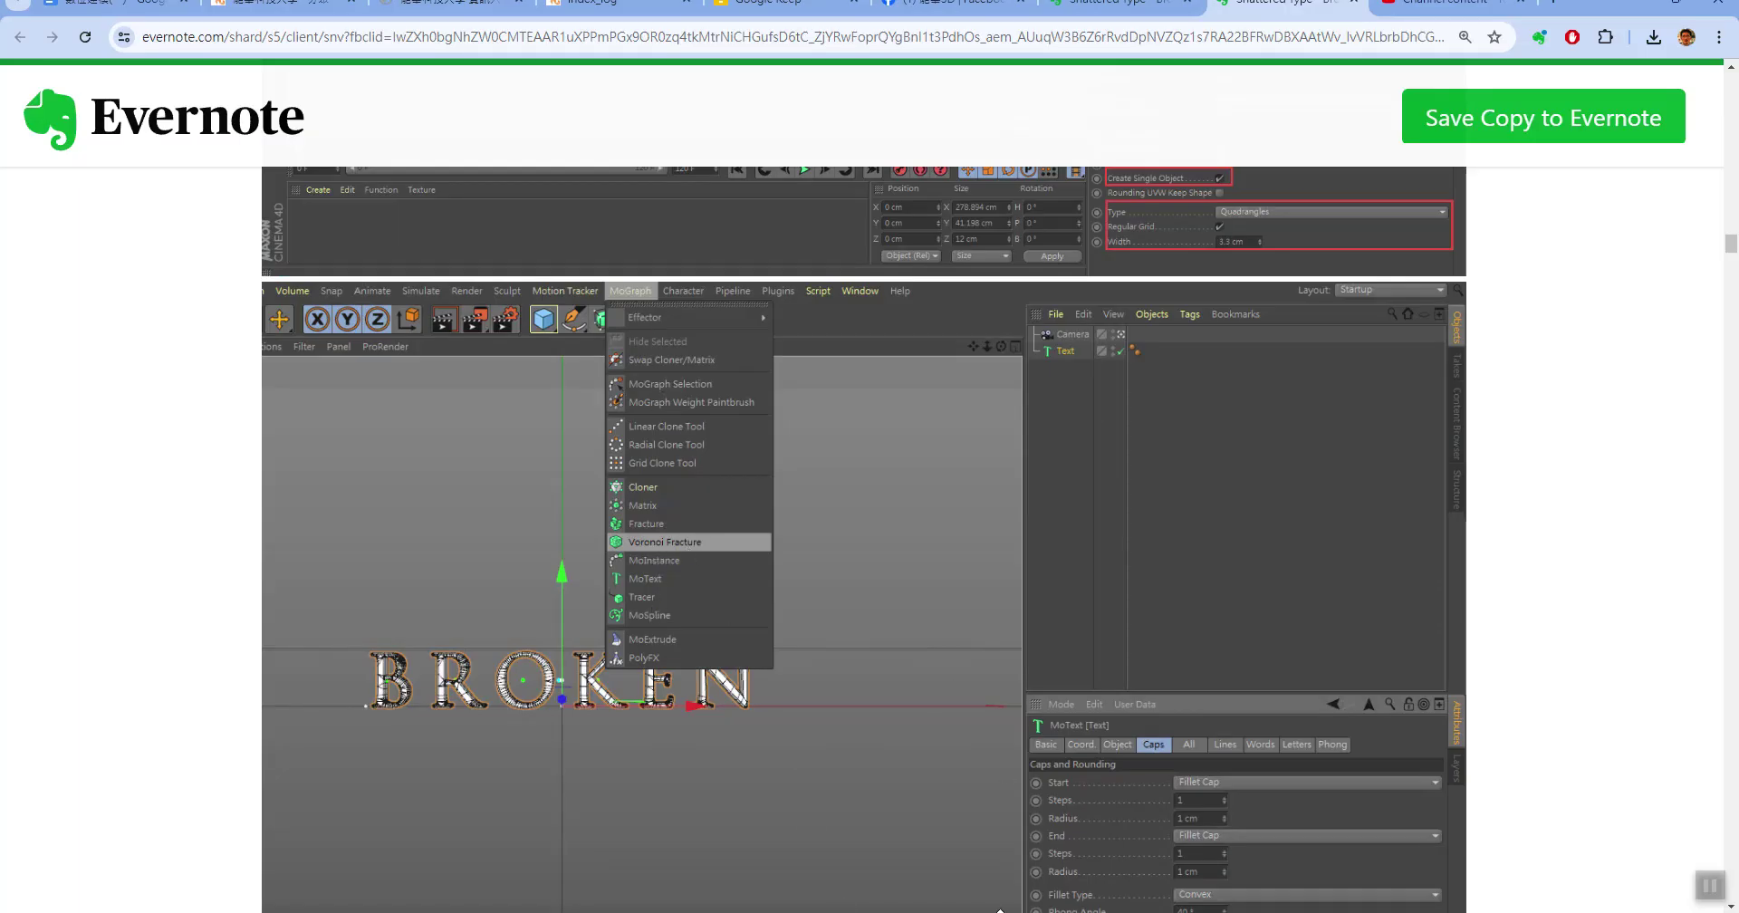
Scroll through the tutorial's MoGraph > Voronoi Fracture screenshot
scroll(951, 777, up, 2)
scroll(951, 777, down, 5)
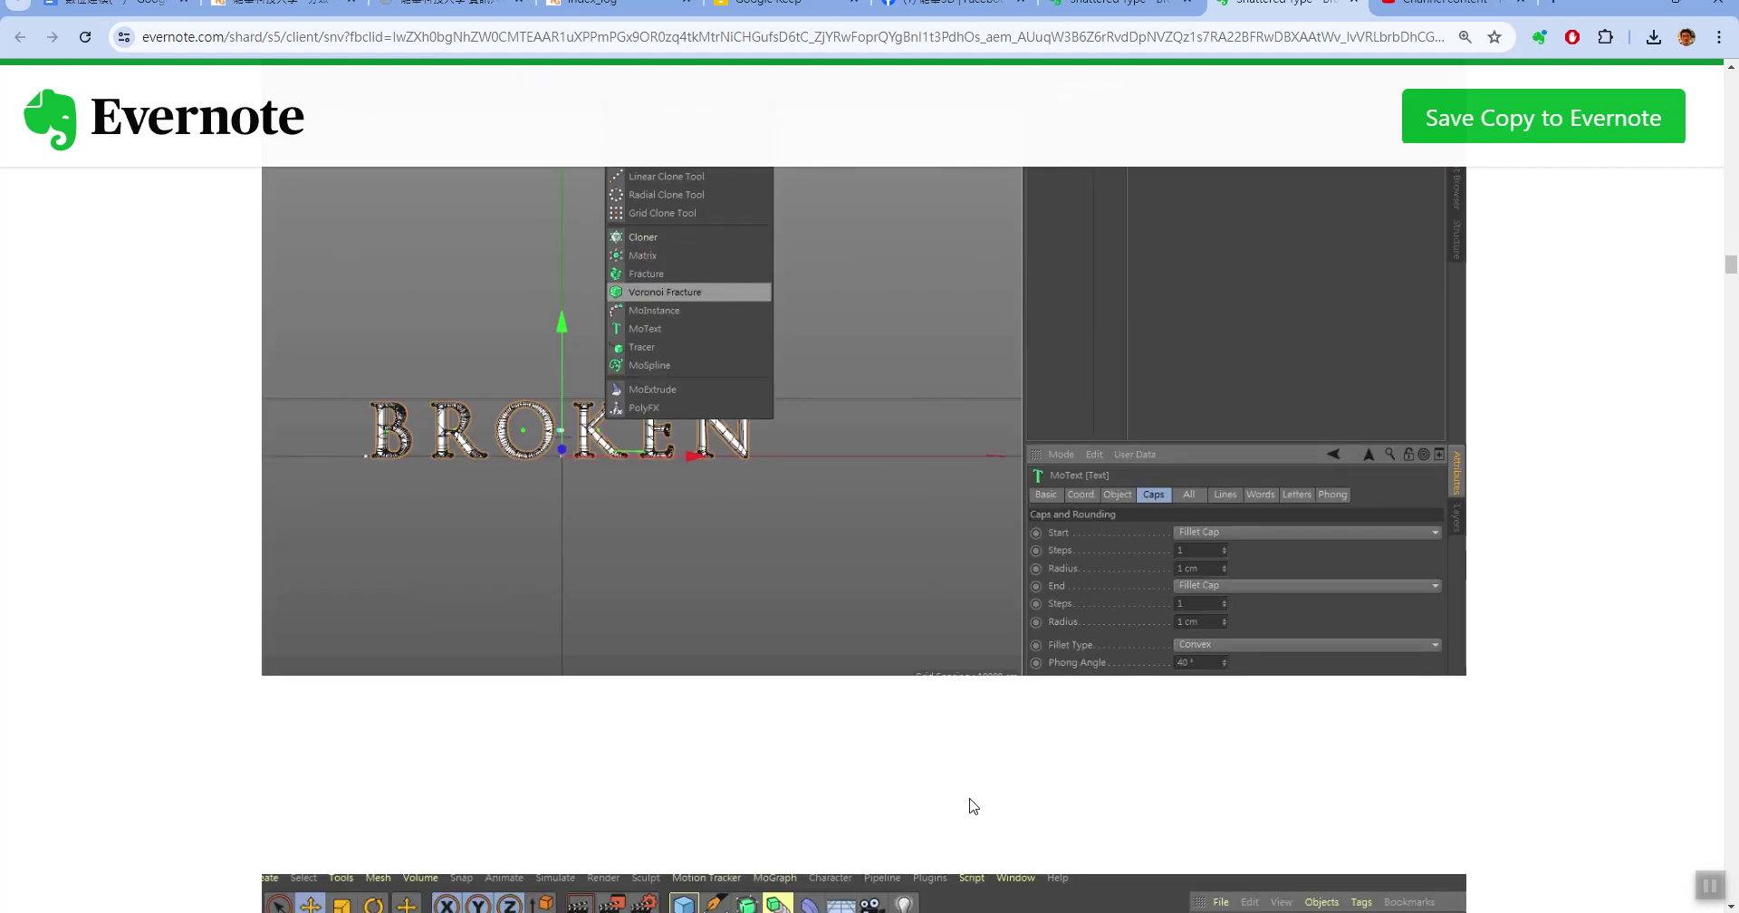
scroll(967, 800, down, 4)
scroll(964, 797, down, 4)
scroll(963, 790, up, 3)
scroll(965, 790, up, 4)
scroll(967, 790, up, 3)
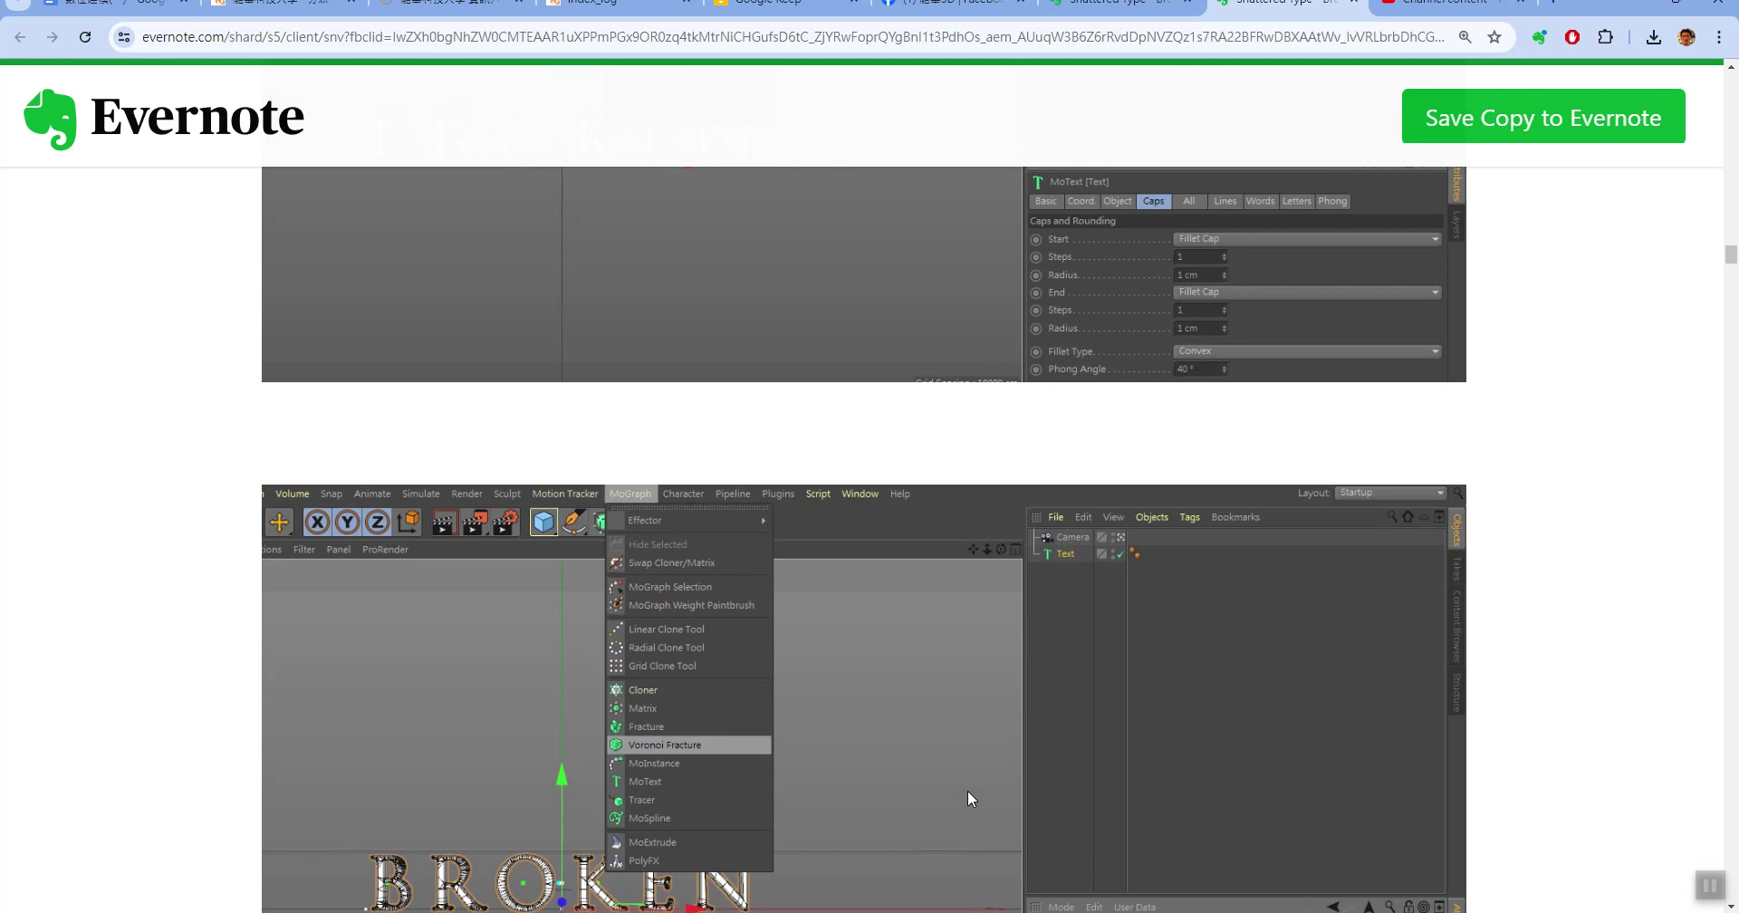
scroll(967, 789, up, 3)
scroll(967, 790, up, 2)
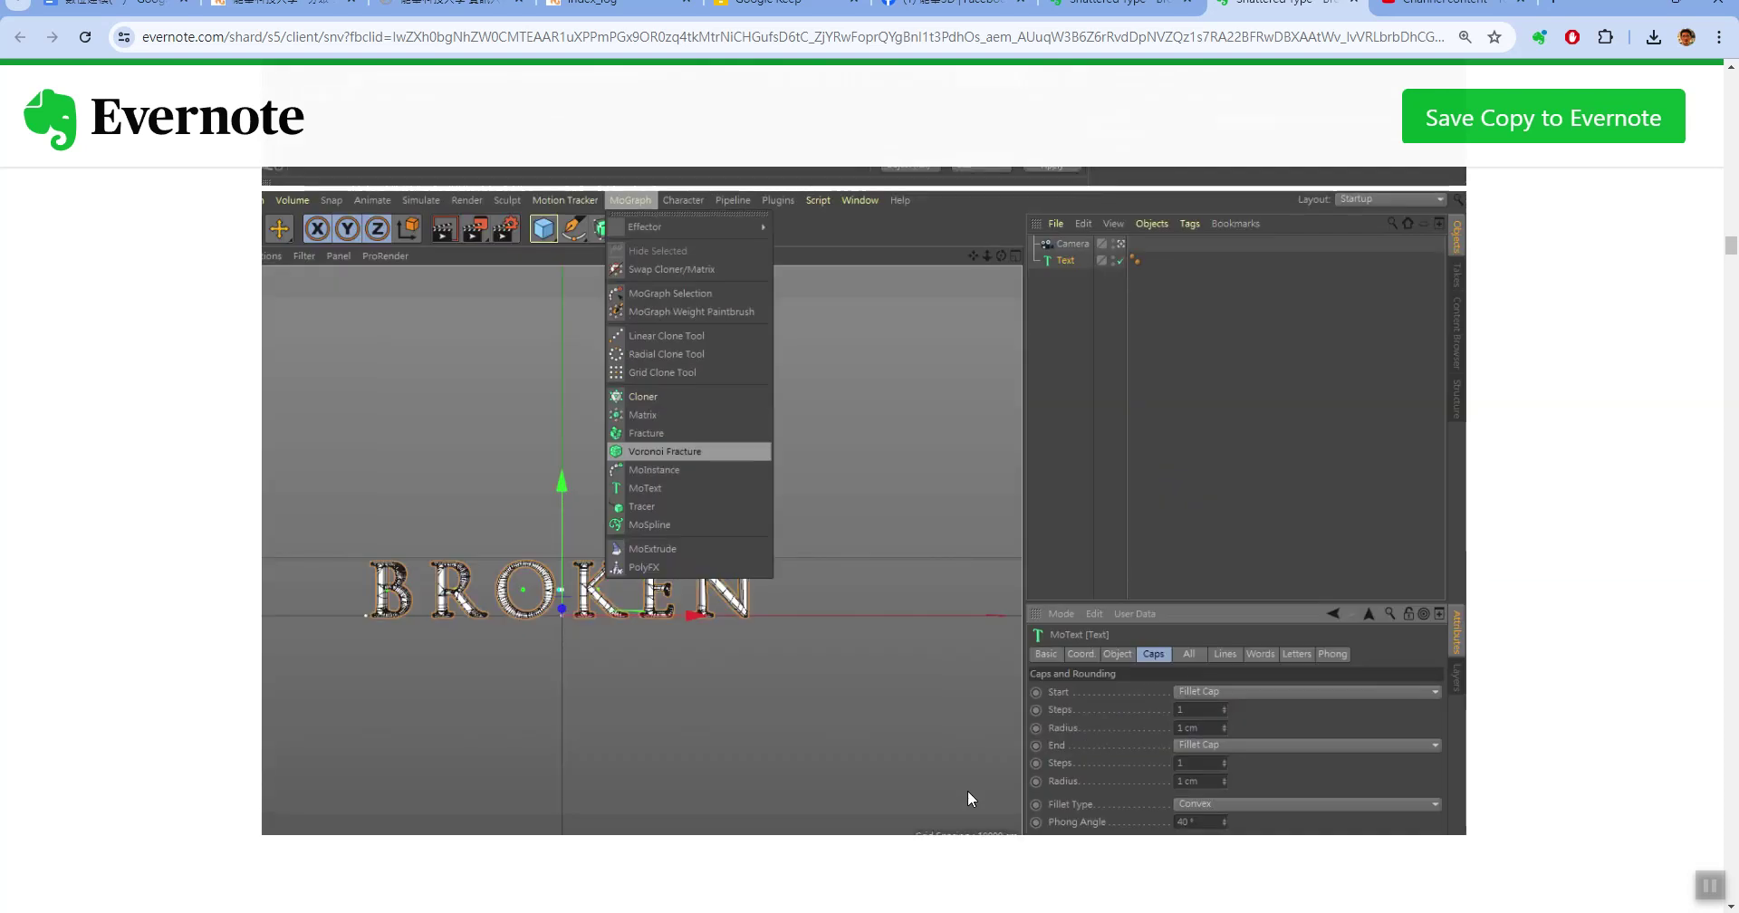
scroll(967, 790, down, 6)
right_click(958, 804)
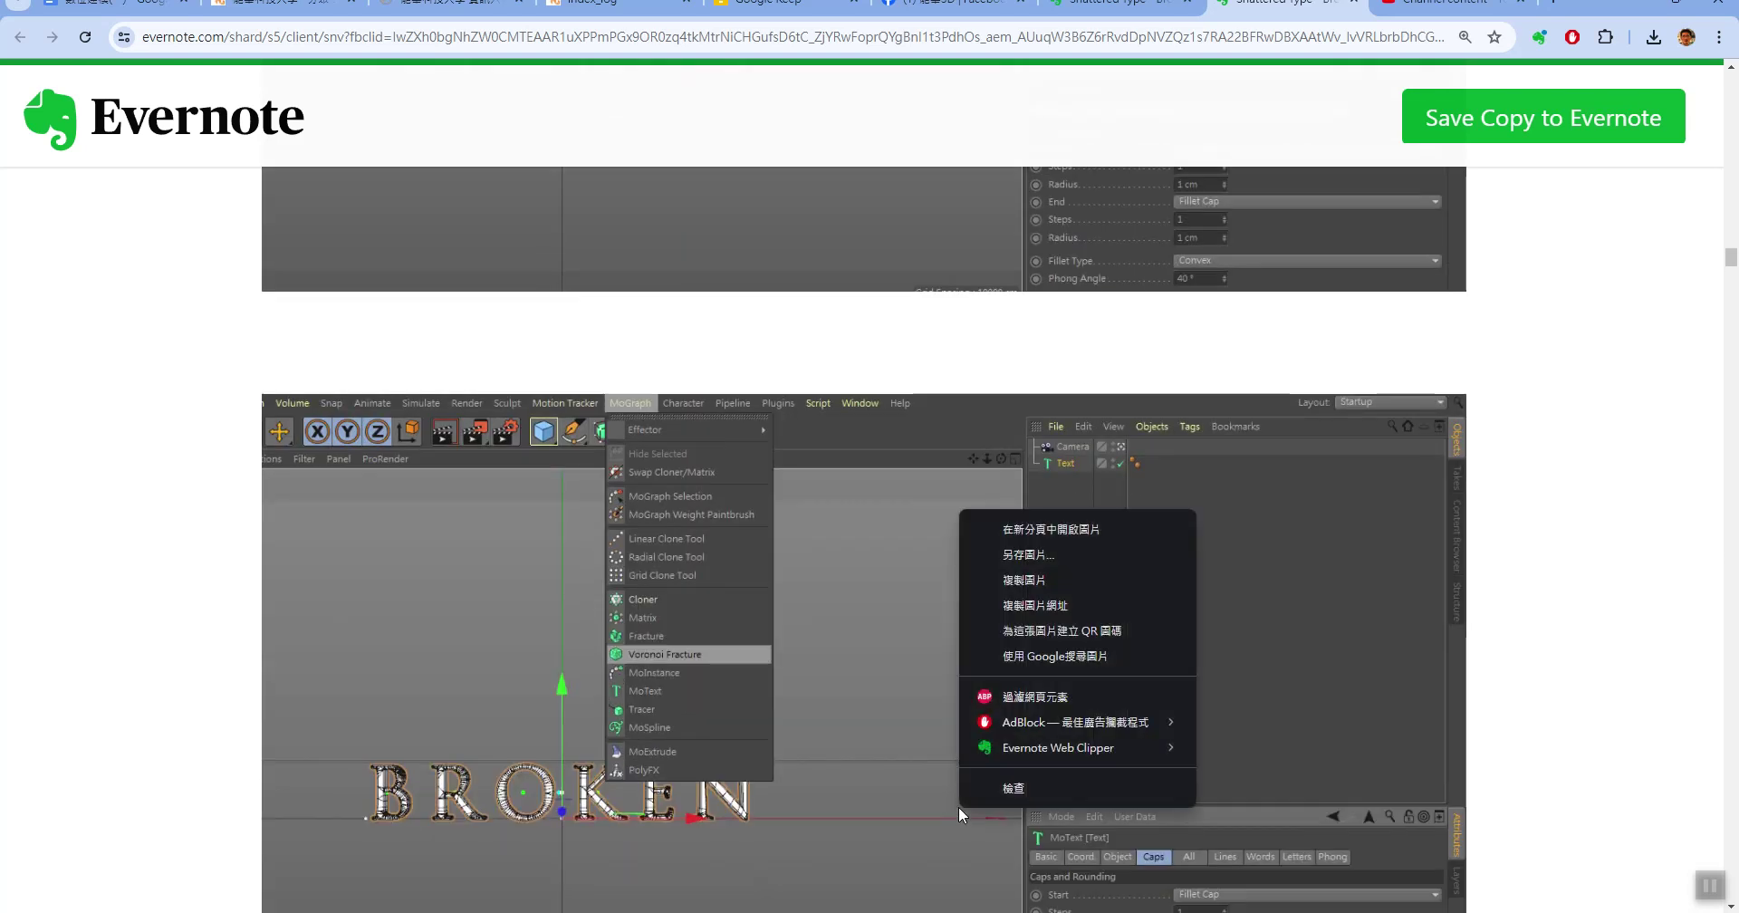
click(1501, 732)
Read on down to the tutorial's point Sources screenshots
scroll(1501, 732, down, 5)
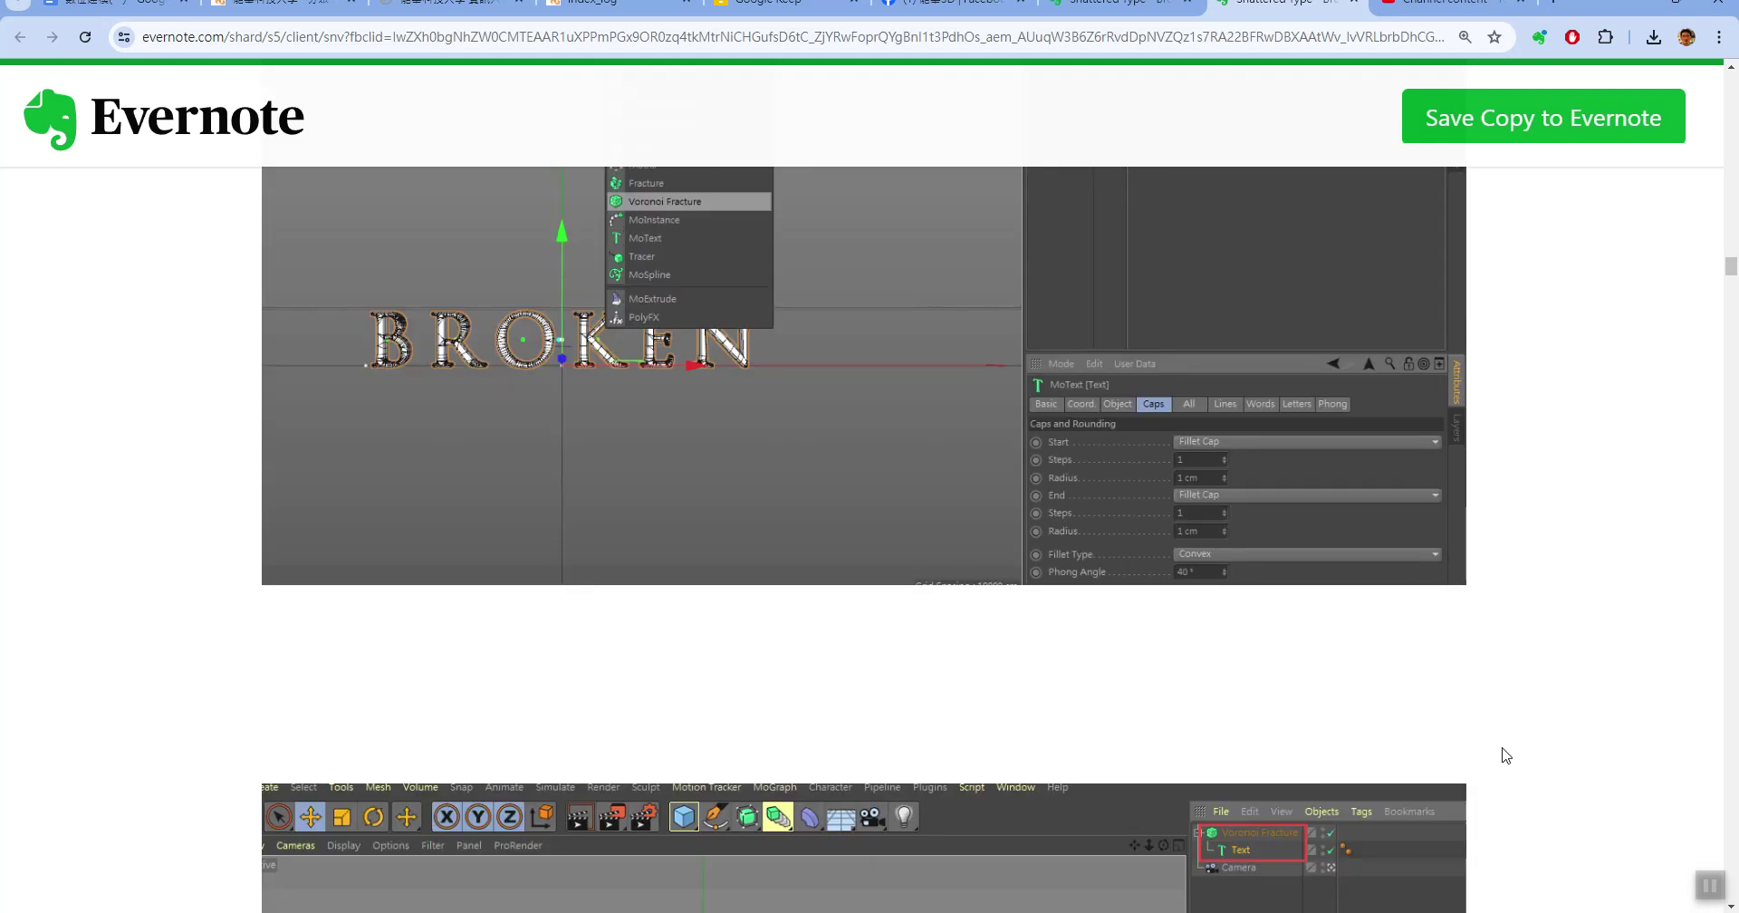
scroll(1505, 753, down, 5)
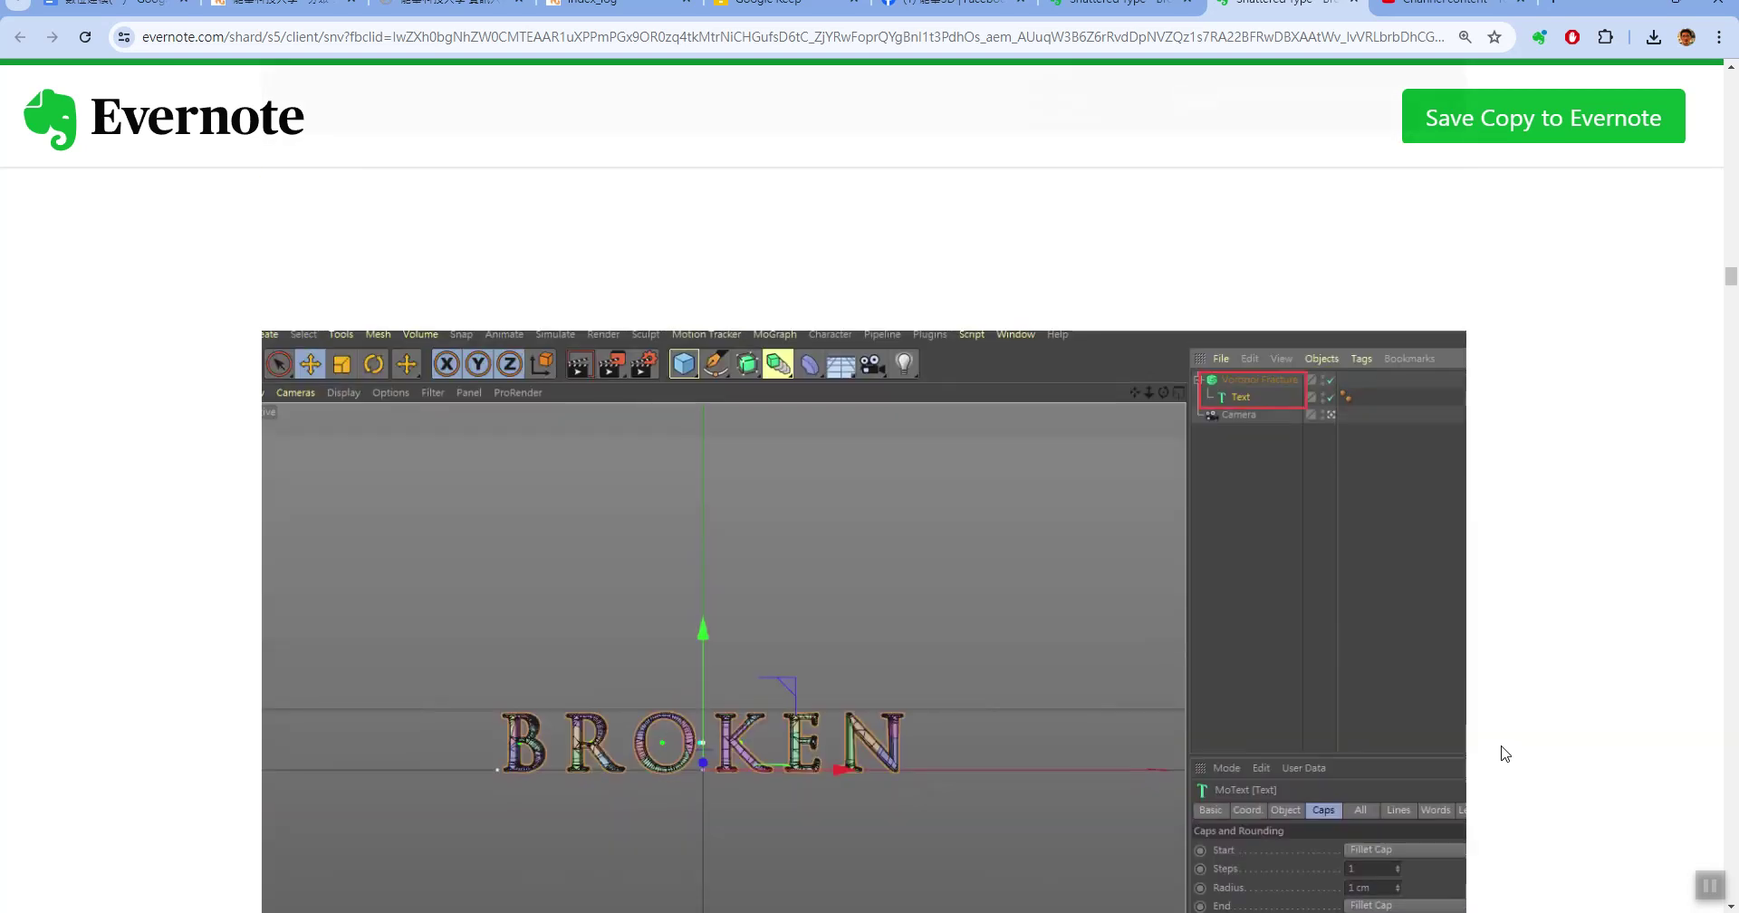
scroll(1264, 389, down, 2)
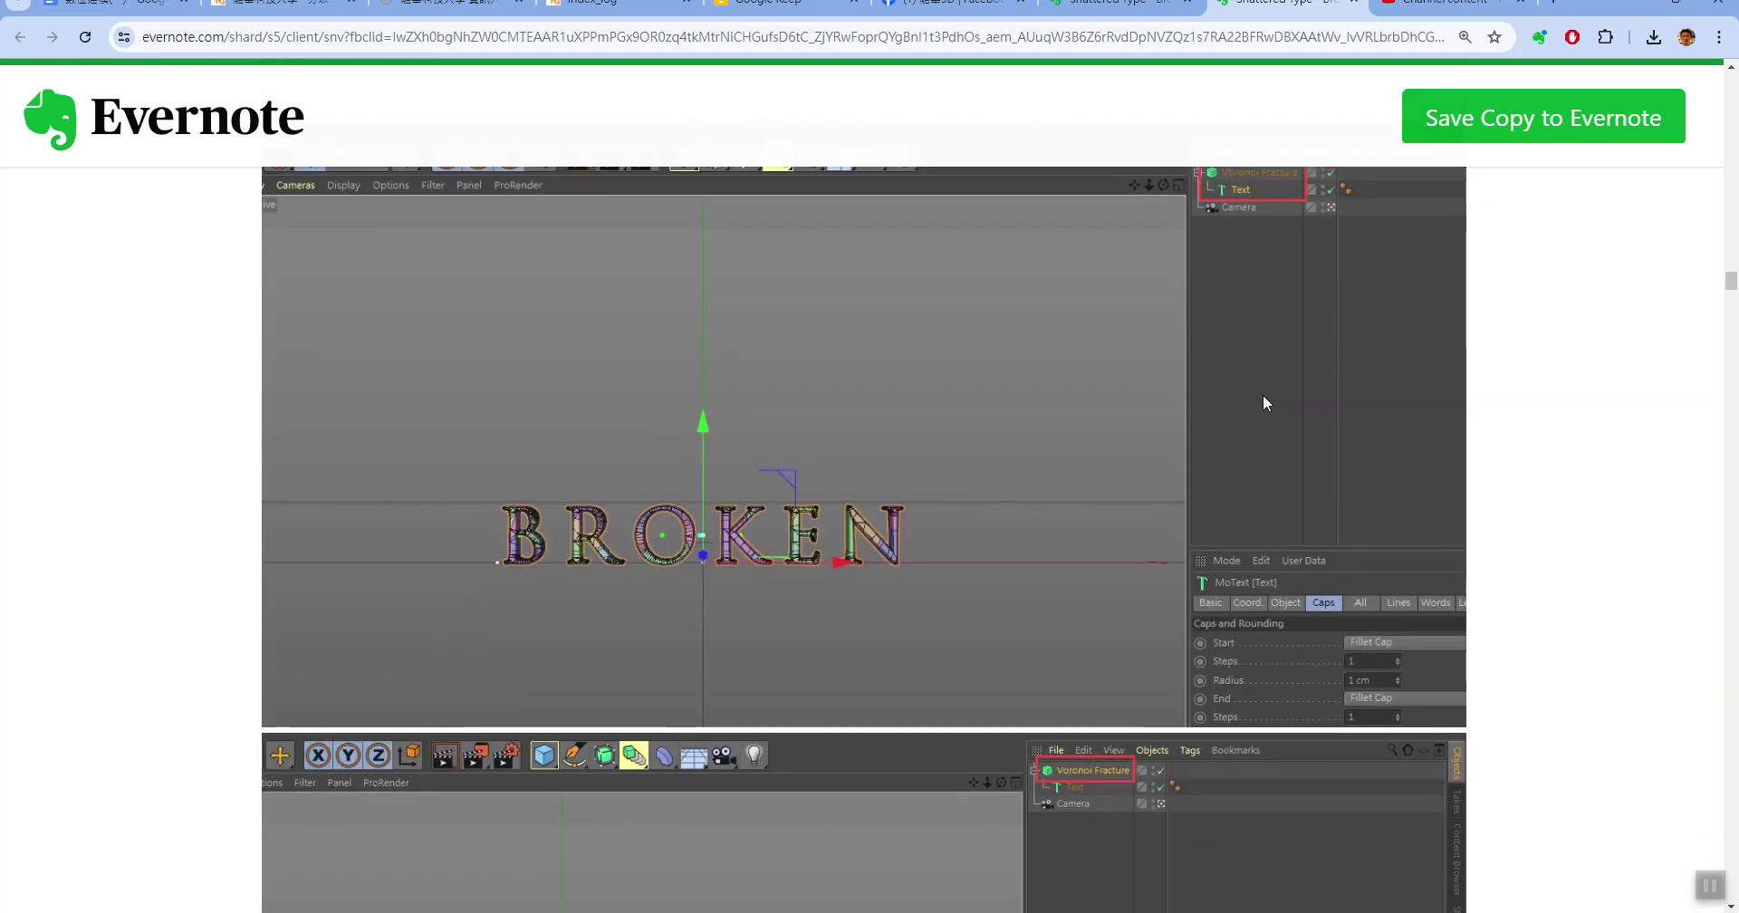
scroll(1263, 394, down, 4)
scroll(1262, 400, down, 3)
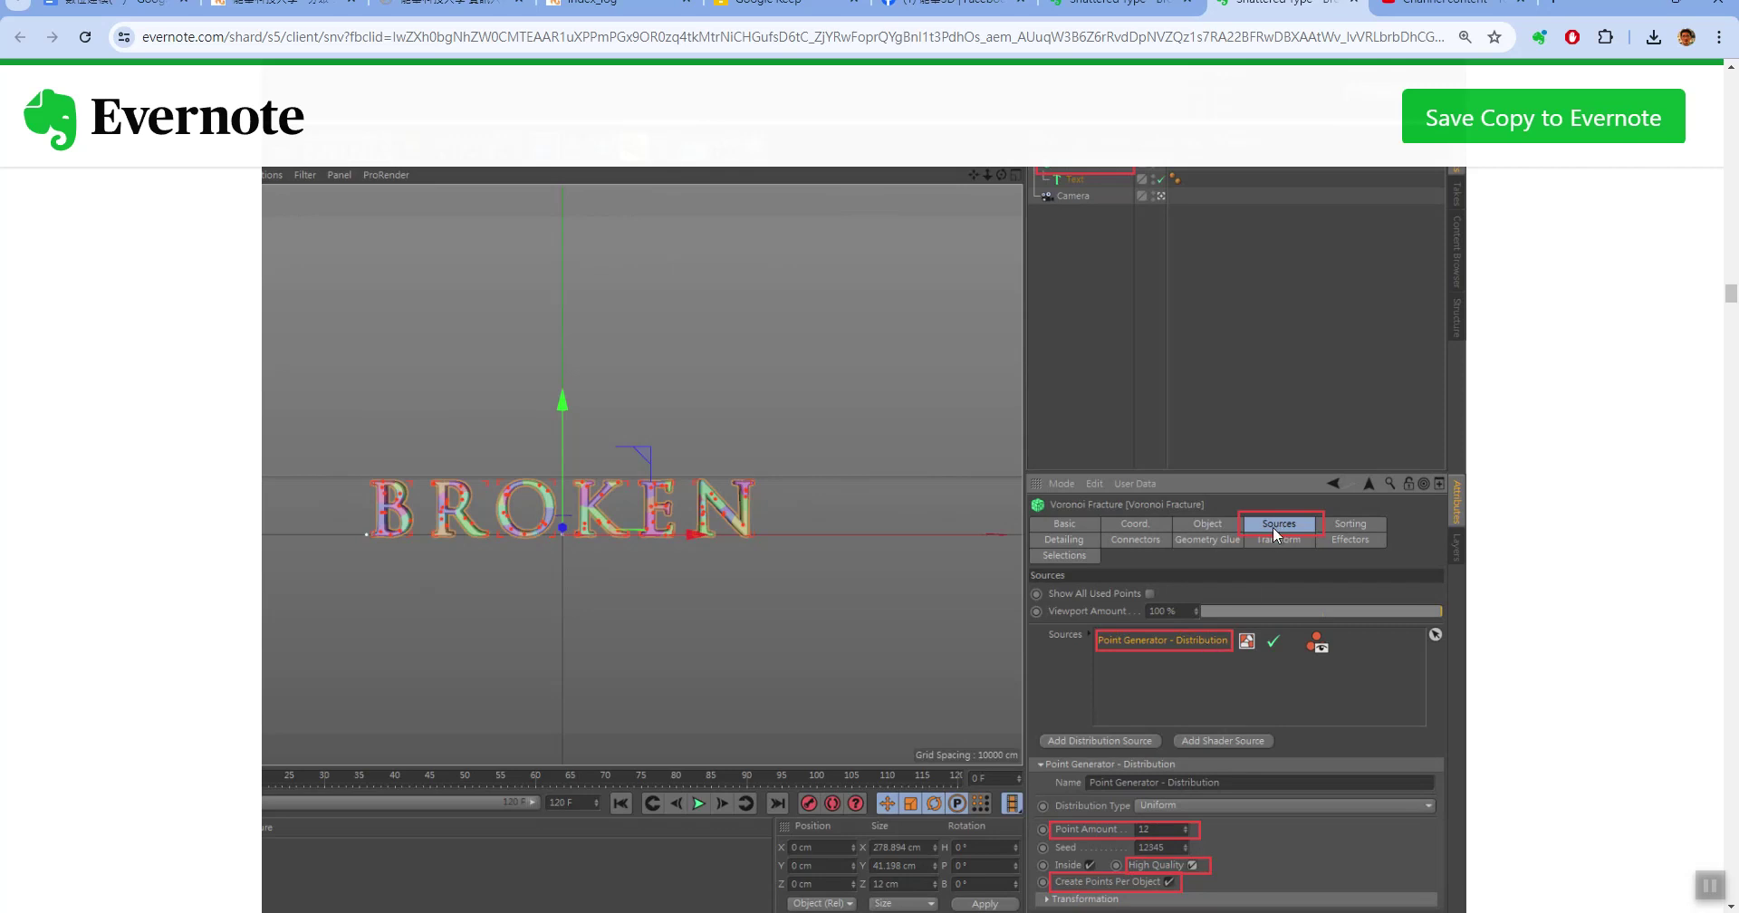
scroll(1109, 317, up, 3)
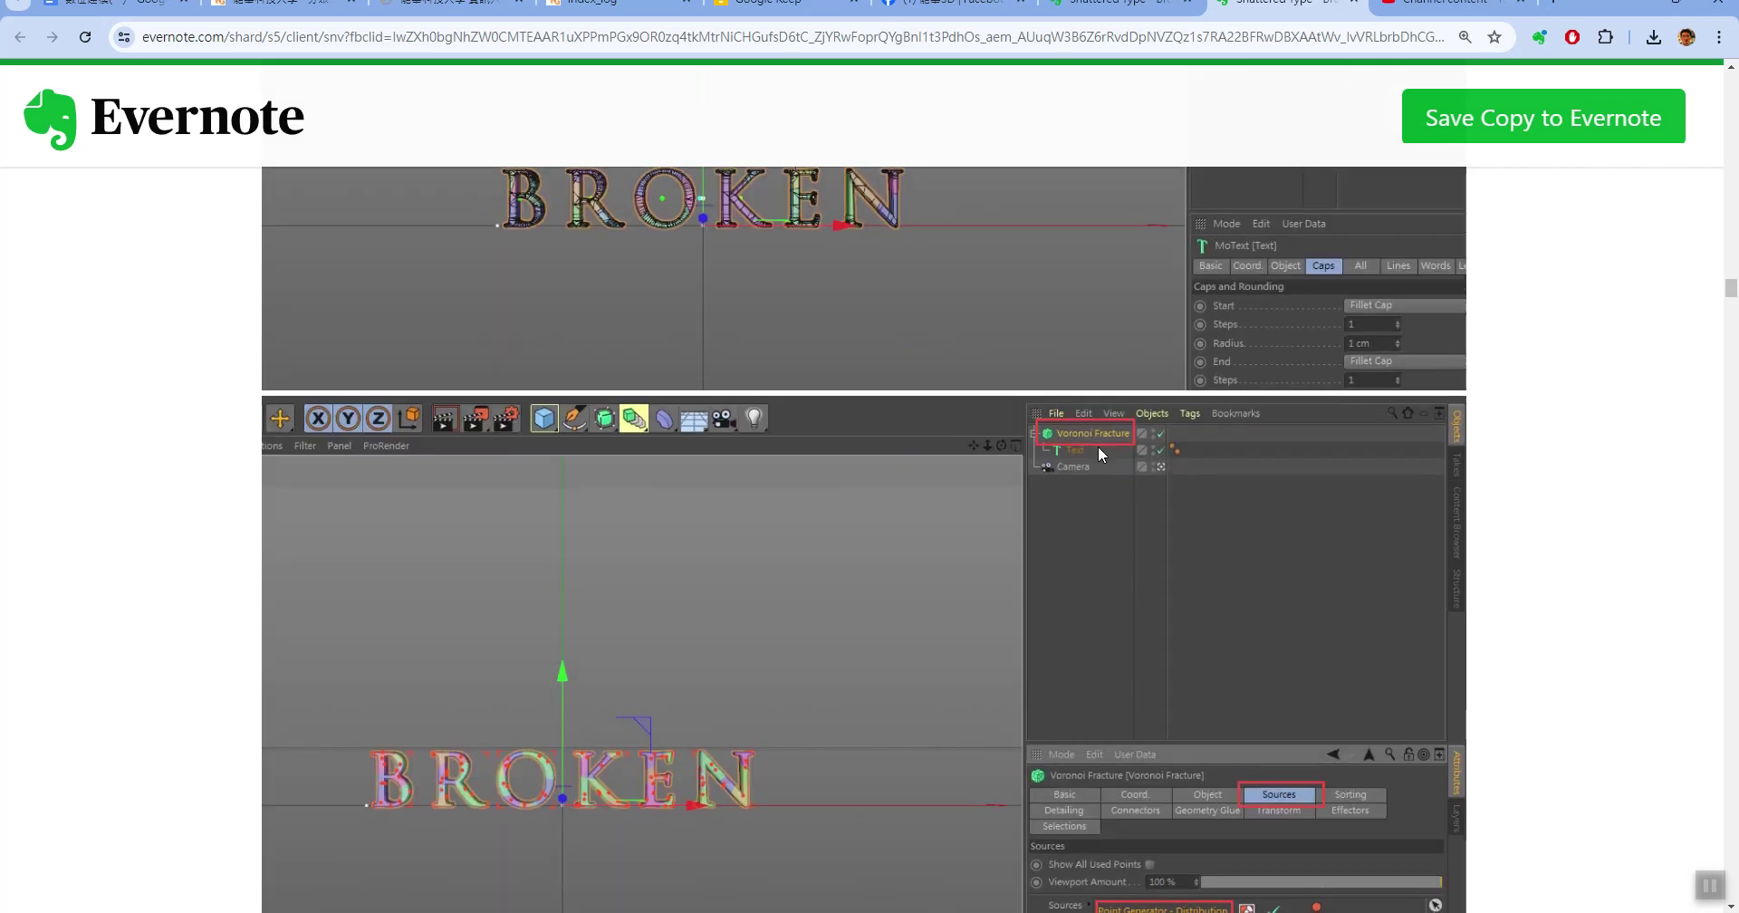
scroll(1097, 445, down, 2)
scroll(1195, 735, down, 2)
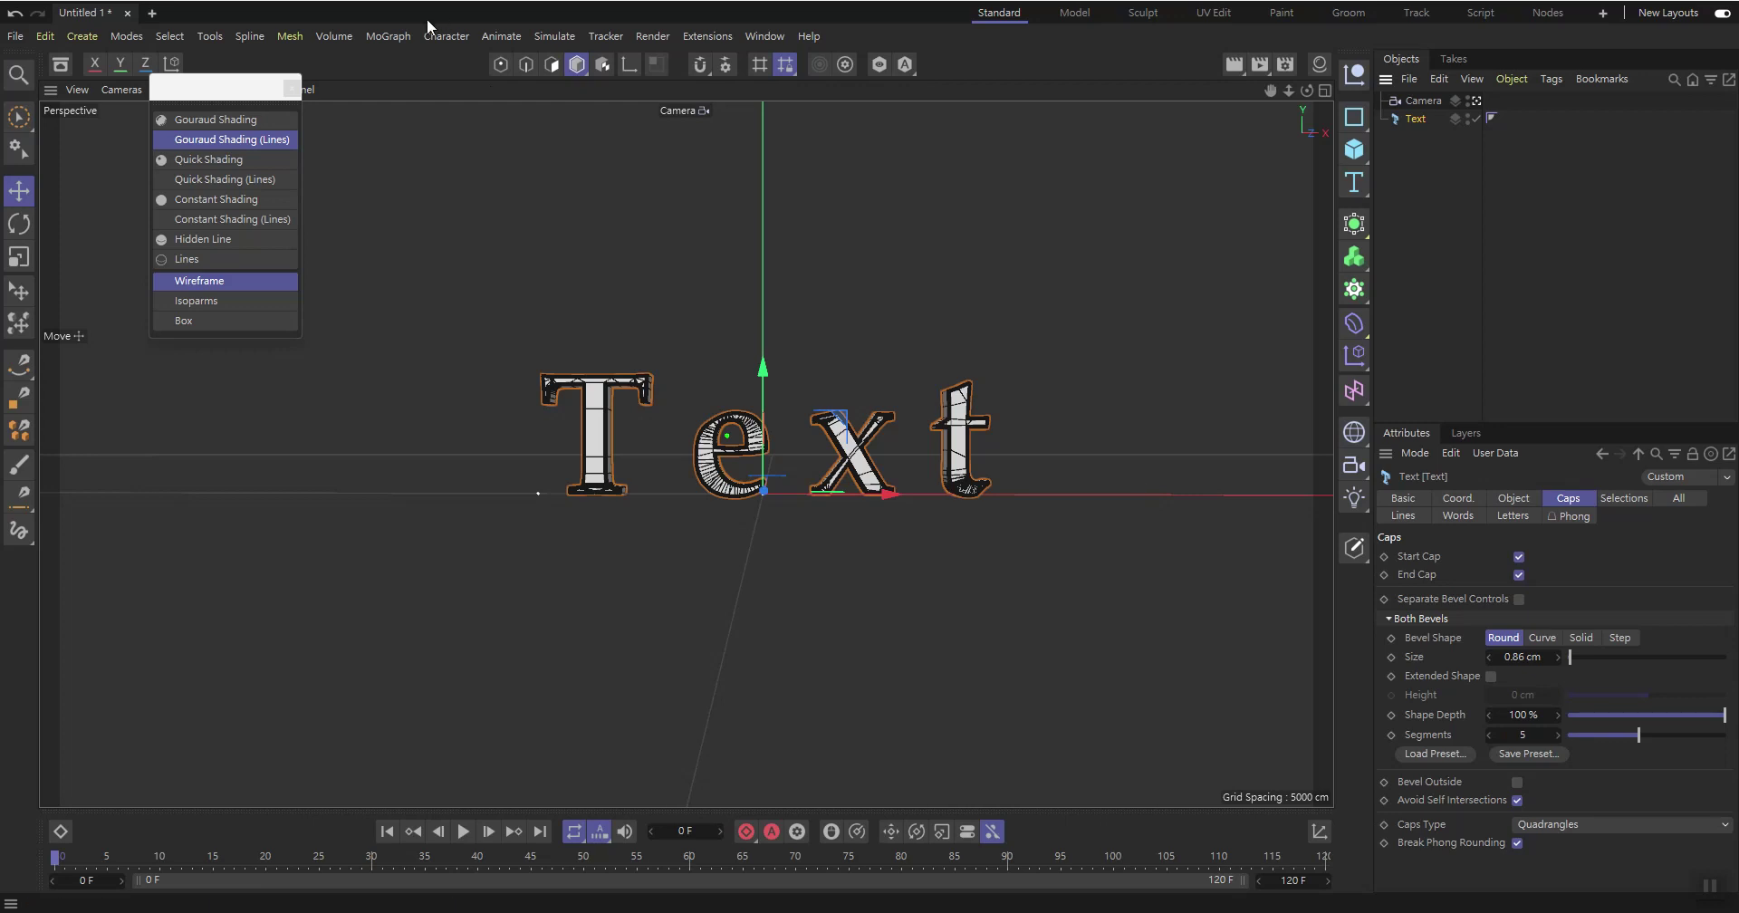
Add a Voronoi Fracture from the MoGraph menu, nest the Text under it, and select the fracture
click(390, 36)
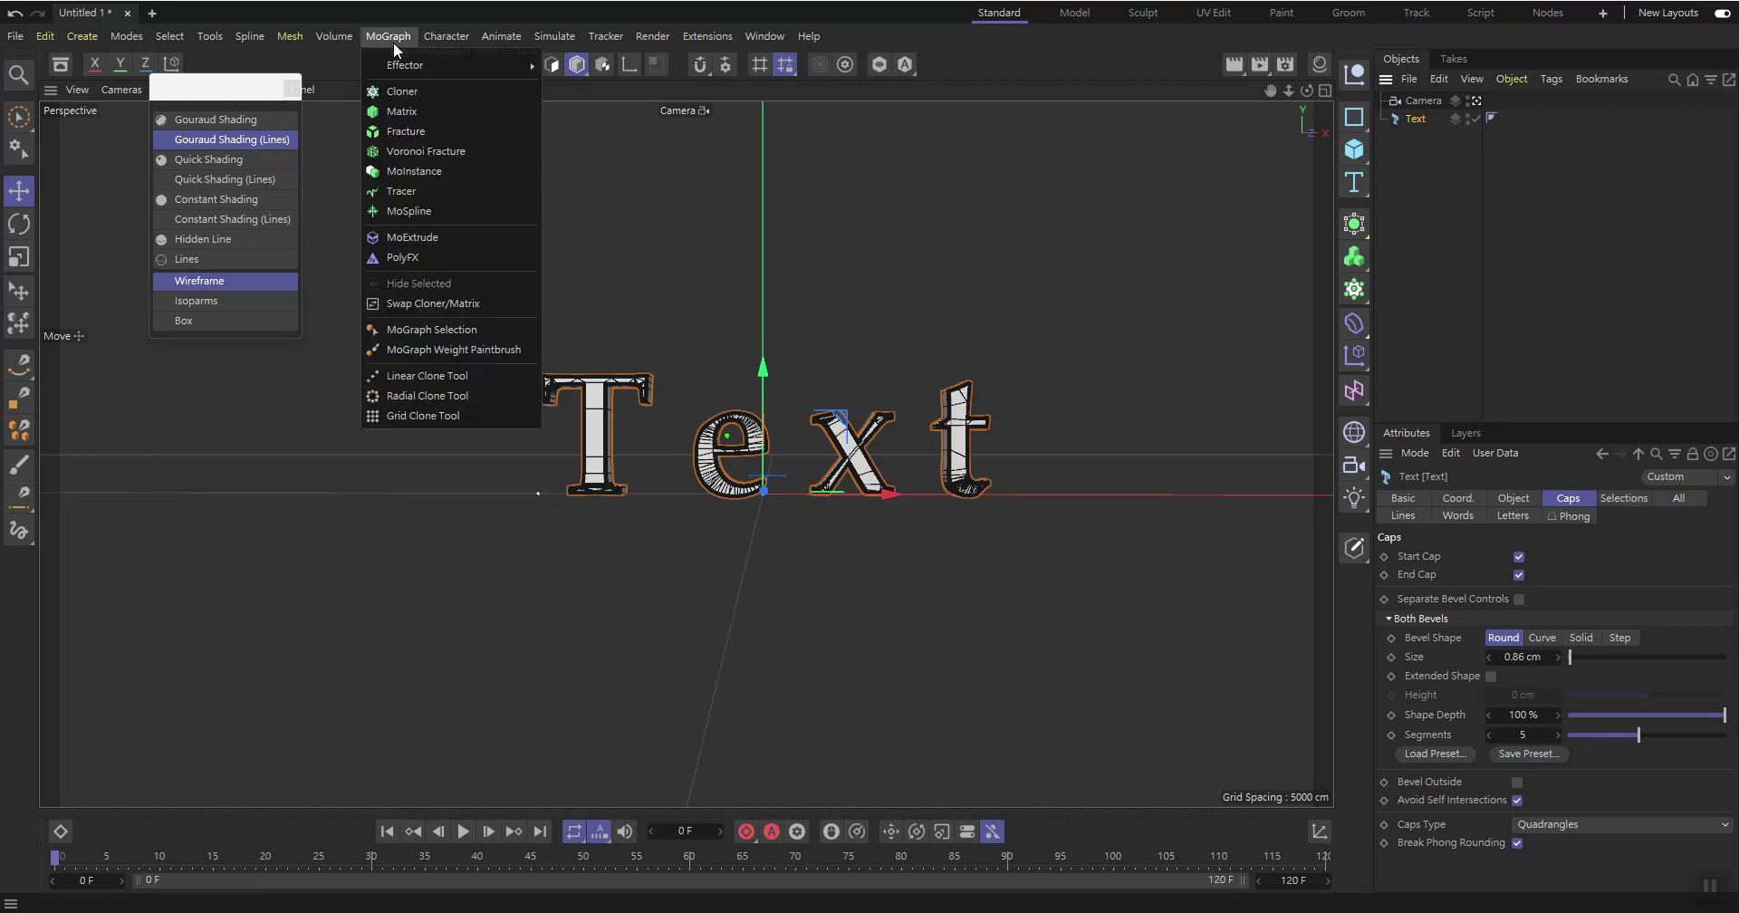
click(432, 151)
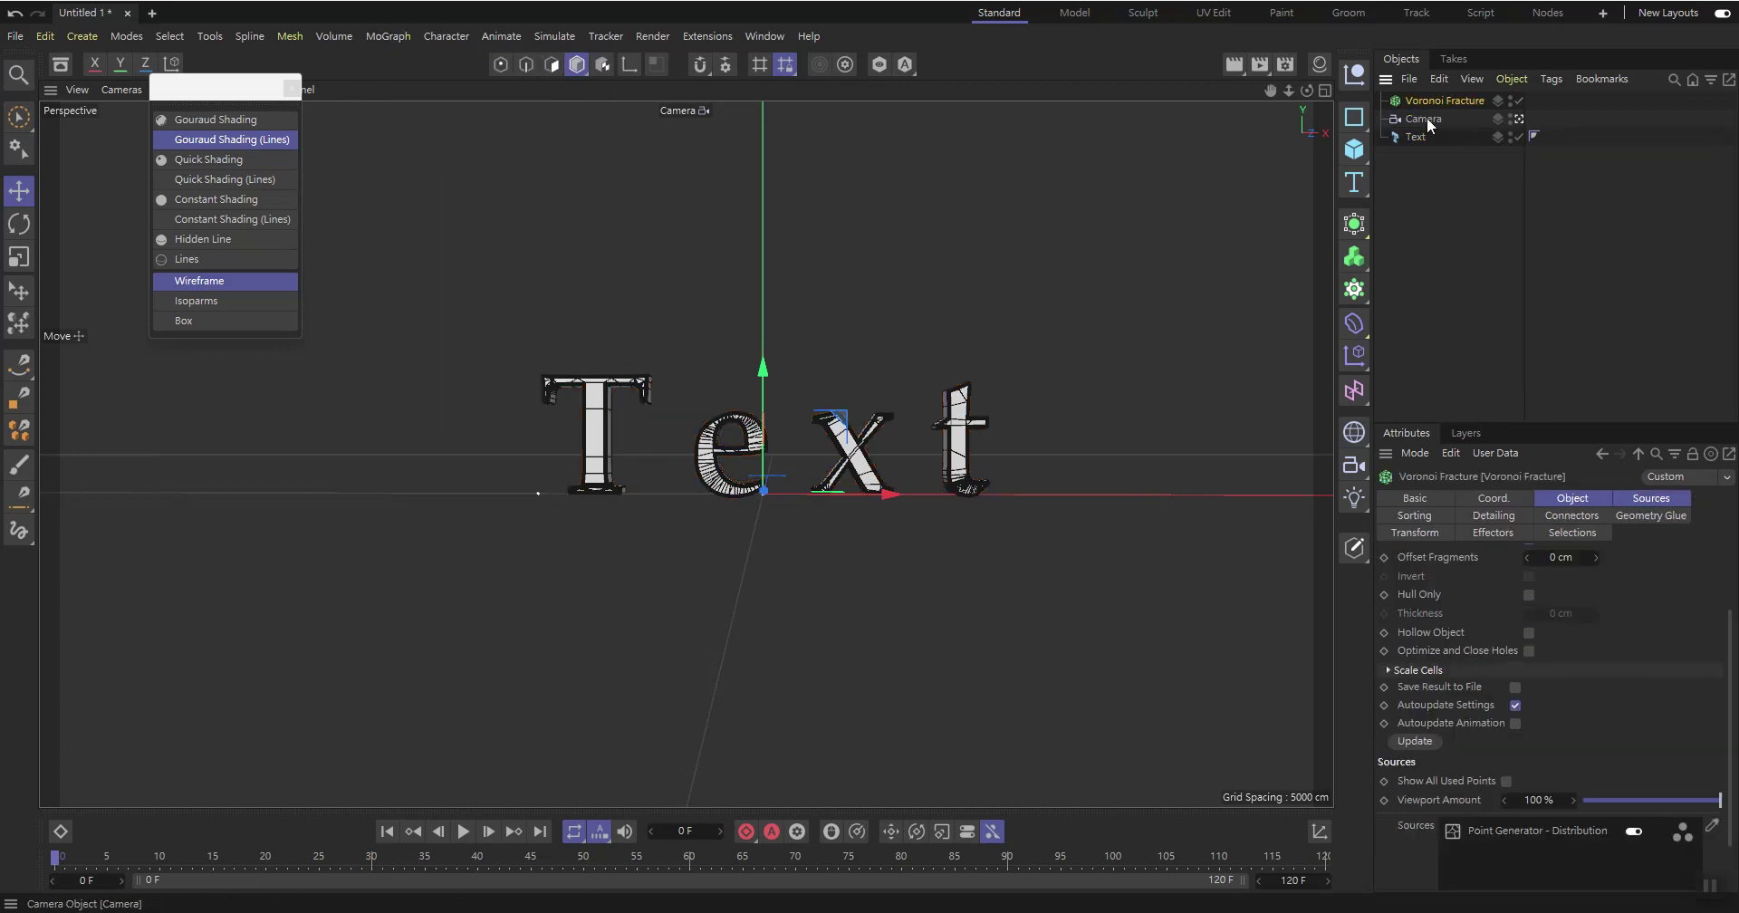
drag(1420, 134, 1449, 98)
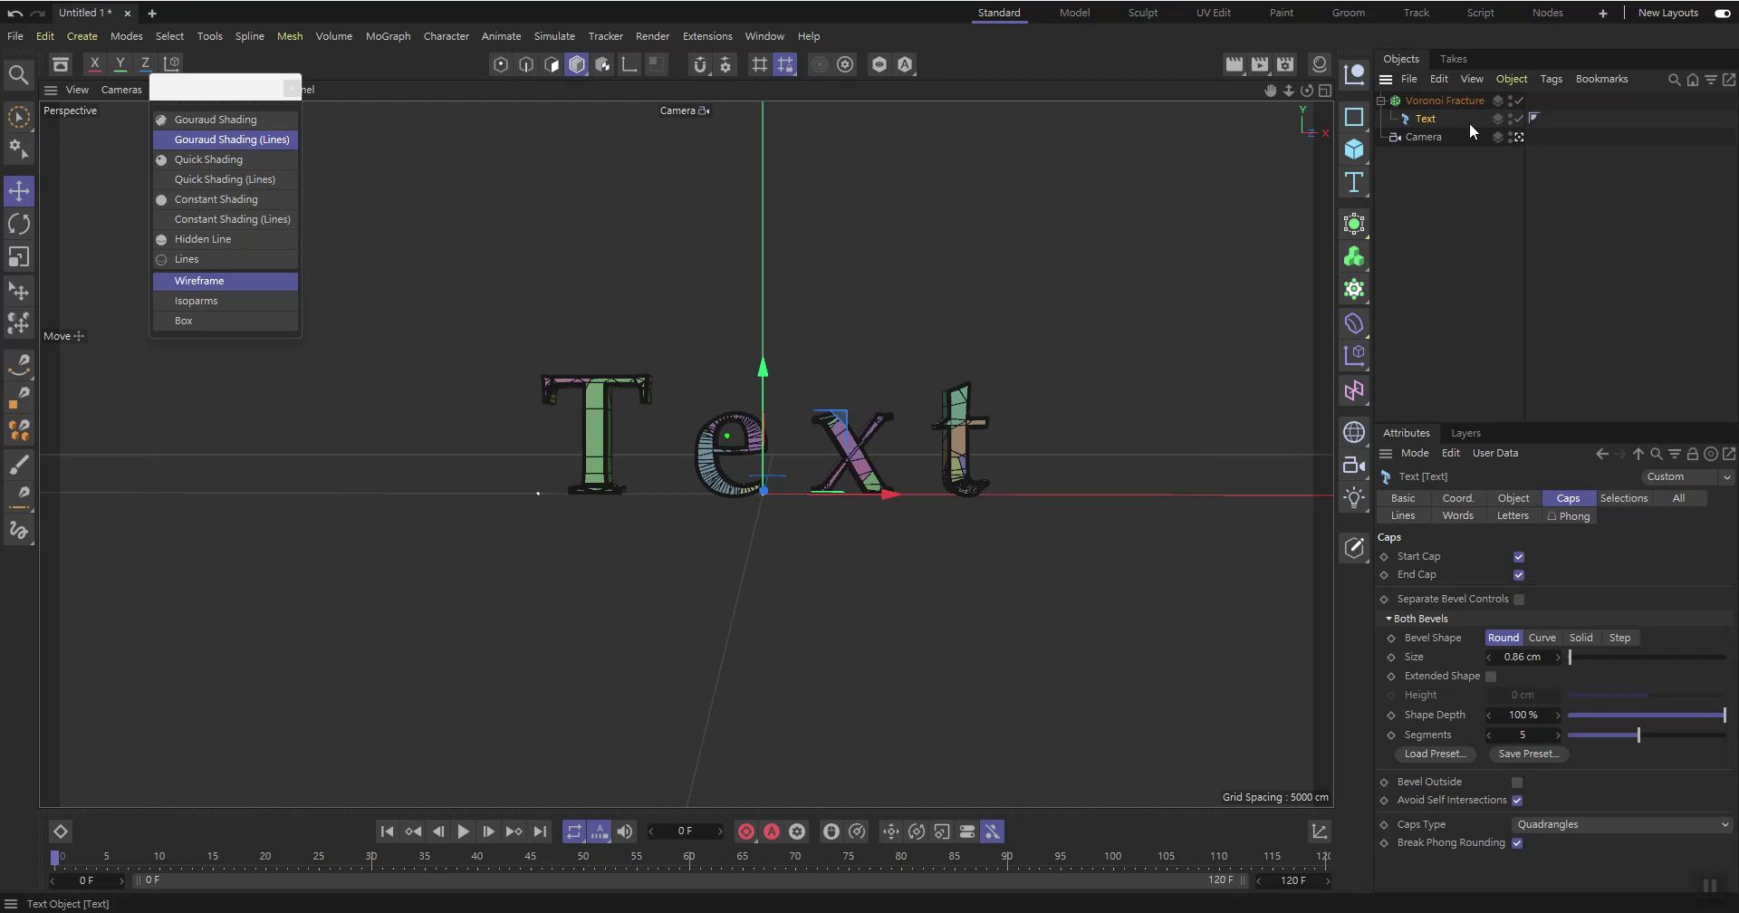
click(1431, 101)
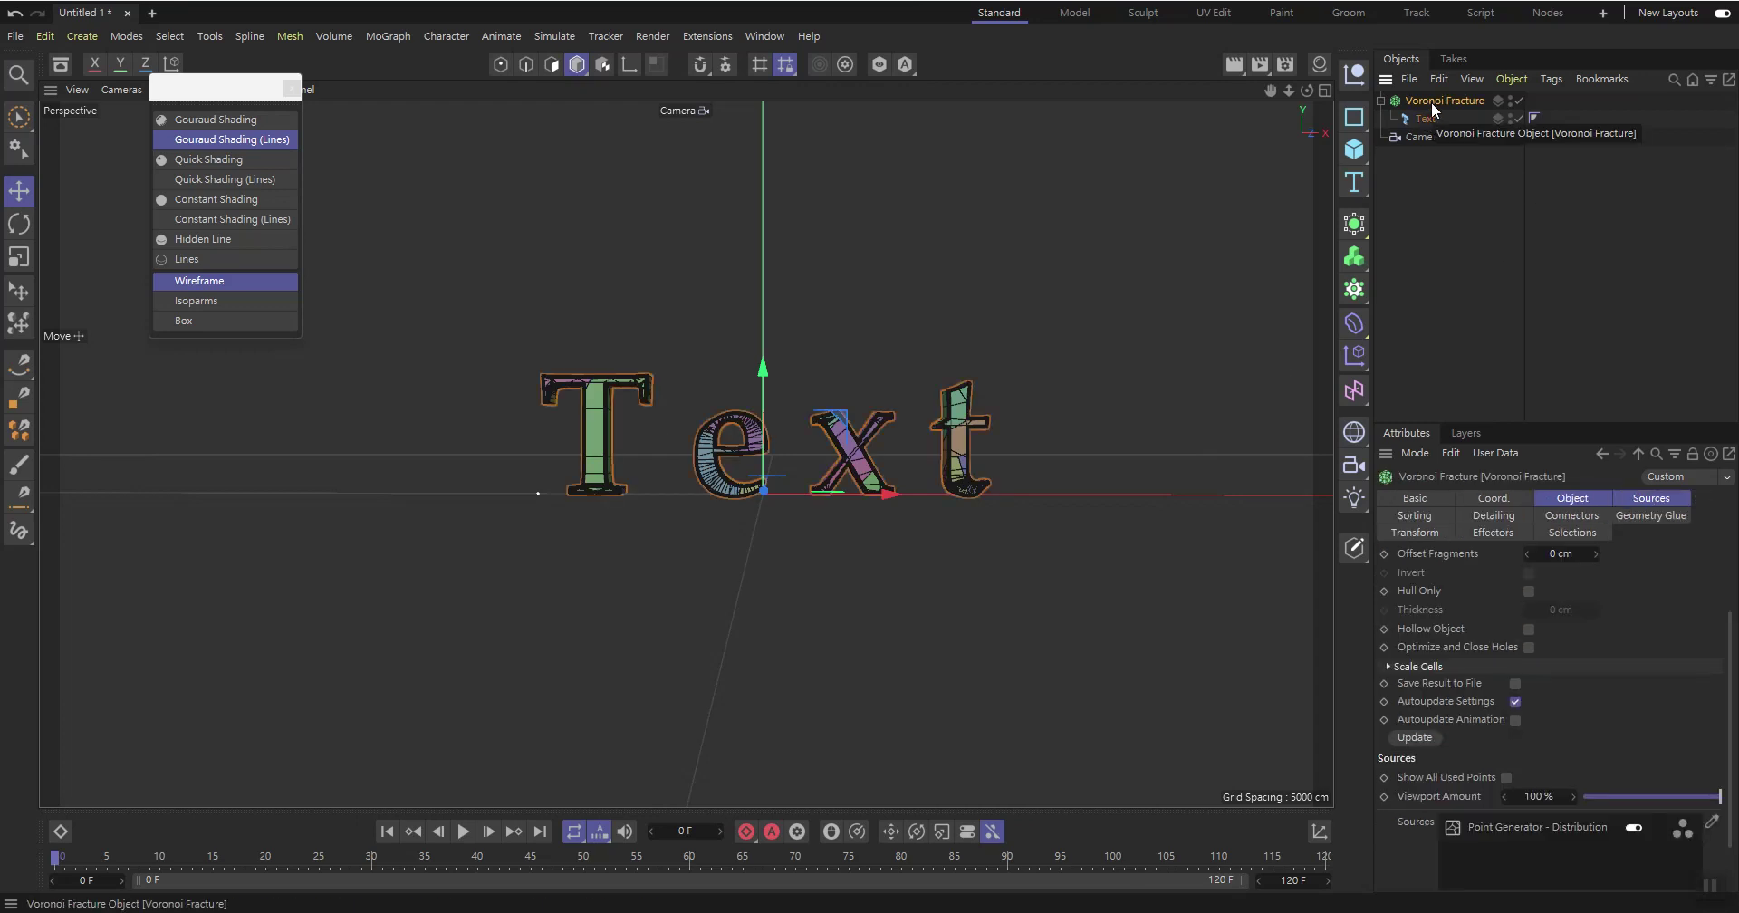
Give the Distribution point source 12 points with High Quality and Create Points Per Object on
click(1665, 505)
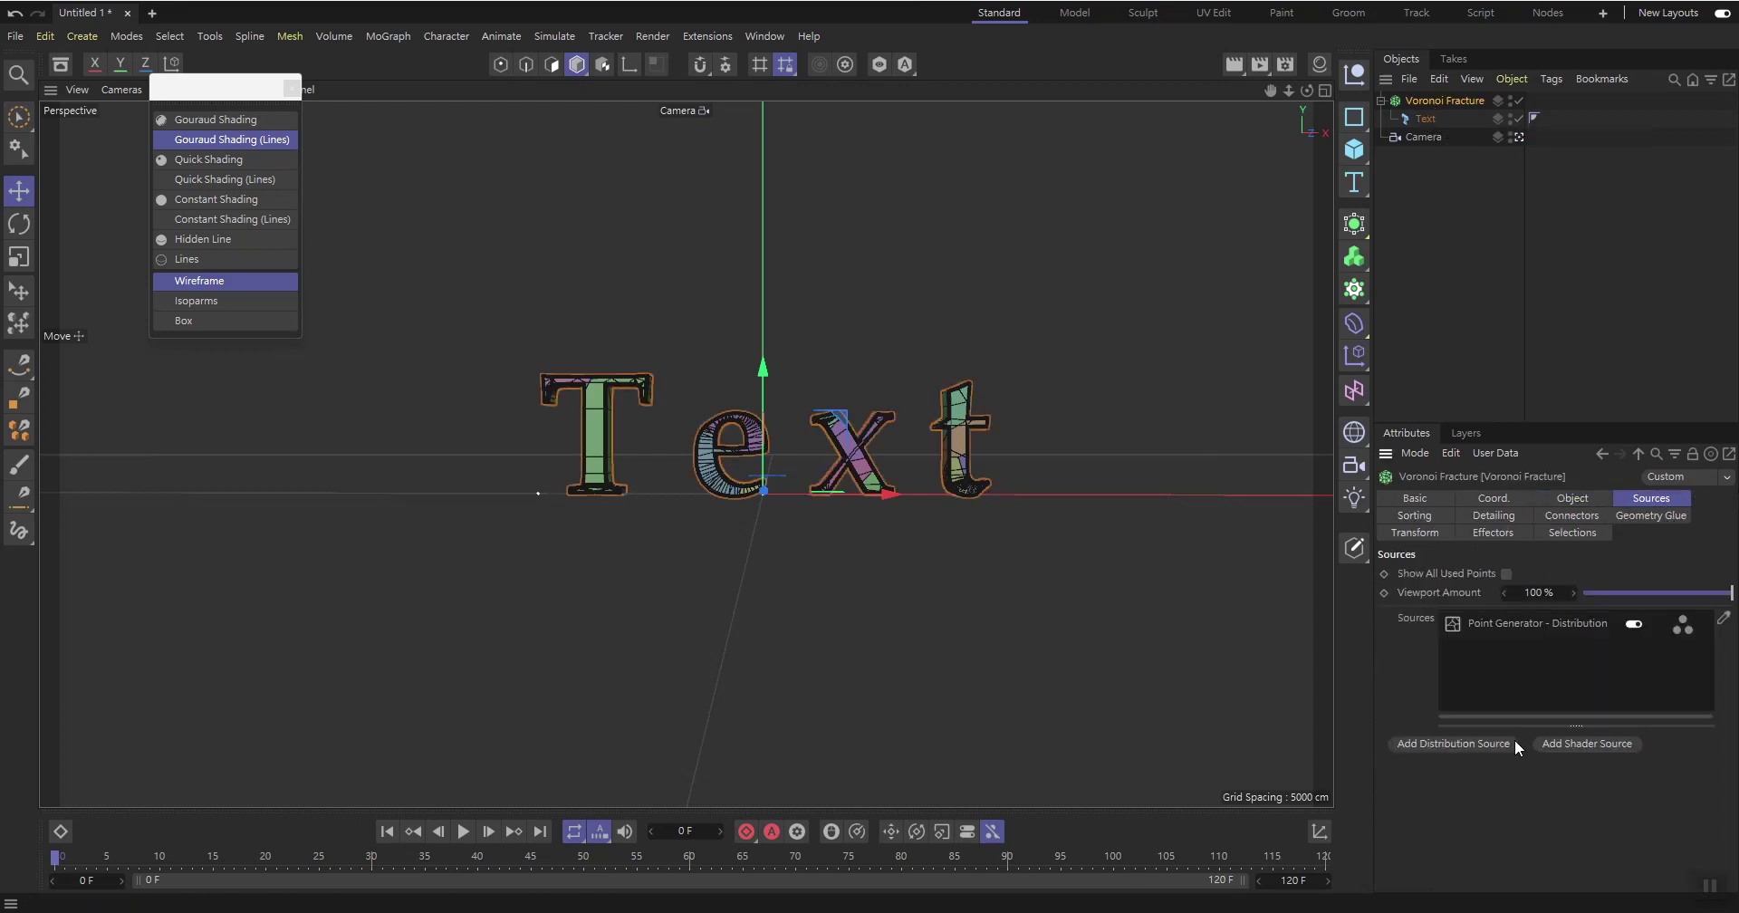
click(1508, 623)
scroll(1521, 725, down, 1)
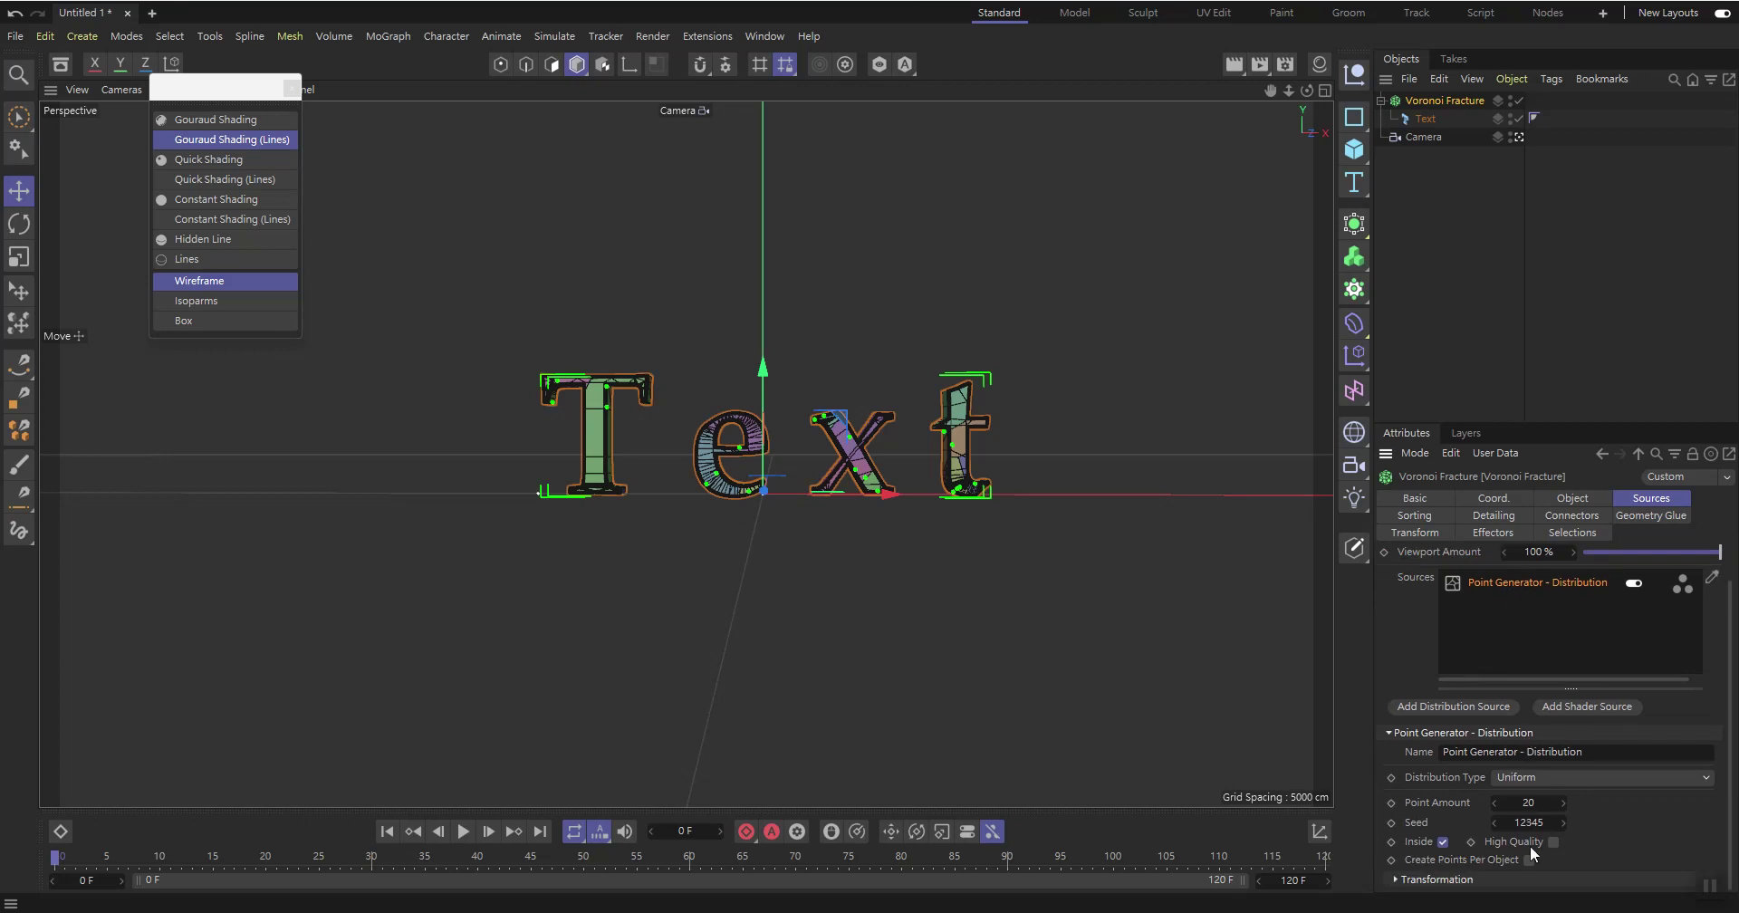
click(1508, 804)
text(12)
key(Return)
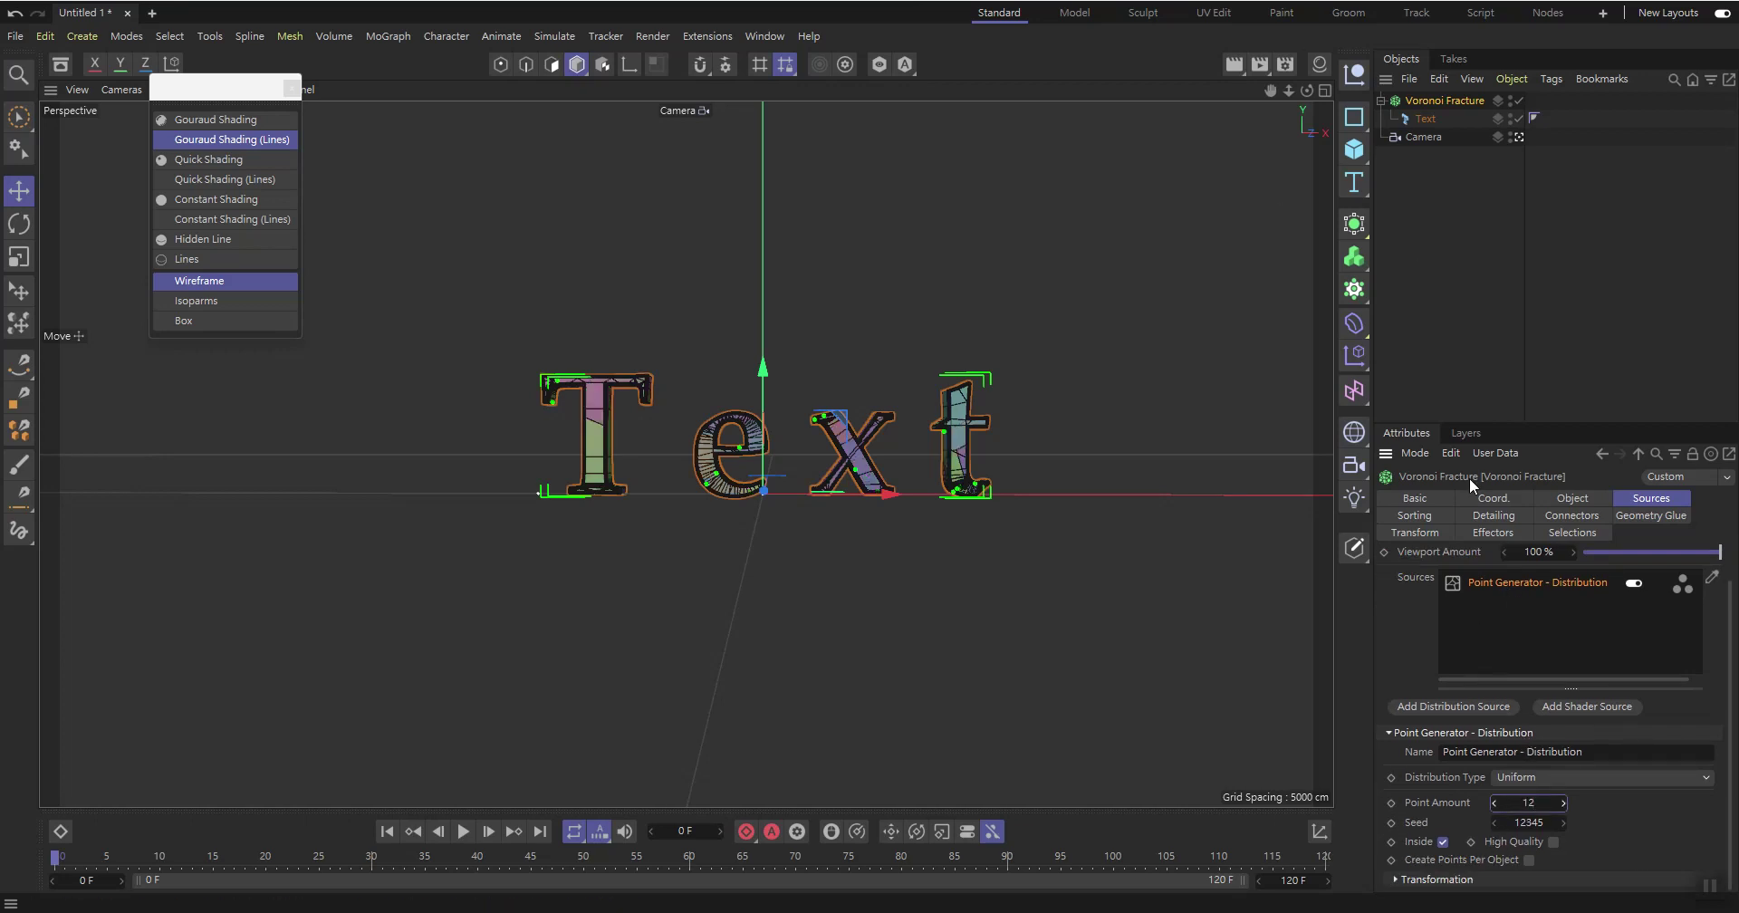
click(1529, 860)
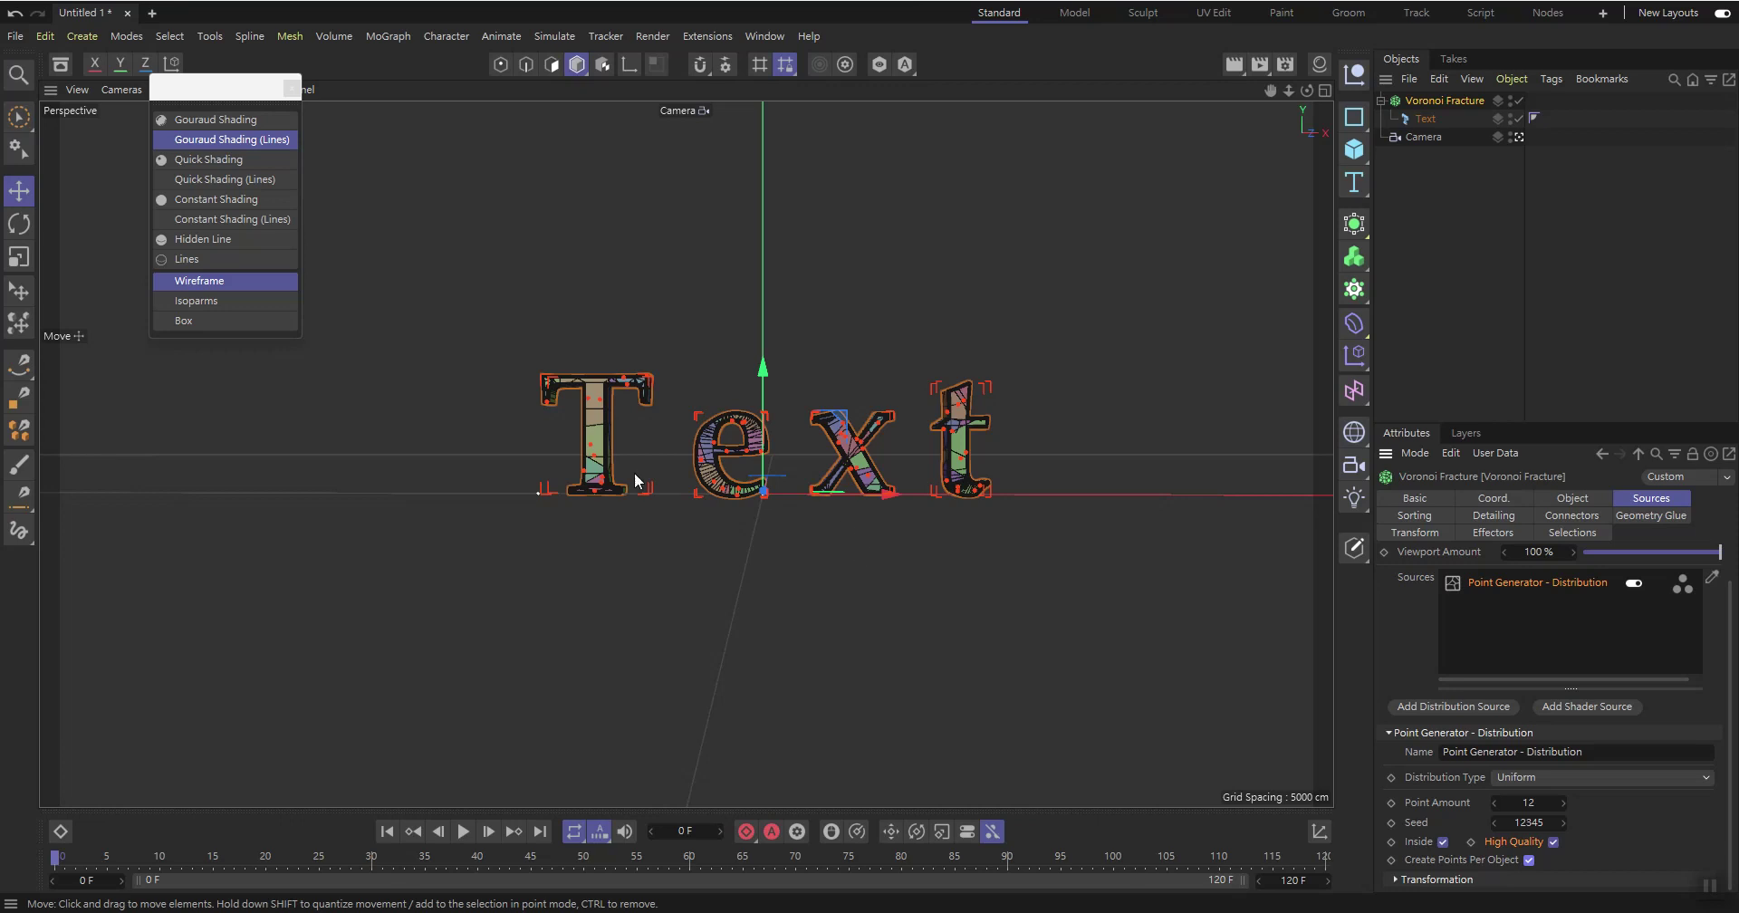
key(alt+Tab)
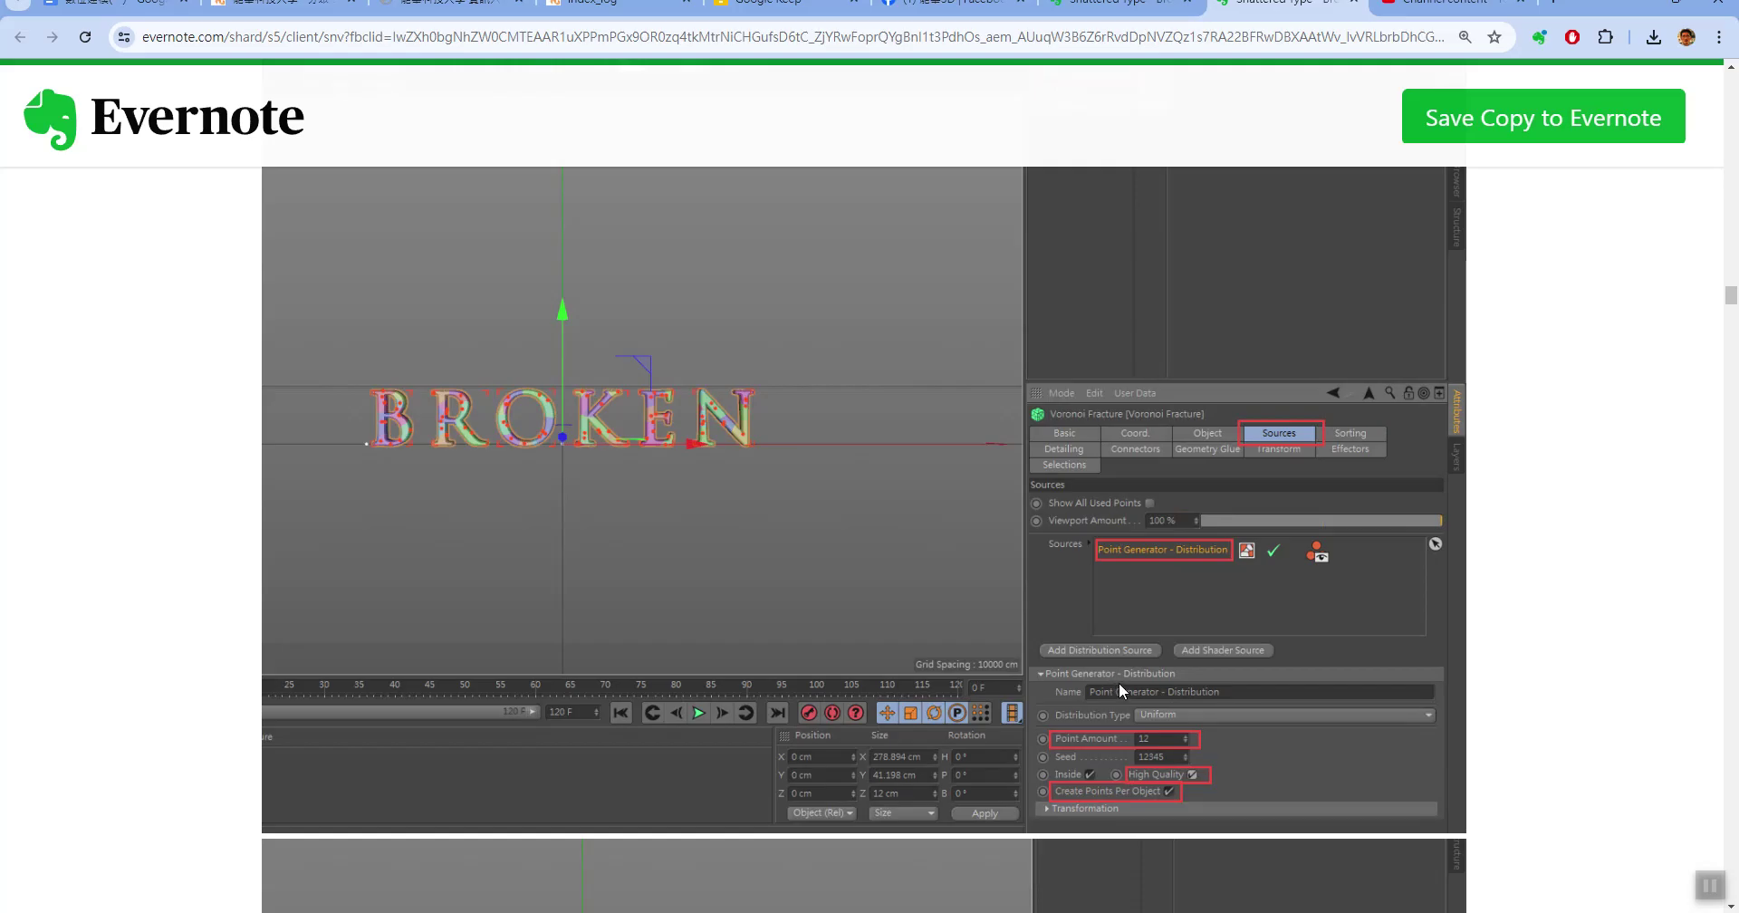
Scroll to the tutorial's Object tab screenshot: Offset Fragments 0.3 cm, Optimize and Close Holes
scroll(1117, 682, down, 8)
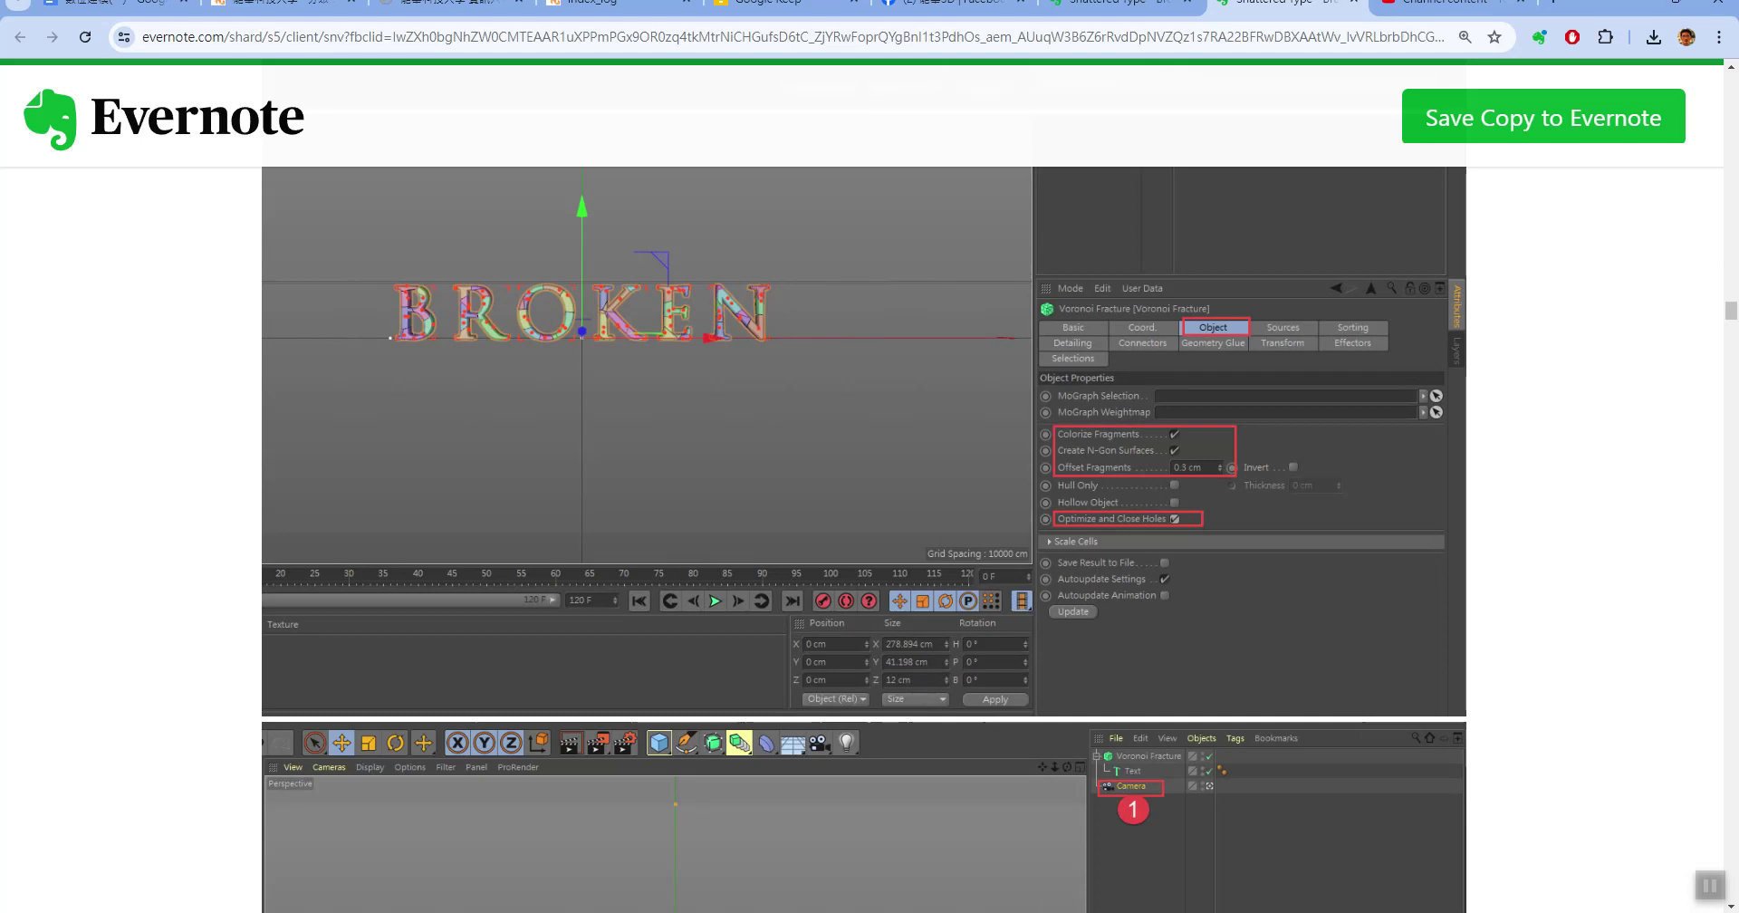
scroll(997, 772, up, 4)
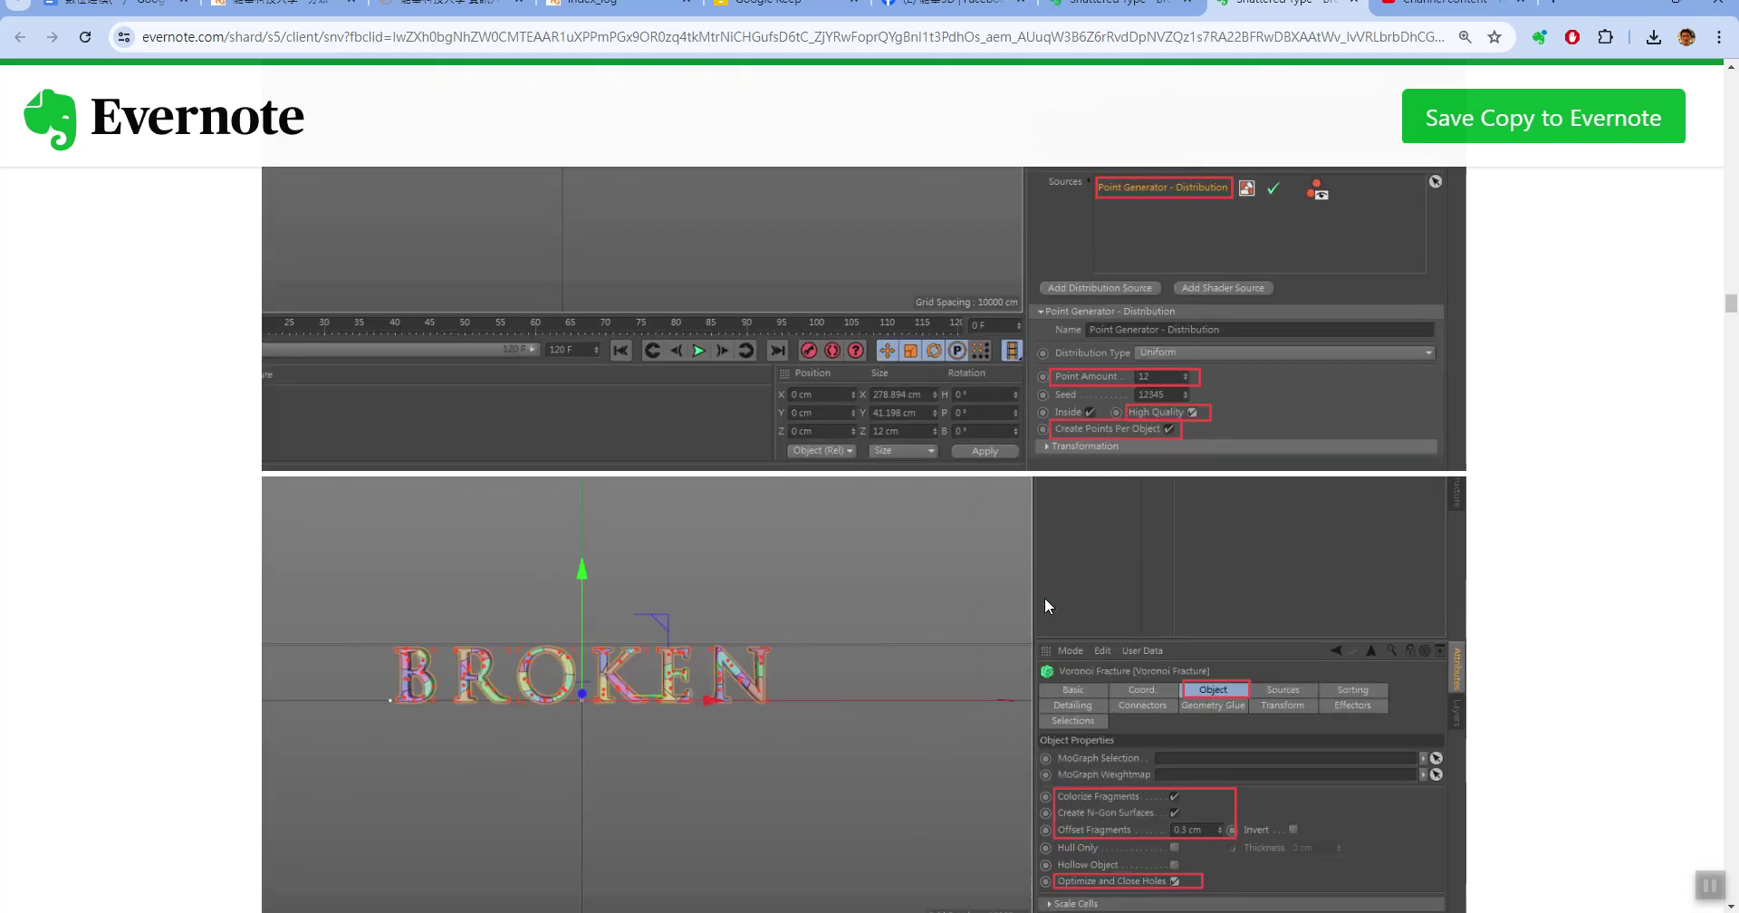
scroll(1045, 596, down, 3)
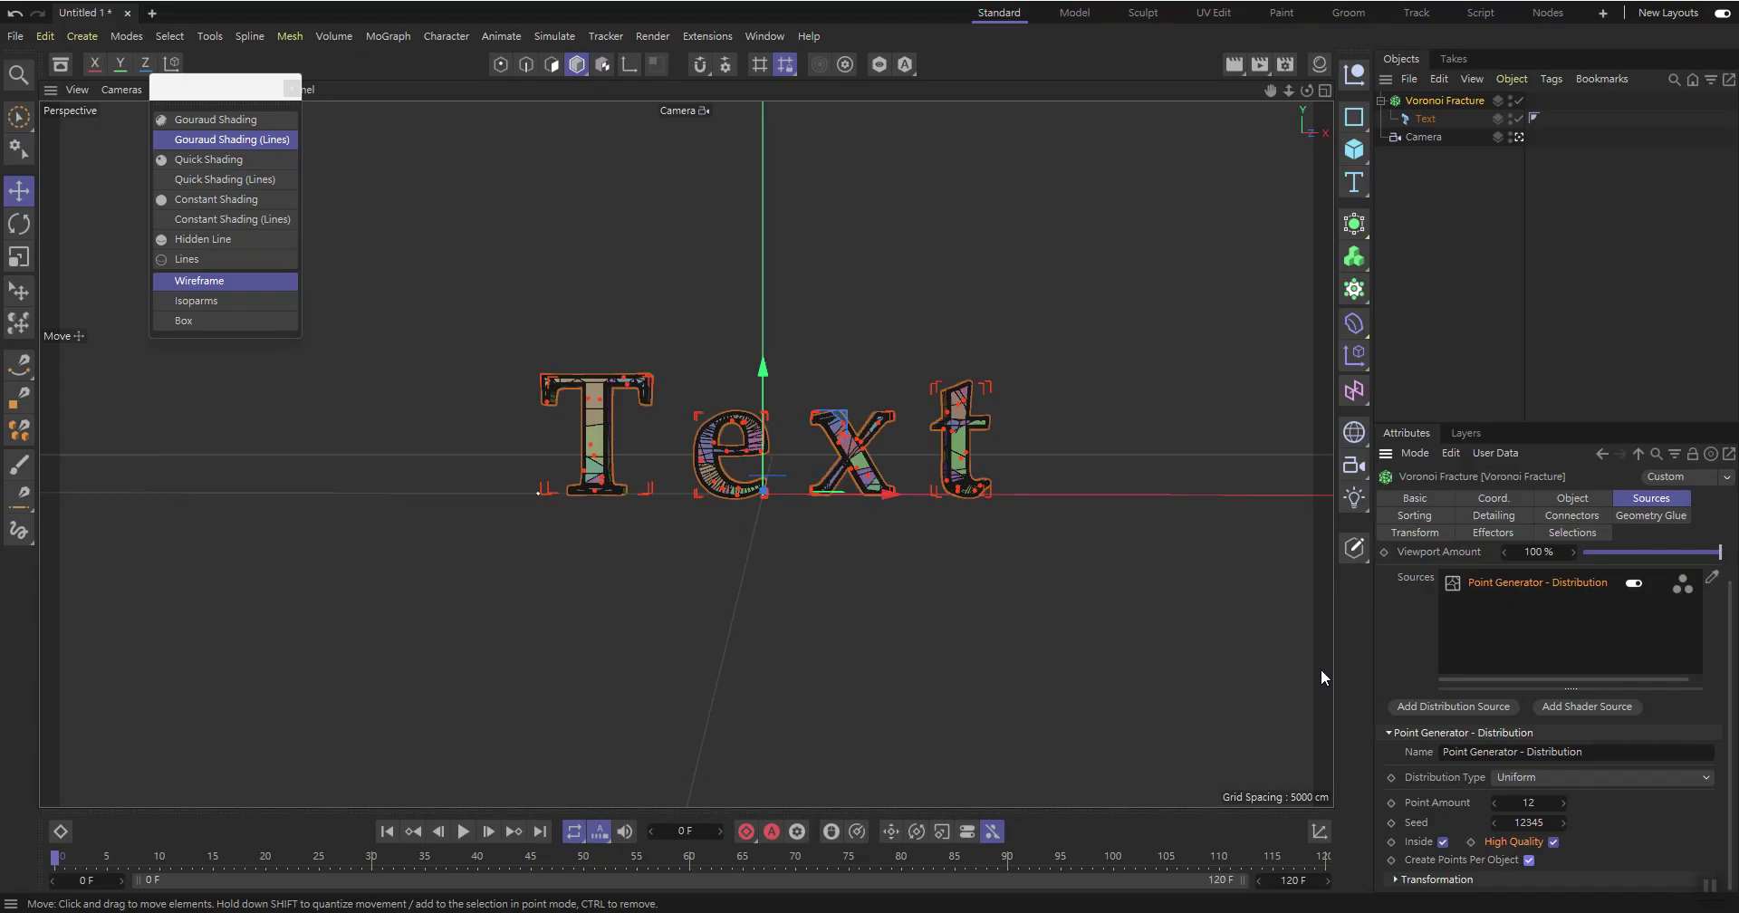
In the fracture's Object tab, set Offset Fragments to 0.3 cm and enable Optimize and Close Holes
click(1573, 499)
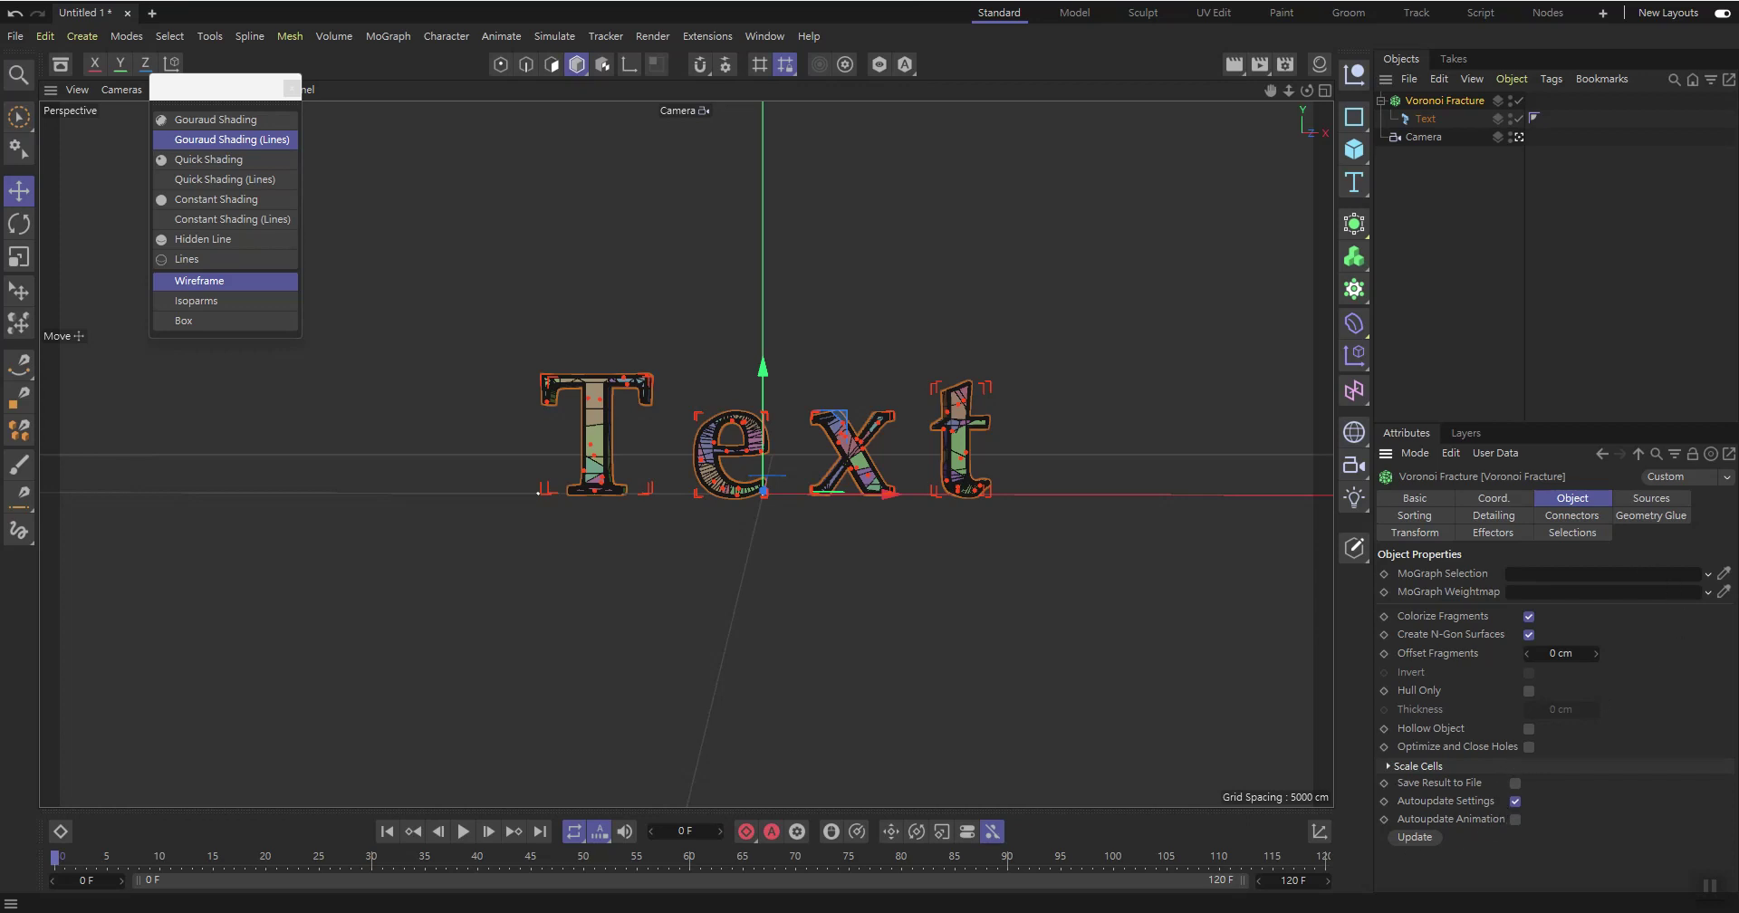
key(alt+Tab)
double_click(1554, 654)
text(0.3)
key(Return)
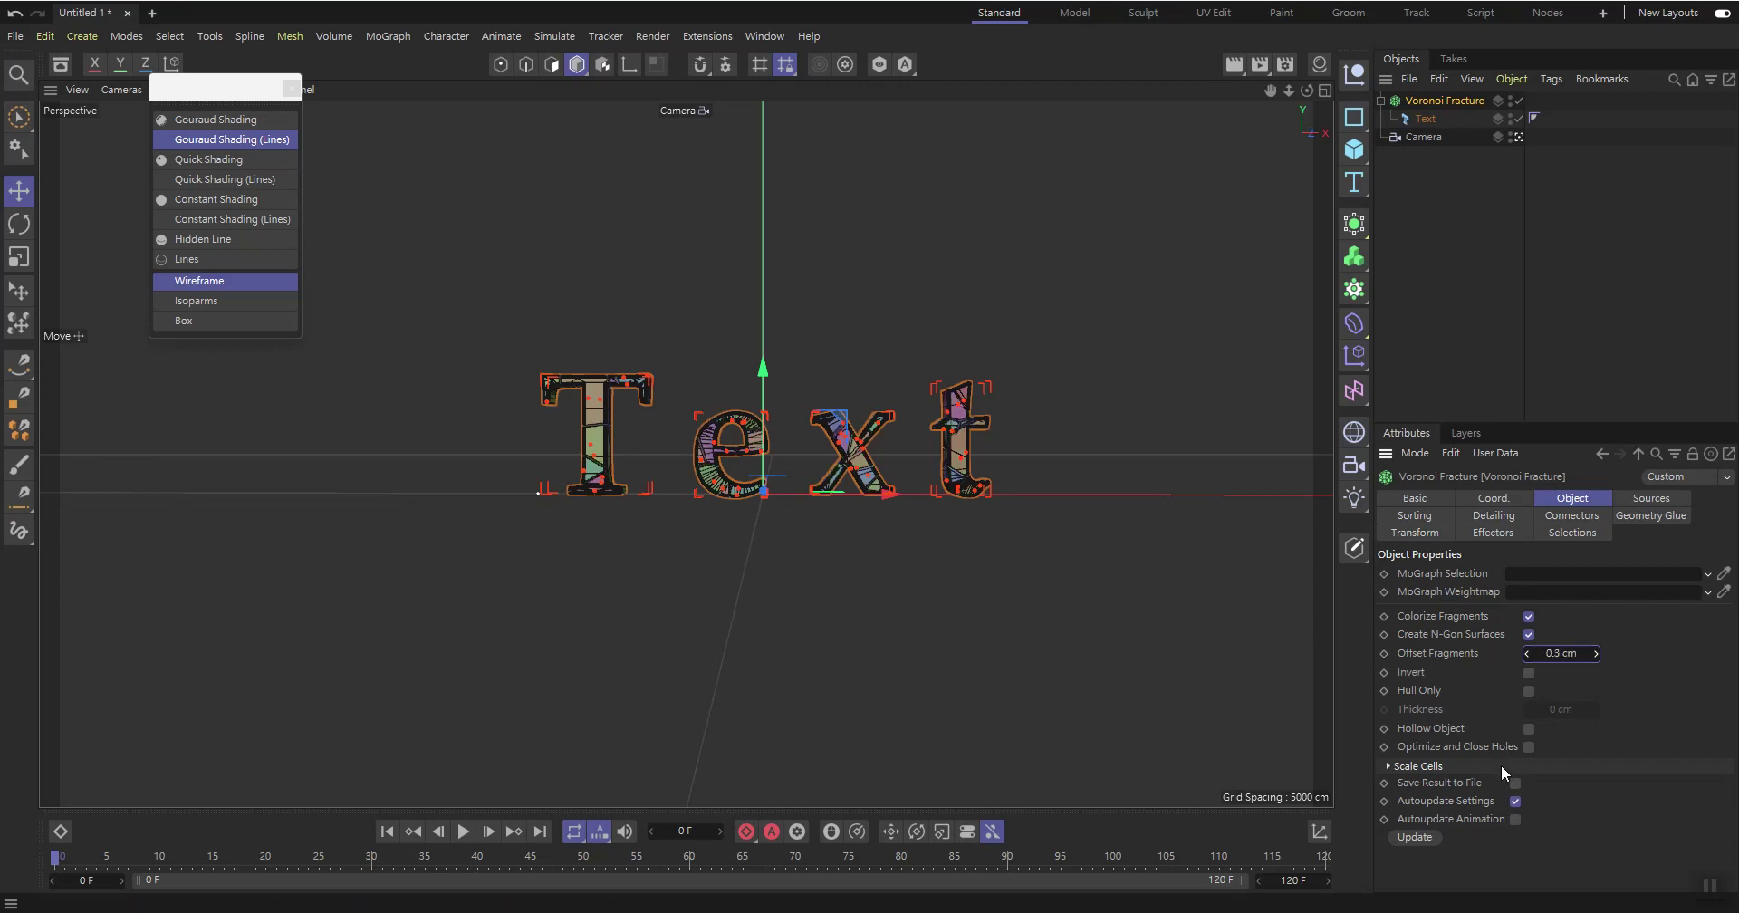
click(1526, 748)
key(alt+Tab)
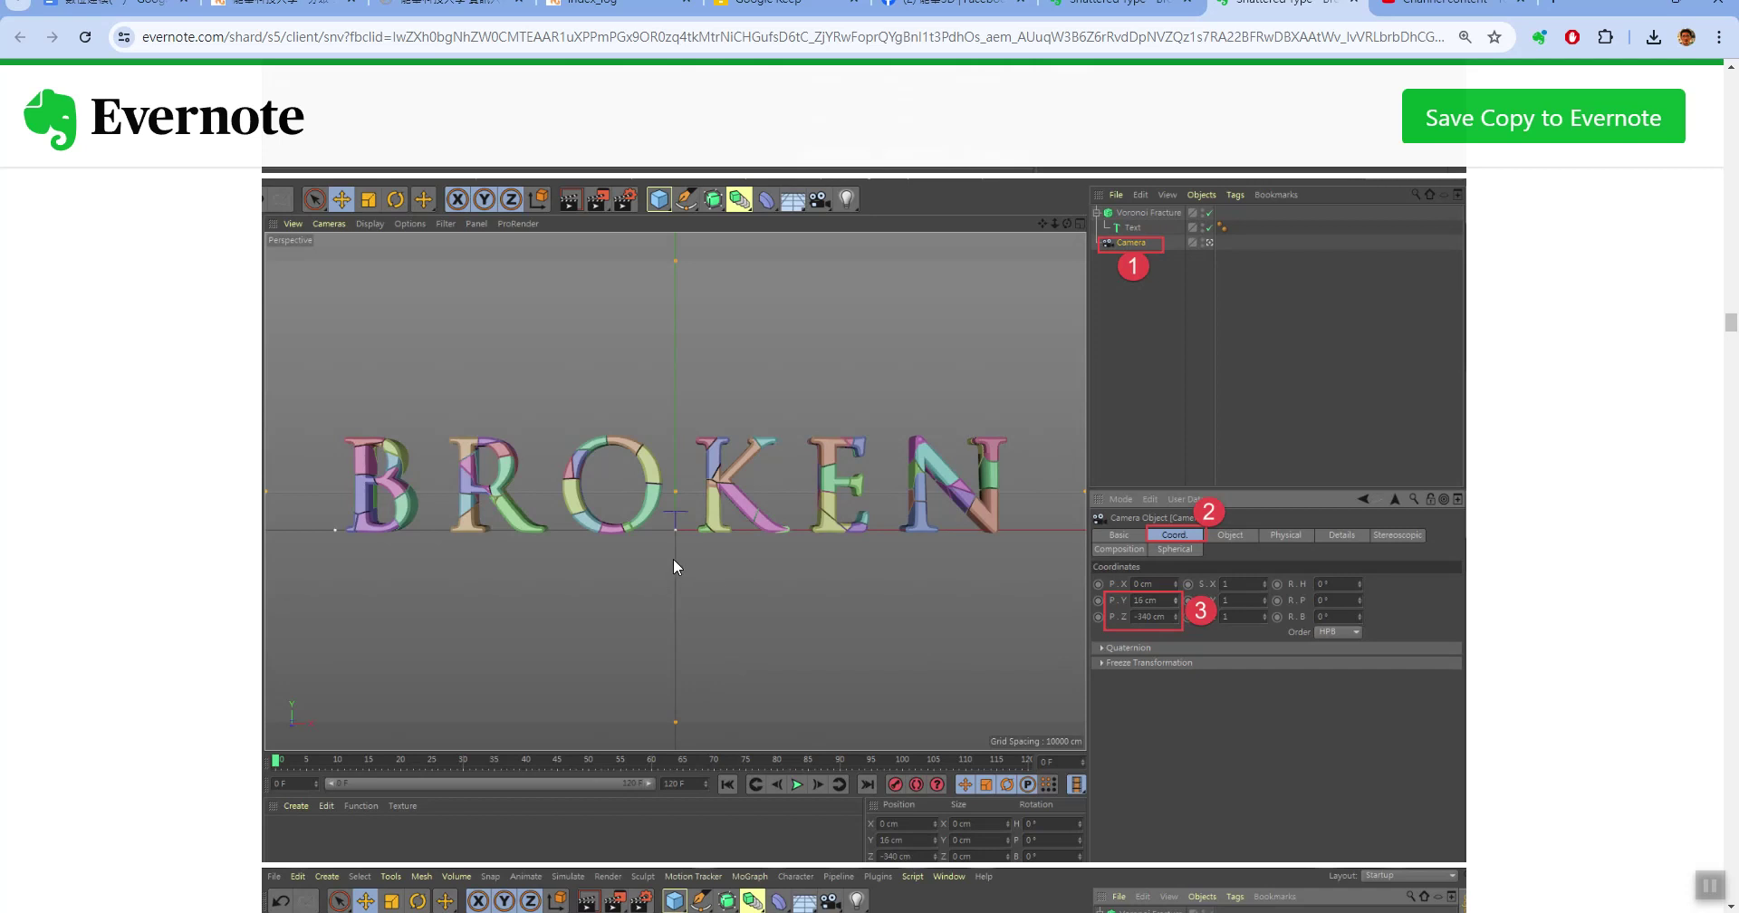
key(alt+Tab)
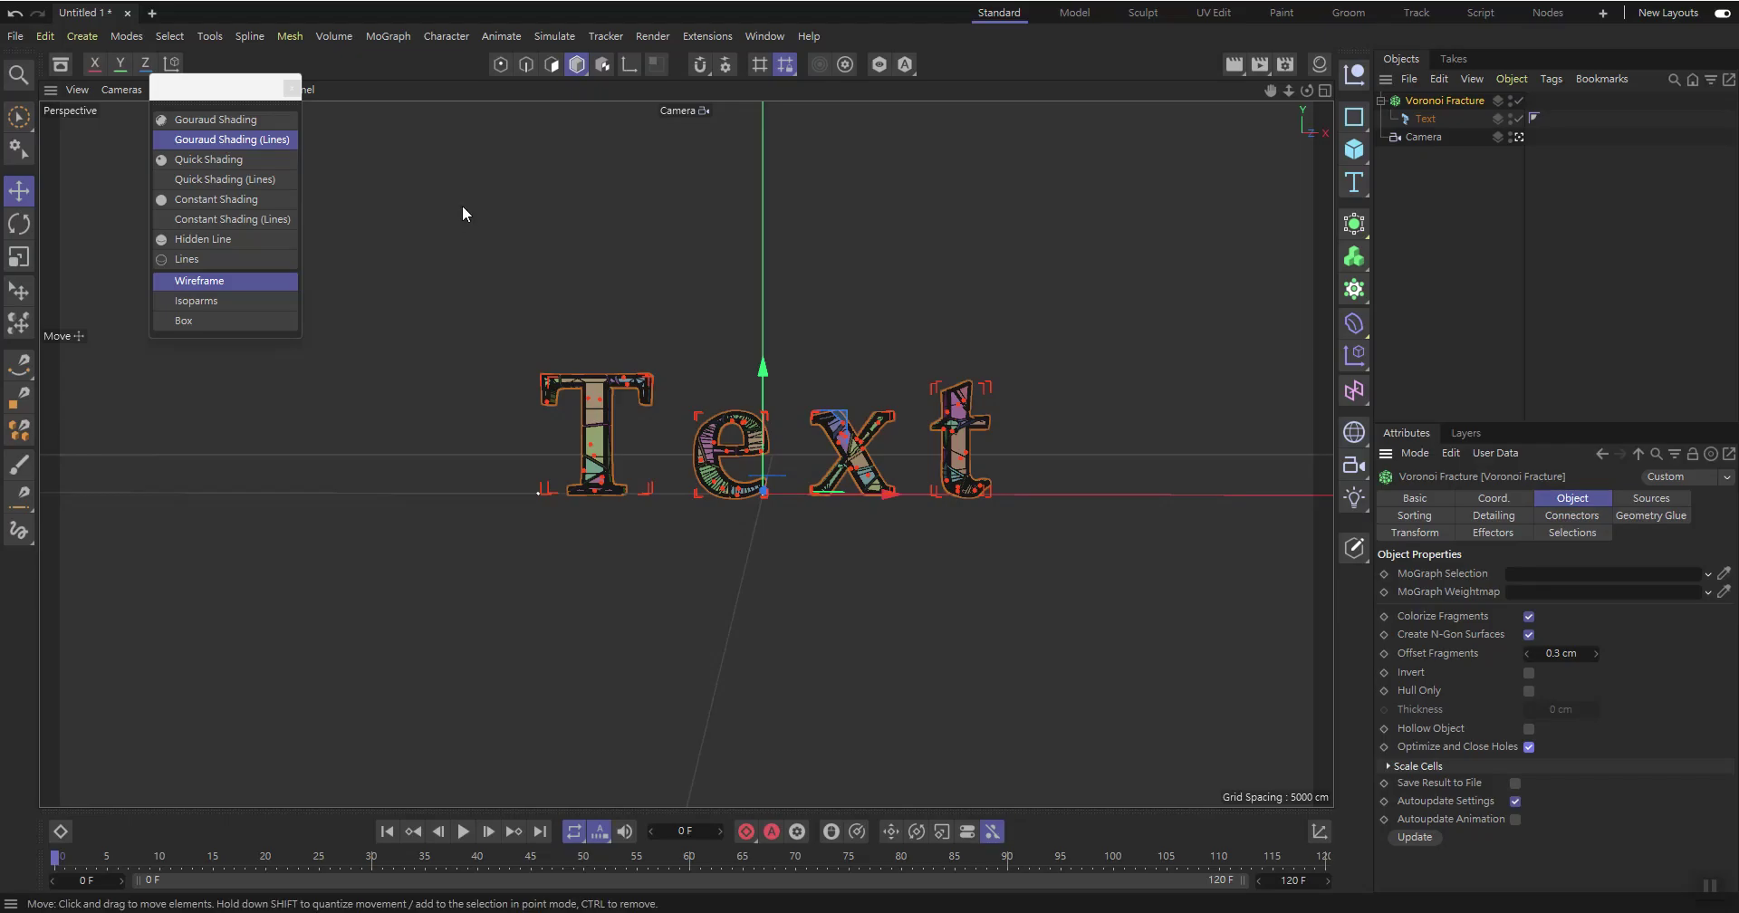
Switch the viewport to Gouraud Shading and drag the camera's P.Z and P.X to fit the word
drag(235, 87, 181, 123)
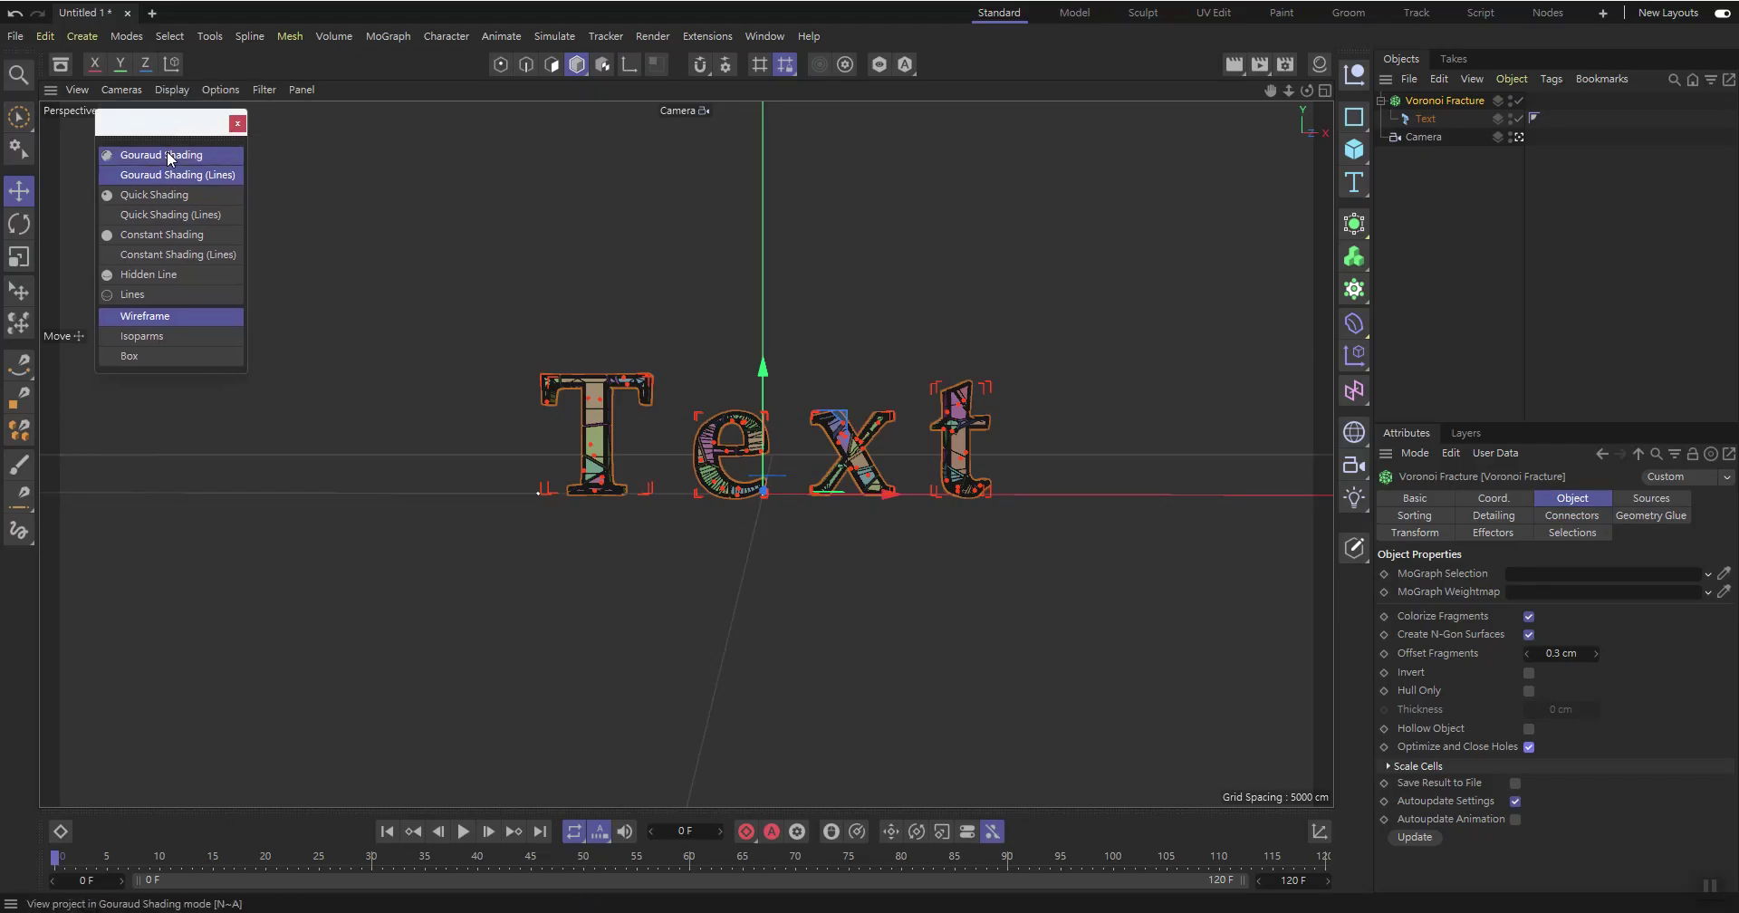
click(165, 154)
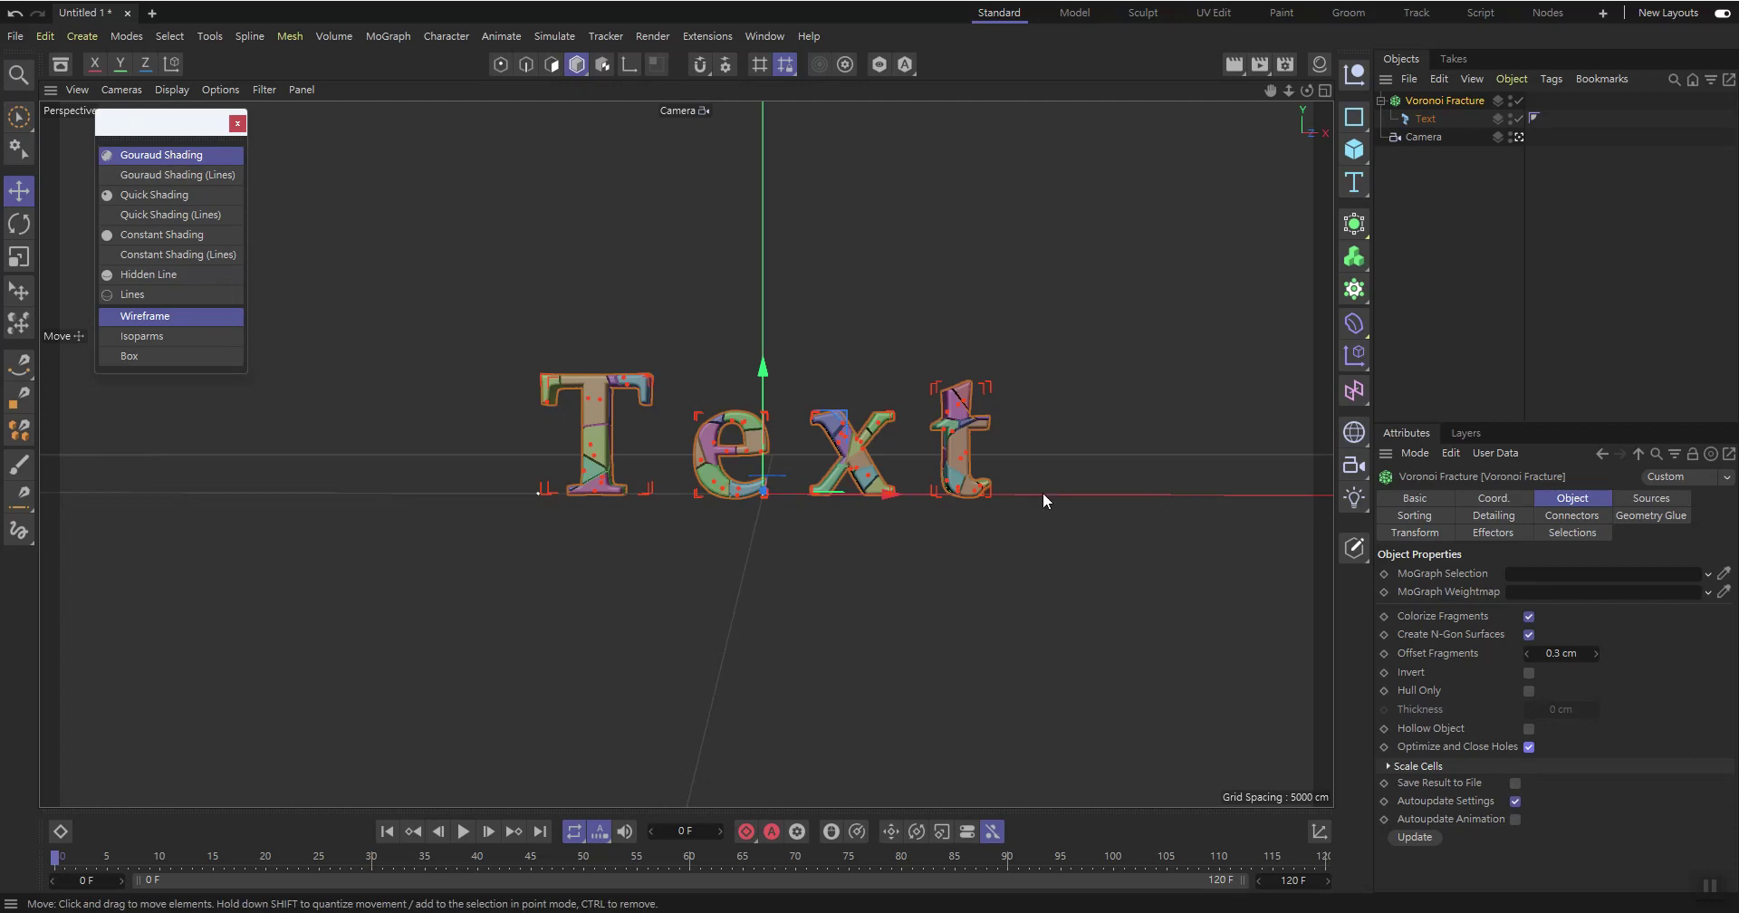
click(1423, 136)
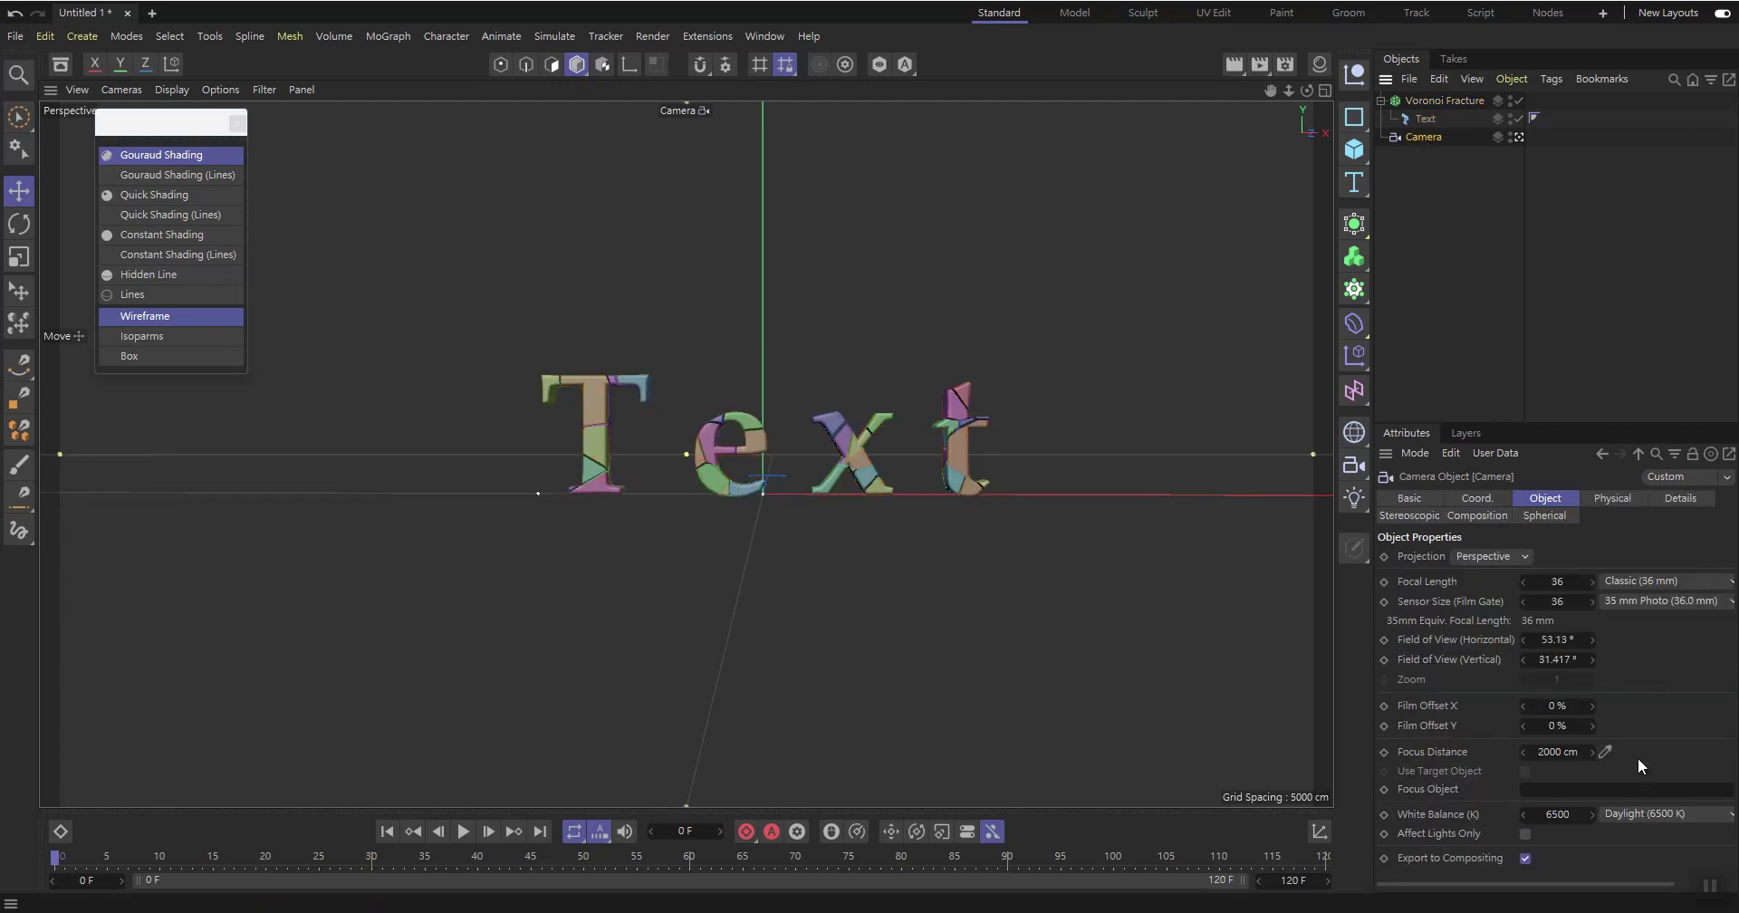
click(1478, 500)
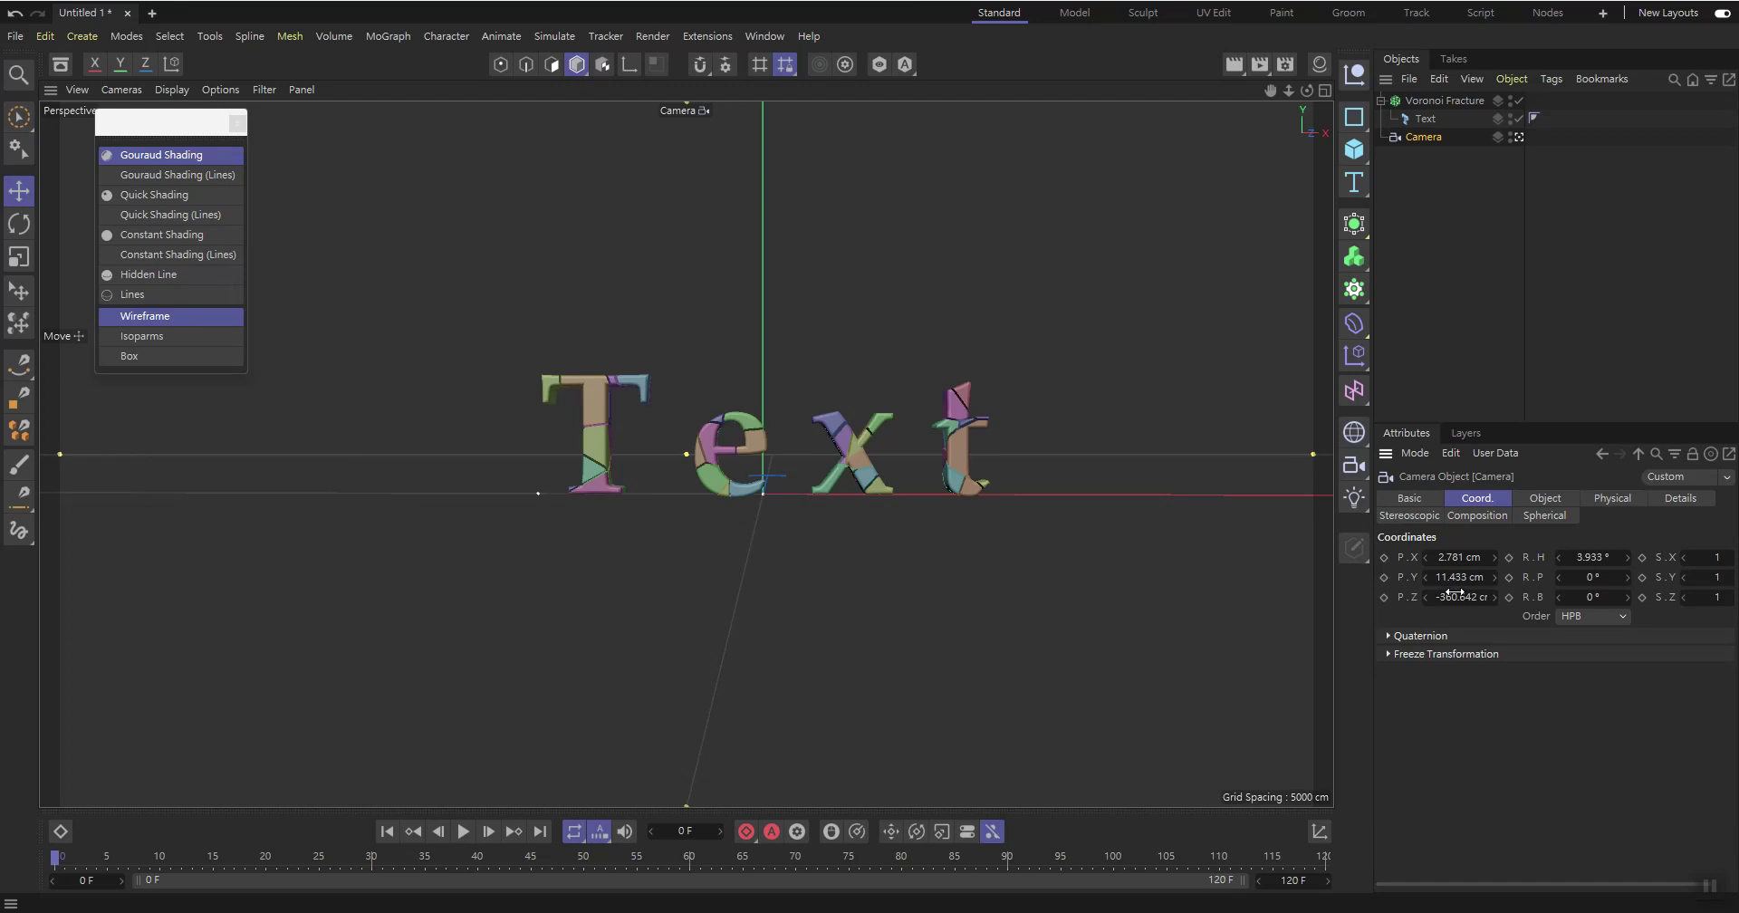
drag(1453, 597, 1640, 597)
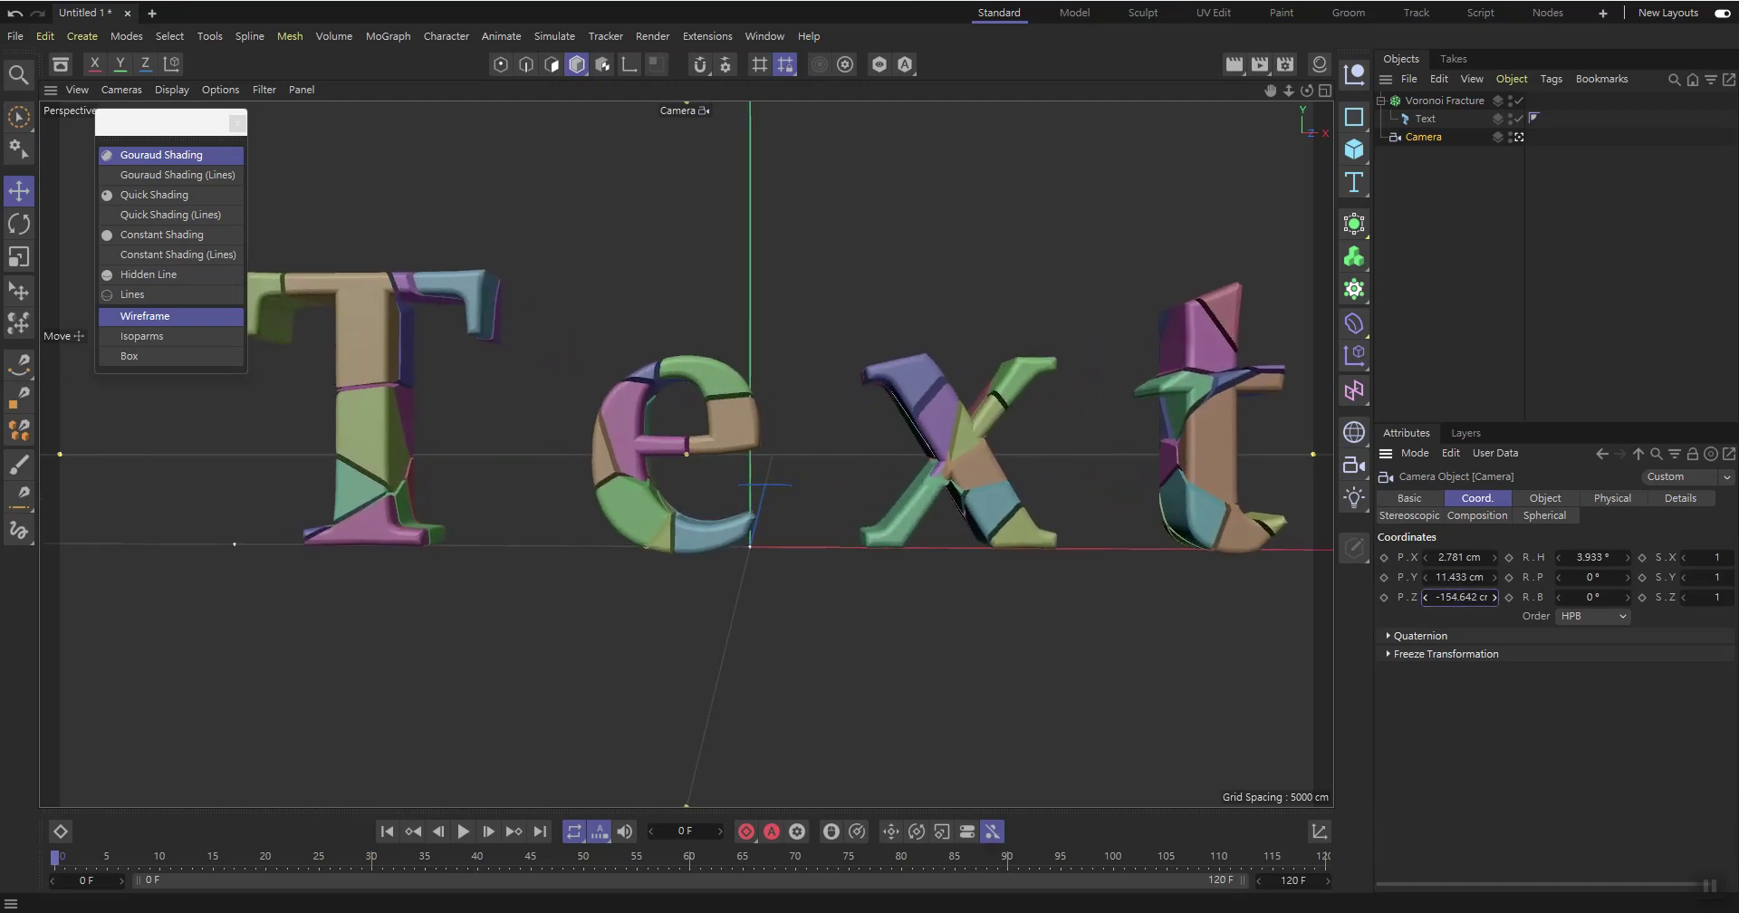
drag(1453, 557, 1459, 557)
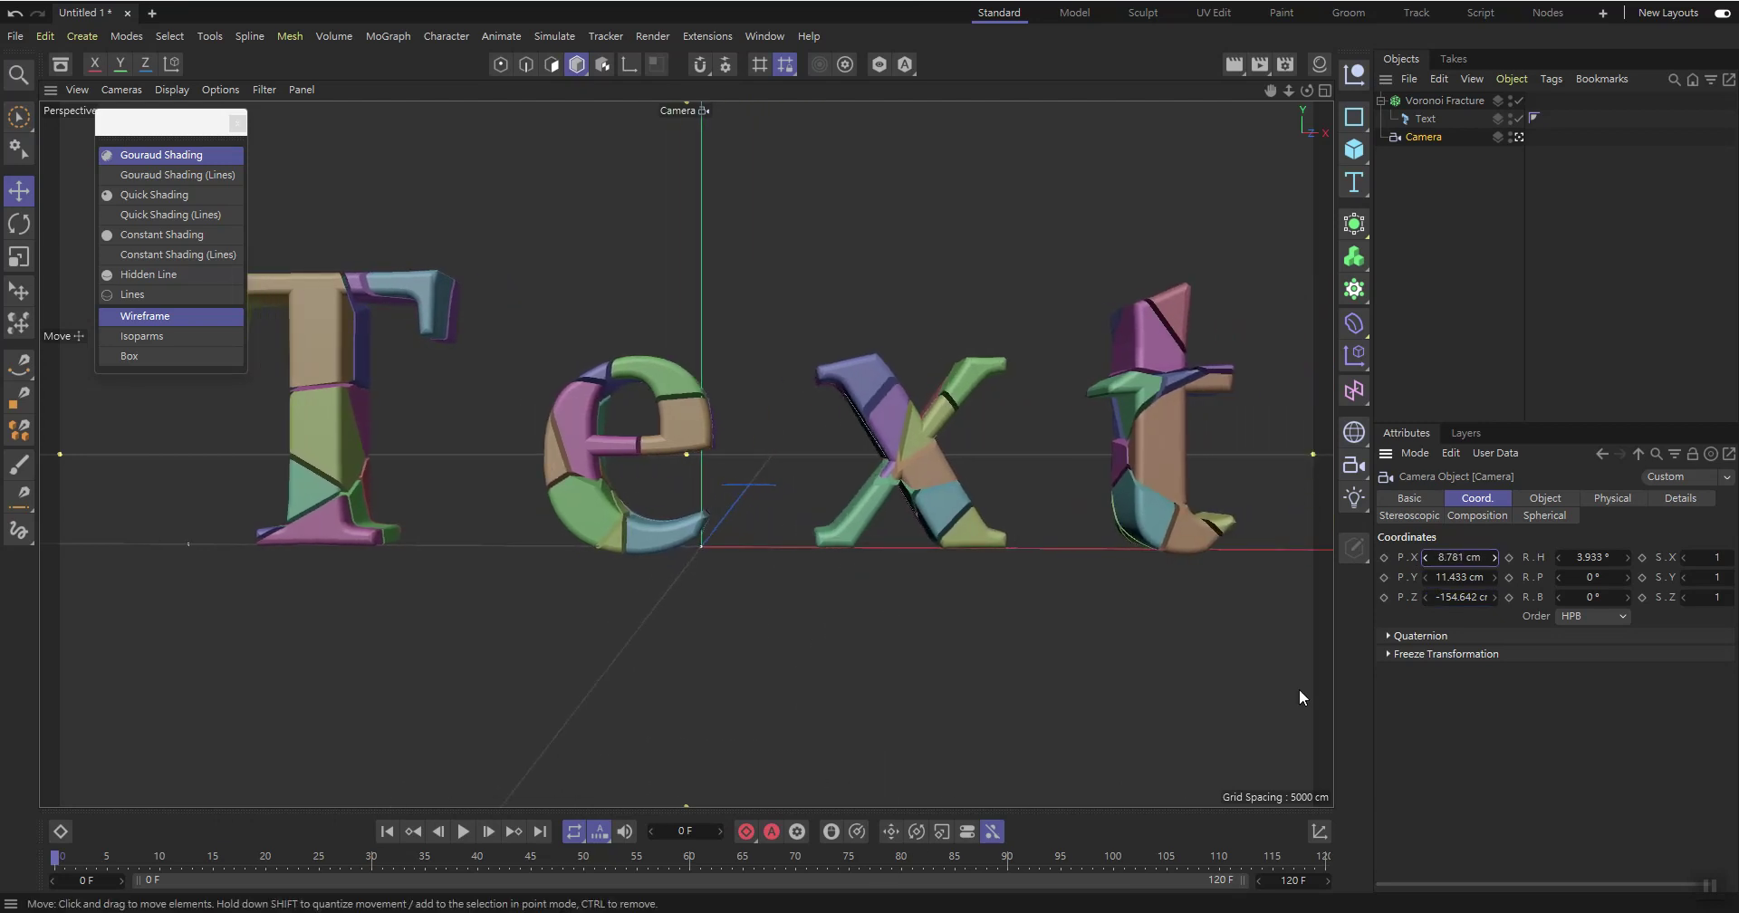
drag(1453, 597, 1388, 597)
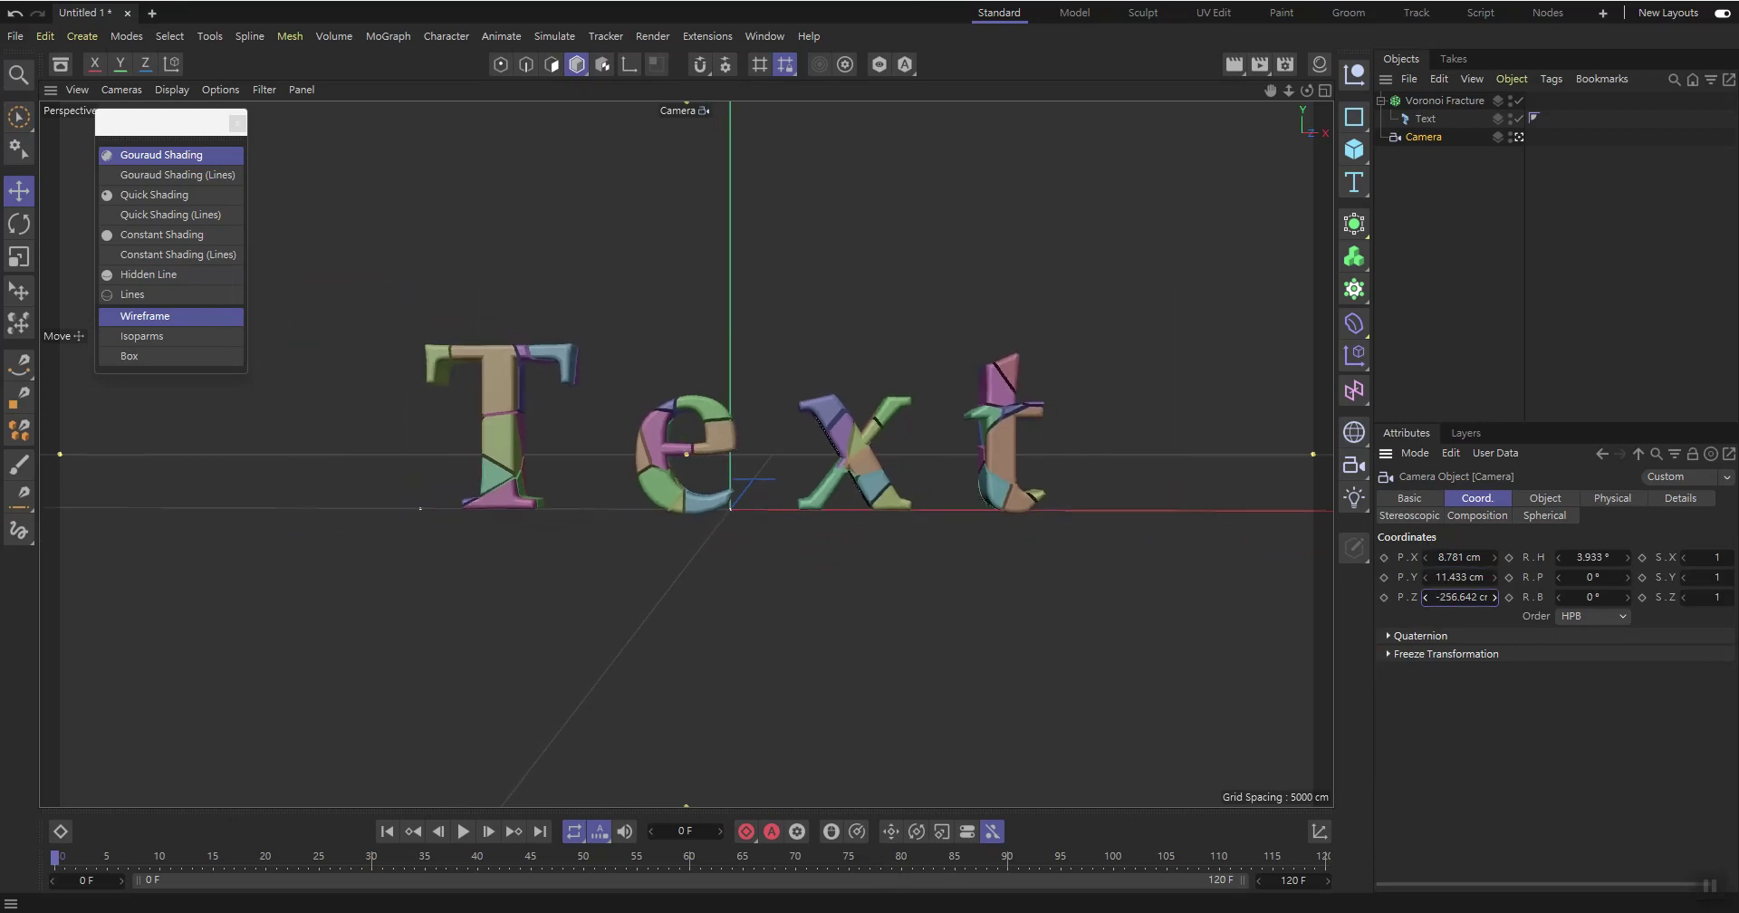
key(alt+Tab)
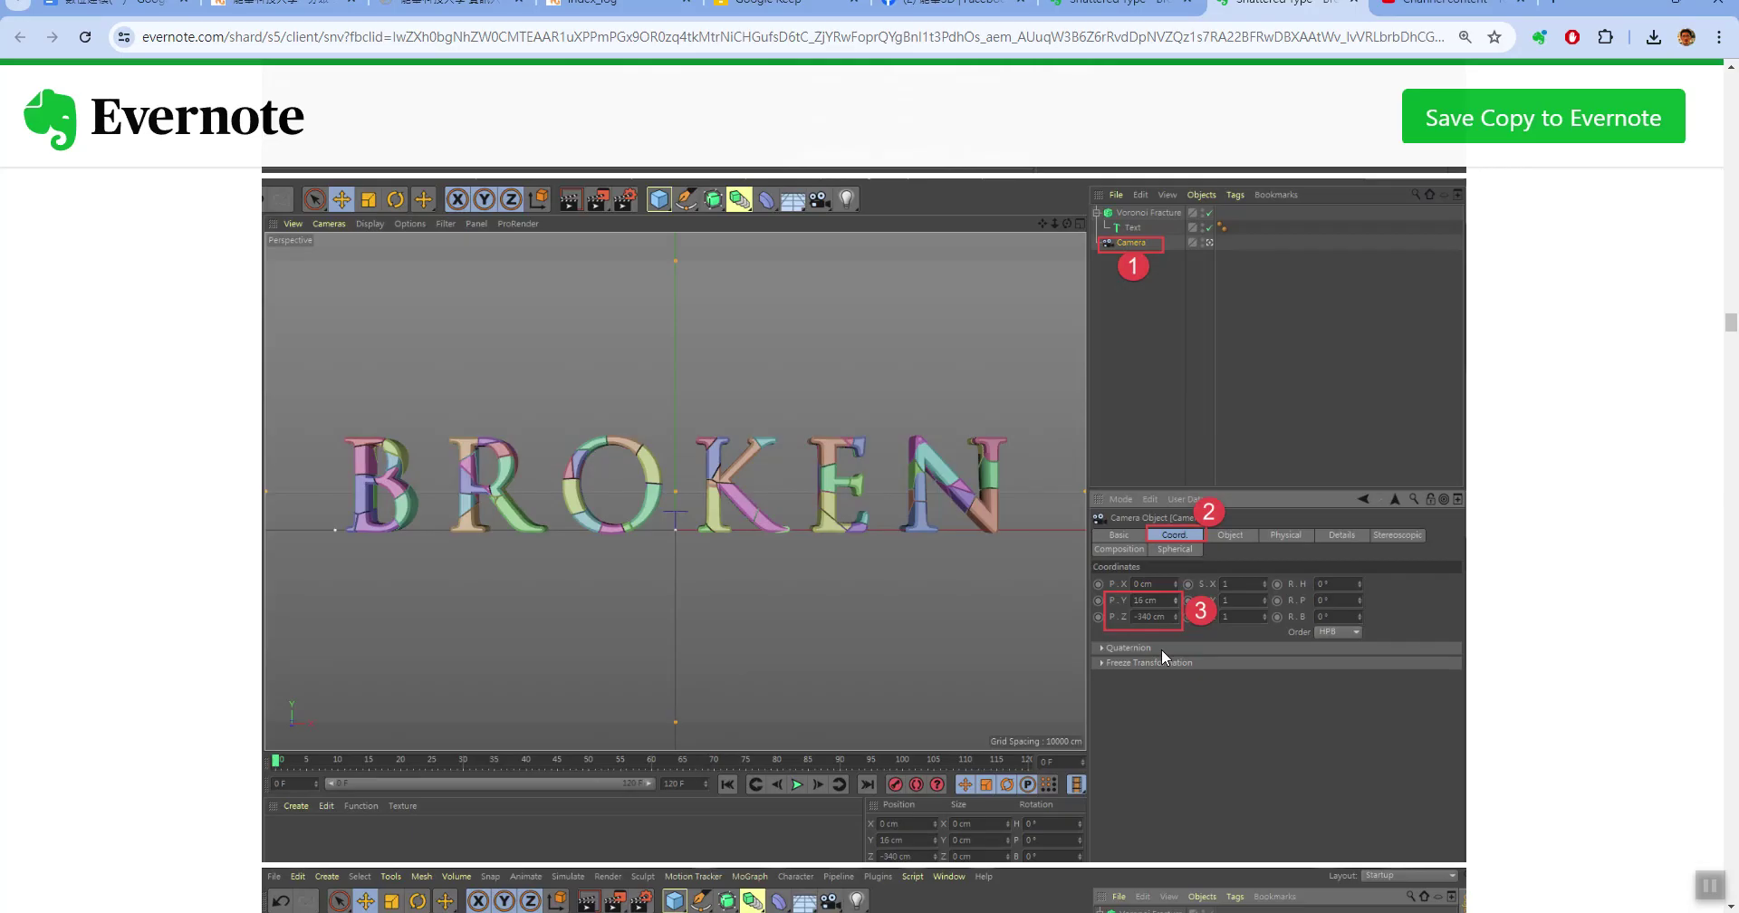
Scroll the tutorial down to the camera Coord. screenshot with its position values
scroll(1159, 648, down, 5)
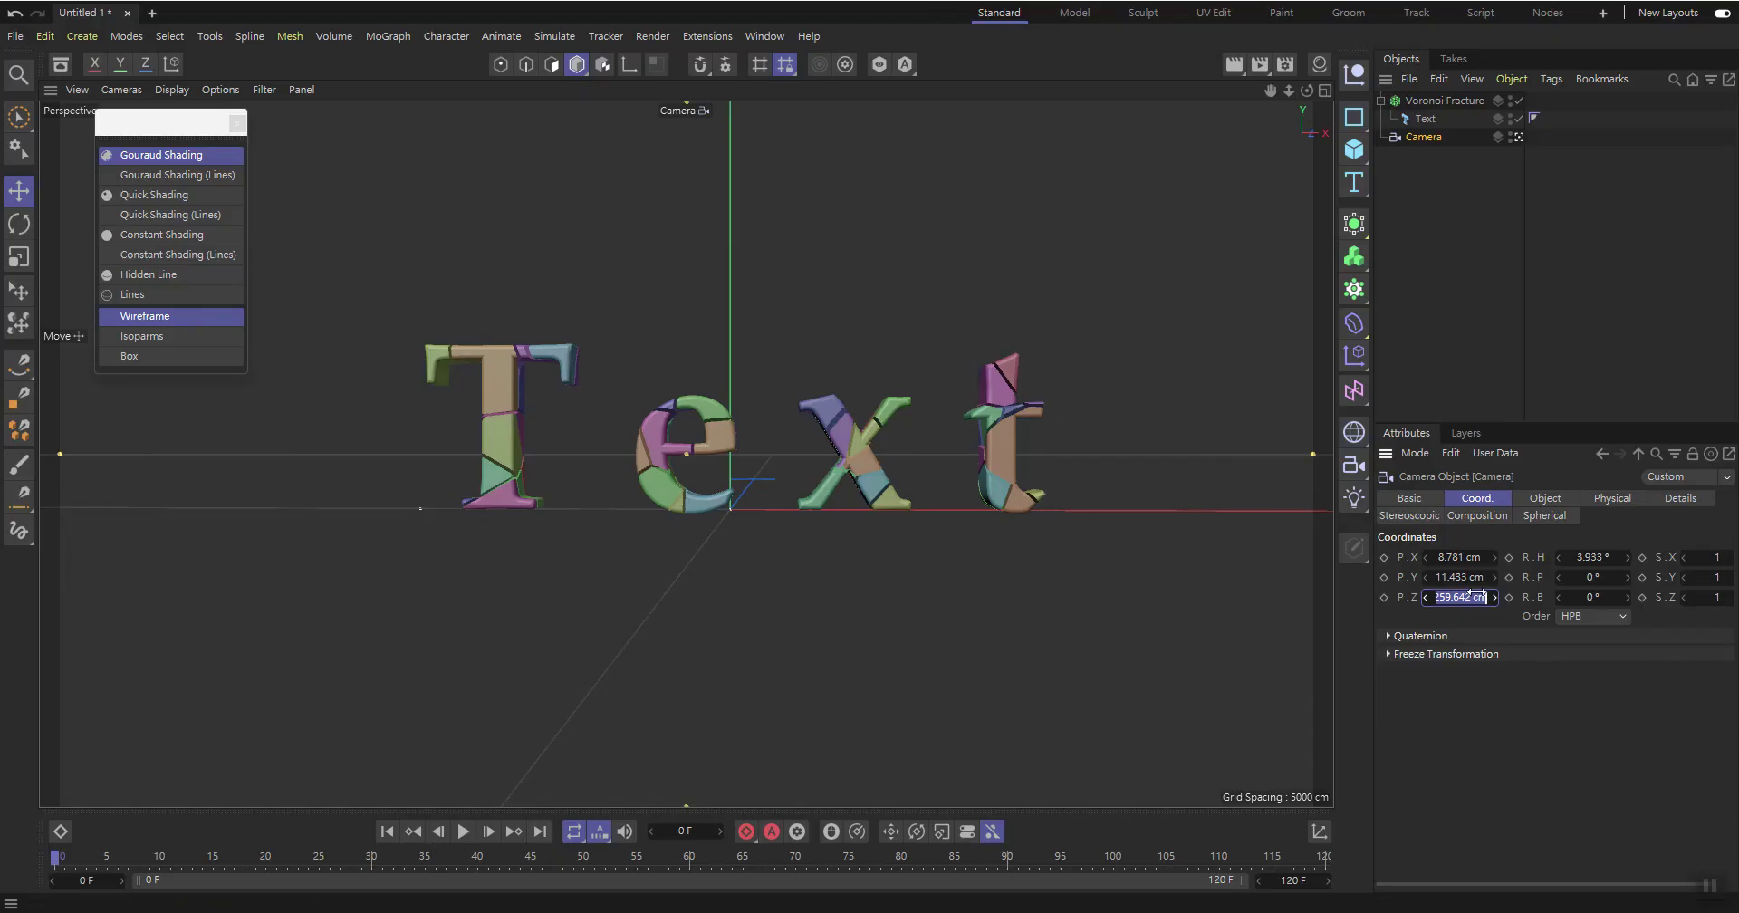
Keyframe the camera at P.Z -309.642 cm on frame 0
scroll(1469, 595, up, 2)
scroll(1469, 595, up, 3)
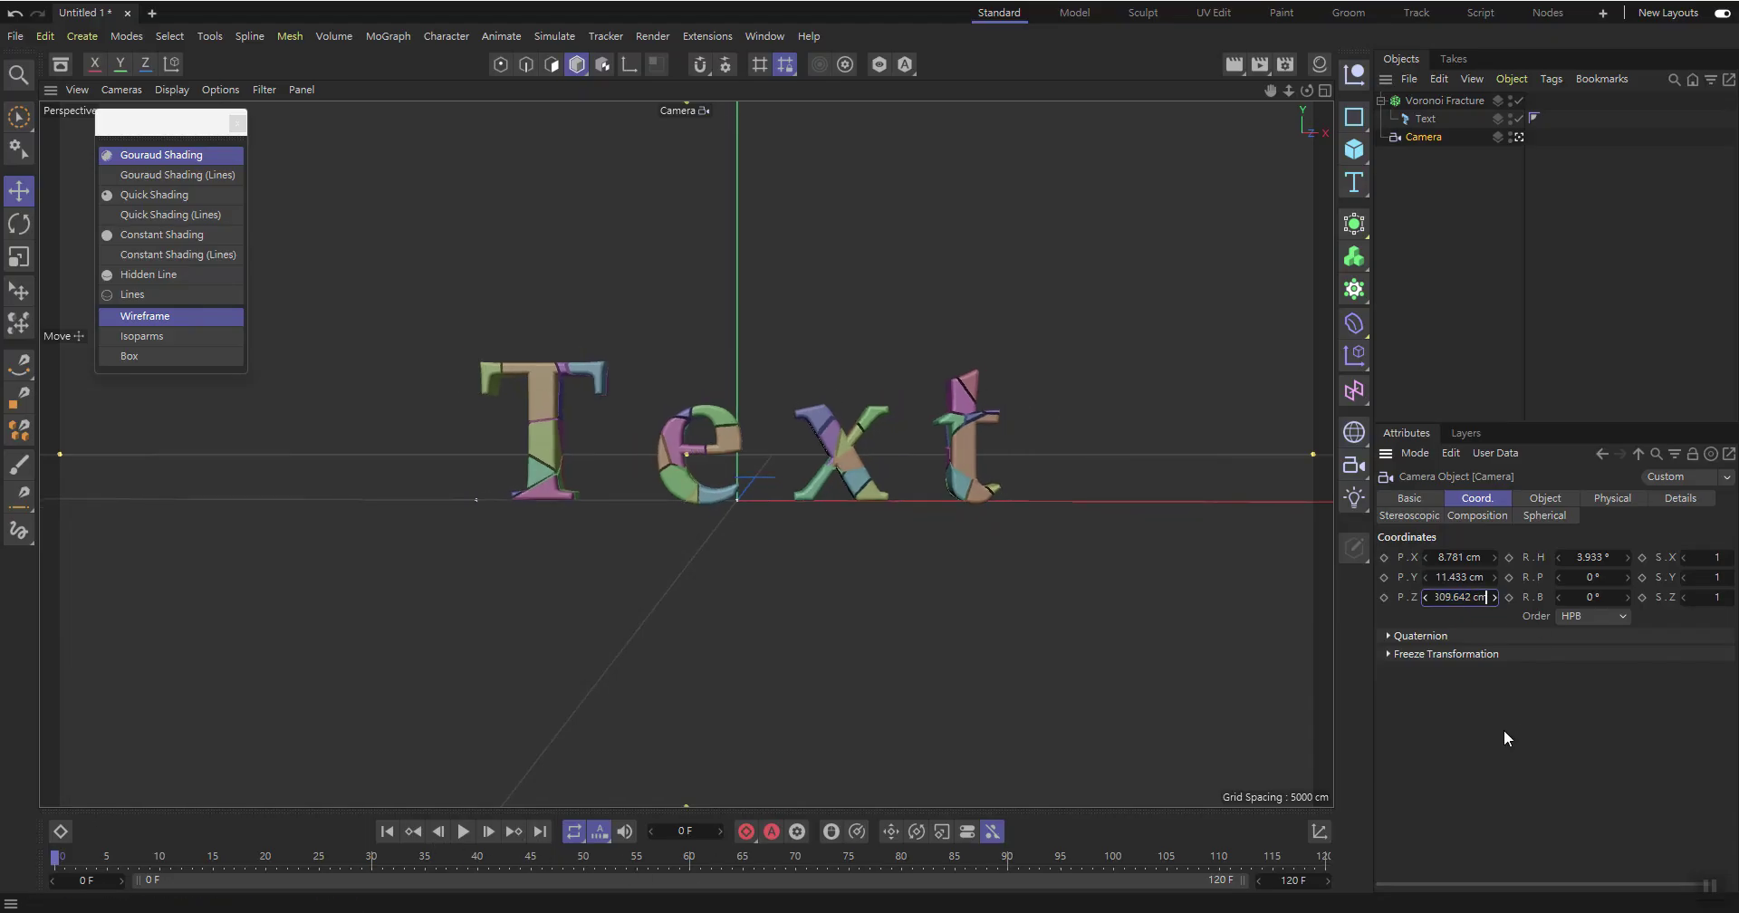
click(1382, 597)
key(alt+Tab)
scroll(1150, 748, up, 2)
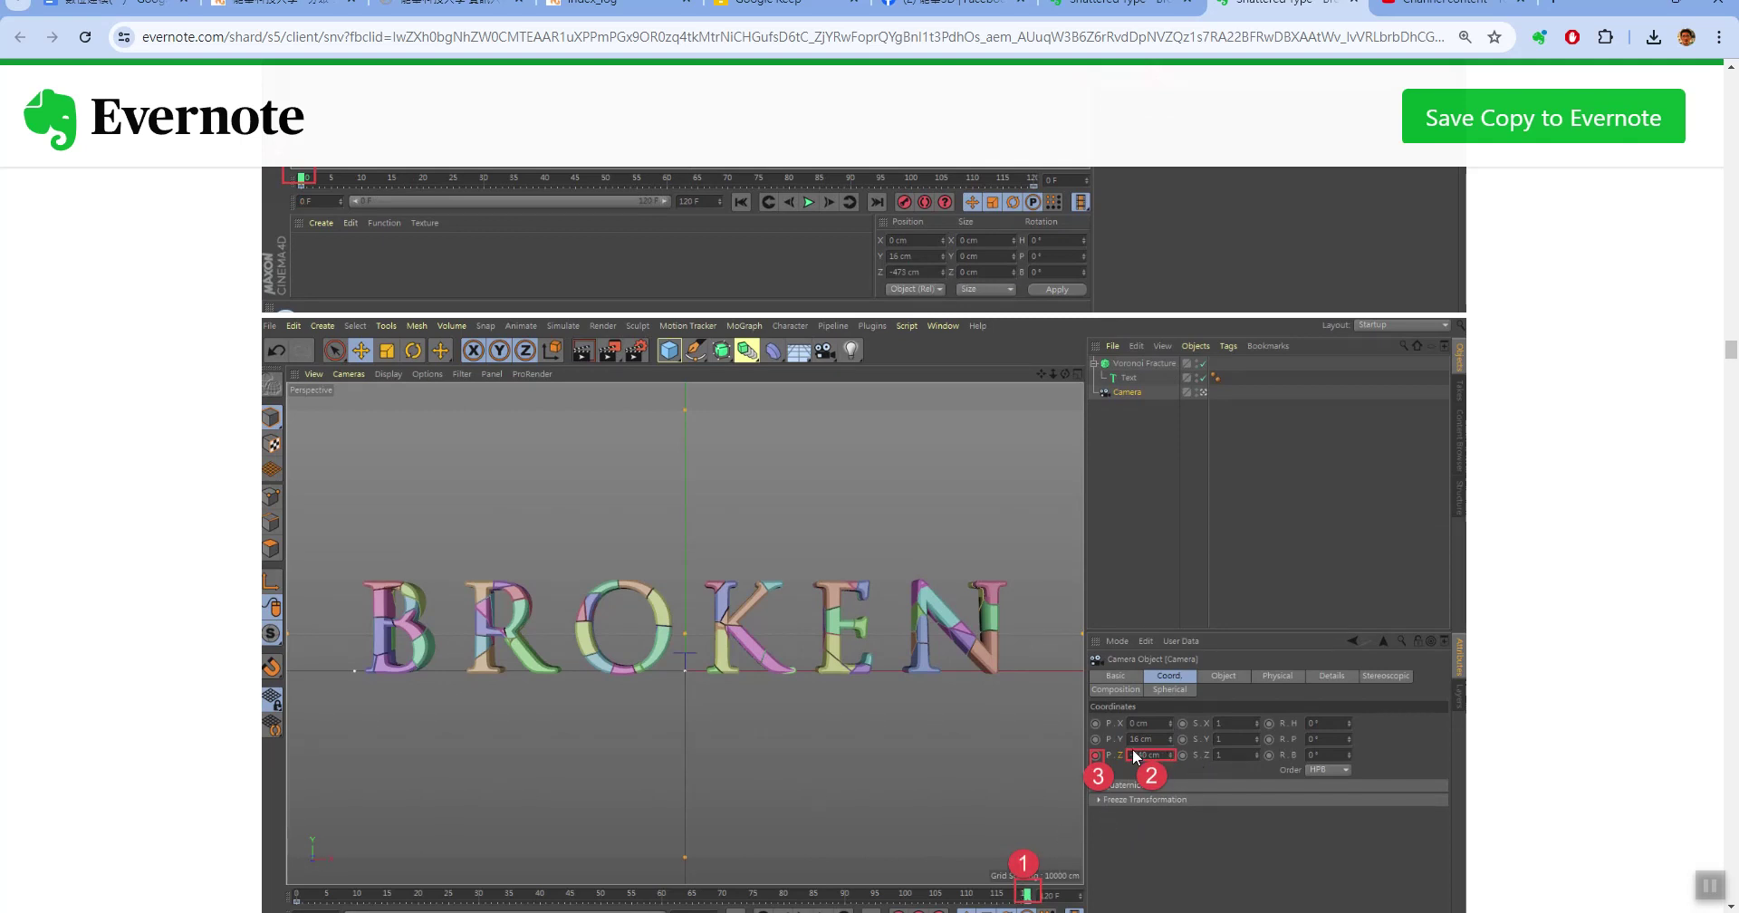
key(alt+Tab)
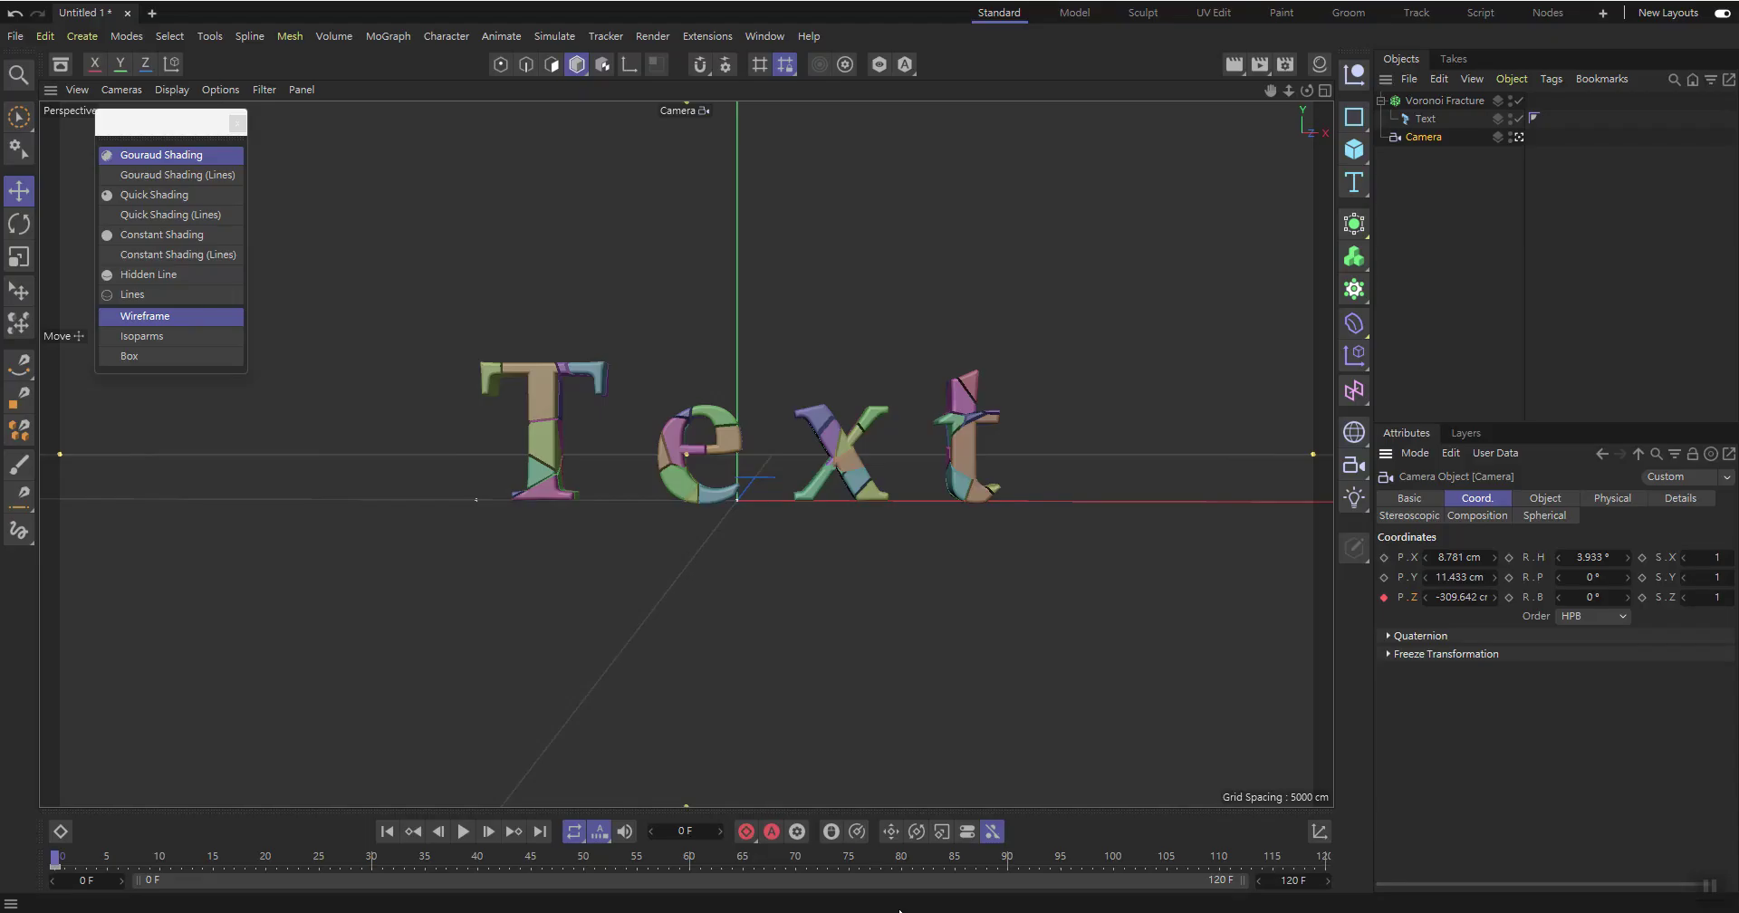
At frame 120 keyframe camera P.Z at -202.642 cm, then scrub back to frame 0
drag(220, 871, 1324, 860)
mouse_move(1467, 598)
mouse_down()
mouse_move(1540, 598)
mouse_move(1519, 598)
mouse_up()
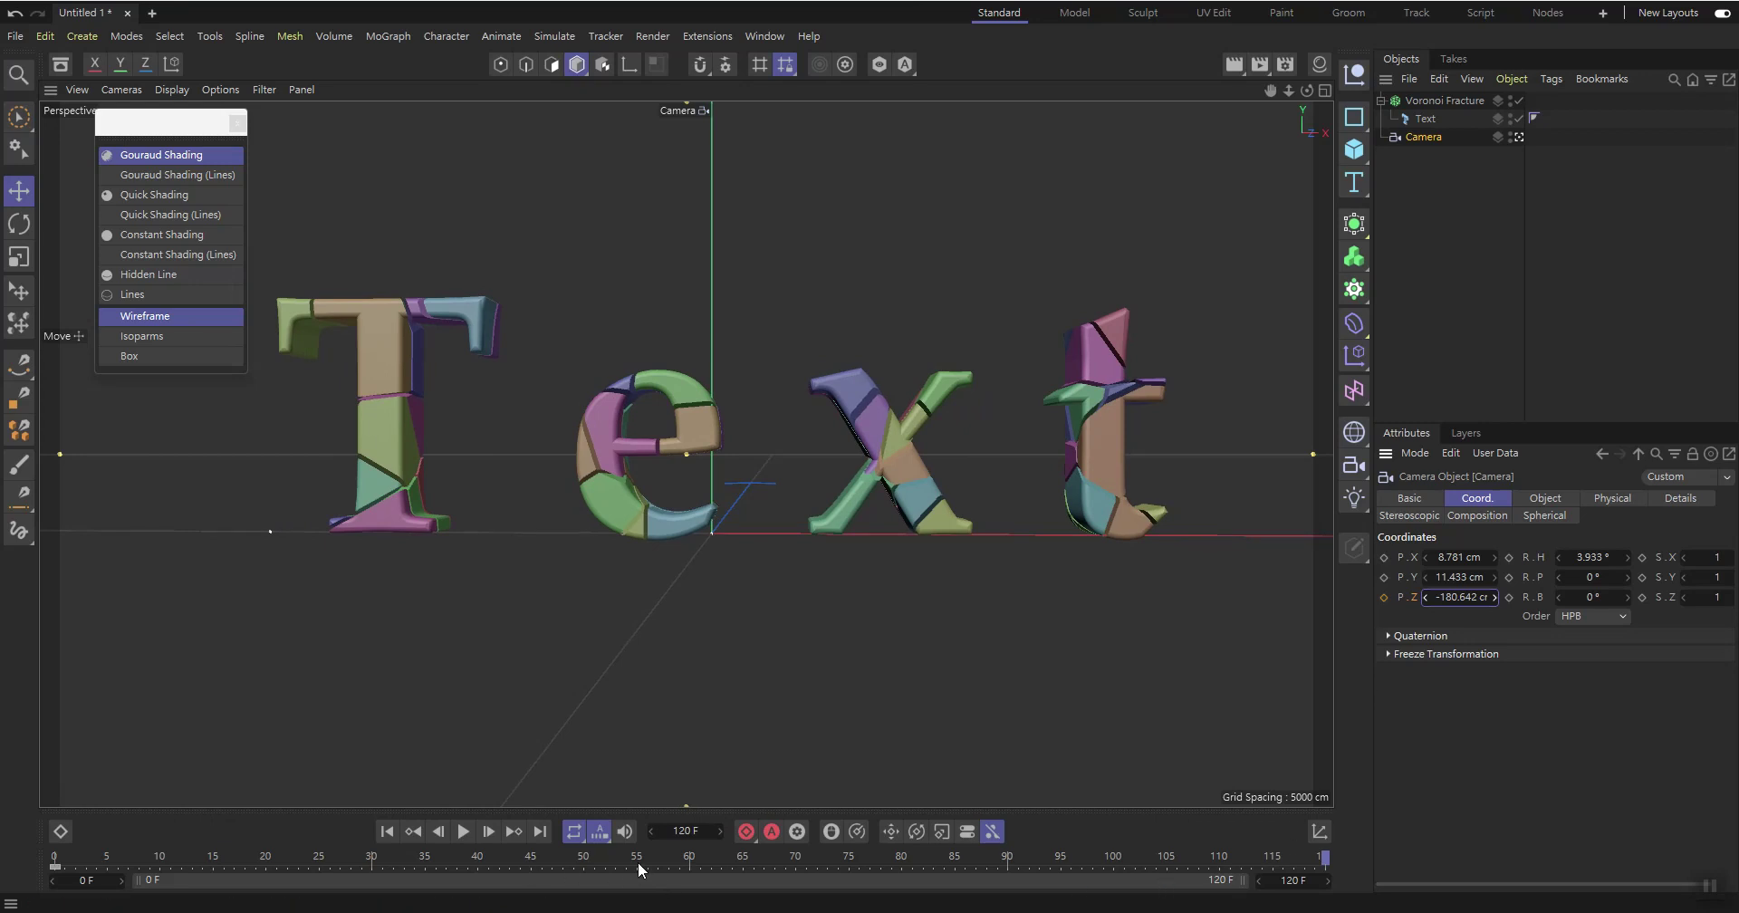
drag(56, 859, 1408, 902)
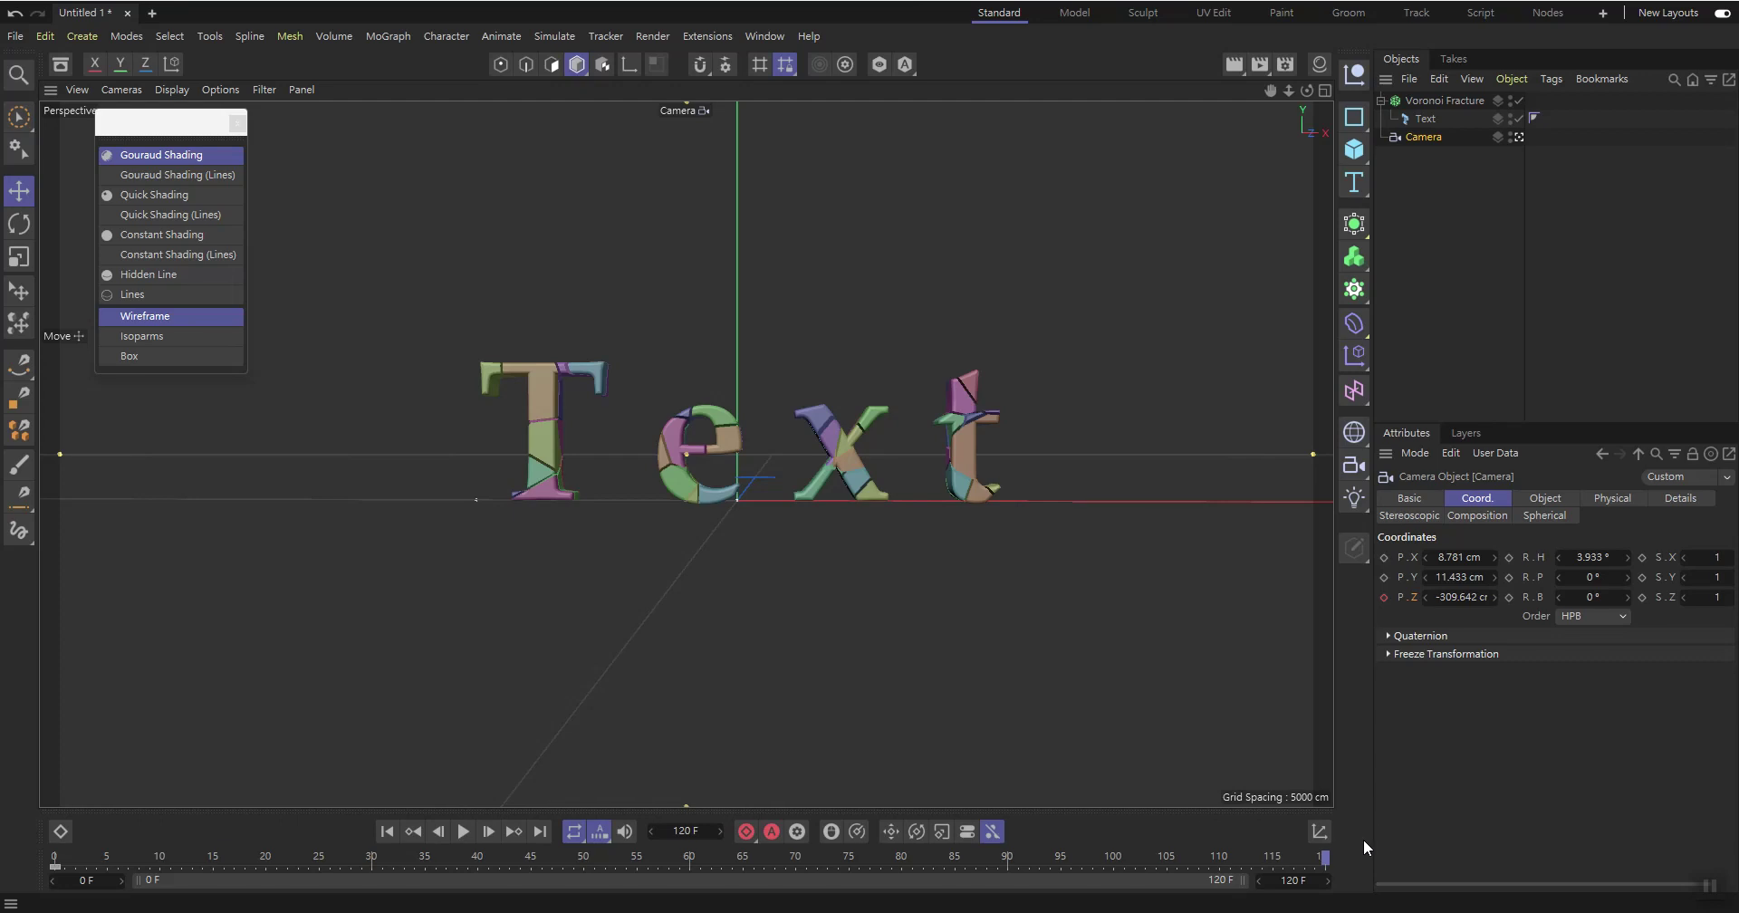
drag(1452, 602, 1539, 602)
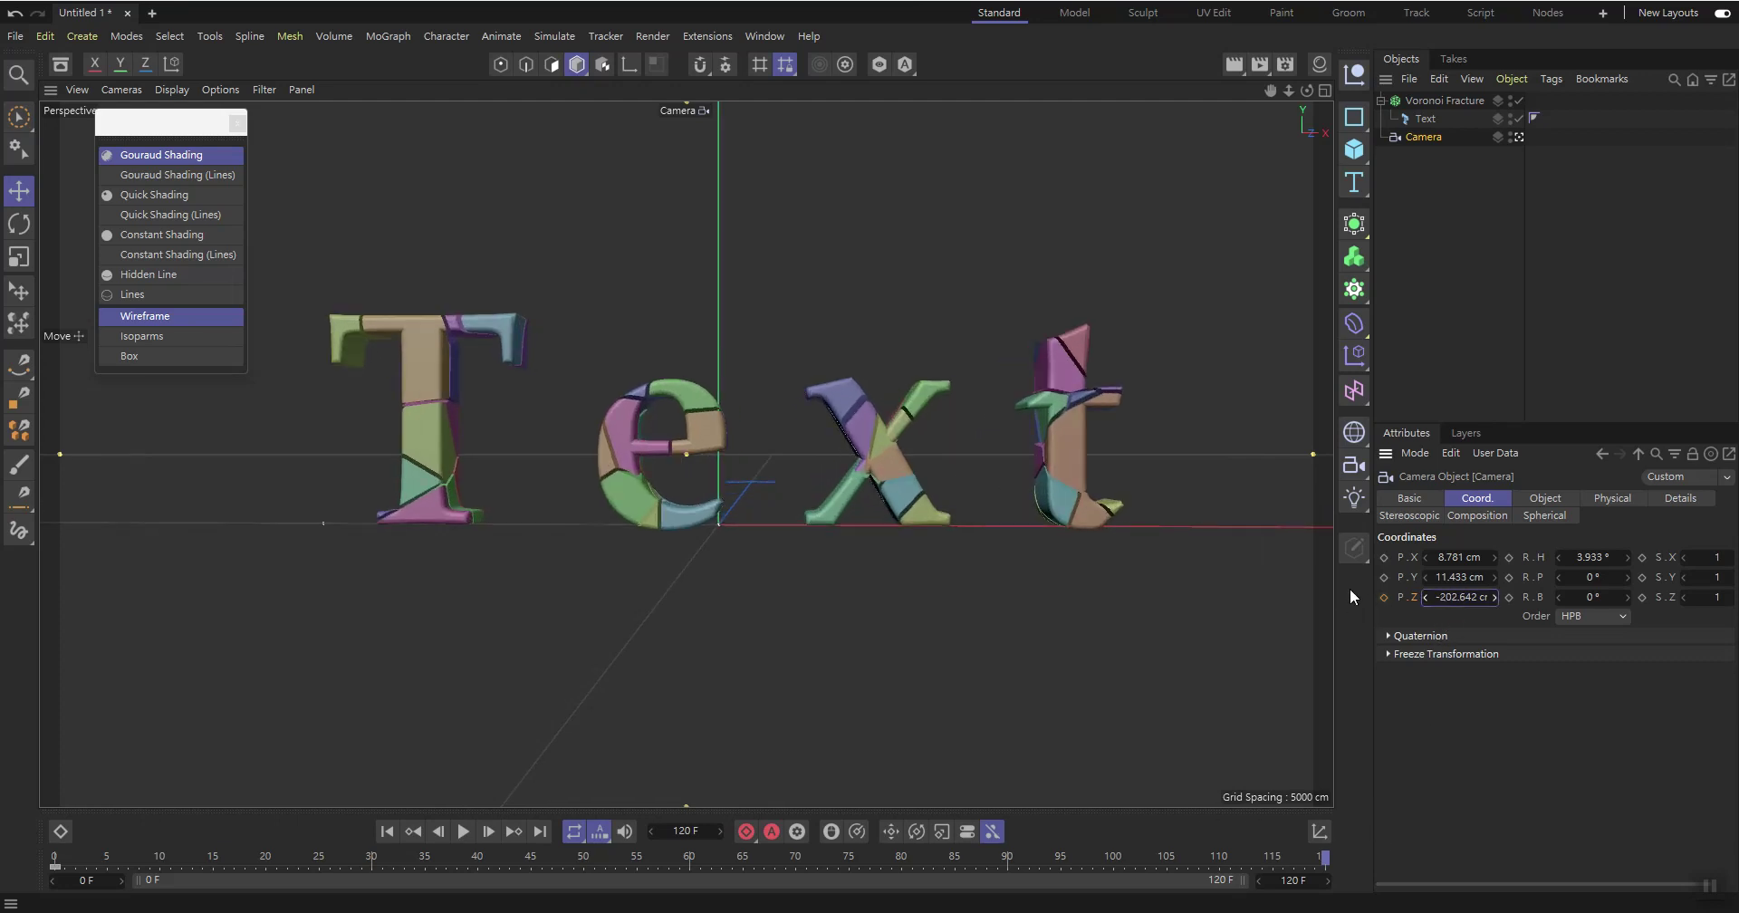
click(1382, 597)
drag(1324, 860, 688, 859)
drag(505, 852, 54, 857)
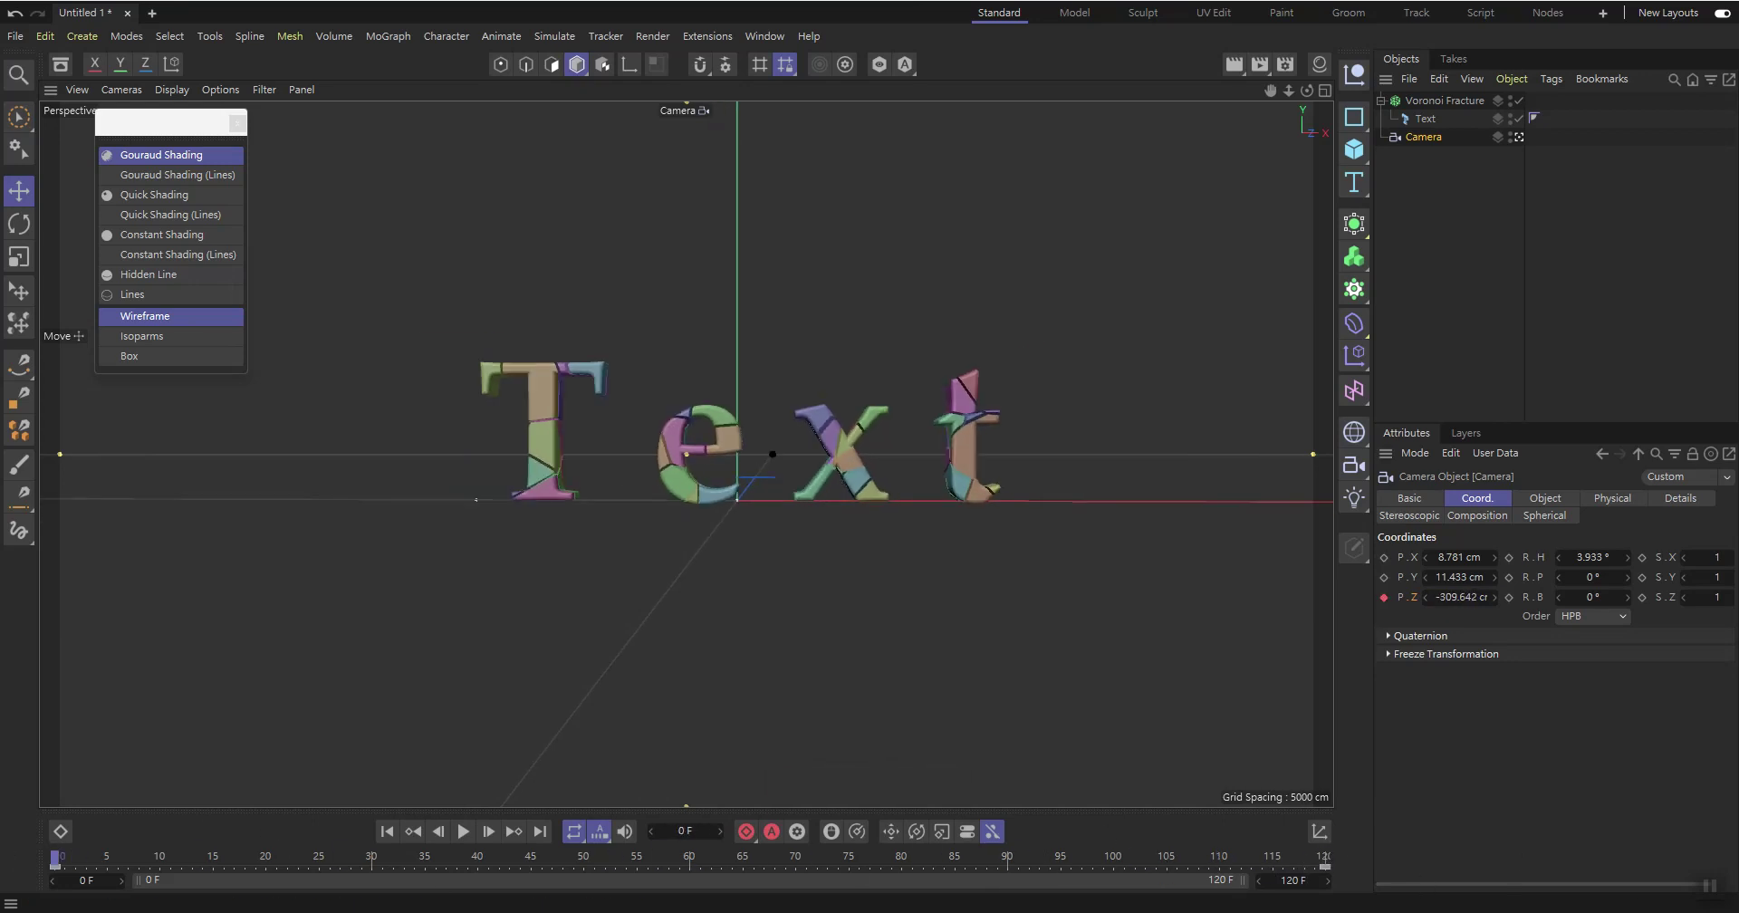
Scroll the tutorial to the Window > Timeline (F-Curve) screenshot, then return to Cinema 4D
scroll(976, 697, down, 5)
scroll(971, 712, down, 3)
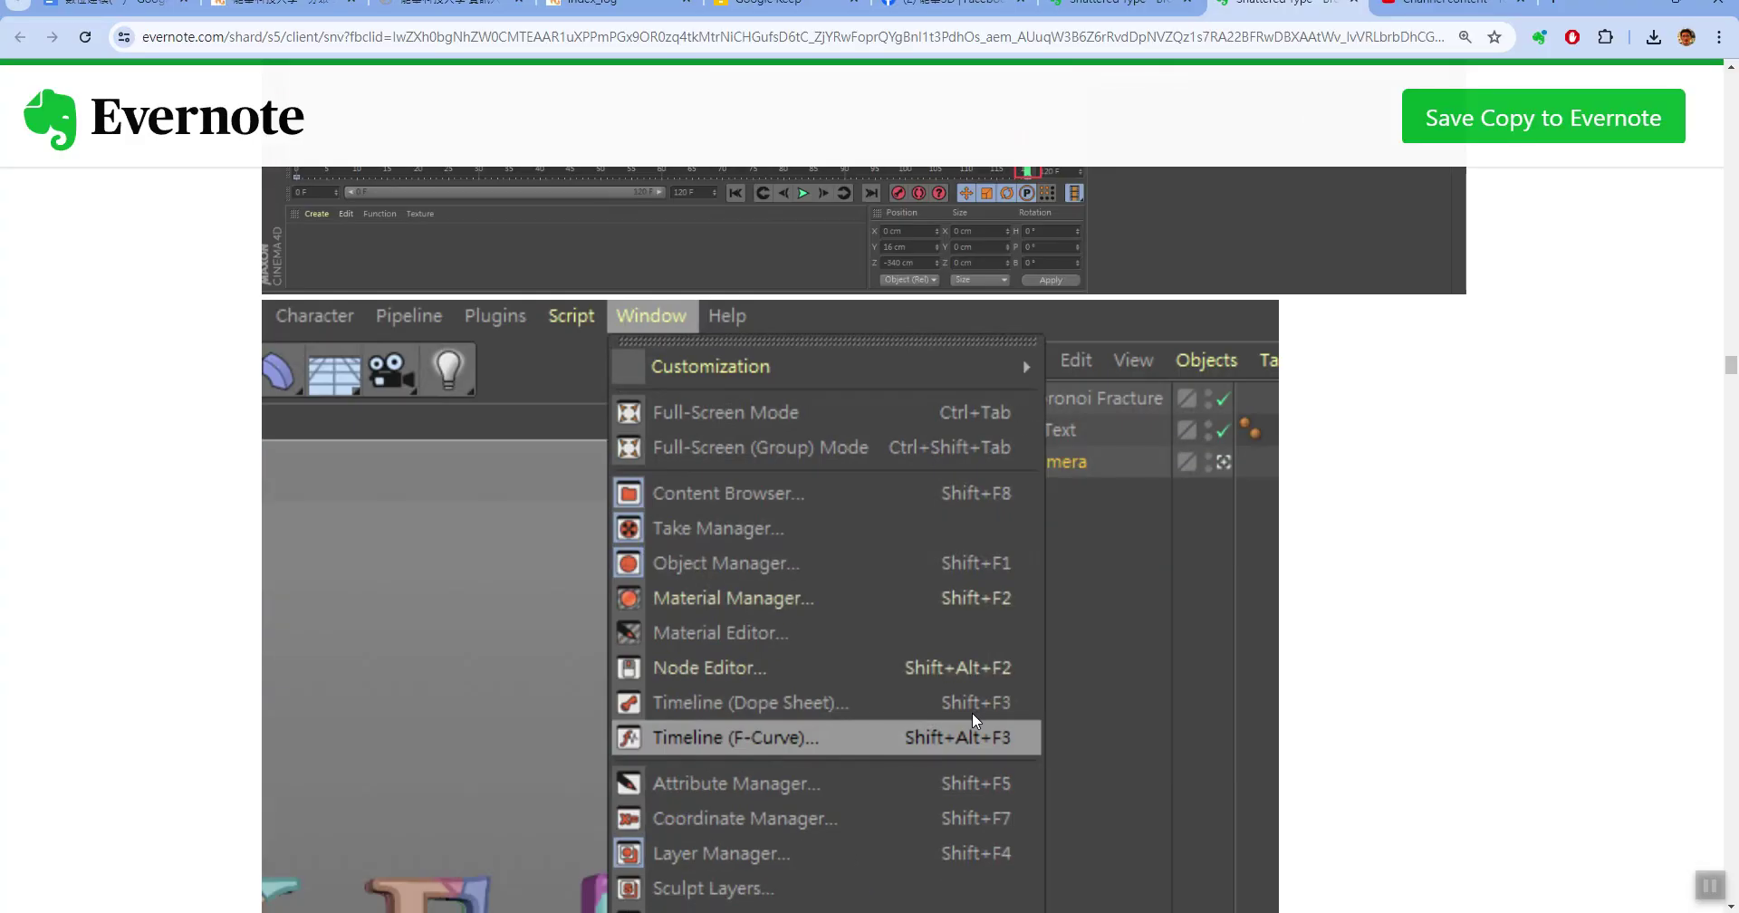
scroll(971, 712, down, 6)
scroll(970, 715, up, 1)
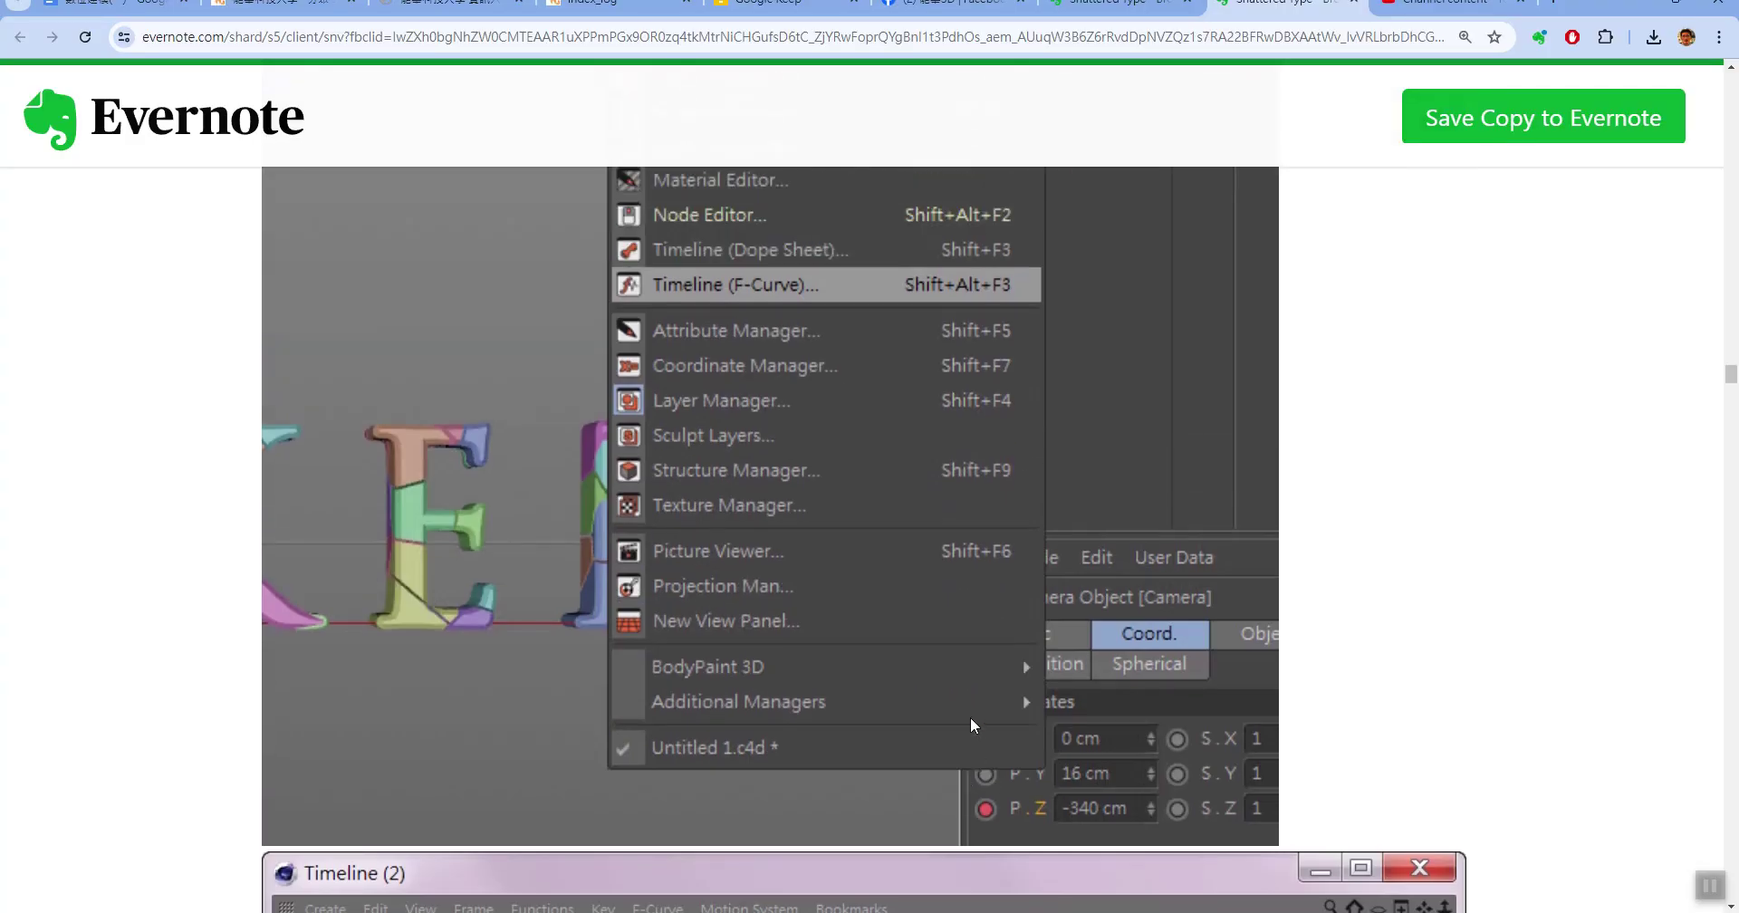
scroll(969, 716, up, 2)
scroll(969, 722, up, 2)
scroll(961, 710, down, 2)
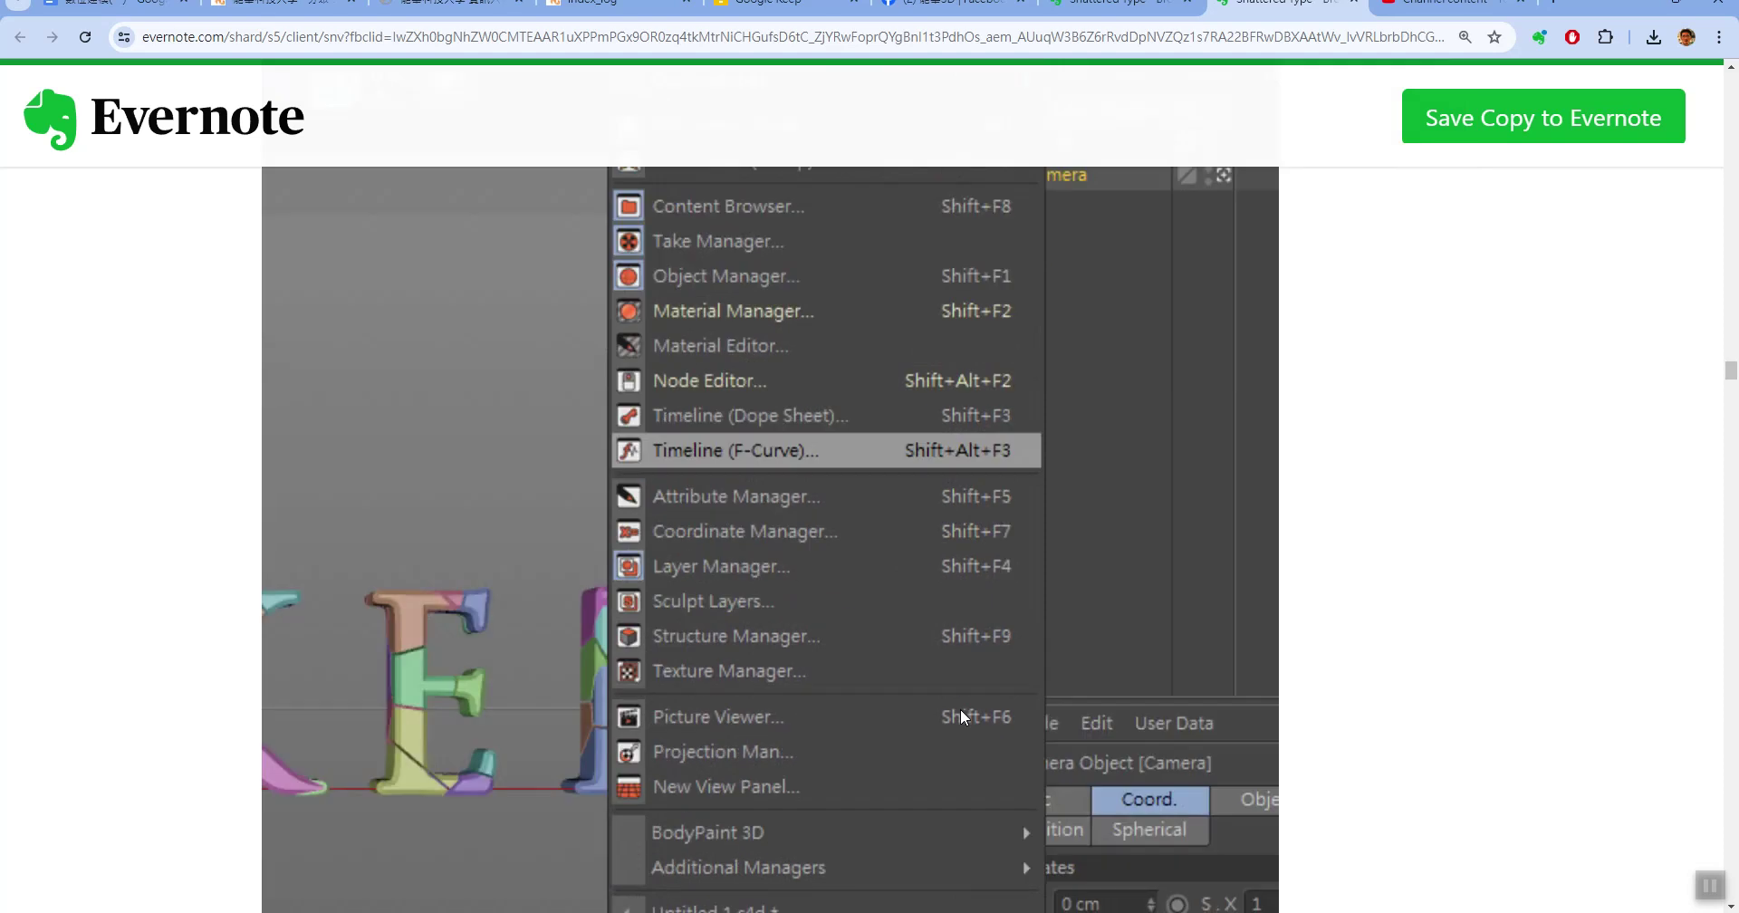
scroll(961, 710, down, 8)
scroll(960, 708, down, 5)
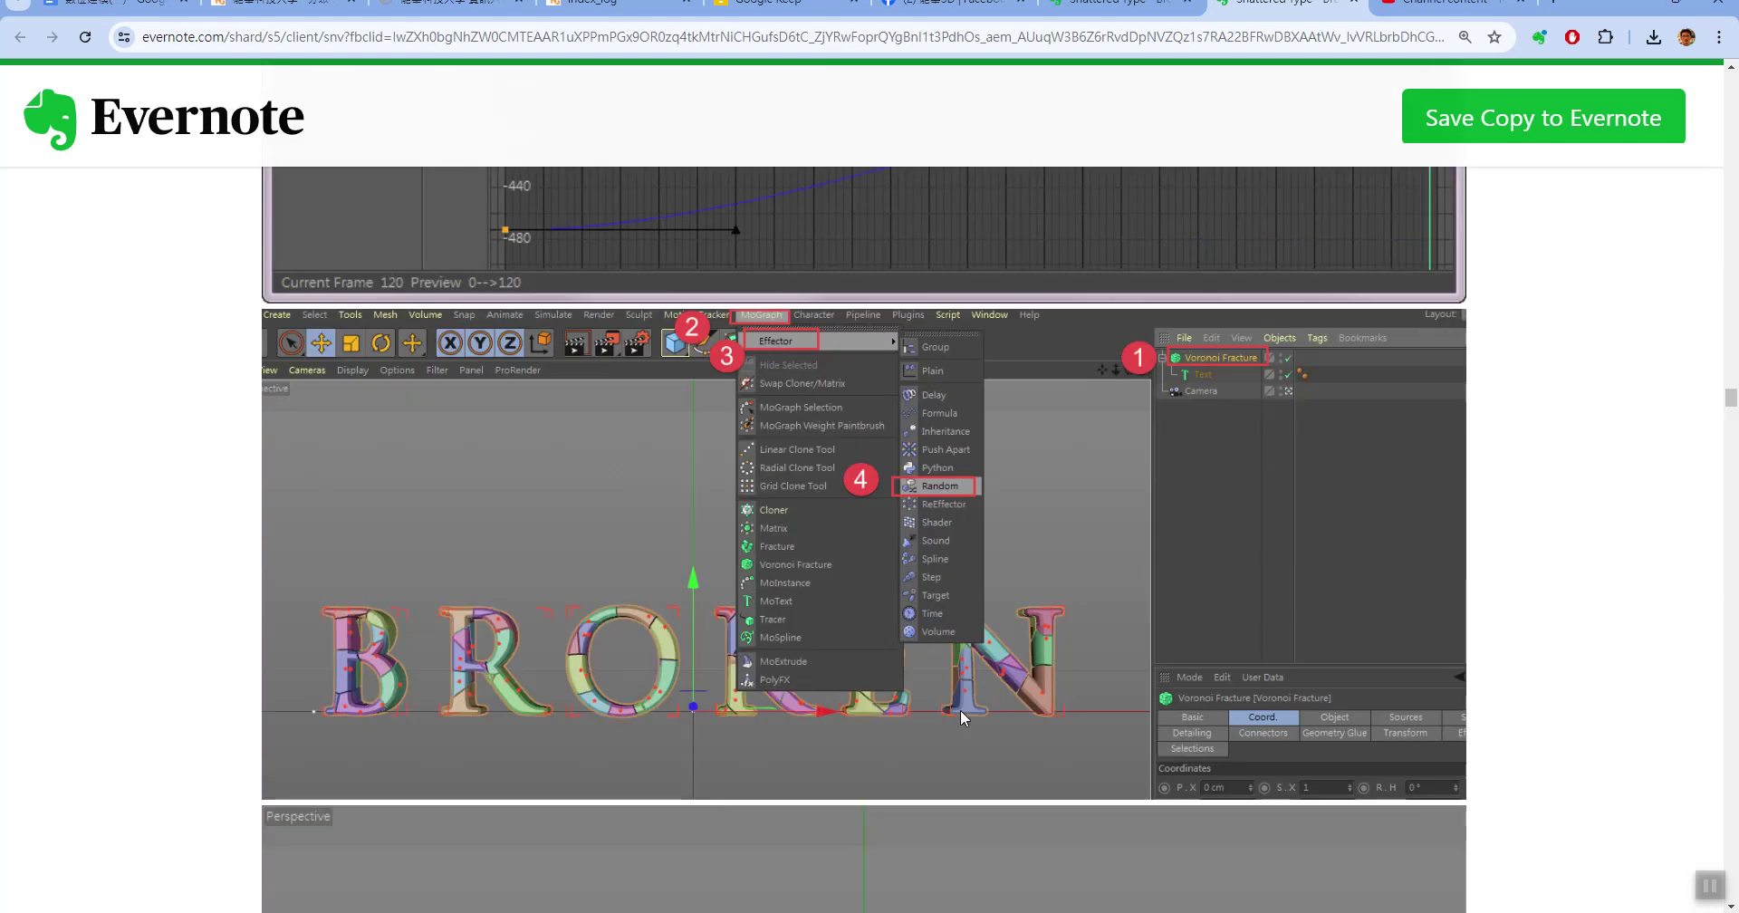
scroll(960, 709, up, 4)
key(alt+Tab)
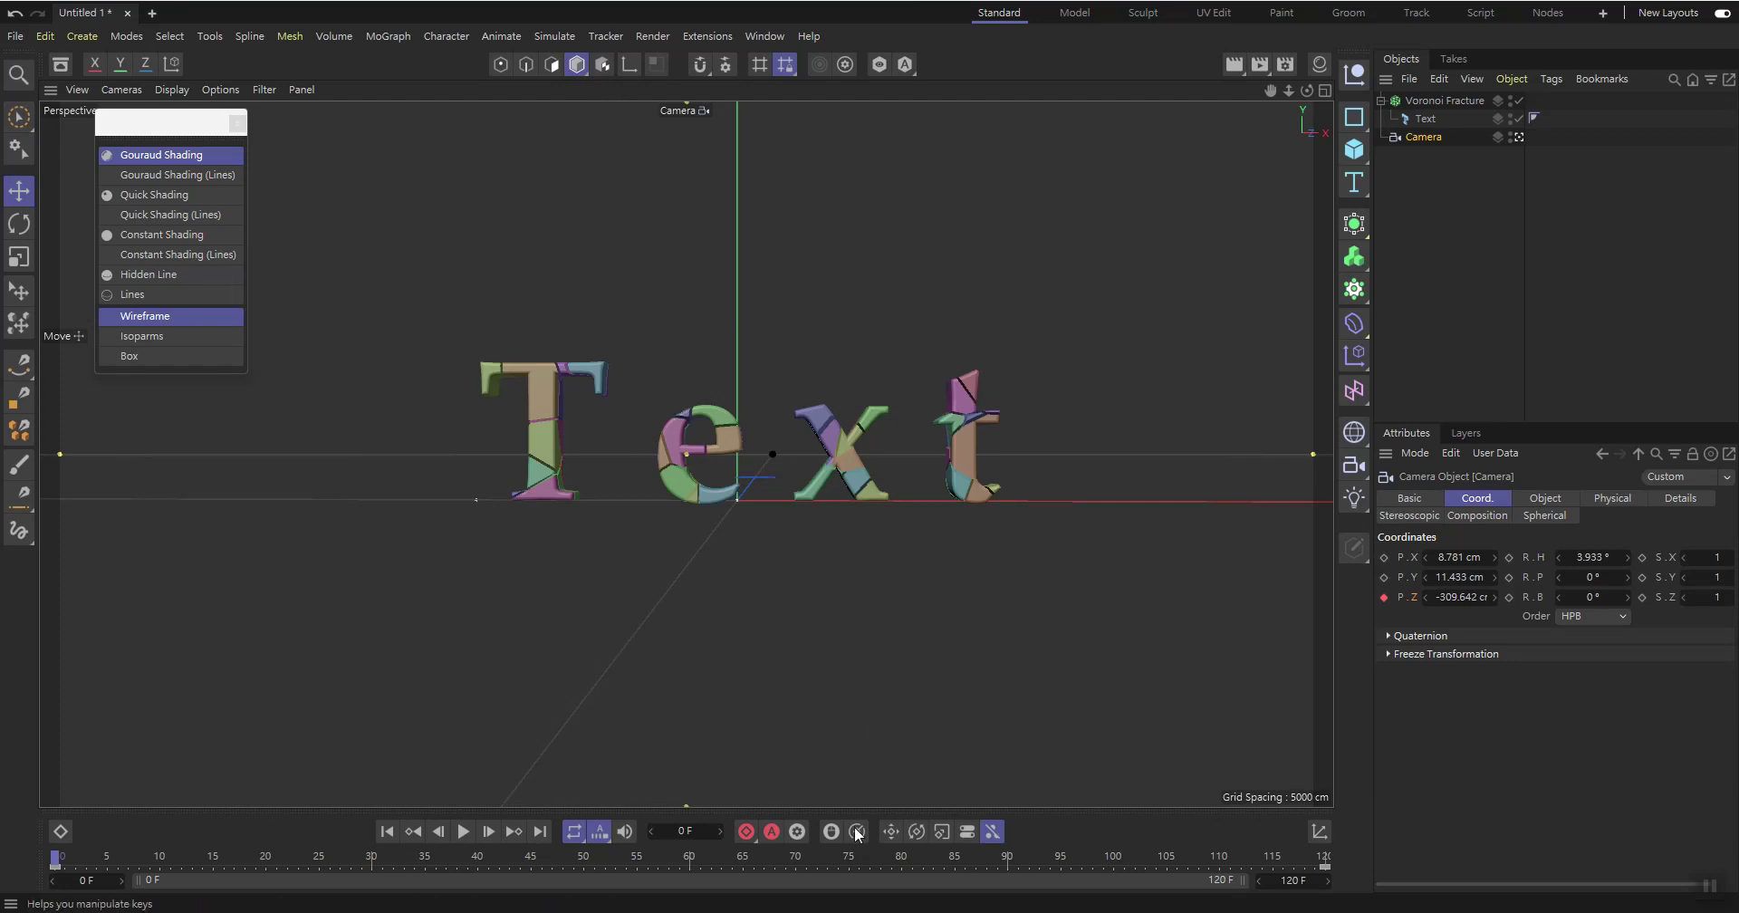
Recheck the F-Curve timeline step in the tutorial before going back to Cinema 4D
key(alt+Tab)
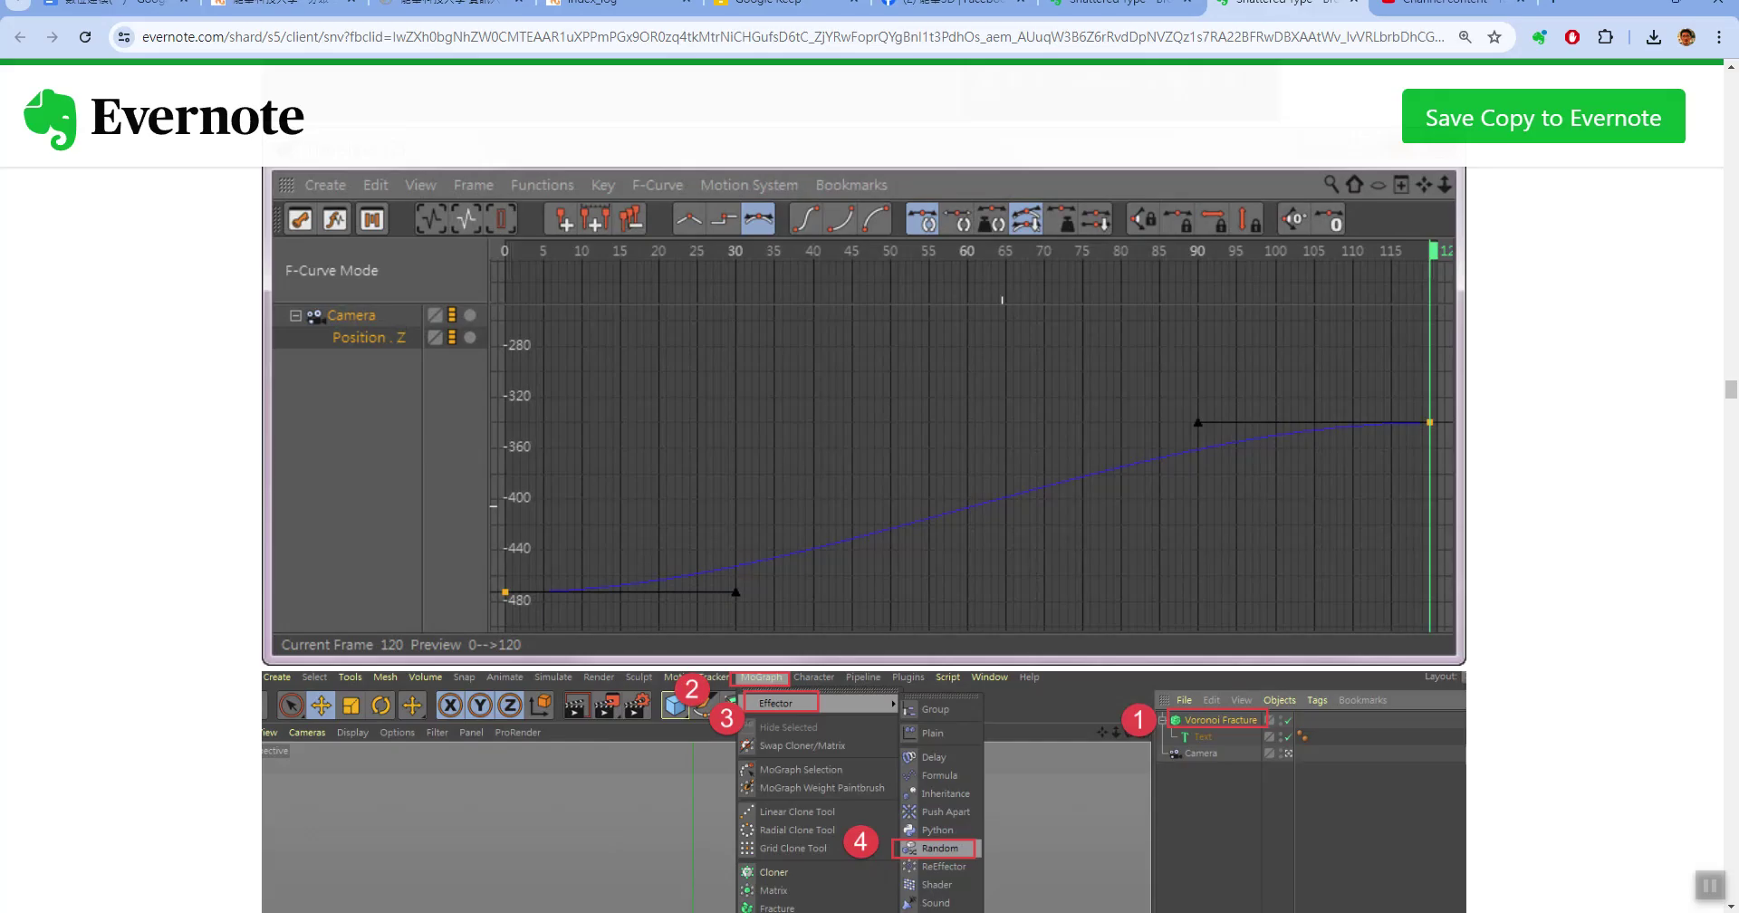
scroll(972, 560, down, 15)
scroll(975, 562, up, 5)
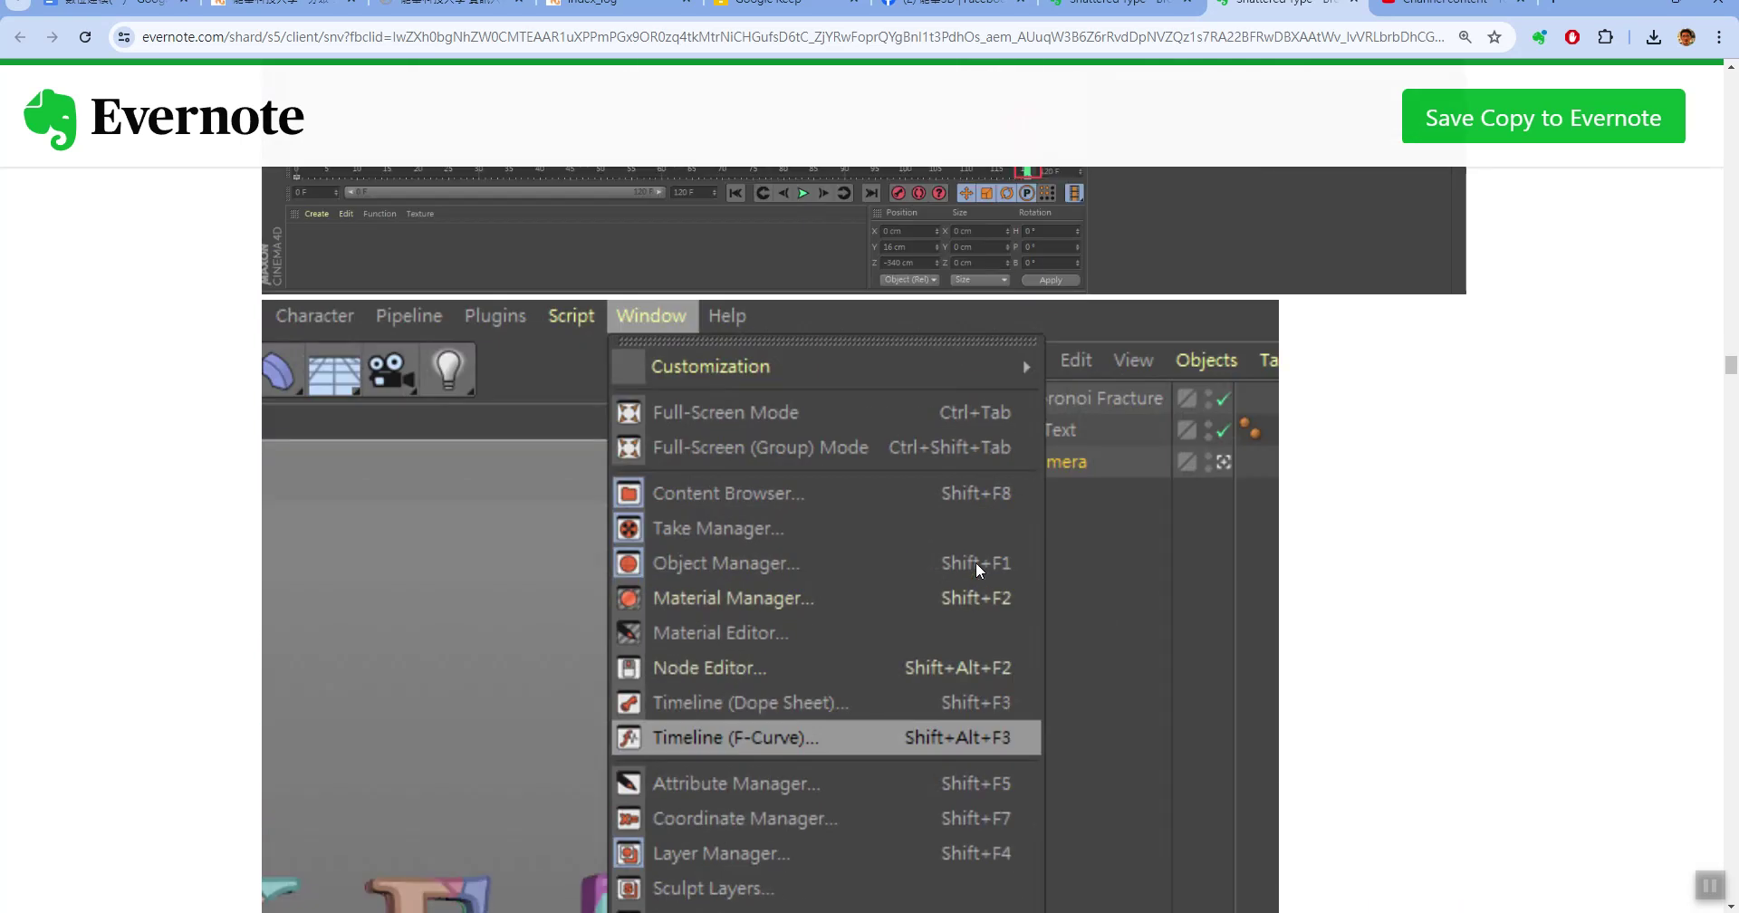
key(alt+Tab)
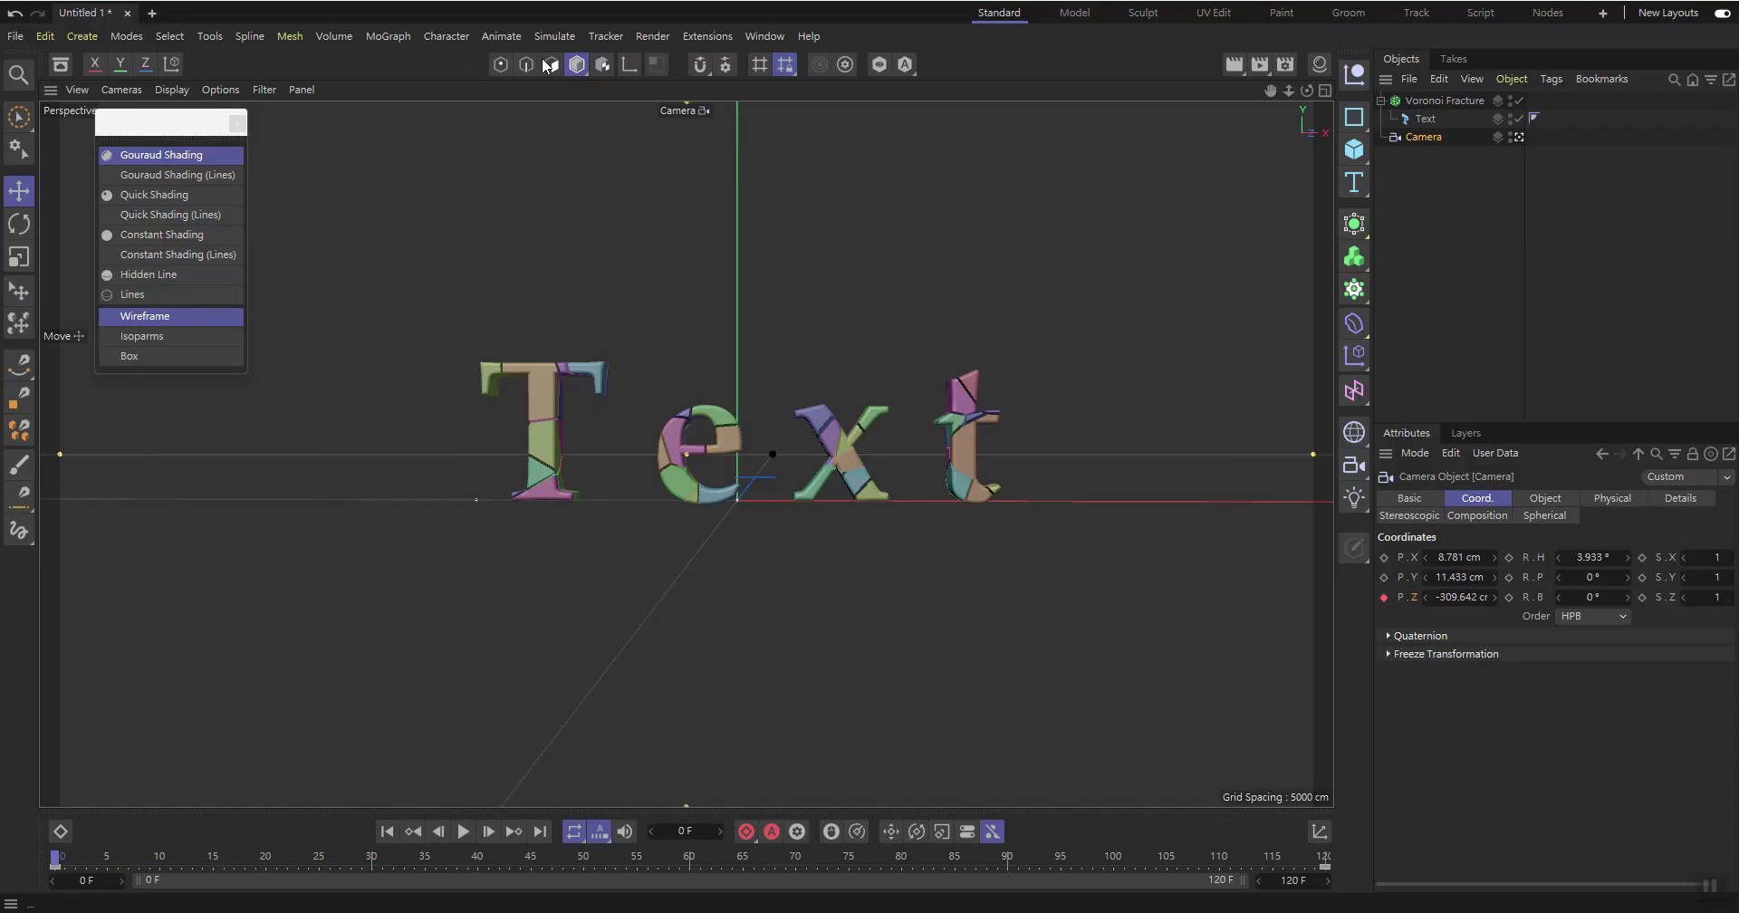
Open the F-Curve timeline, enlarge it and frame the camera's eased P.Z curve over frames 0–120
click(766, 38)
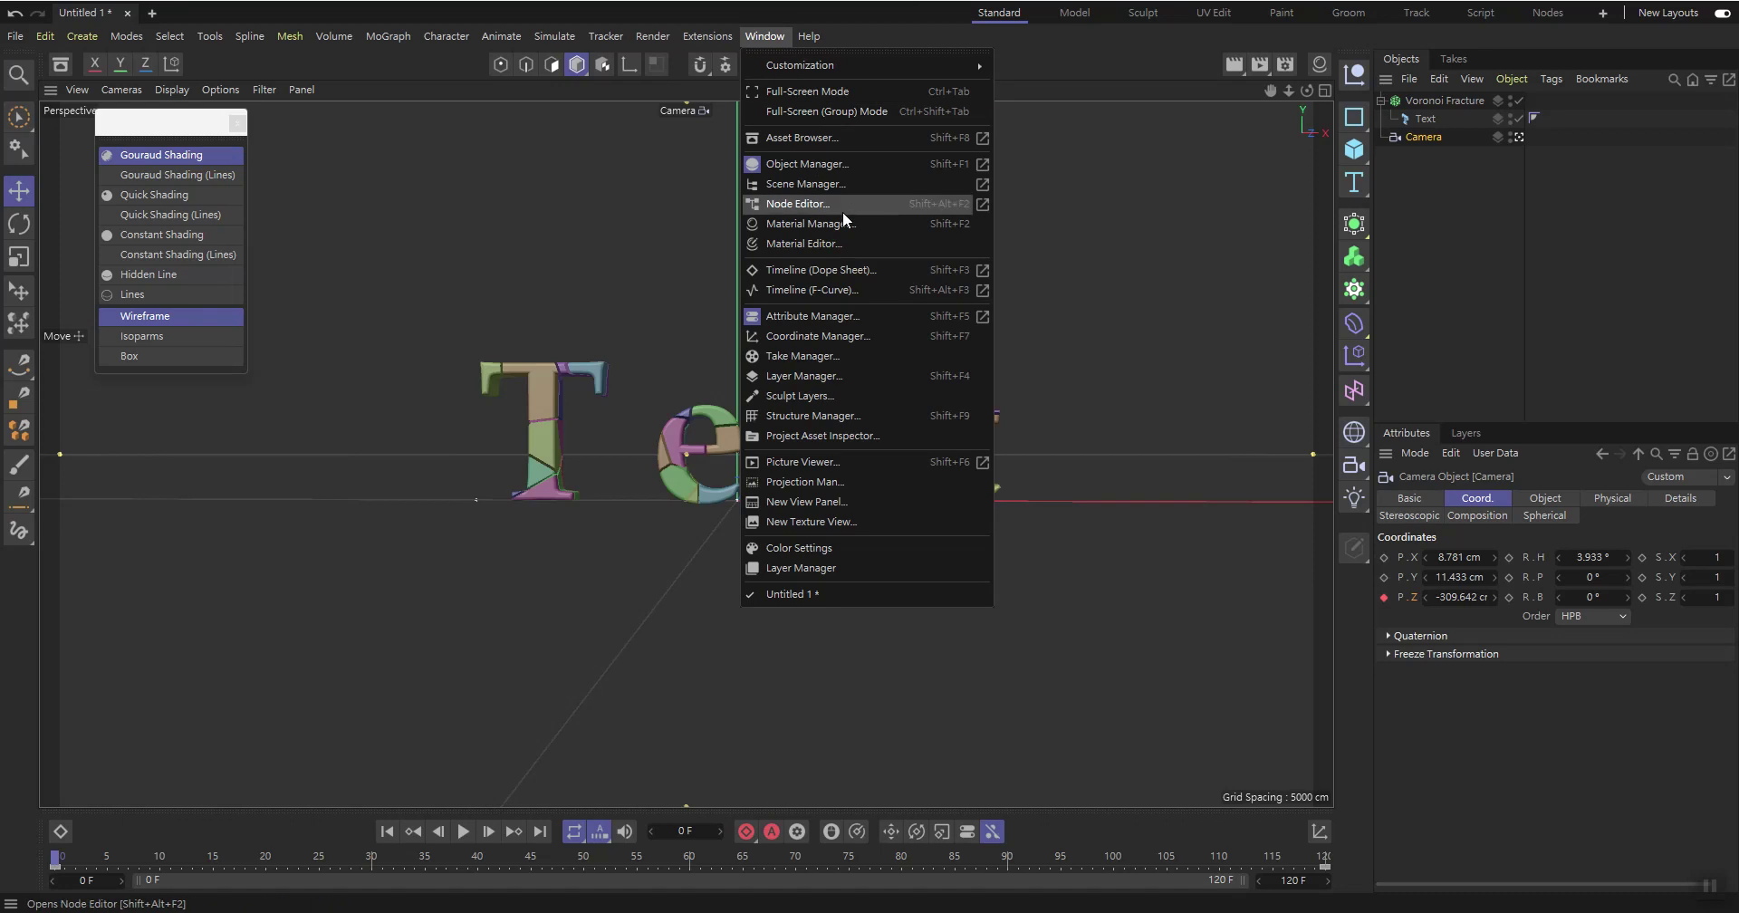
click(849, 288)
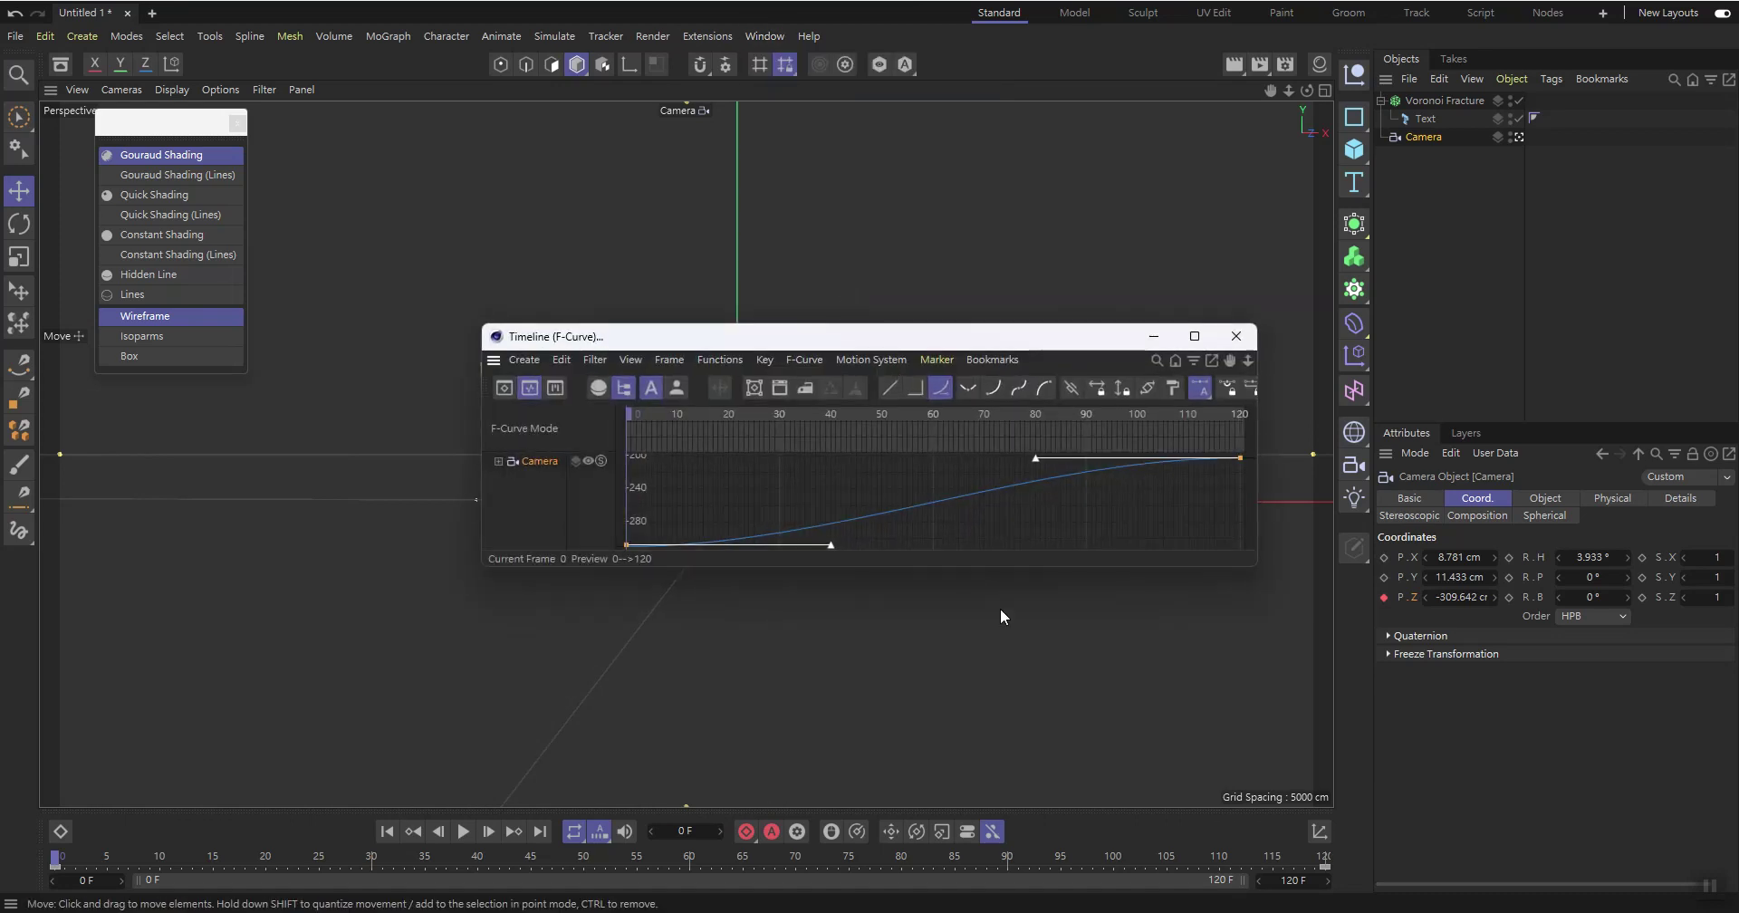
click(1424, 137)
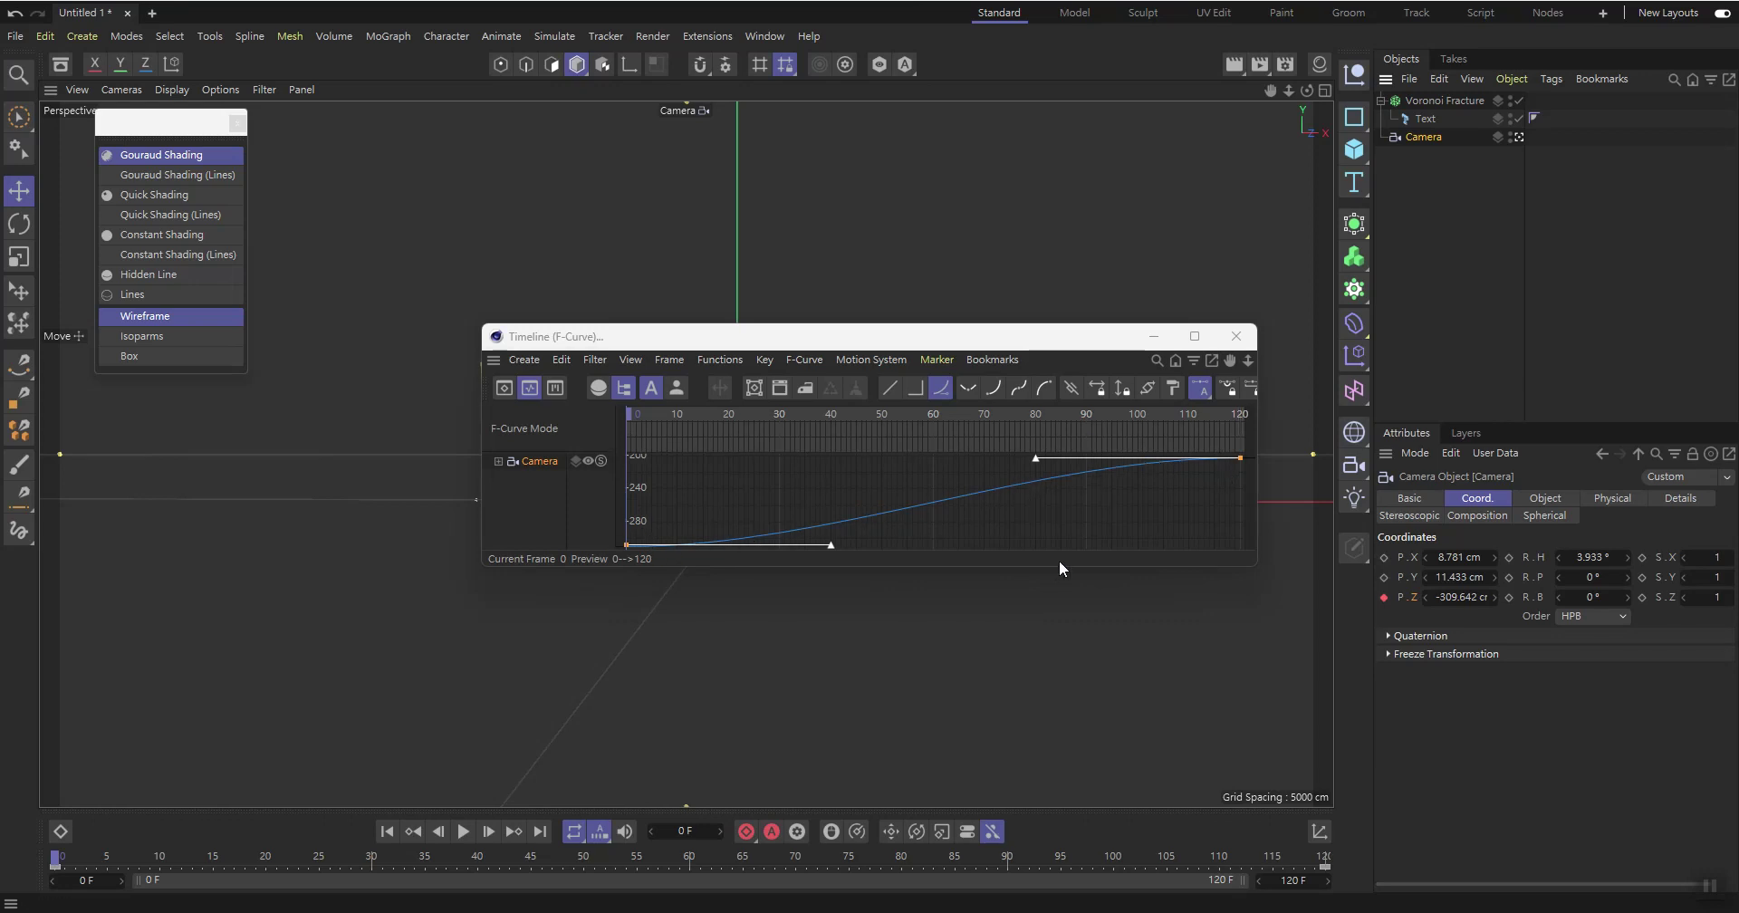
drag(1056, 570, 1050, 750)
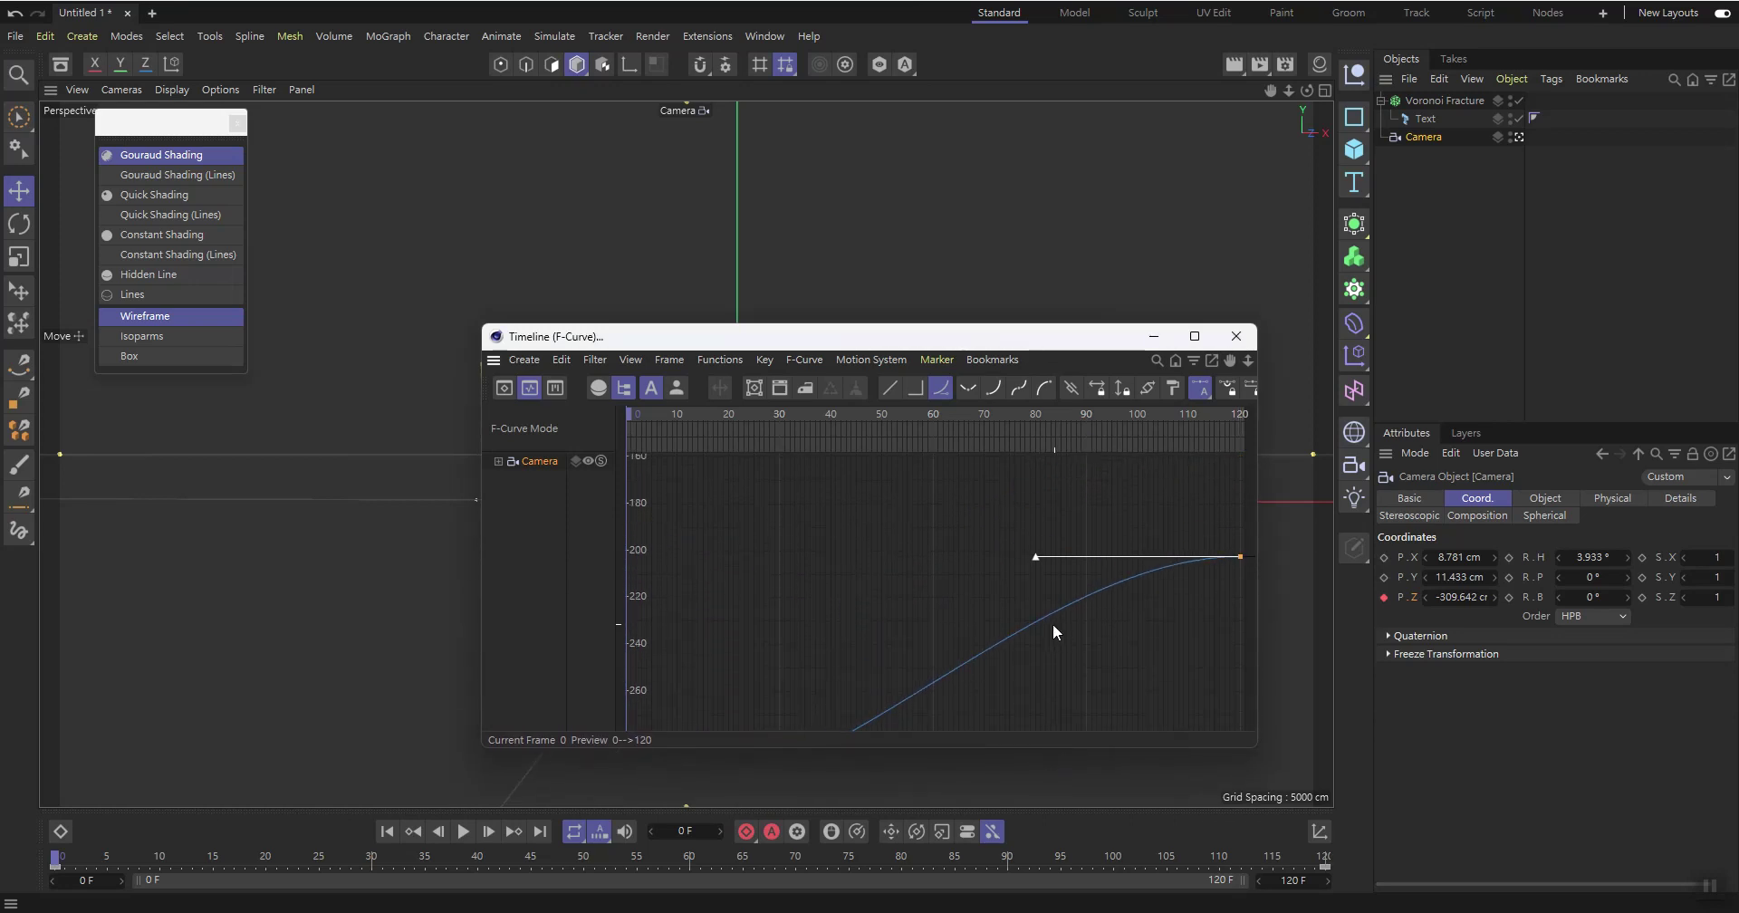
key(h)
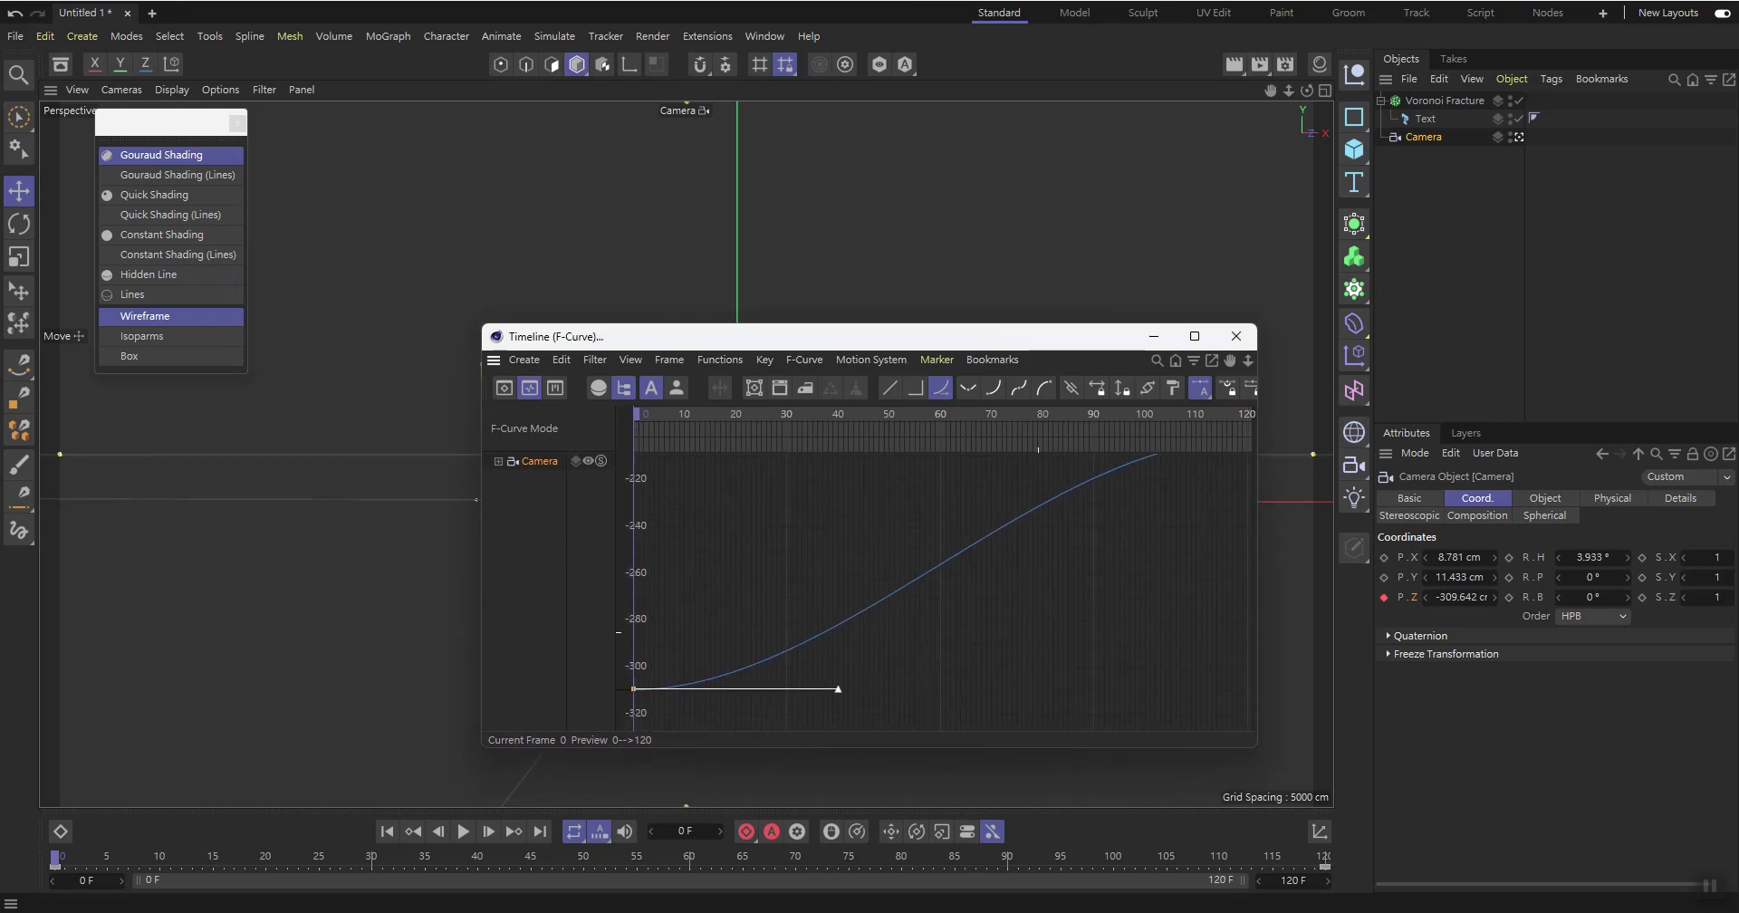
key(h)
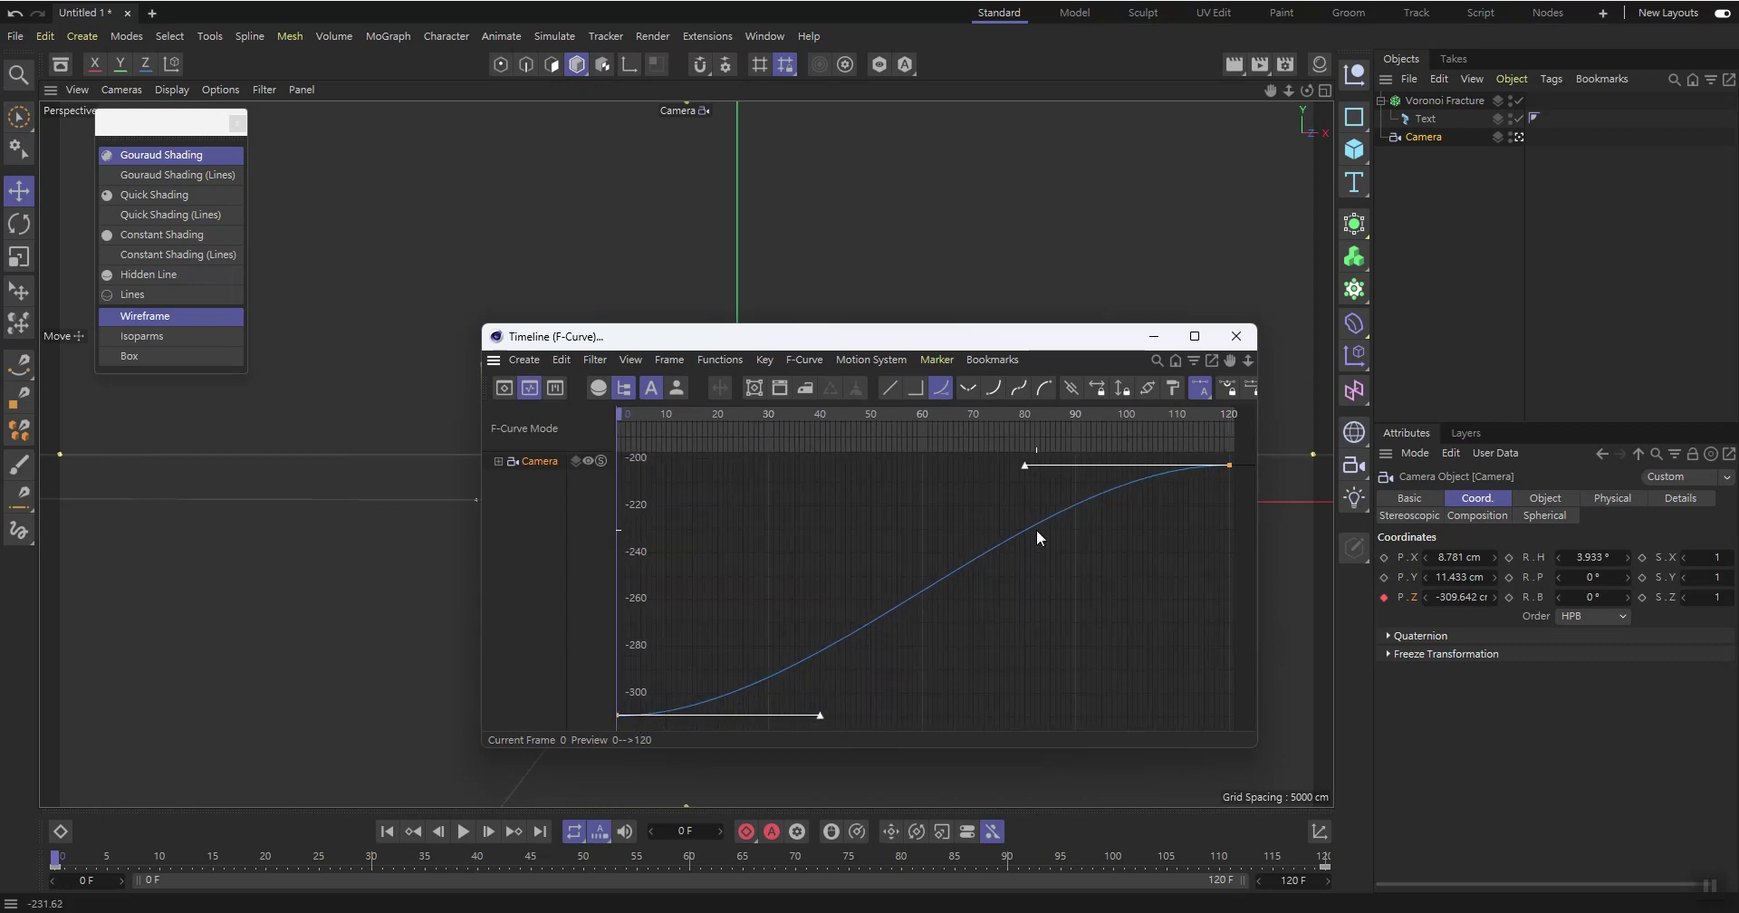
Close the F-Curve timeline and read the tutorial's MoGraph > Effector > Random step in Evernote
click(1235, 336)
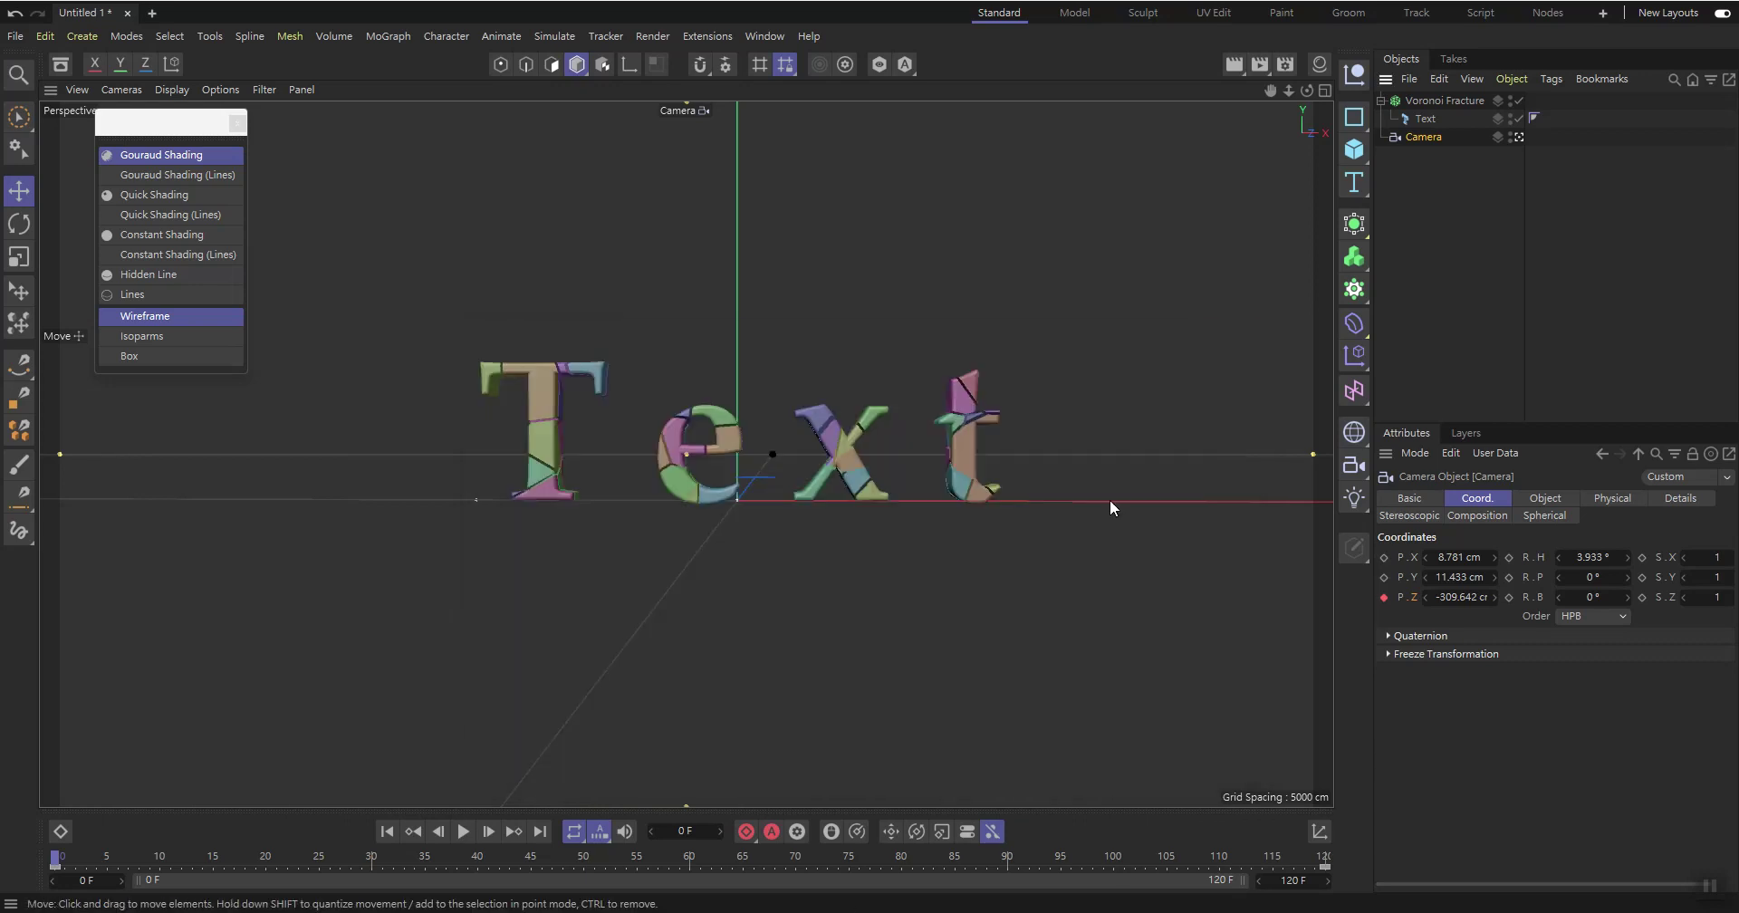
scroll(904, 770, down, 7)
scroll(904, 770, down, 6)
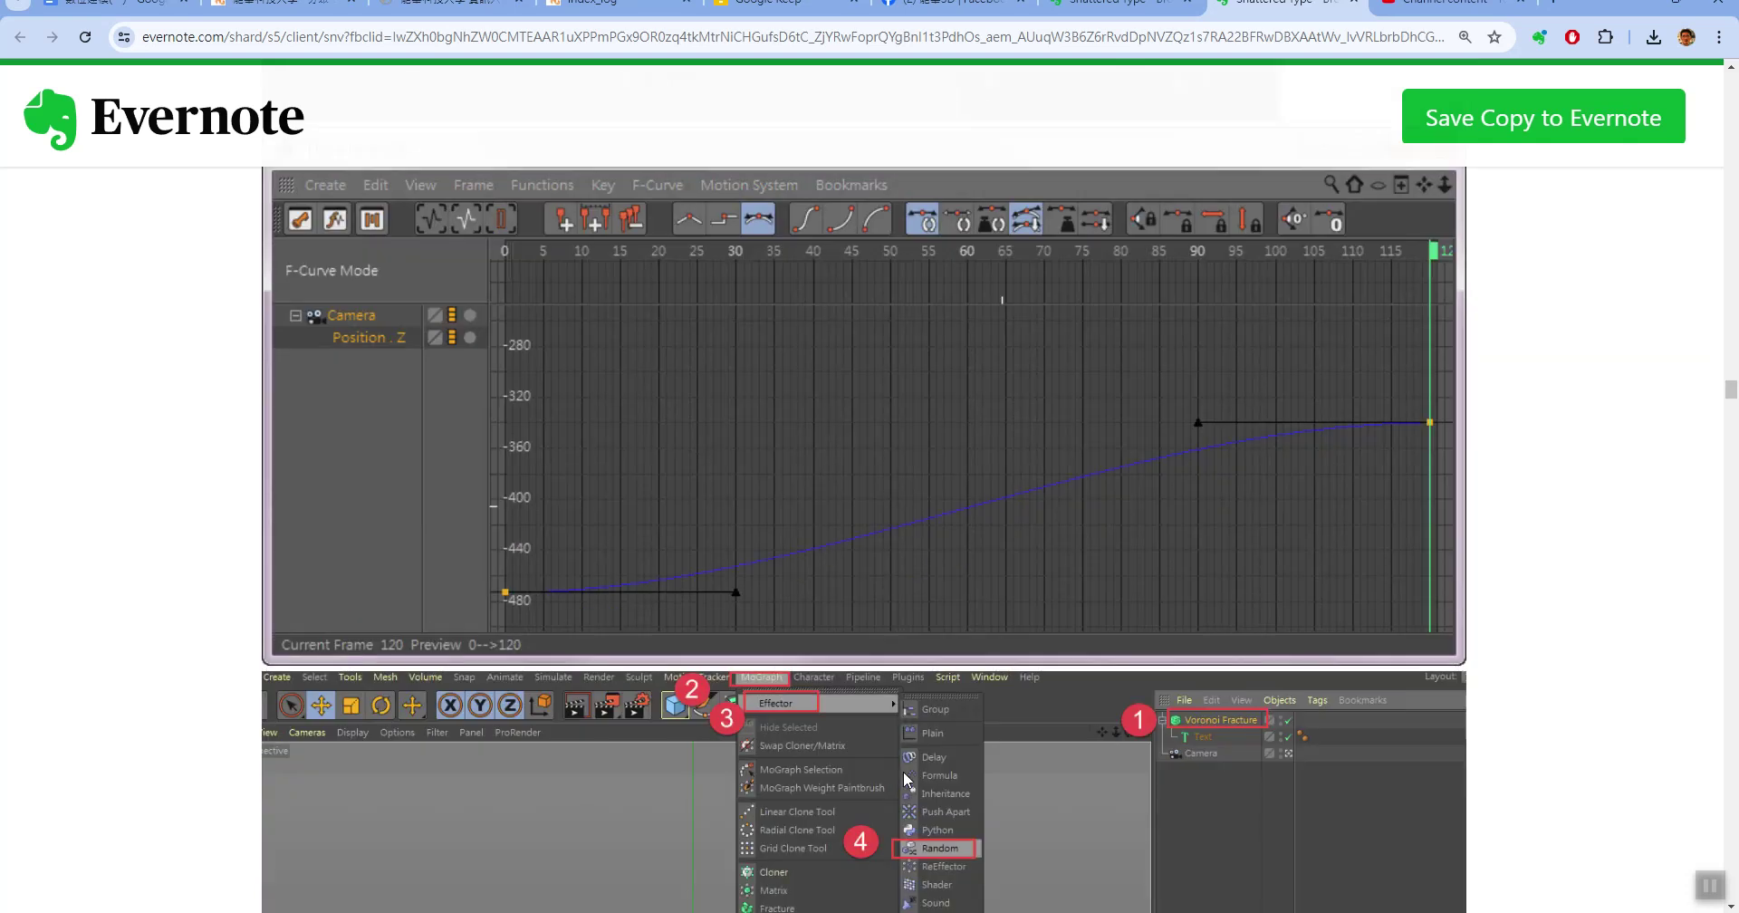
scroll(903, 770, down, 6)
scroll(900, 774, up, 1)
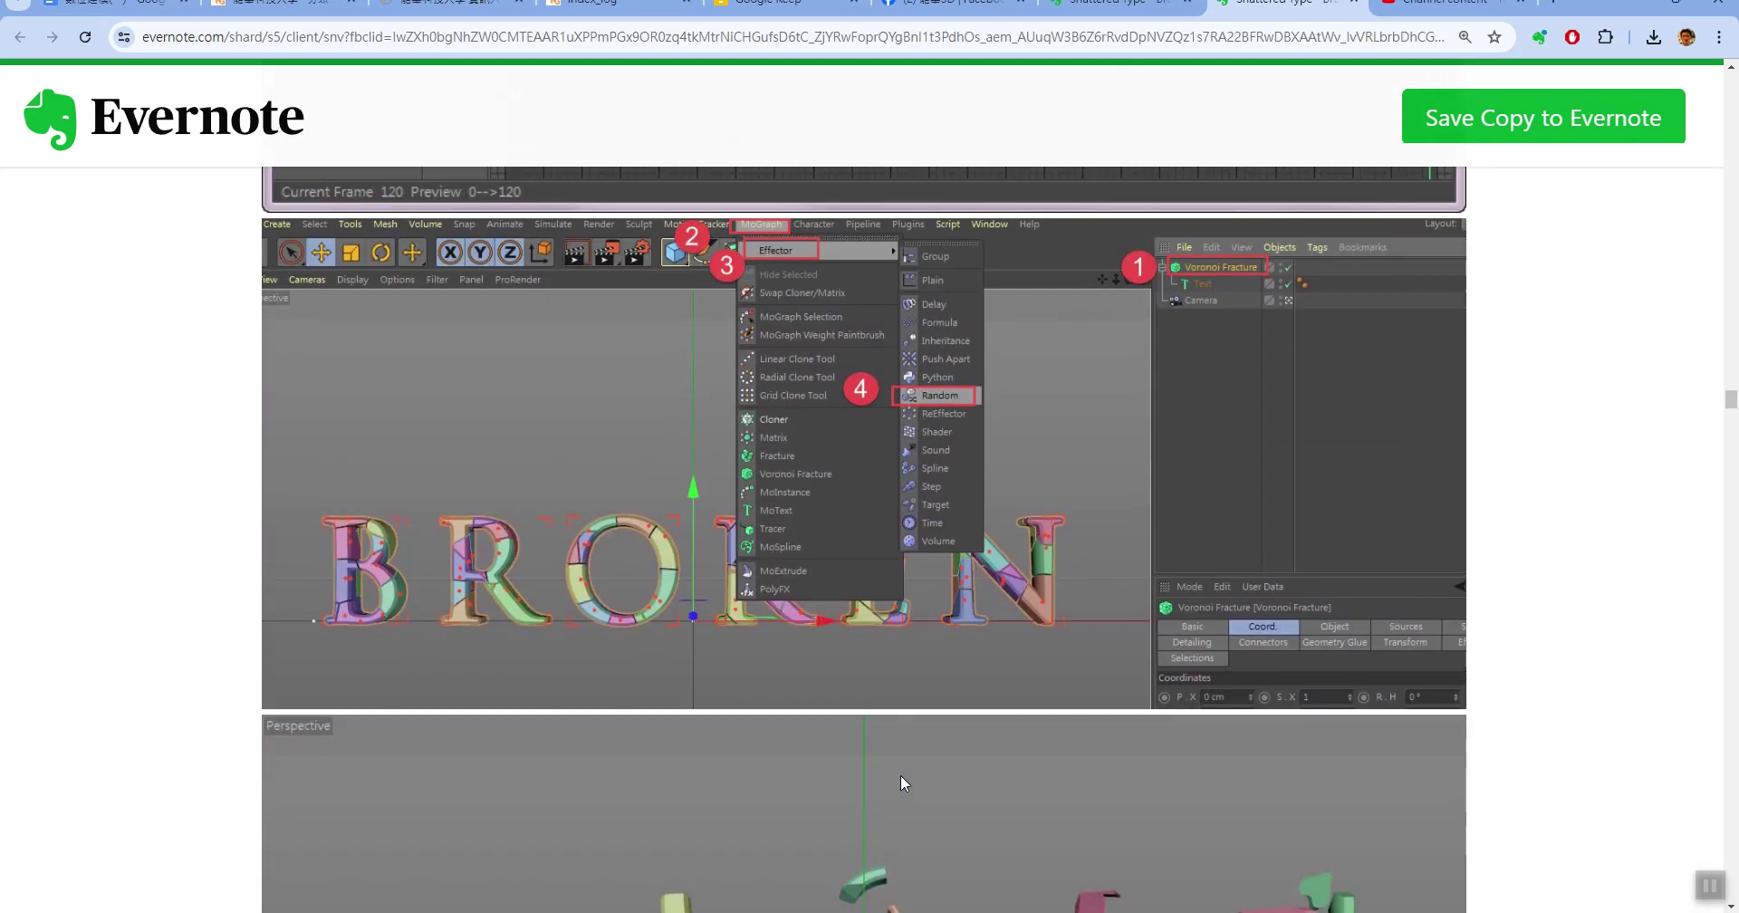
scroll(900, 775, up, 1)
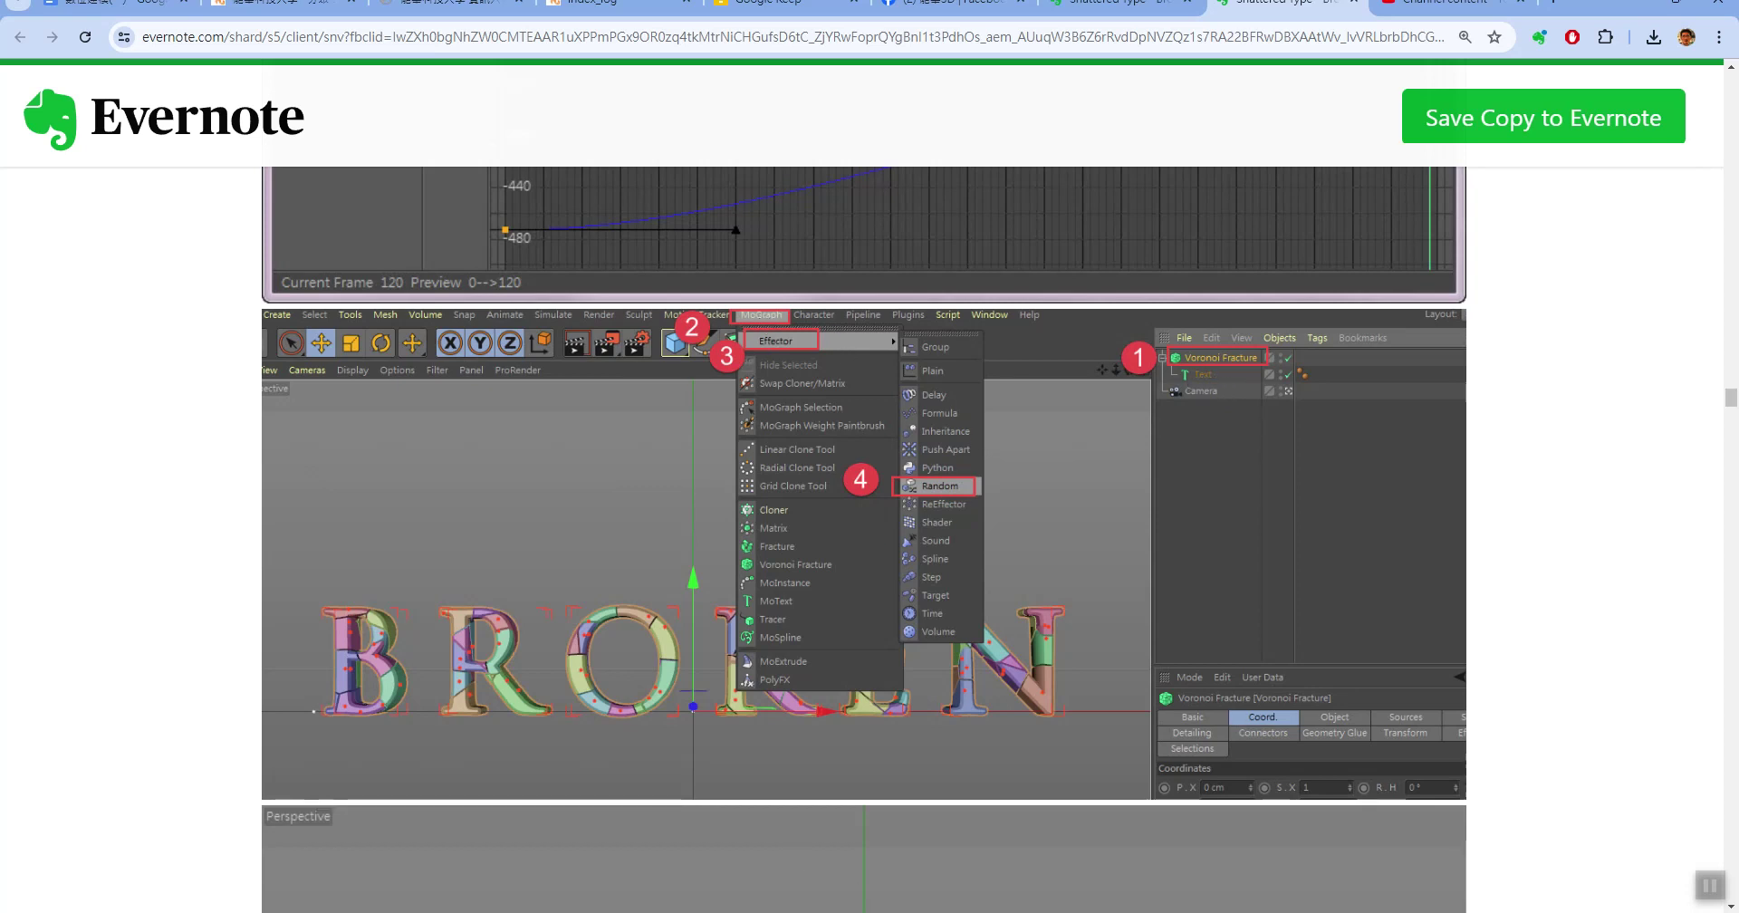
key(alt+Tab)
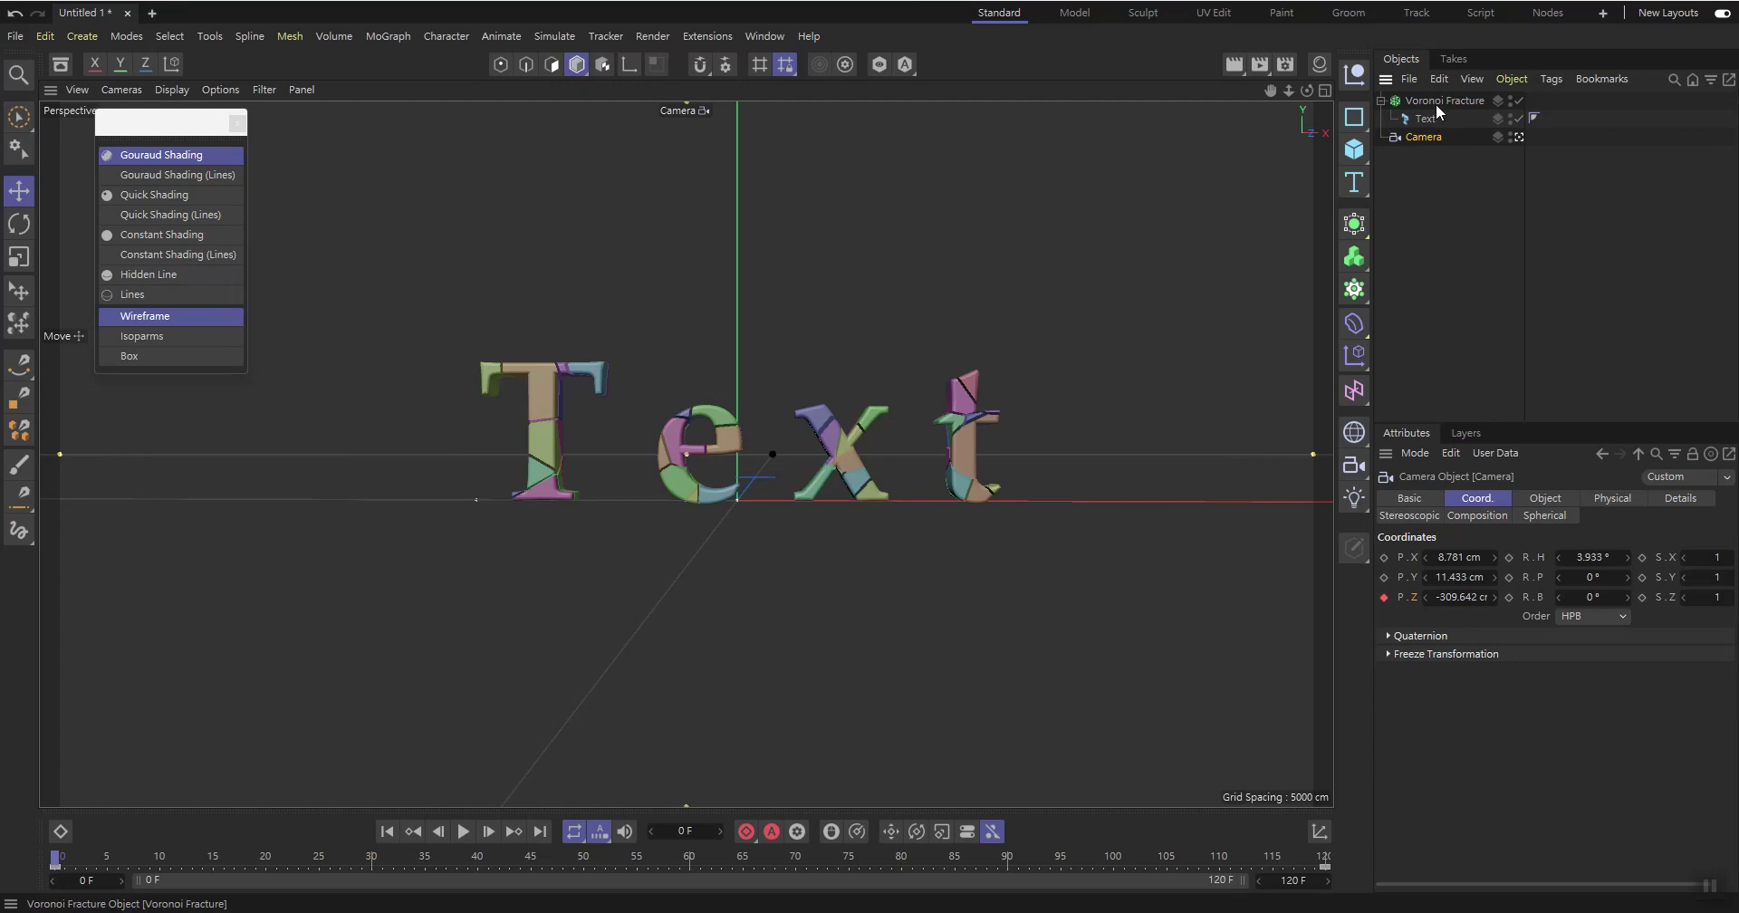
Add a Random effector to the selected Voronoi Fracture
click(1438, 99)
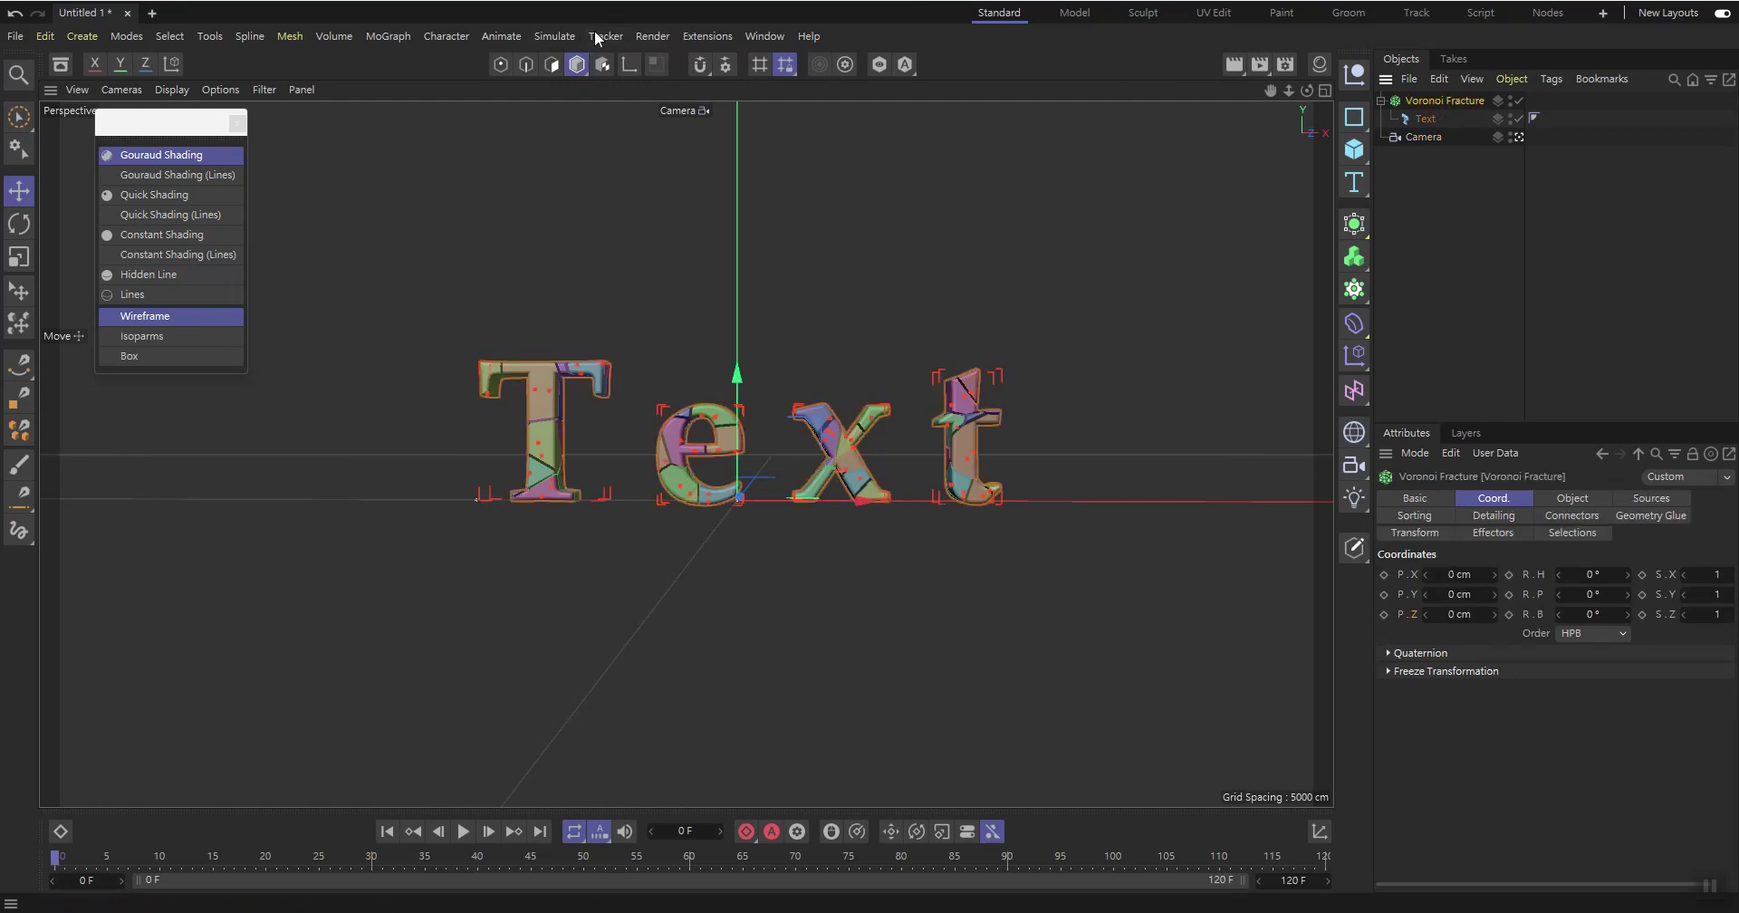
click(377, 34)
mouse_move(407, 65)
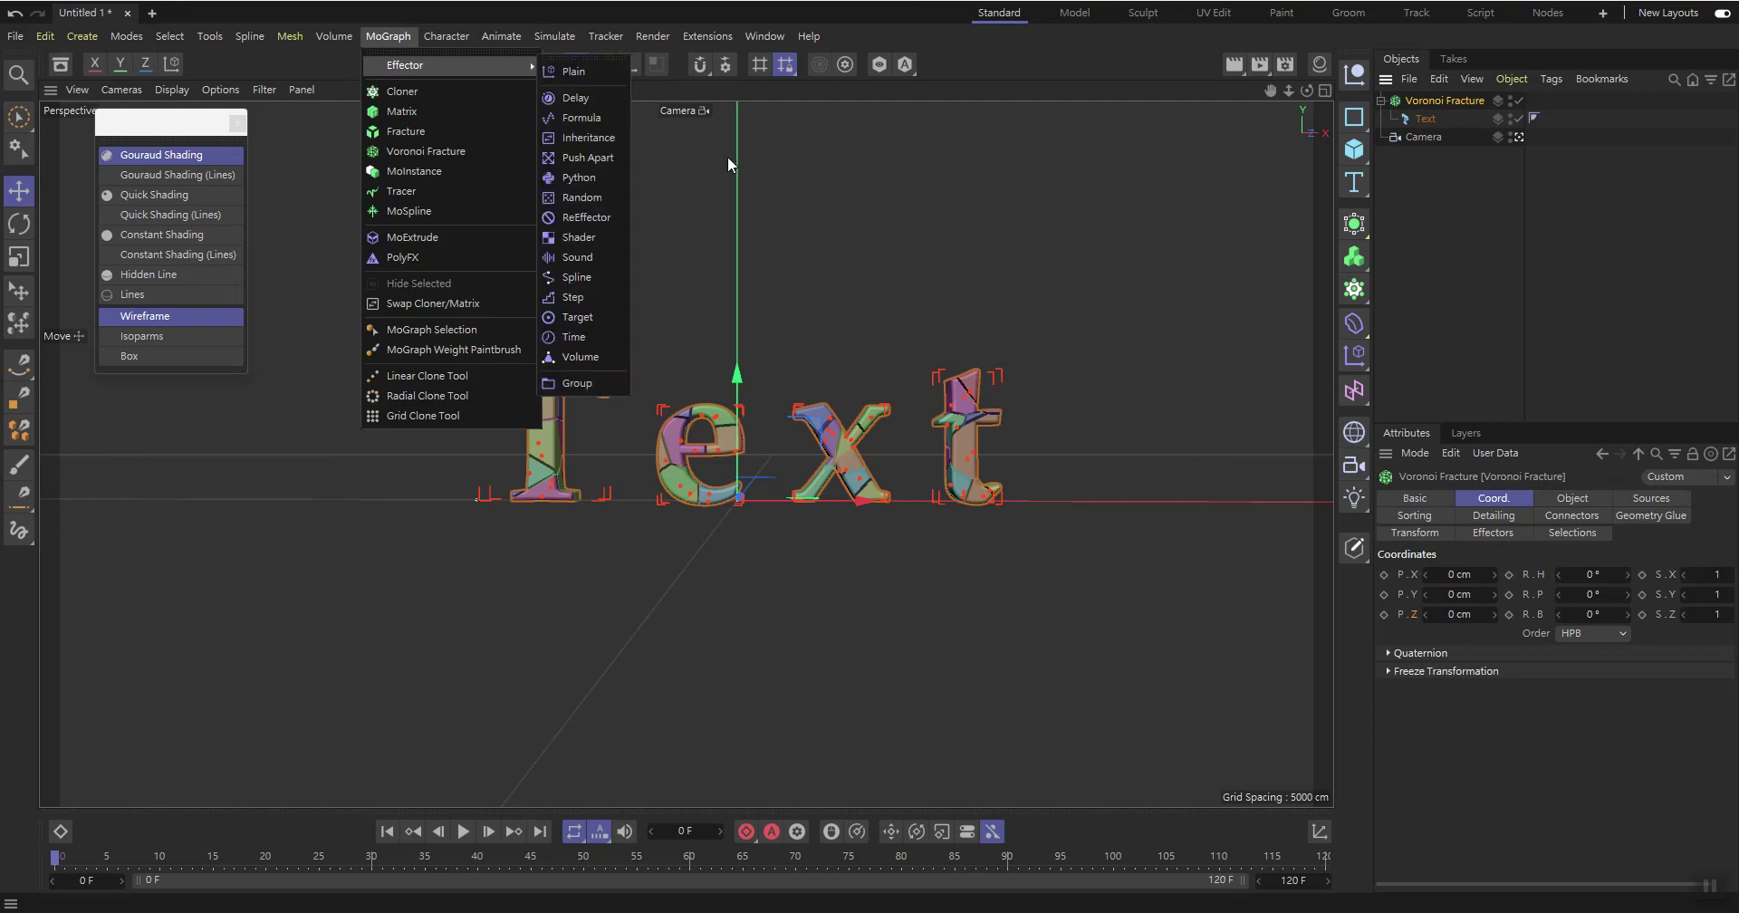
click(592, 199)
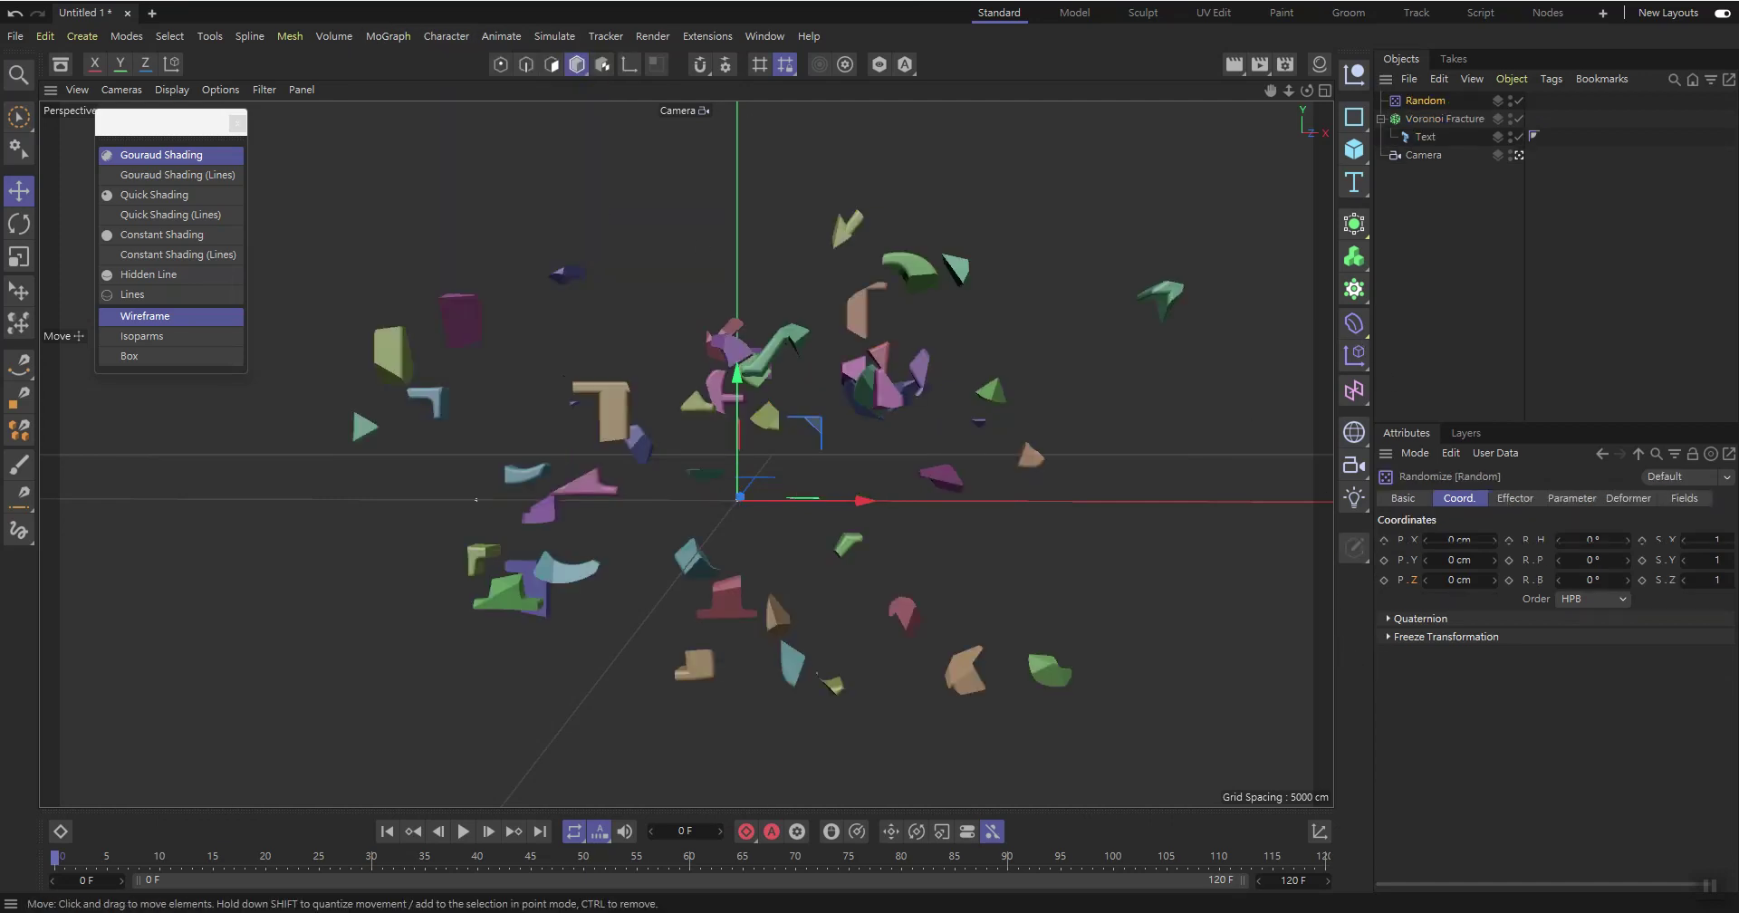
Read the next part of the Evernote tutorial, then return to Cinema 4D
key(alt+Tab)
scroll(808, 768, down, 5)
scroll(808, 768, down, 1)
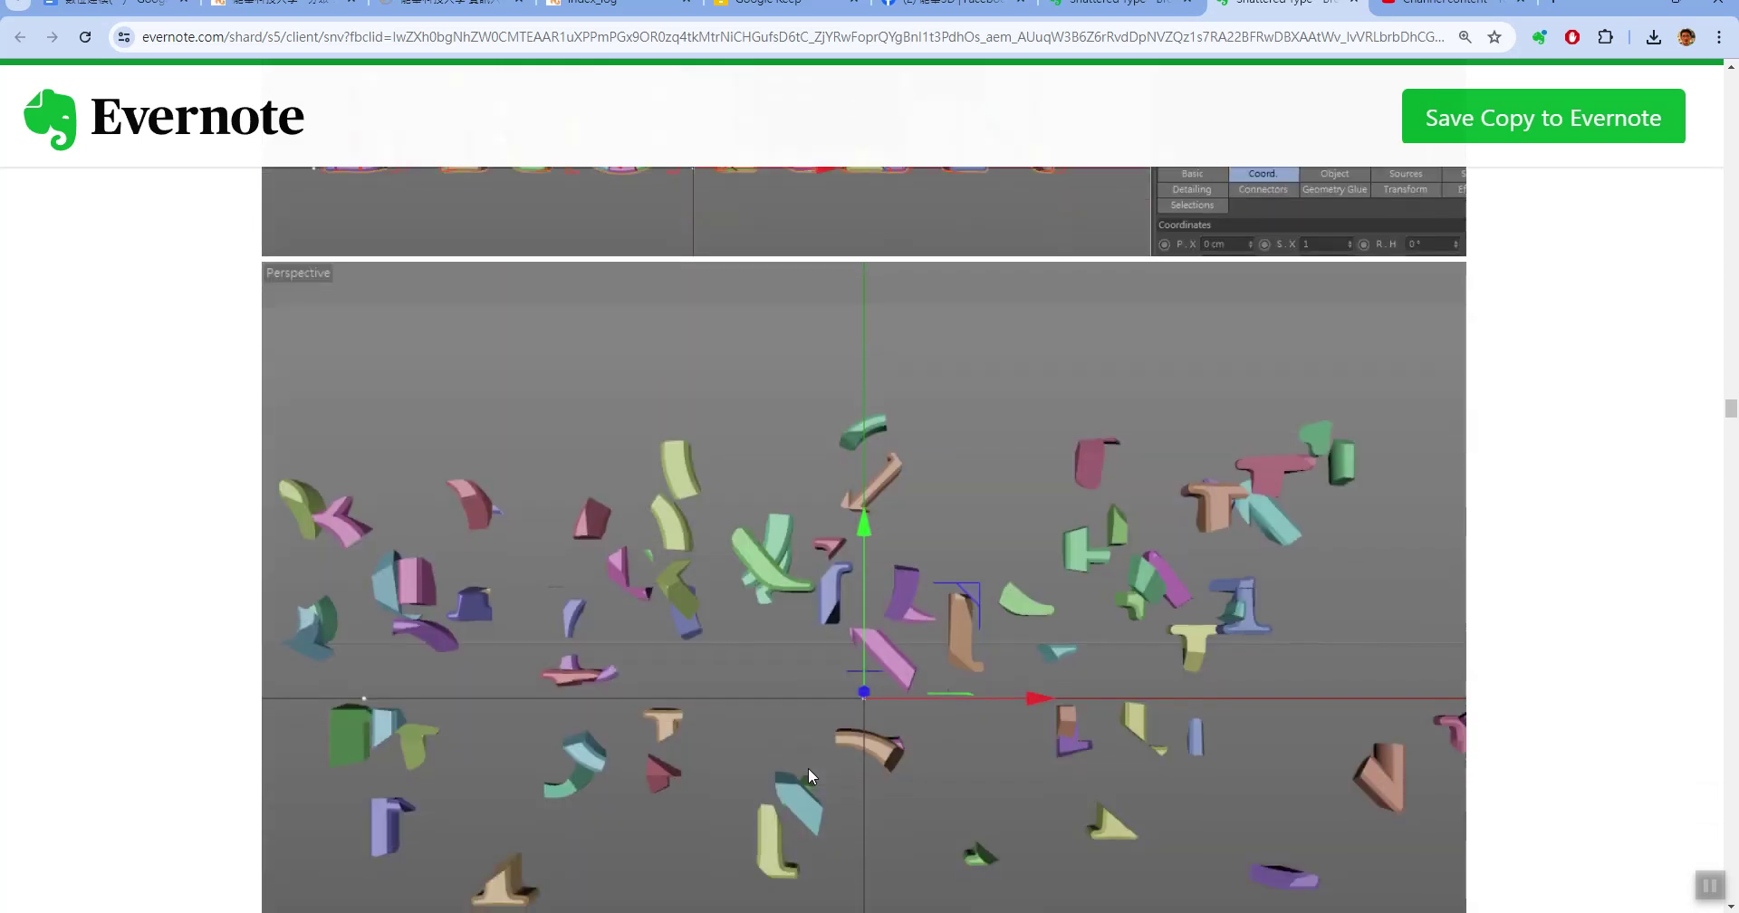
scroll(808, 768, down, 5)
scroll(805, 769, down, 4)
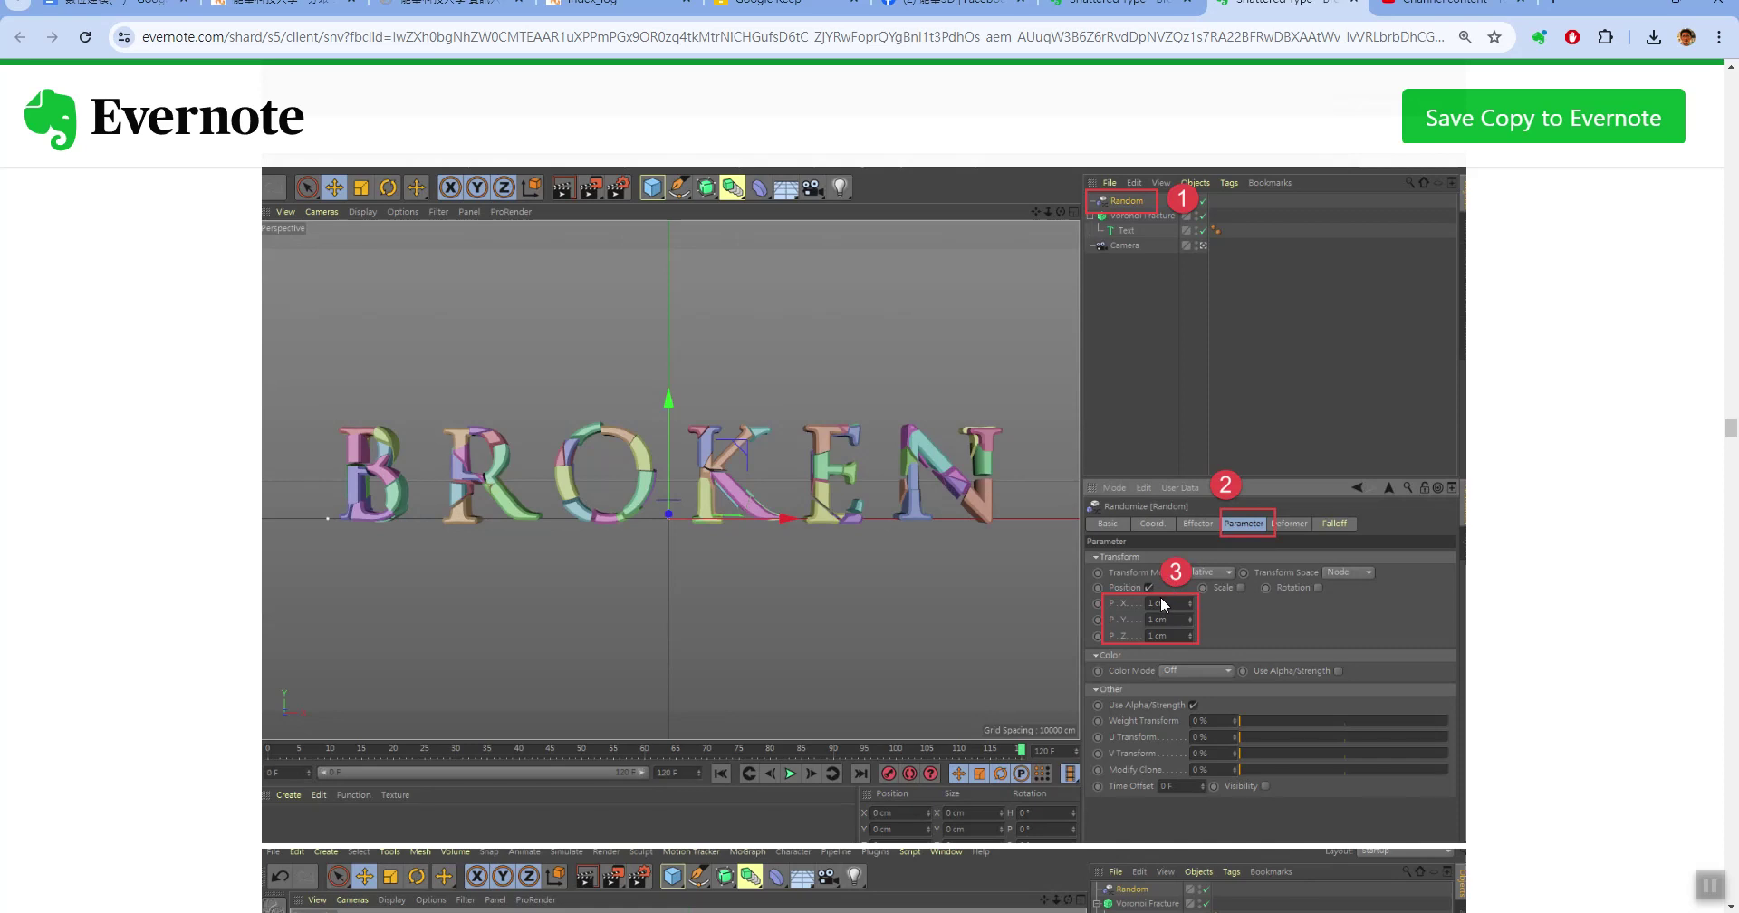
key(alt+Tab)
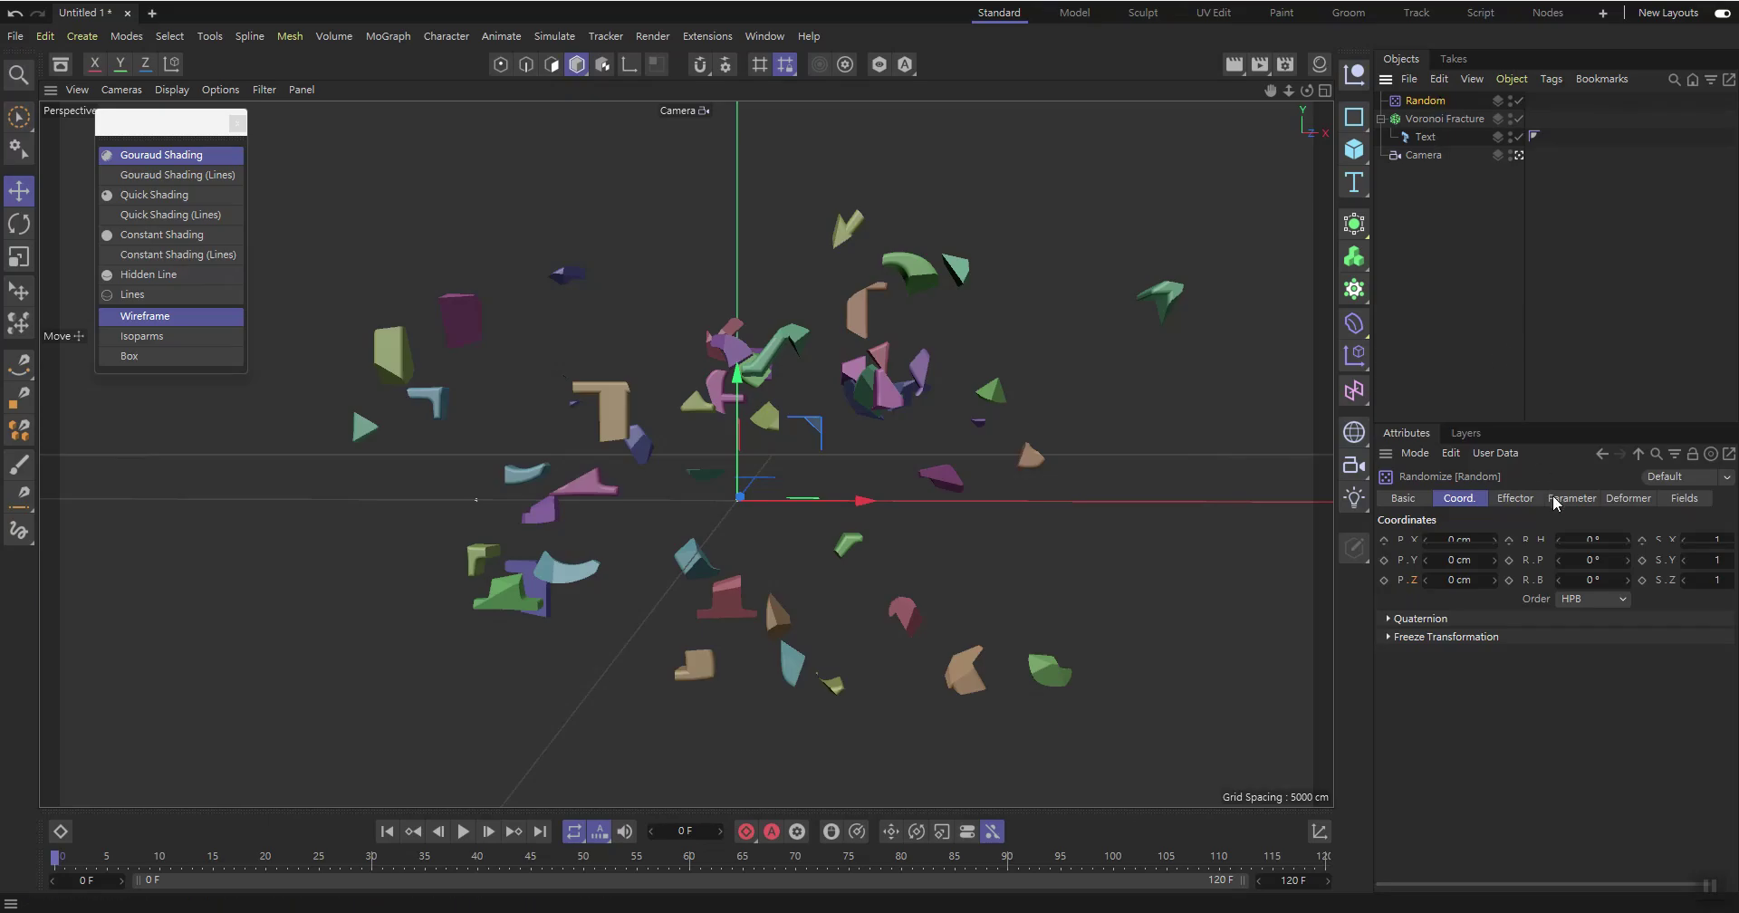
Set the Random effector's P.X, P.Y and P.Z offsets to 1 cm each
click(1589, 505)
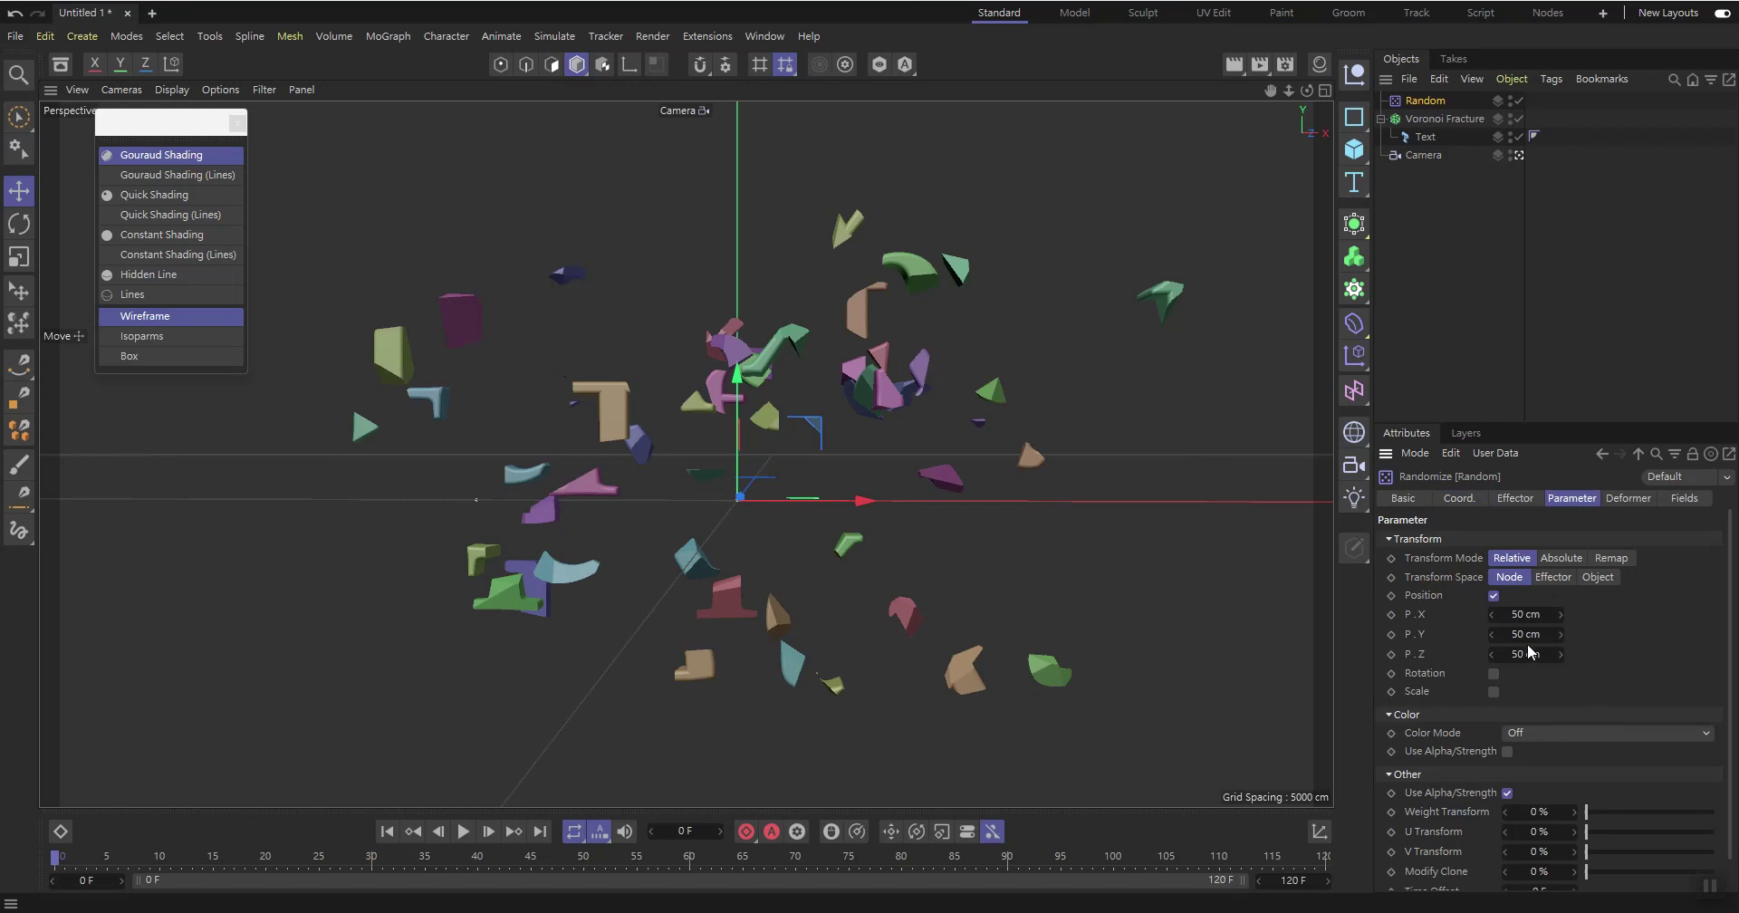
click(1516, 615)
text(1)
key(Tab)
text(1)
key(Tab)
key(BackSpace)
key(Tab)
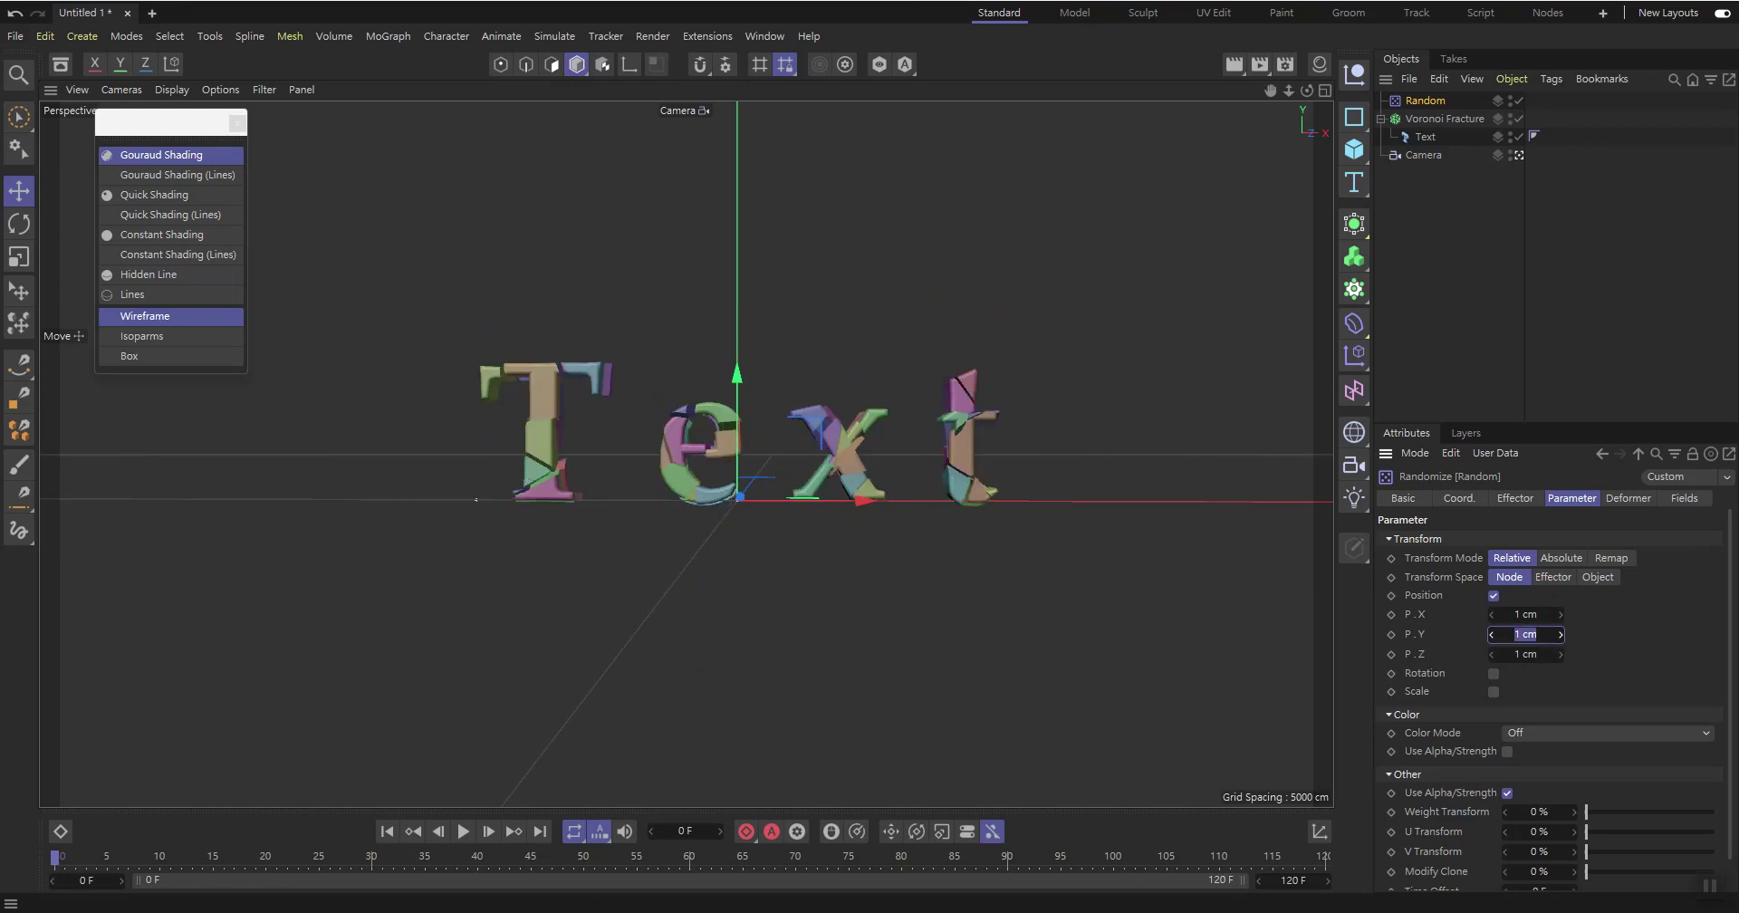
Save the project as broken001.c4d
click(26, 36)
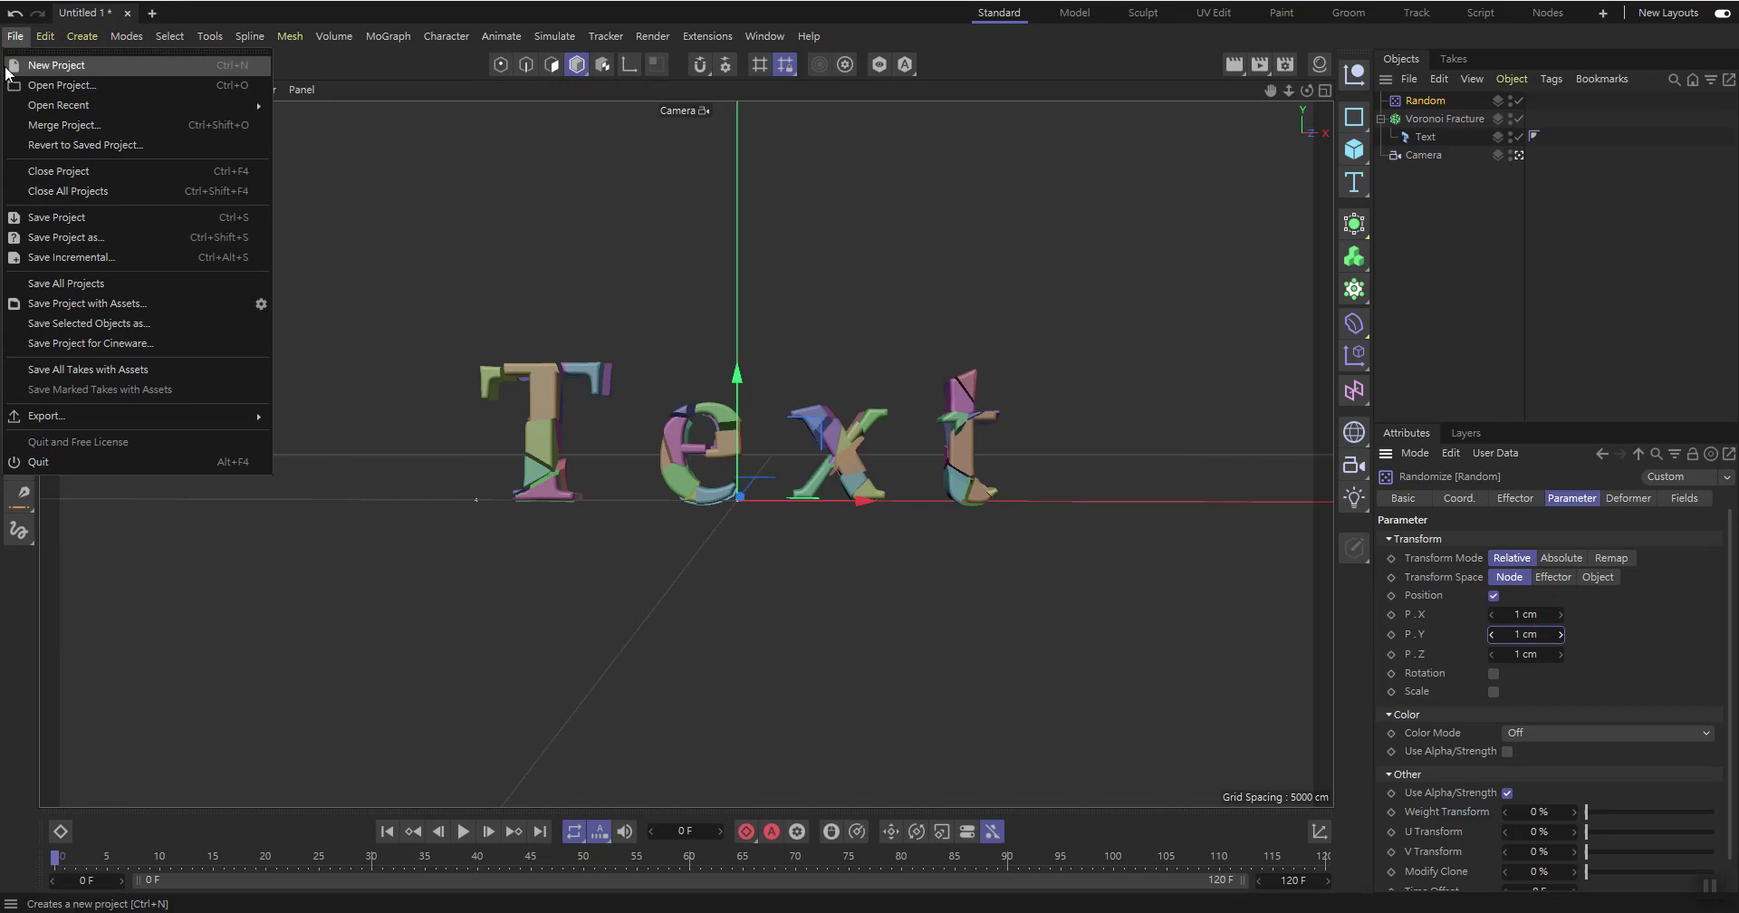
click(63, 217)
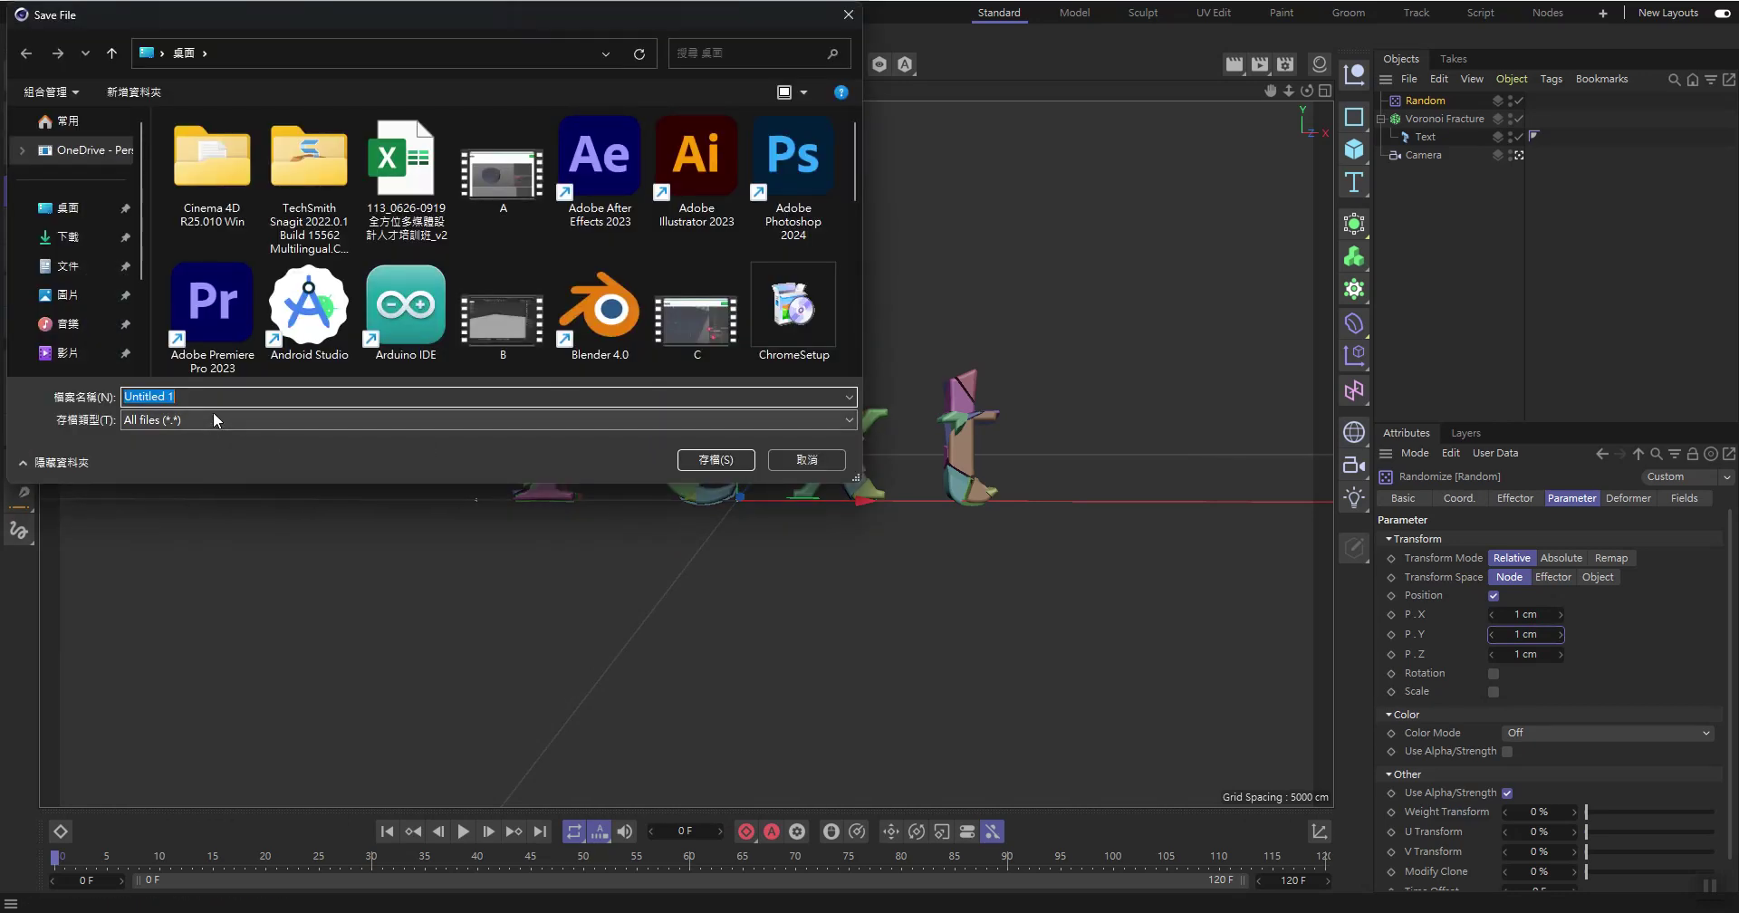
text(bro)
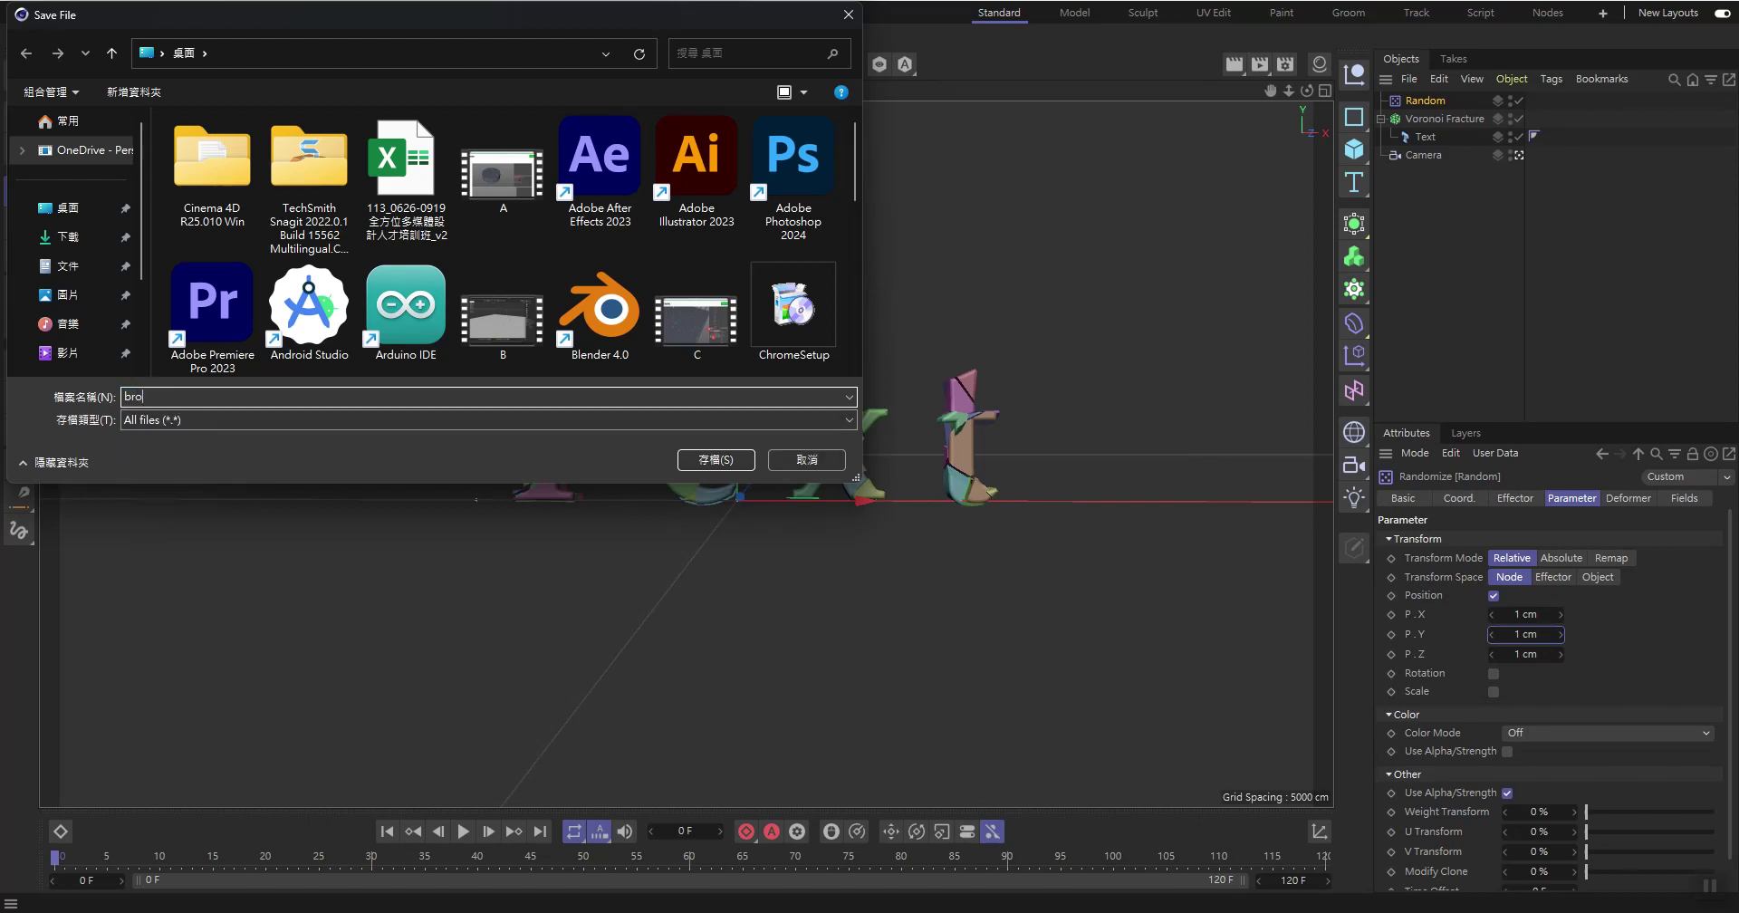
text(ken001)
key(Return)
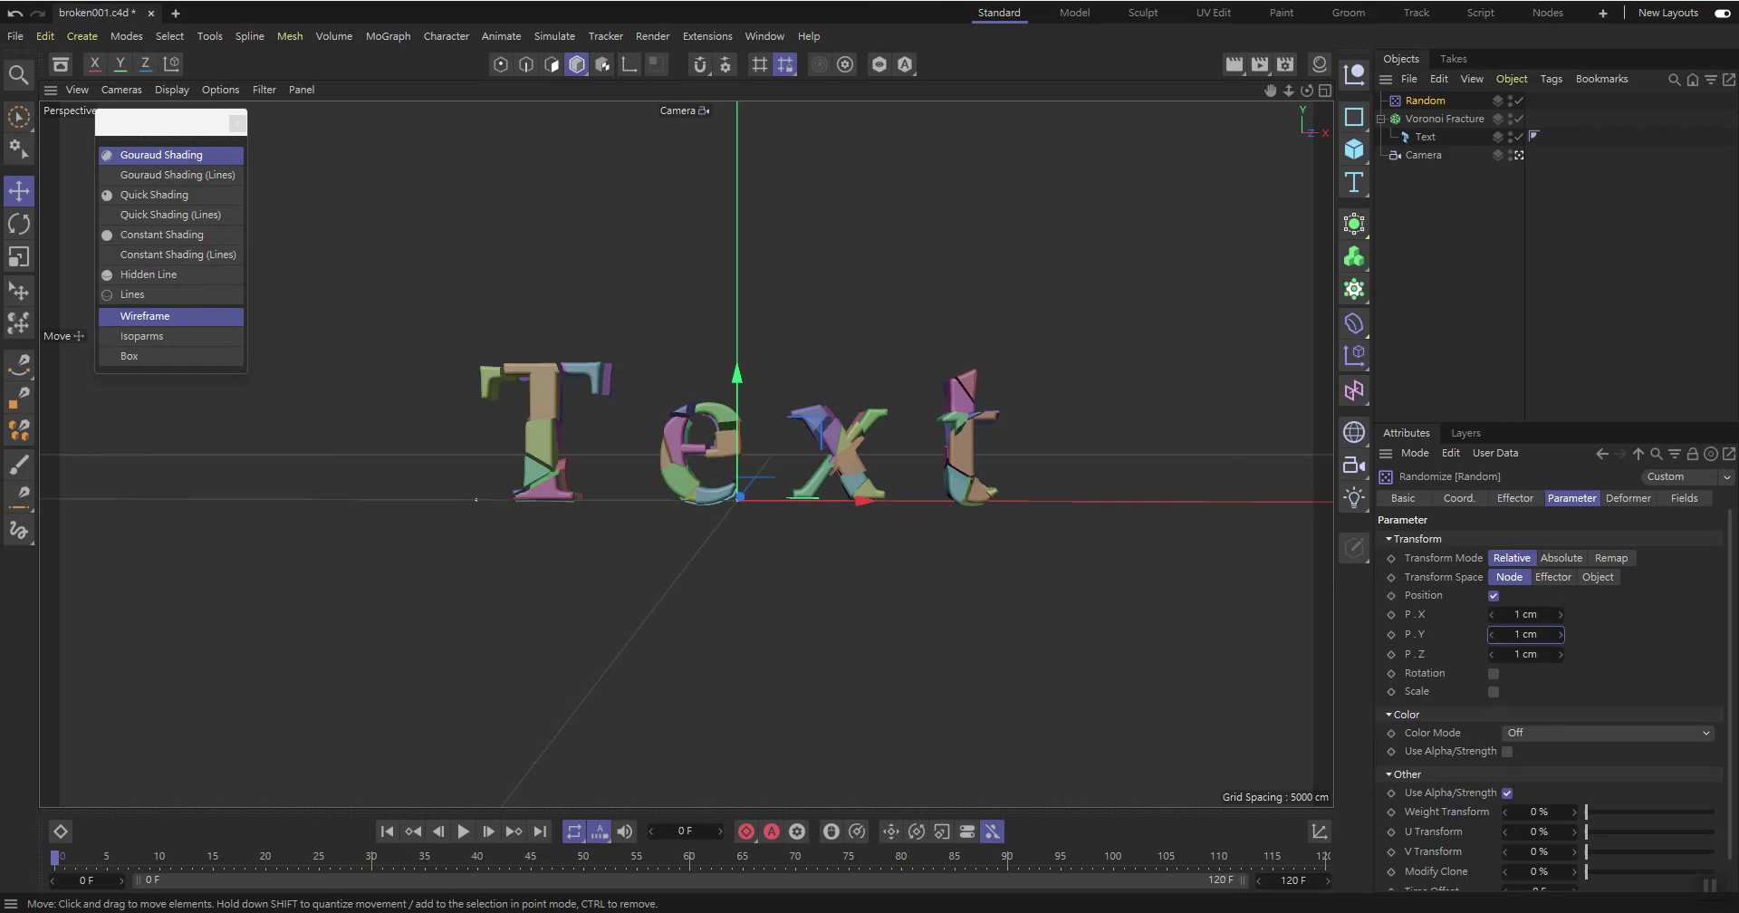
key(alt+Tab)
Find the tutorial's Random effector Rotation step (5° on H, P and B) in Evernote
scroll(1105, 688, down, 5)
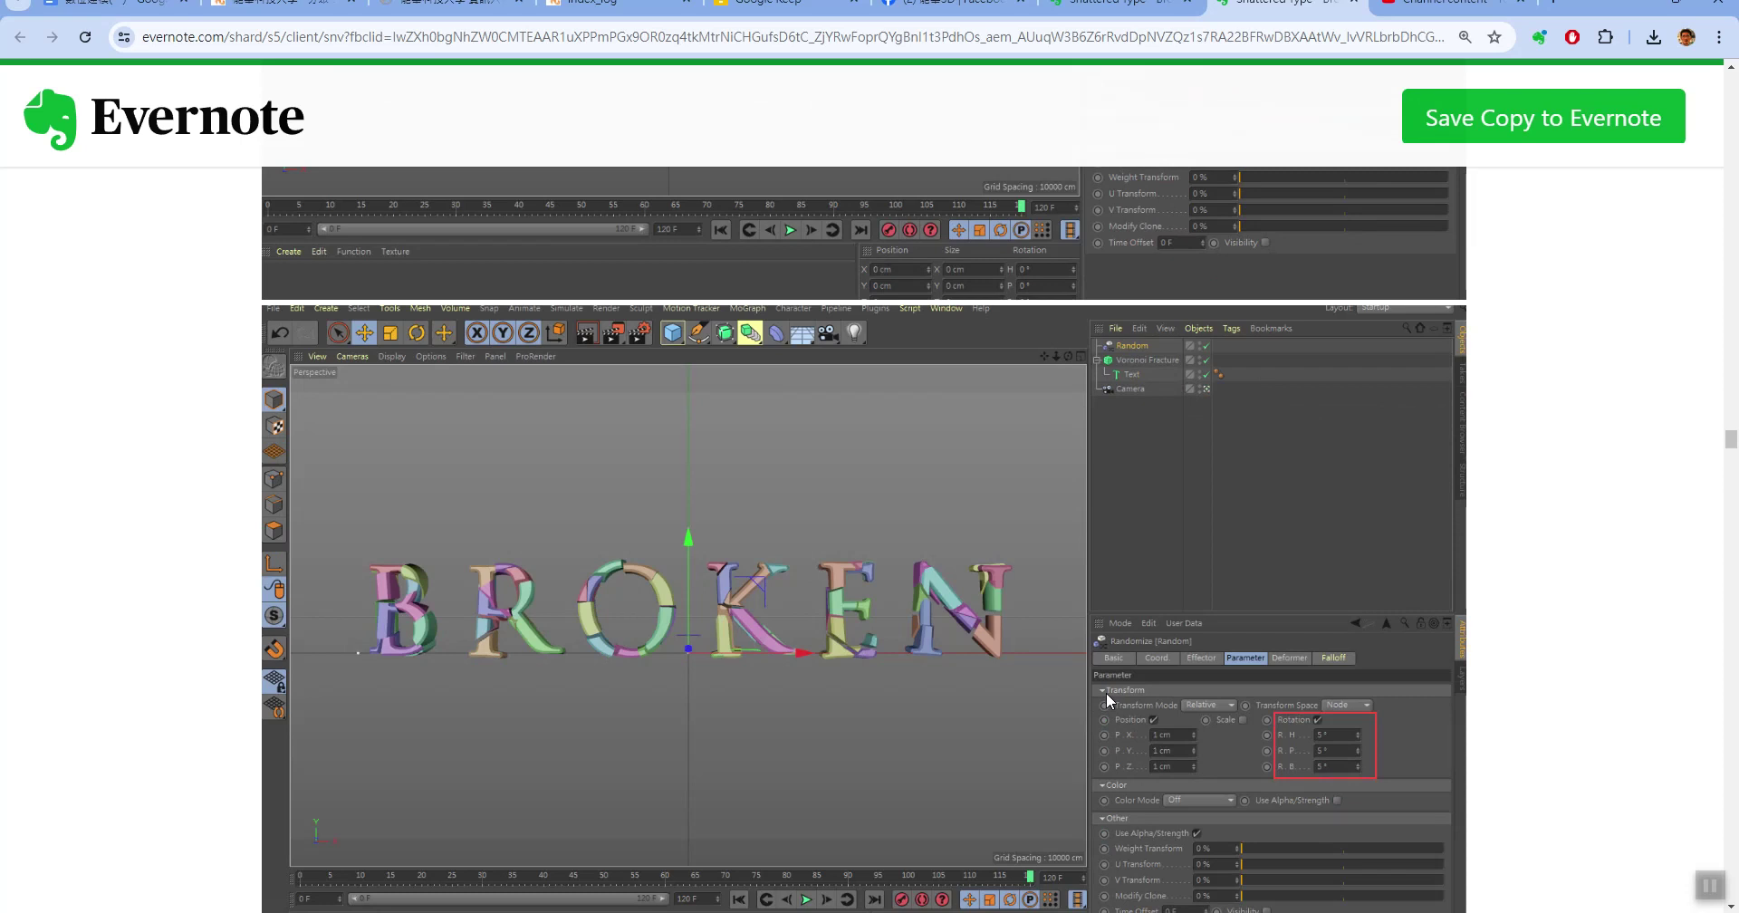
scroll(1105, 692, up, 5)
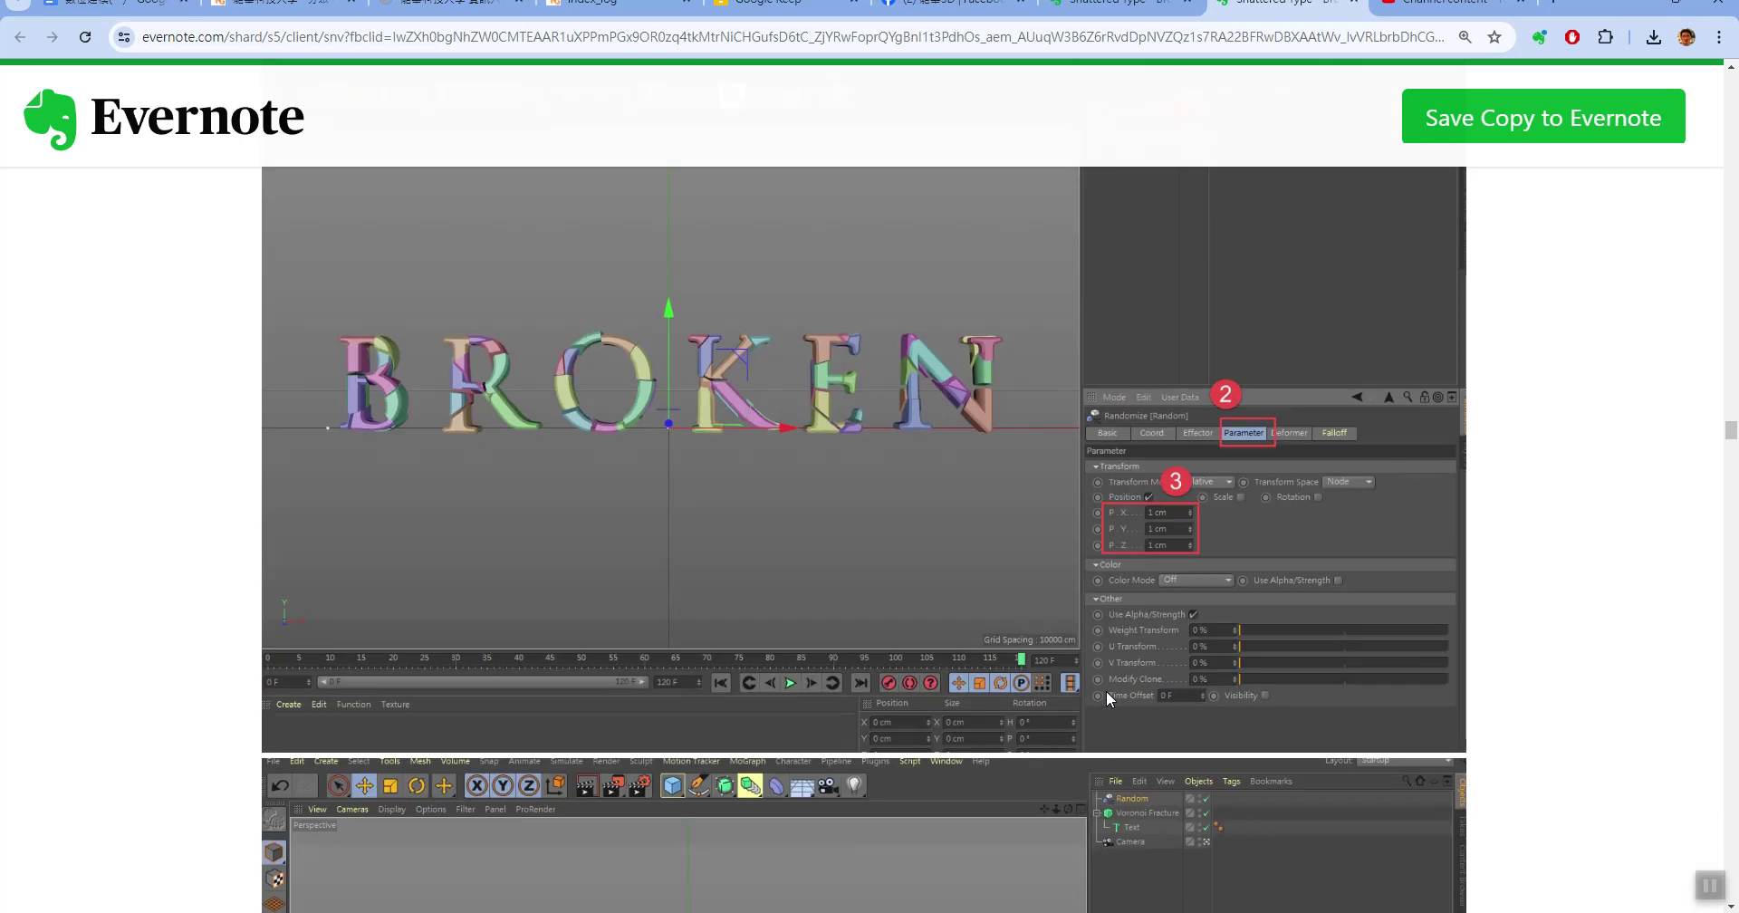
scroll(1106, 692, down, 6)
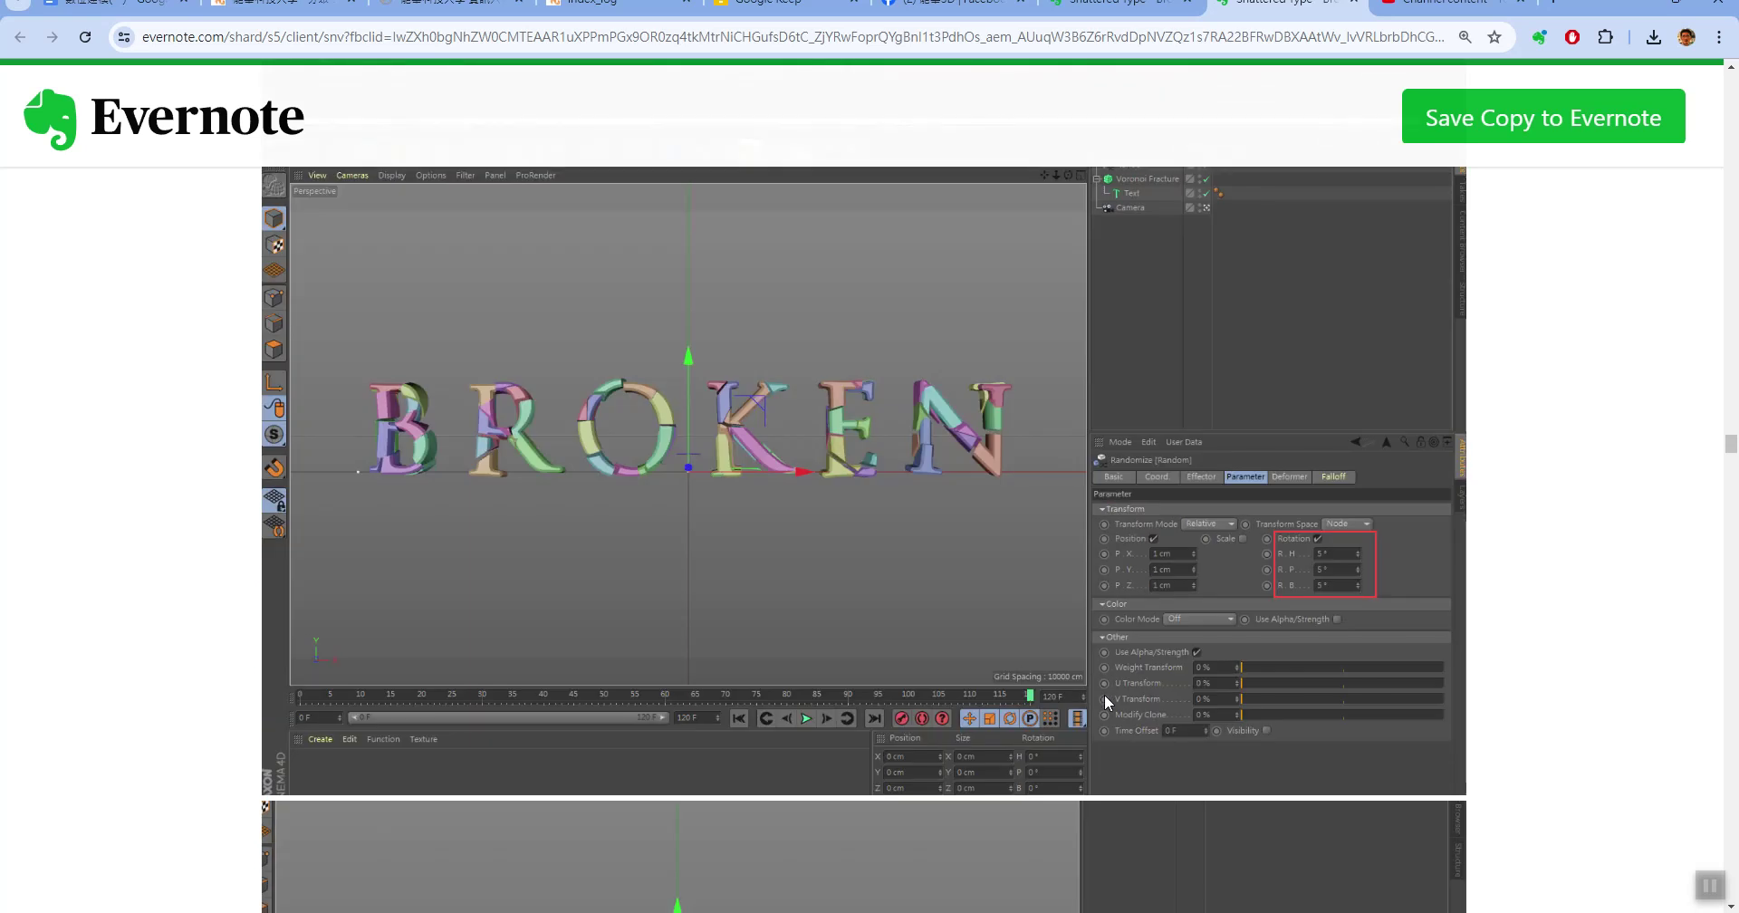
scroll(1103, 703, down, 3)
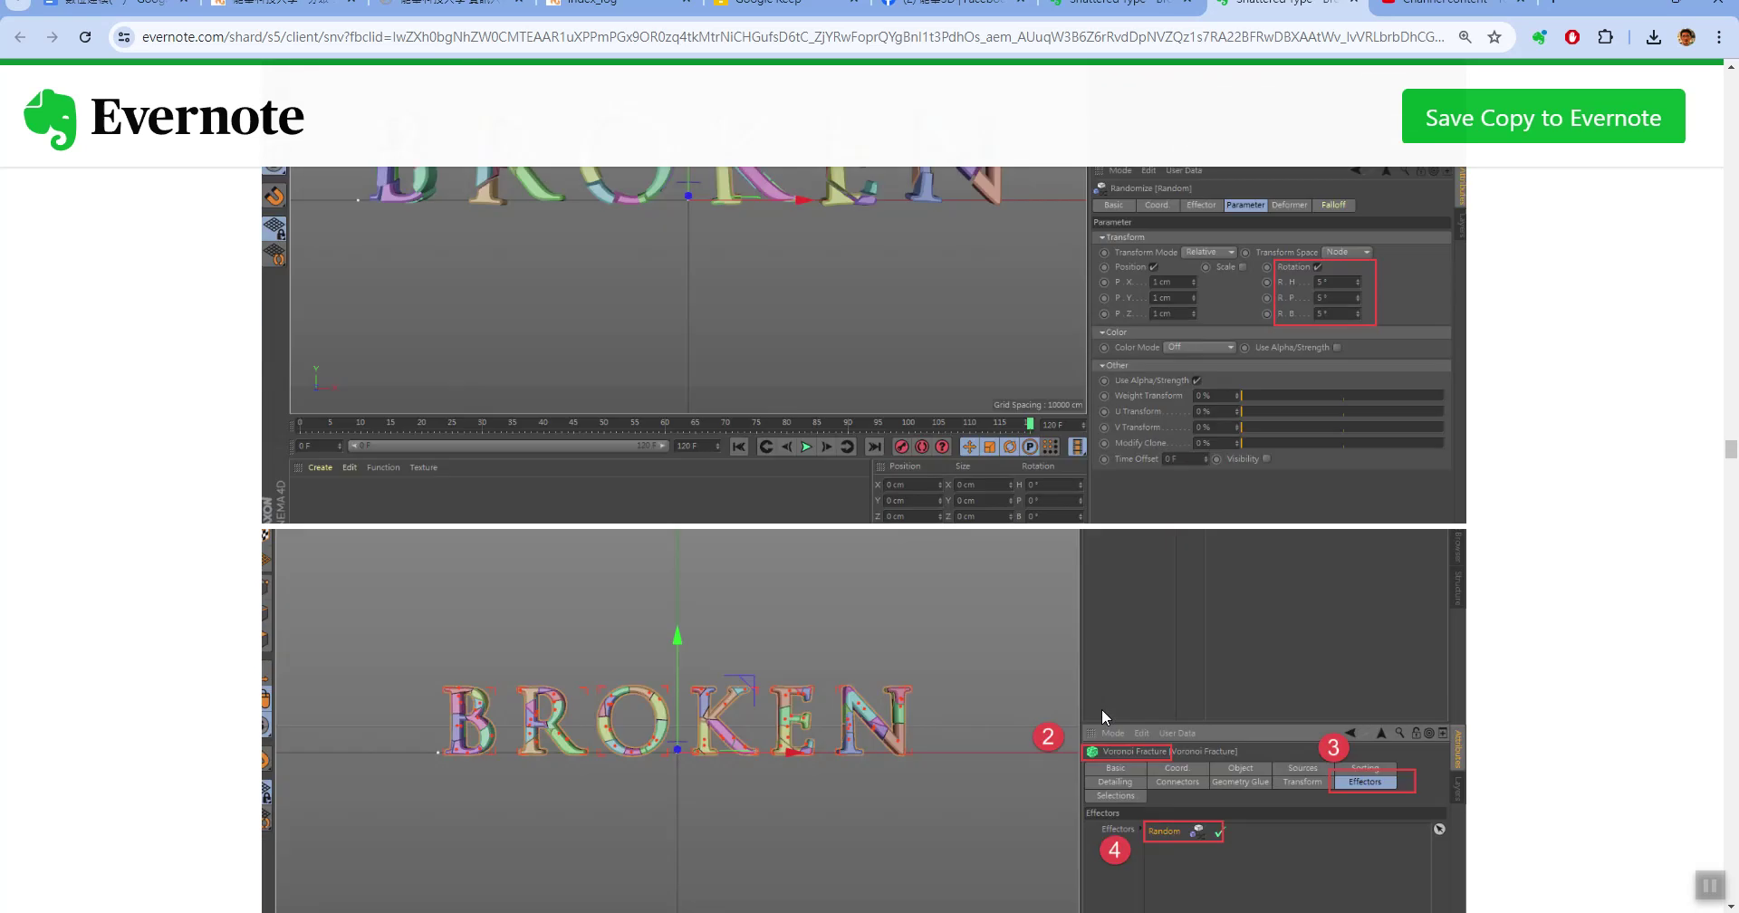
key(alt+Tab)
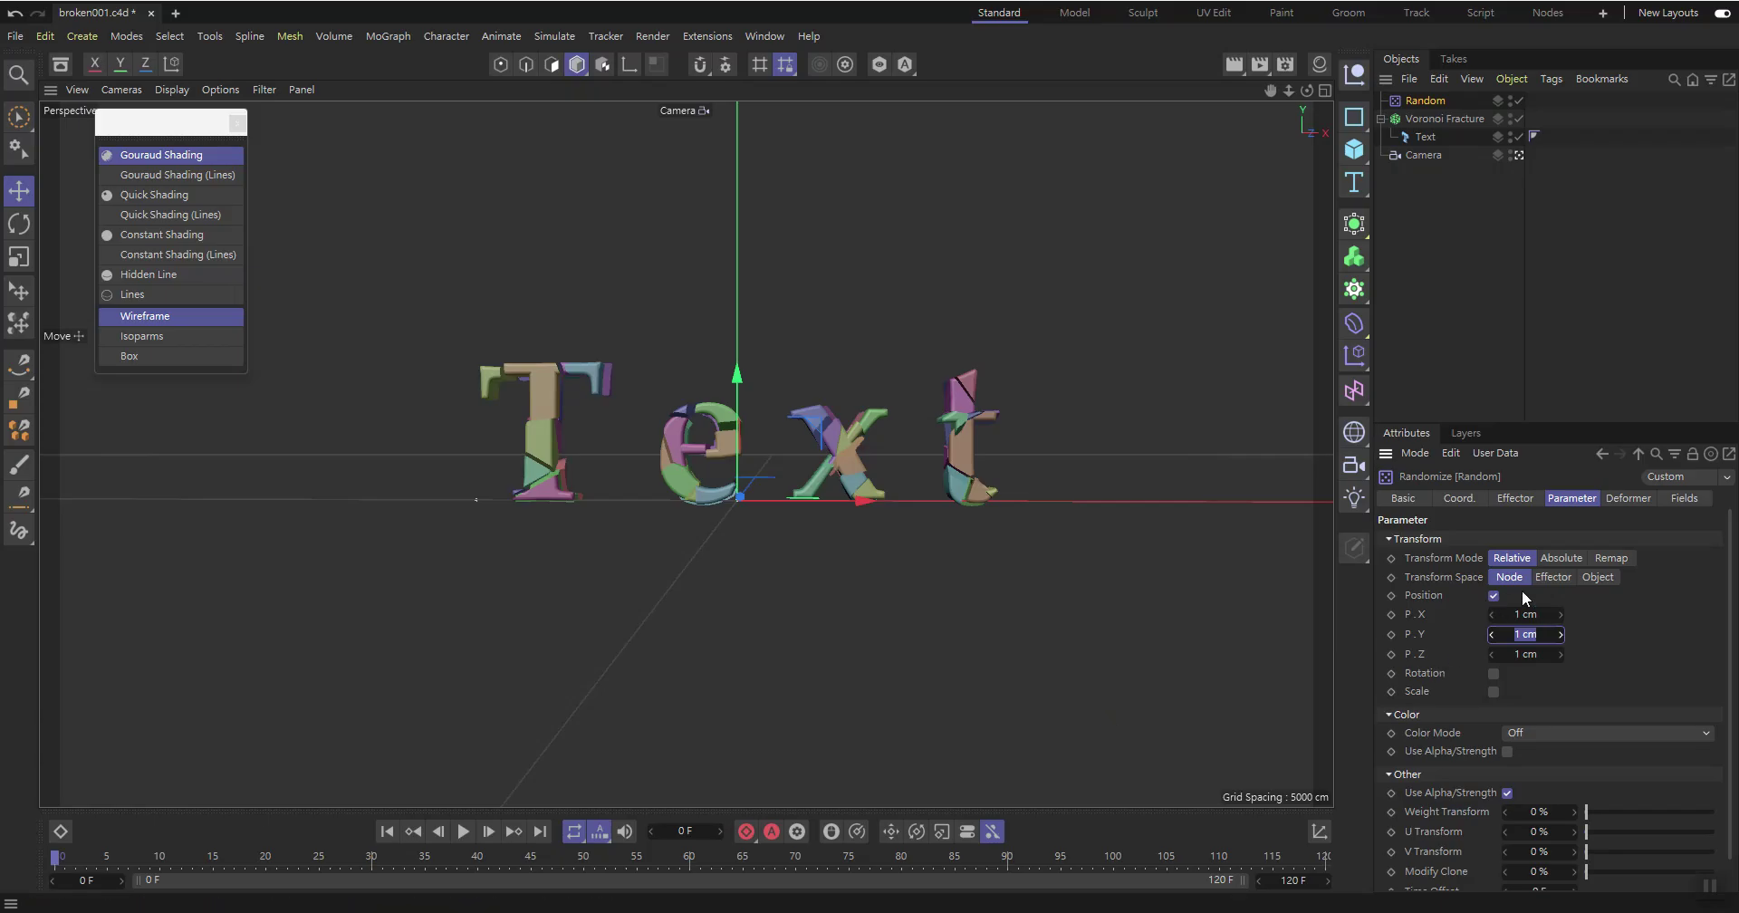
Enable Random effector rotation with R.H, R.P and R.B set to 5°
click(1492, 672)
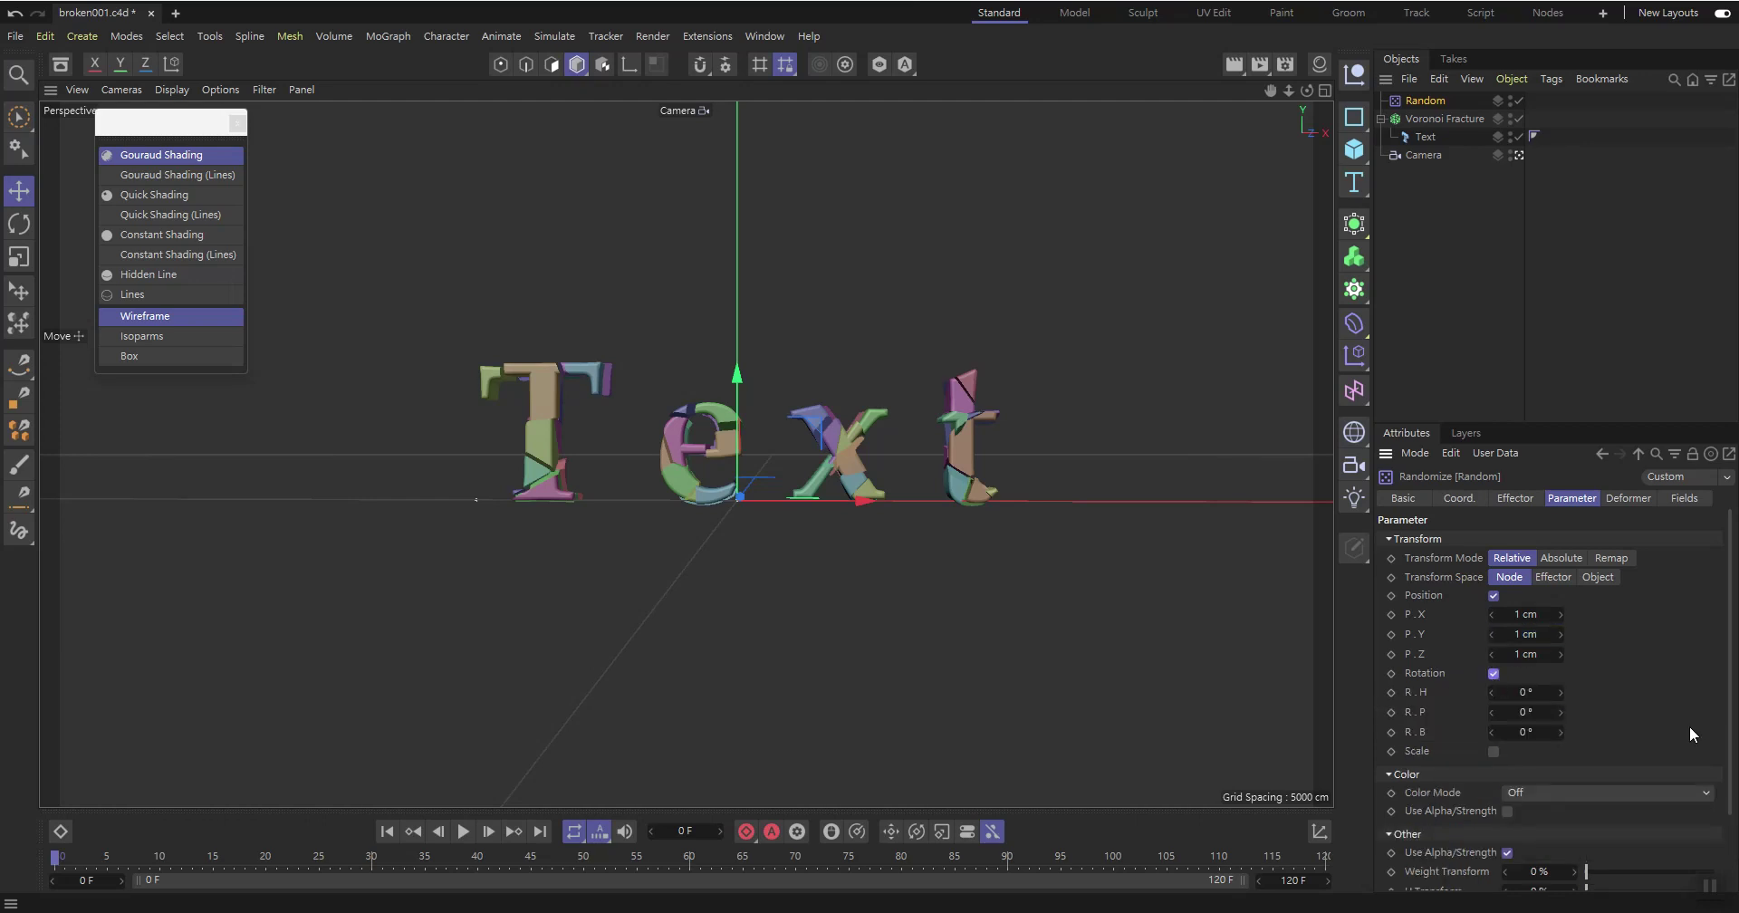
click(1529, 694)
text(5)
key(Tab)
text(5)
key(Tab)
text(5)
key(Return)
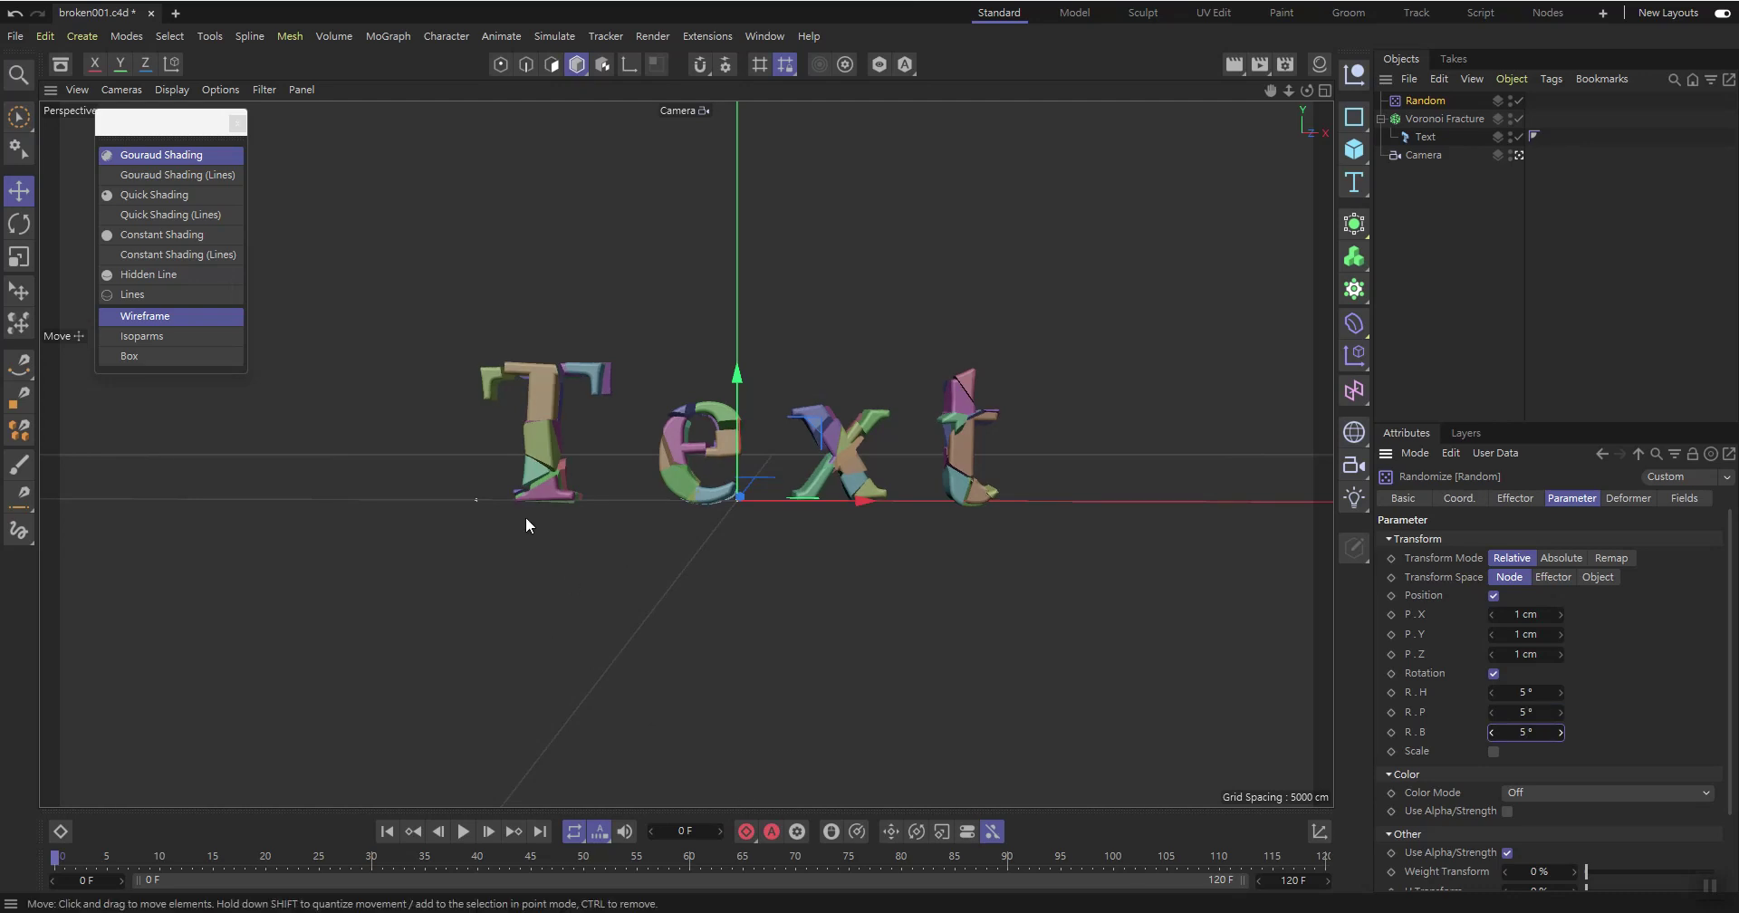
Save an incremental copy of the project as broken002.c4d
click(15, 37)
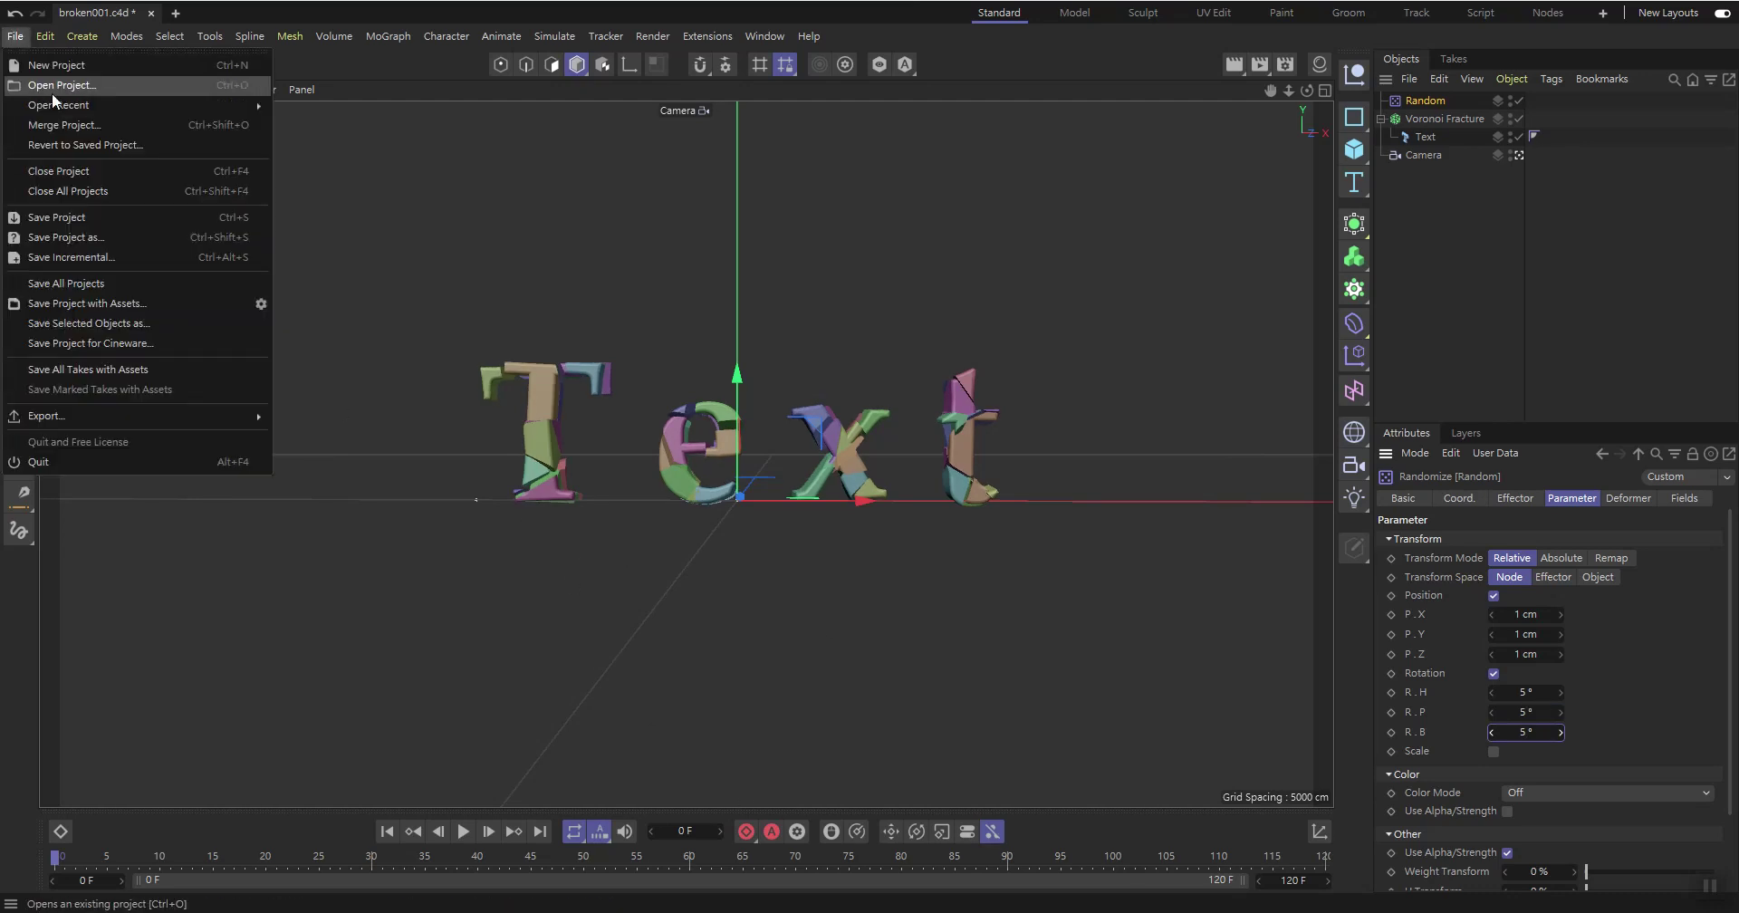
click(67, 257)
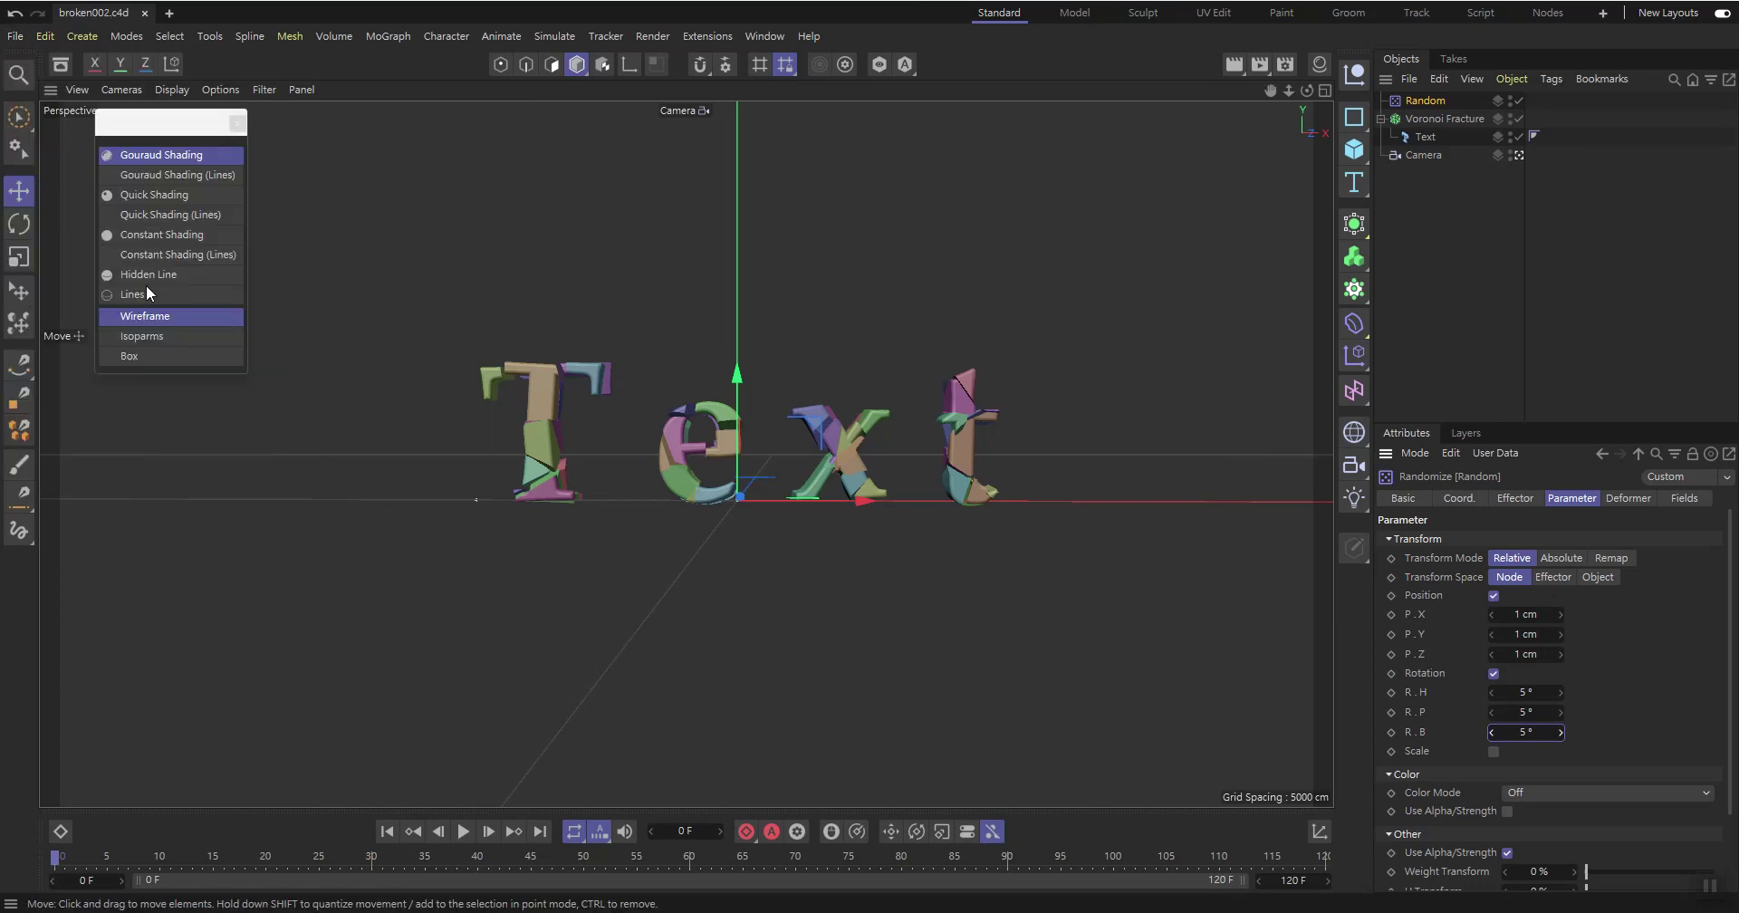
key(alt+Tab)
Find the tutorial screenshots on keying Random strength from 0% to 100% in Evernote
scroll(1030, 742, up, 3)
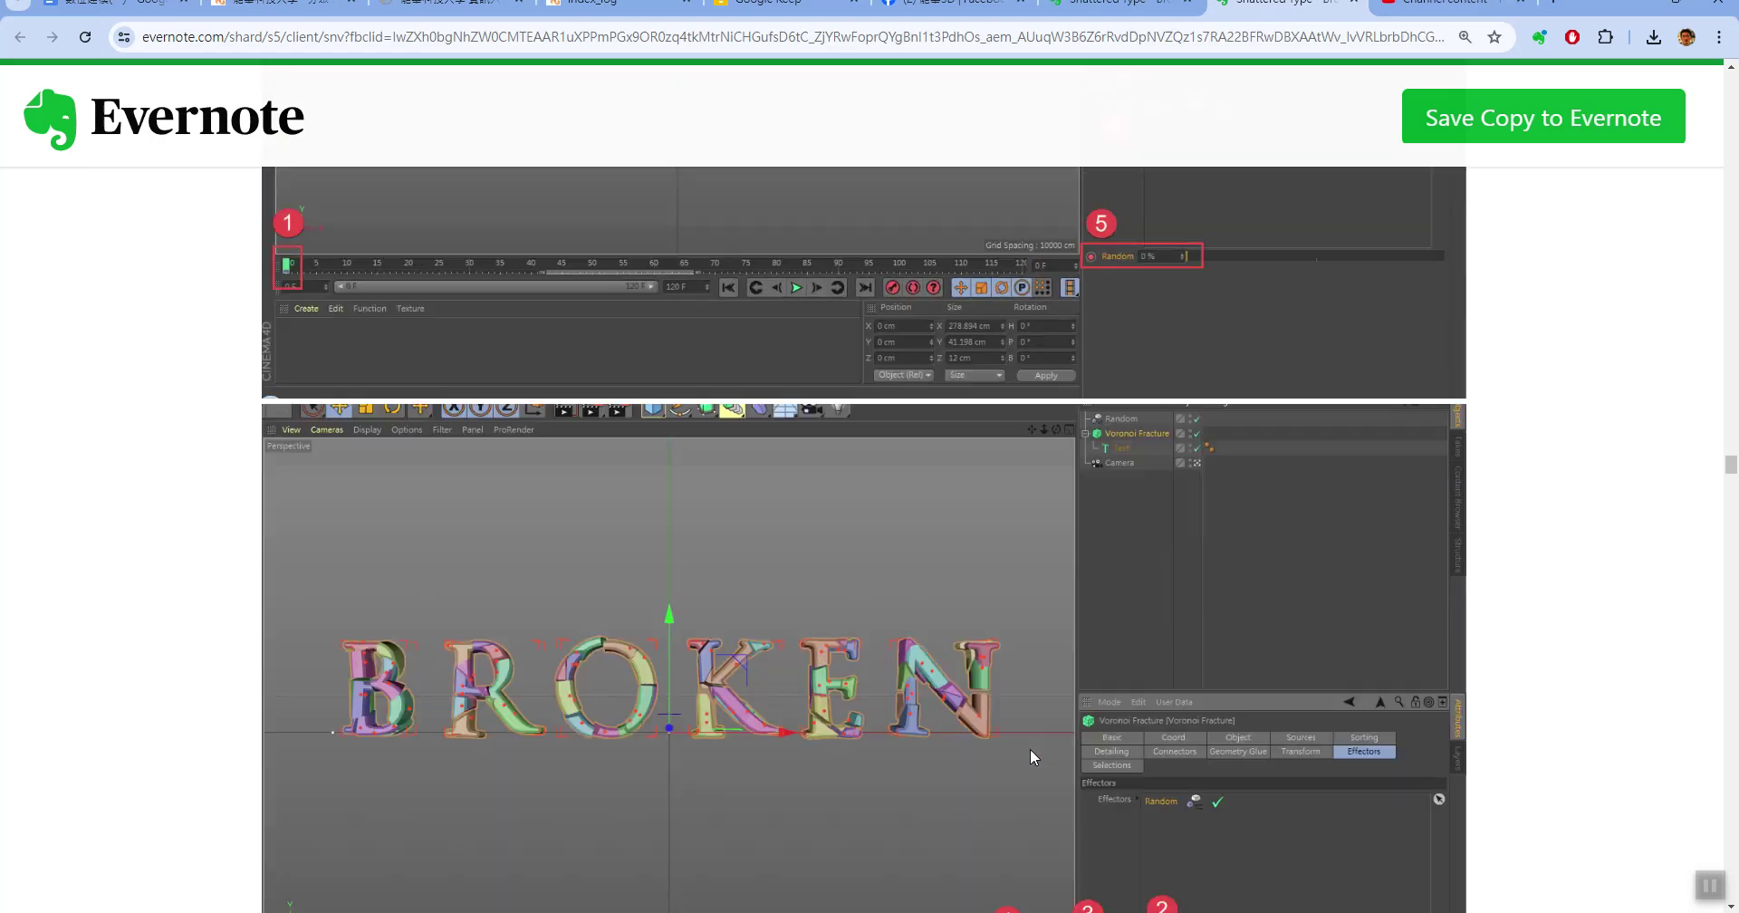
scroll(1027, 752, down, 2)
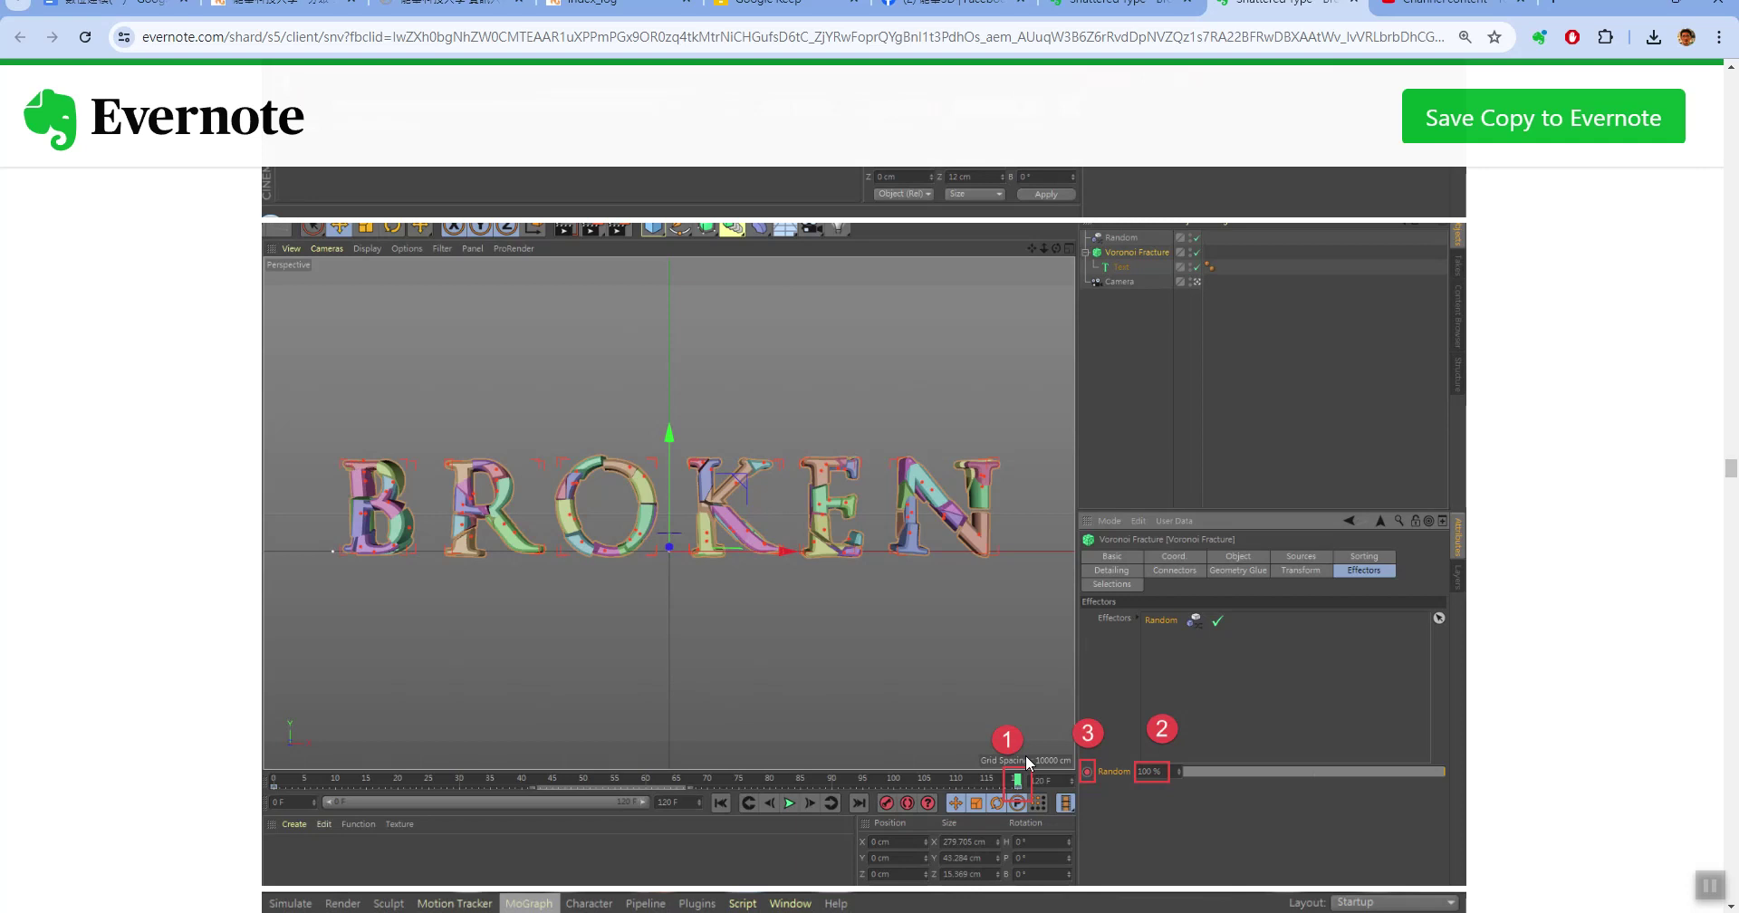
scroll(1025, 779, up, 2)
scroll(1025, 784, up, 2)
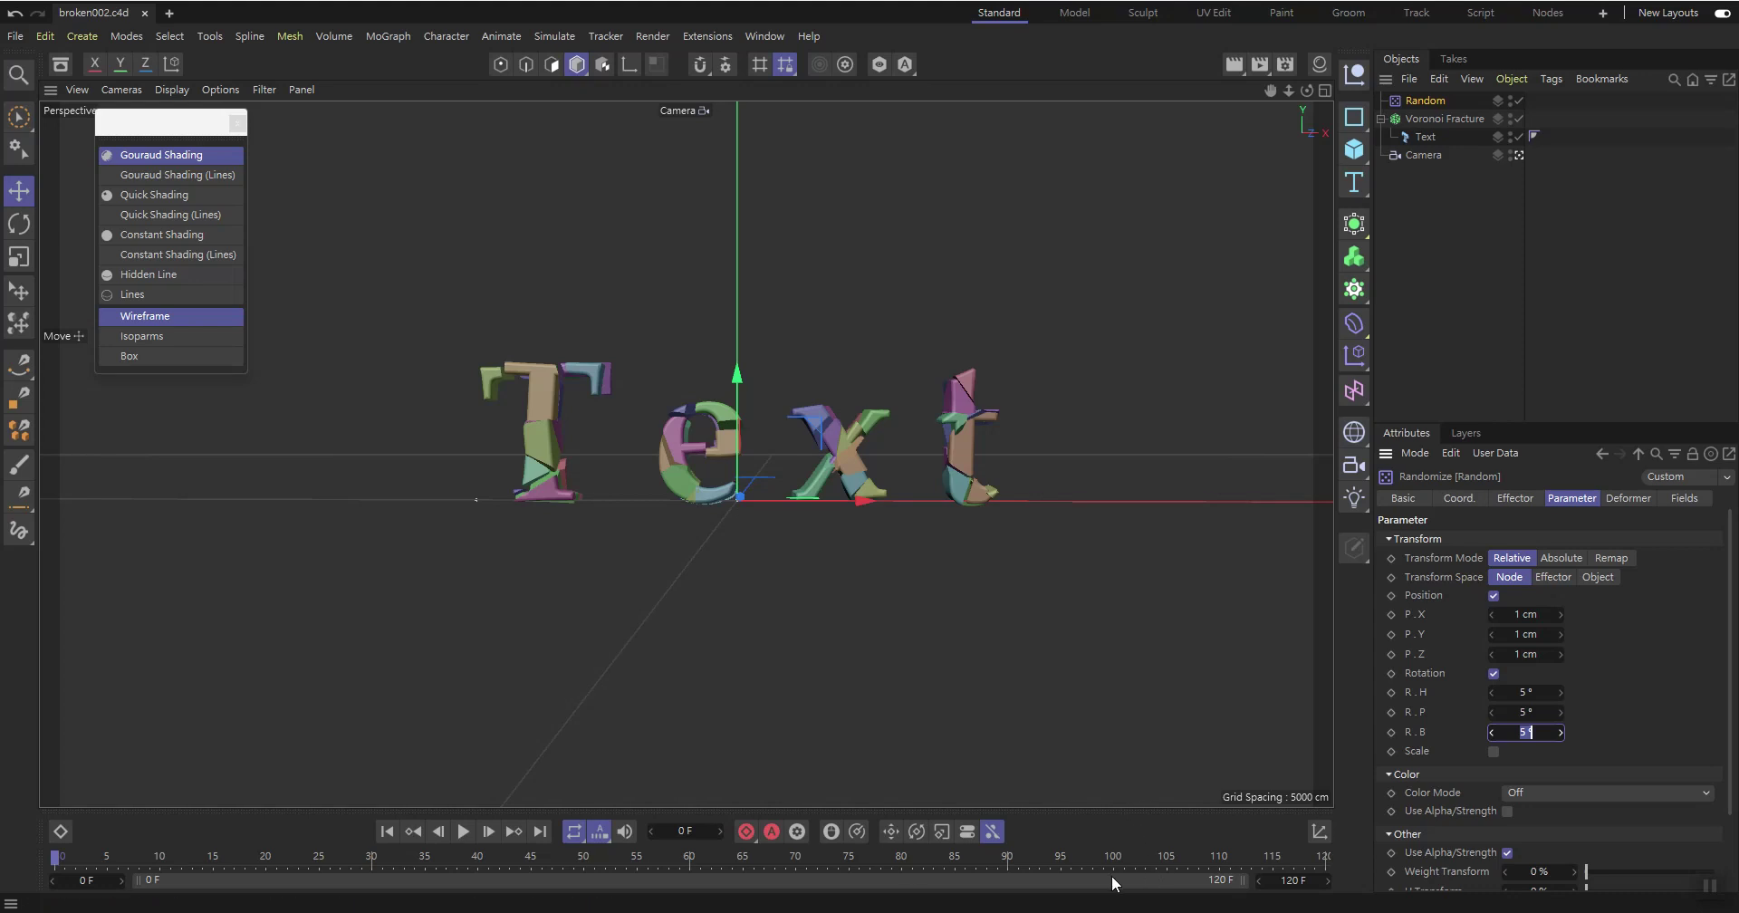
Keyframe the fracture's Random effector strength at 100% on frame 120
key(Return)
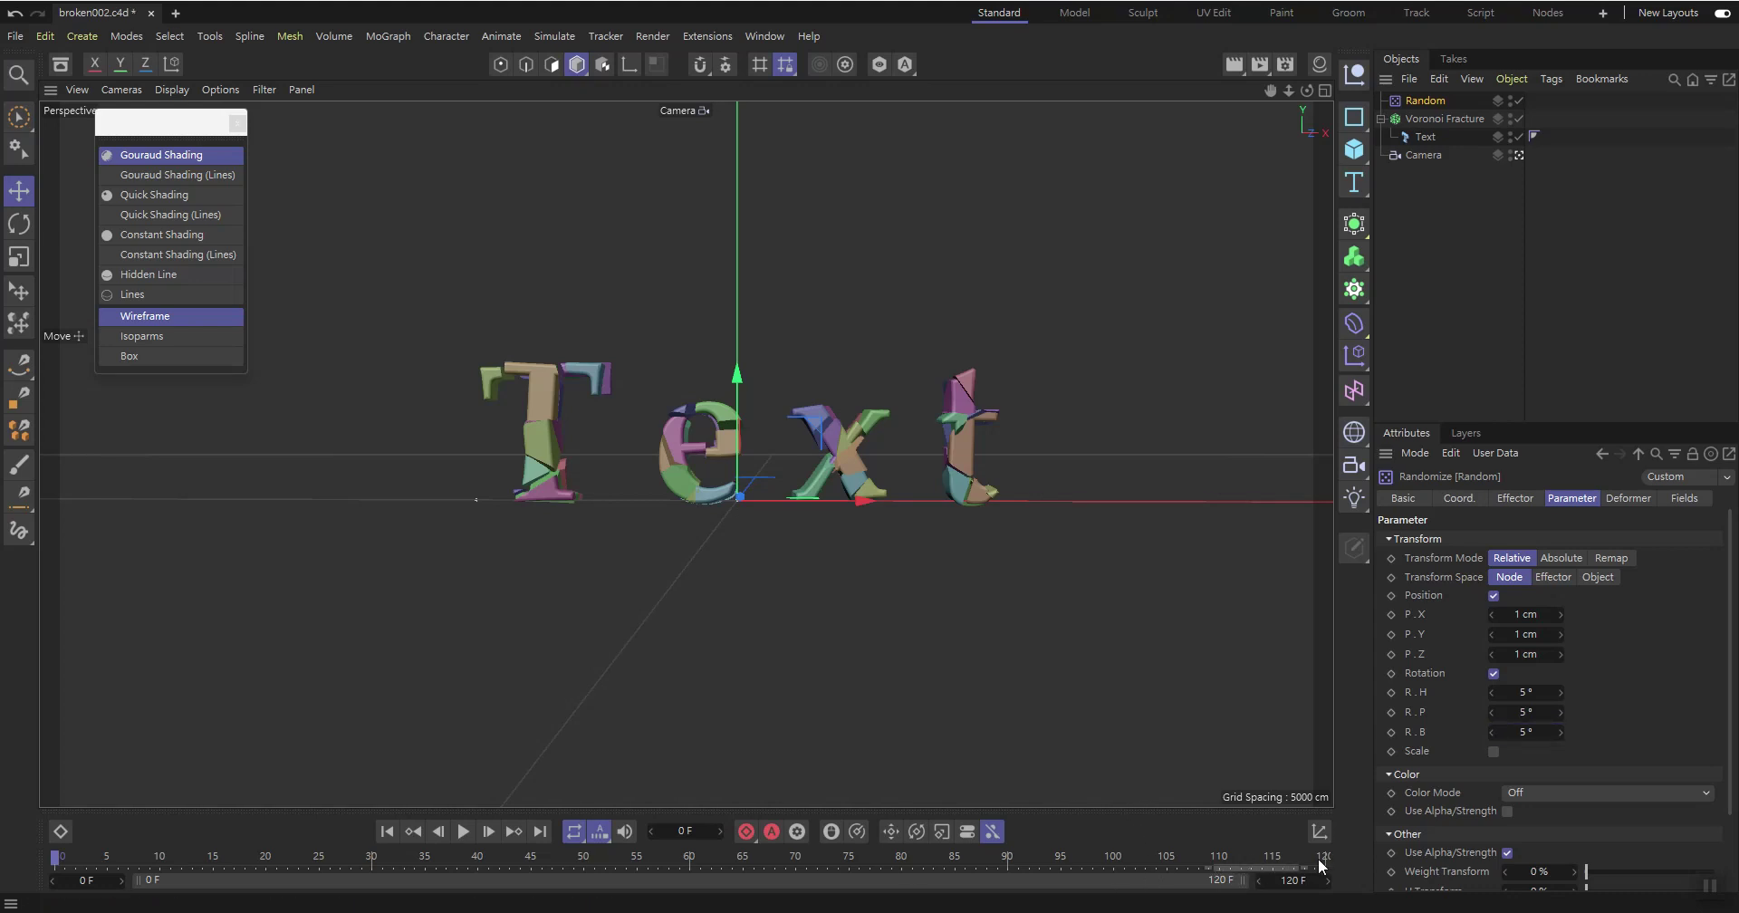
drag(942, 860, 1404, 872)
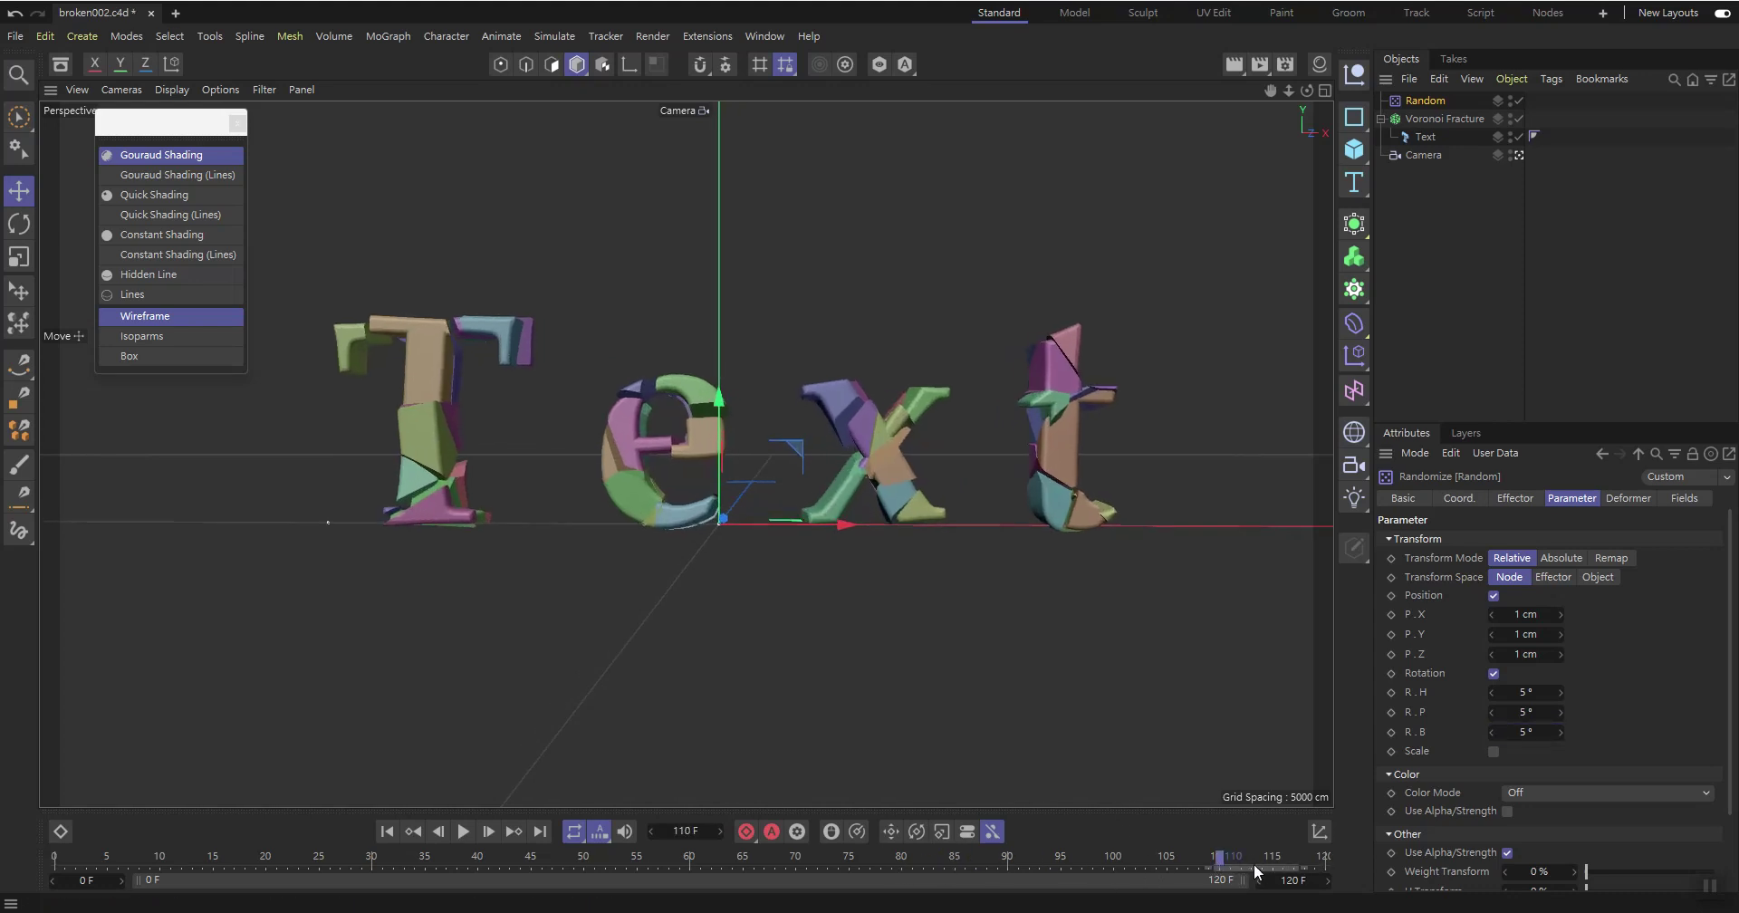
click(1425, 116)
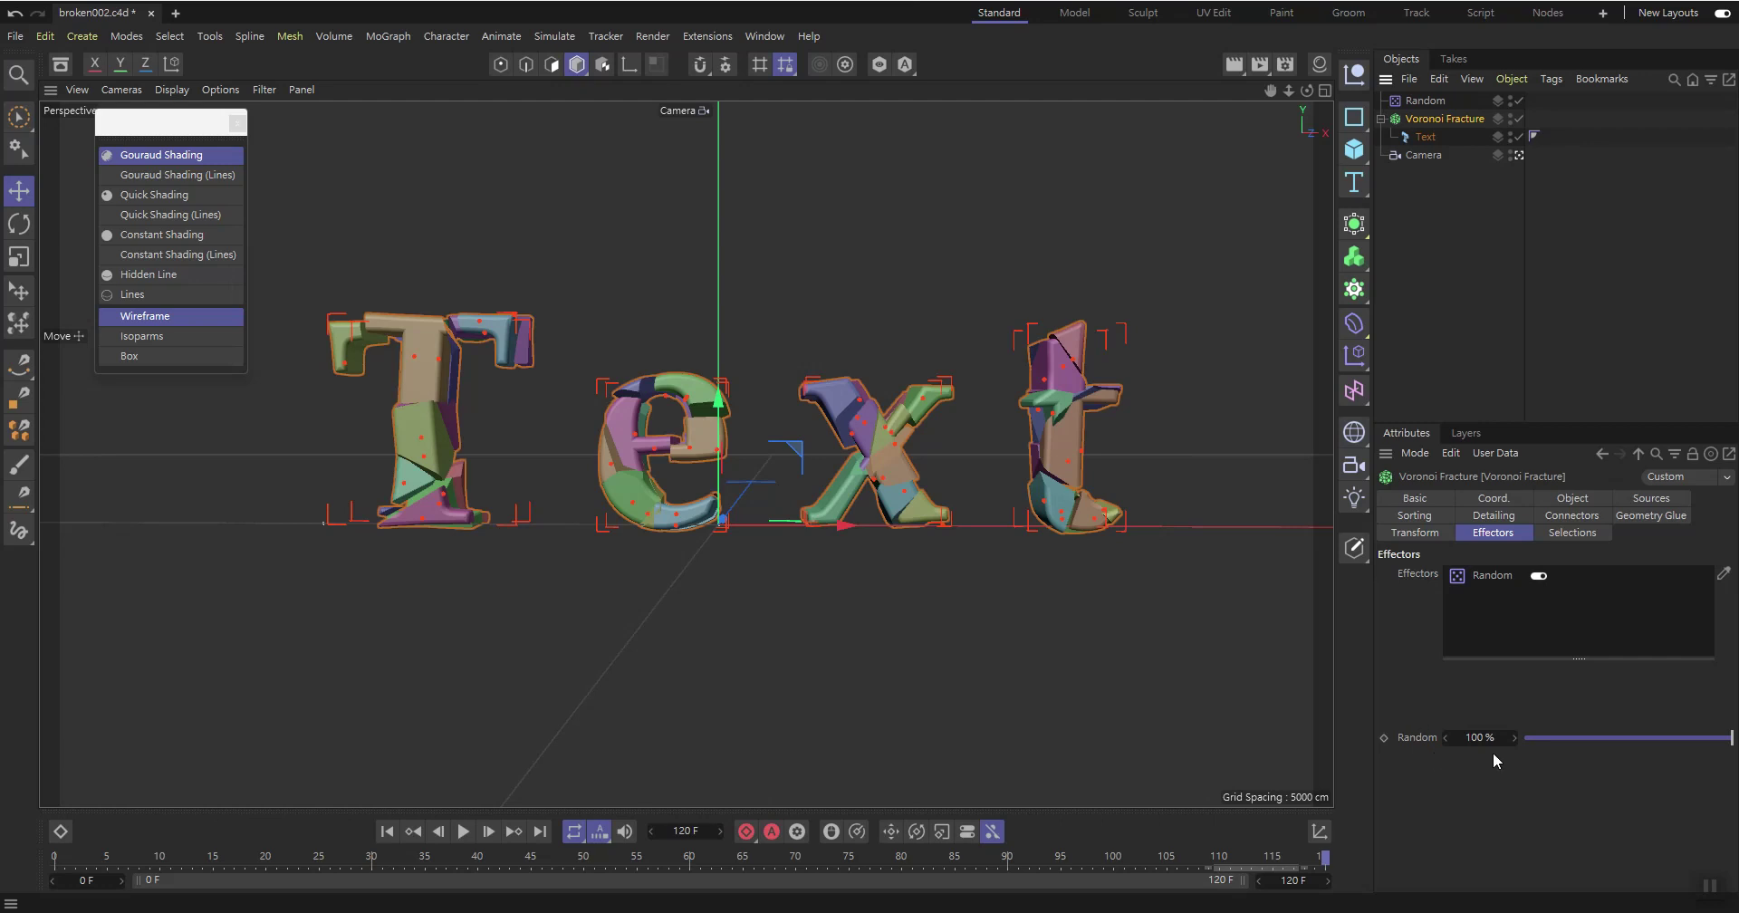
click(1385, 737)
Set Random strength to 0% at frame 0 and preview the scattering animation
drag(1322, 860, 13, 851)
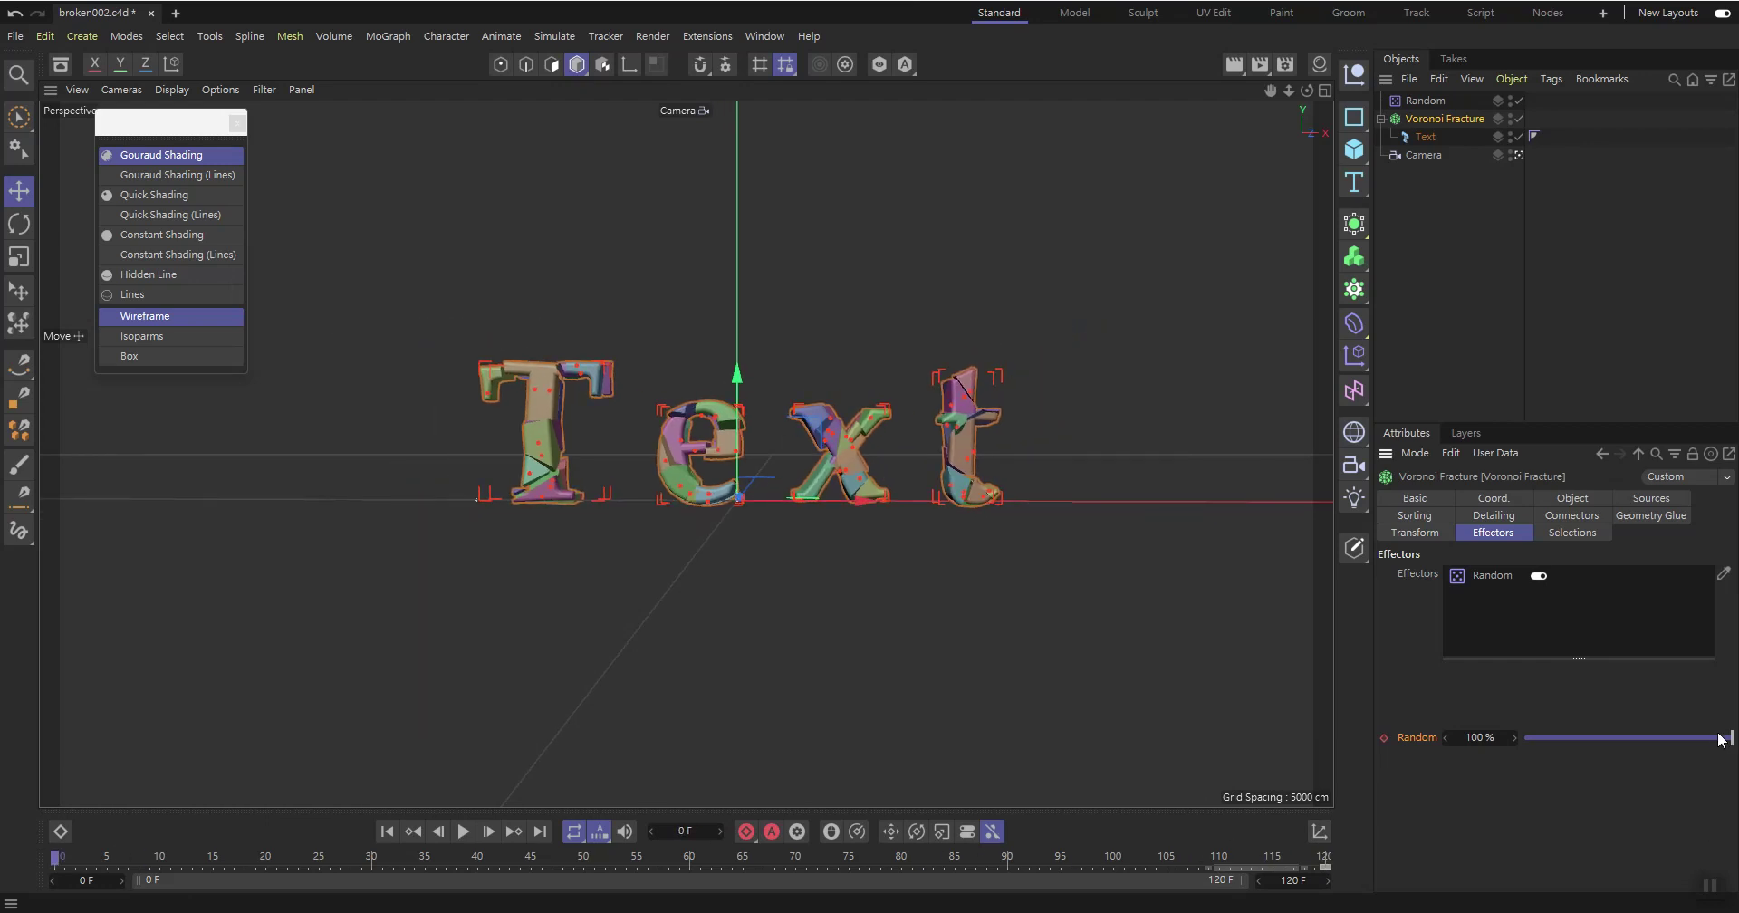
drag(1731, 737, 1482, 737)
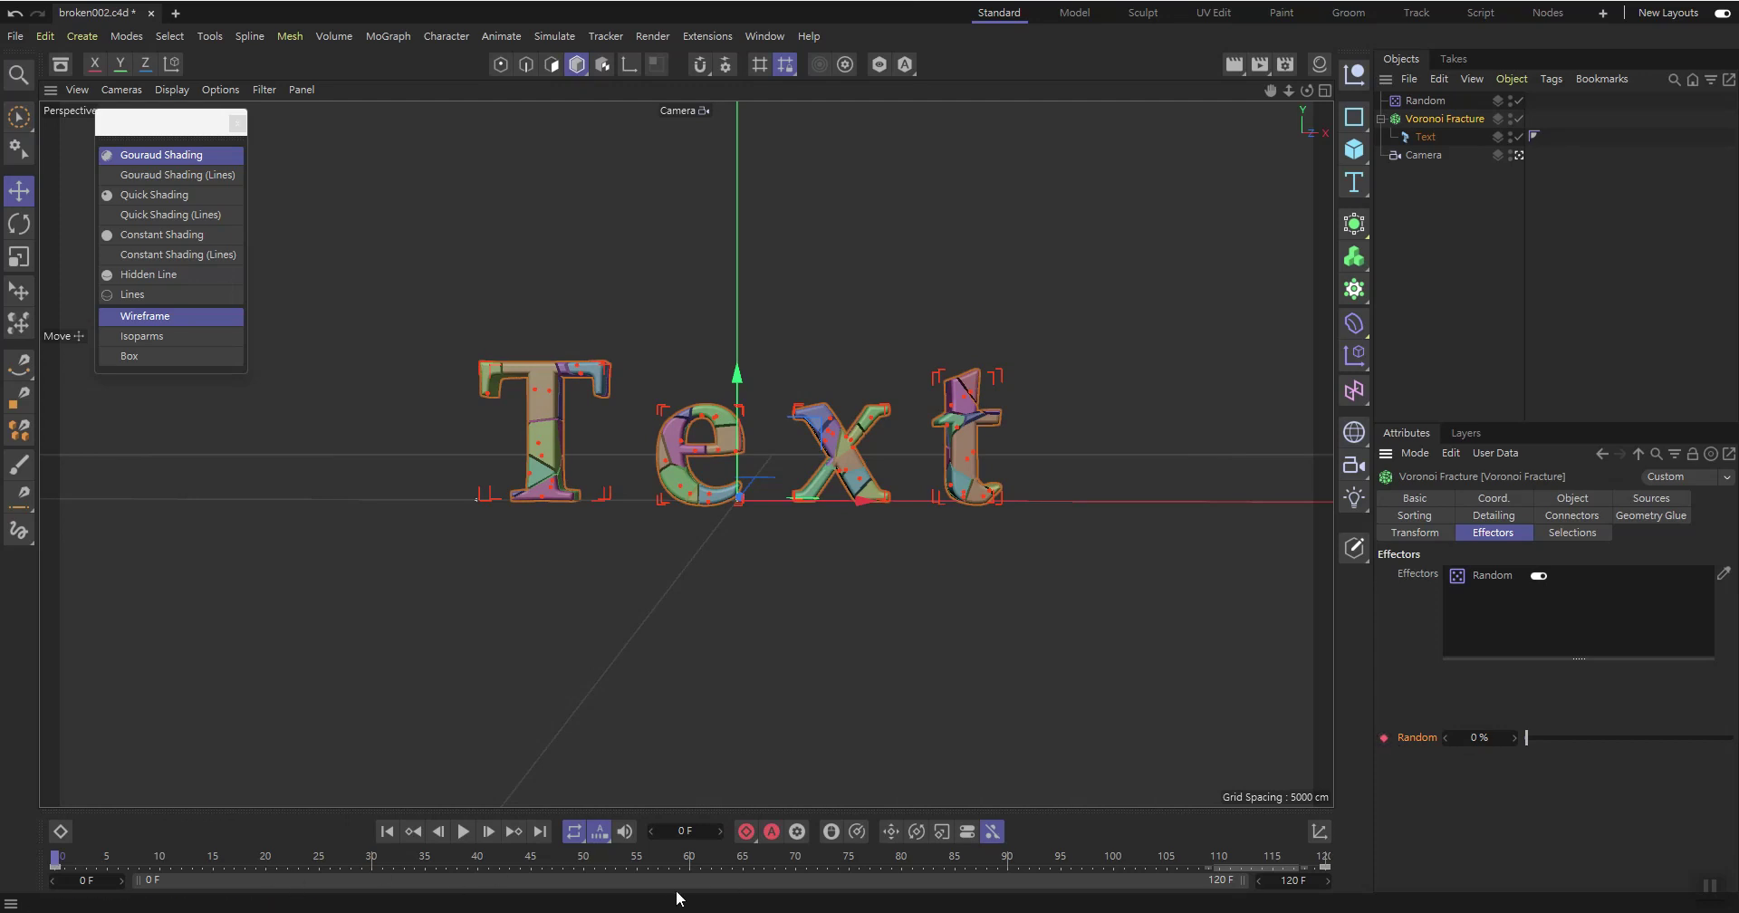
click(468, 833)
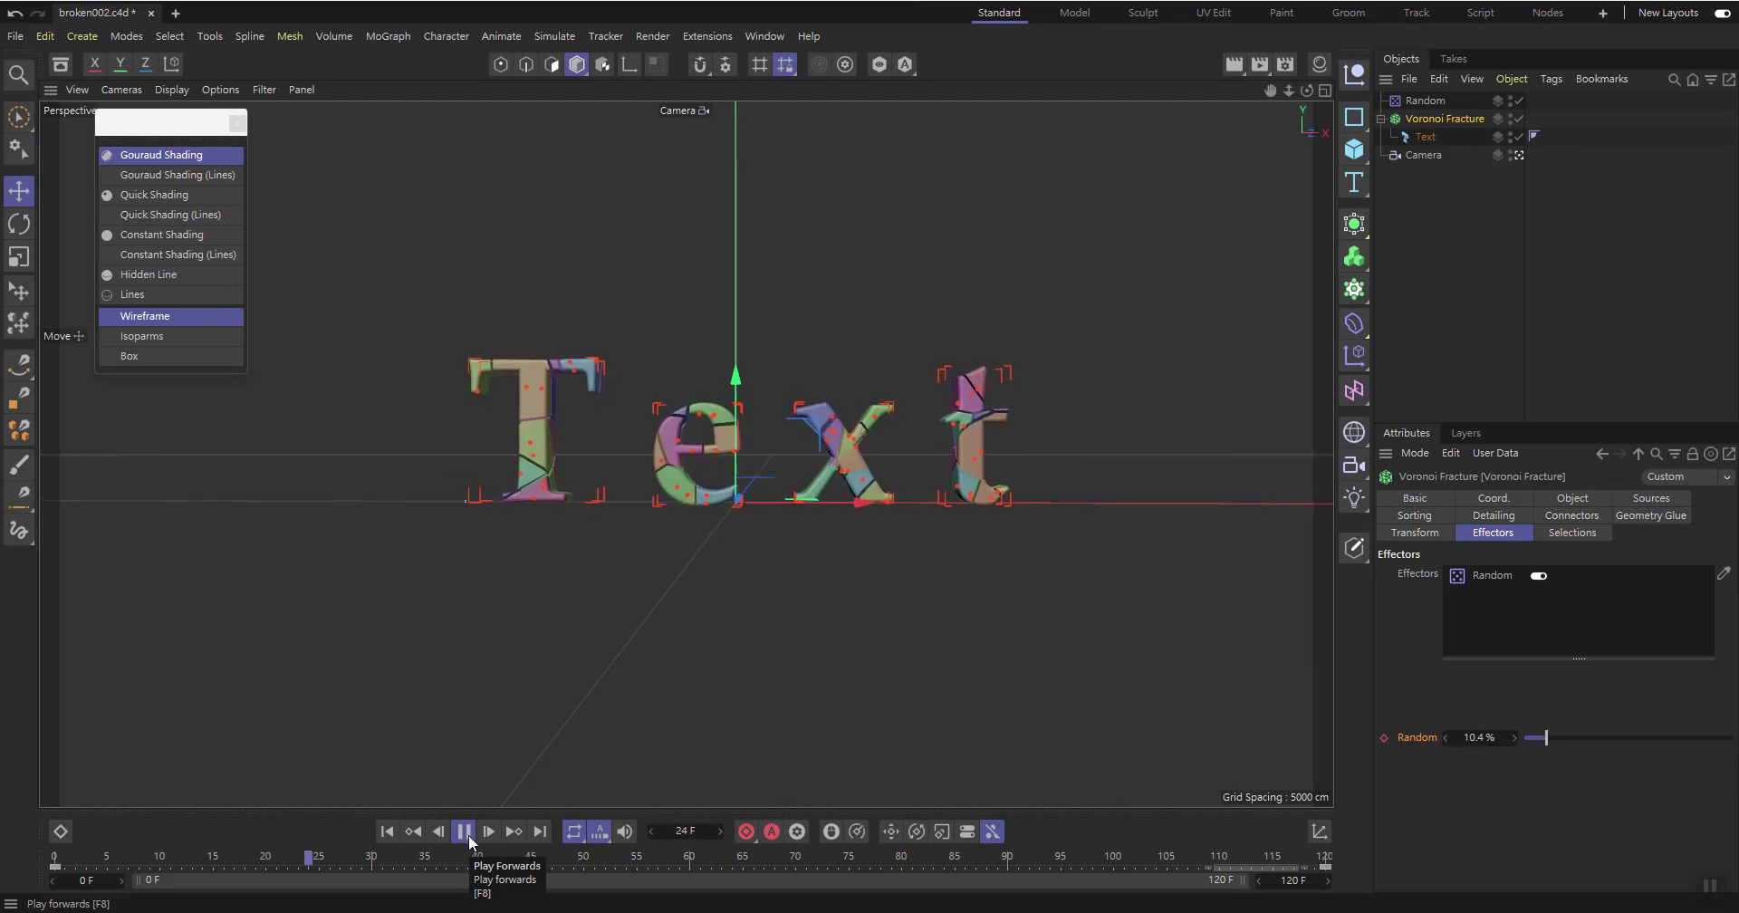
click(465, 831)
Find the tutorial's MoGraph > Effector > Push Apart step in Evernote
key(alt+Tab)
scroll(994, 827, down, 5)
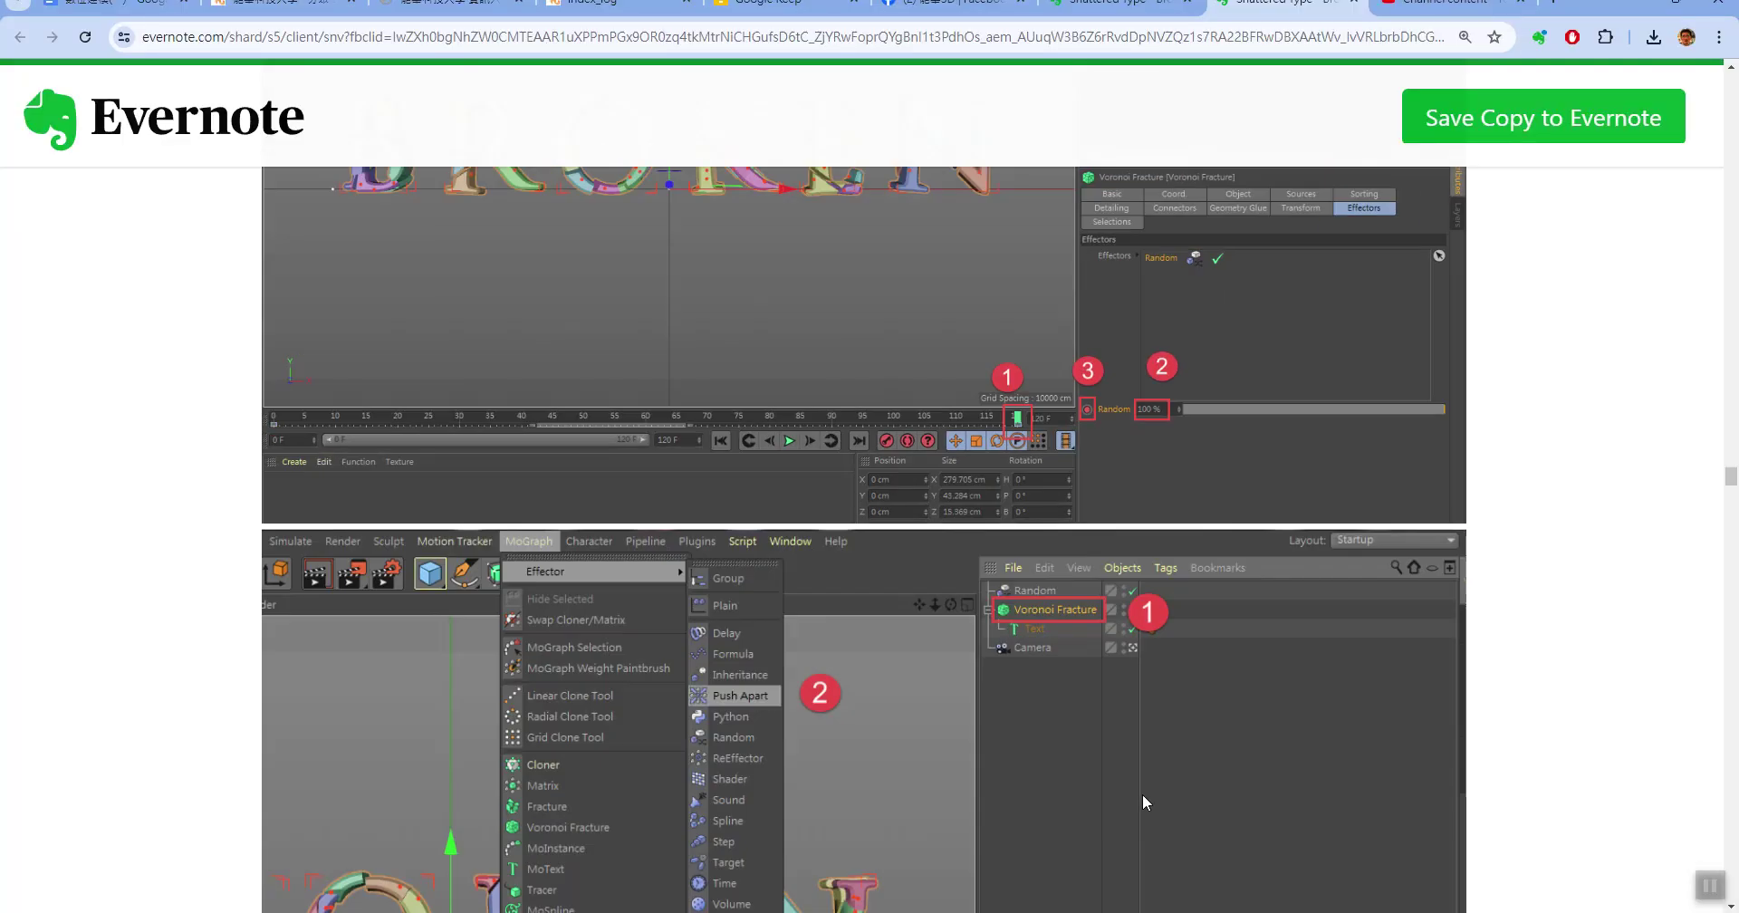
scroll(1141, 797, down, 3)
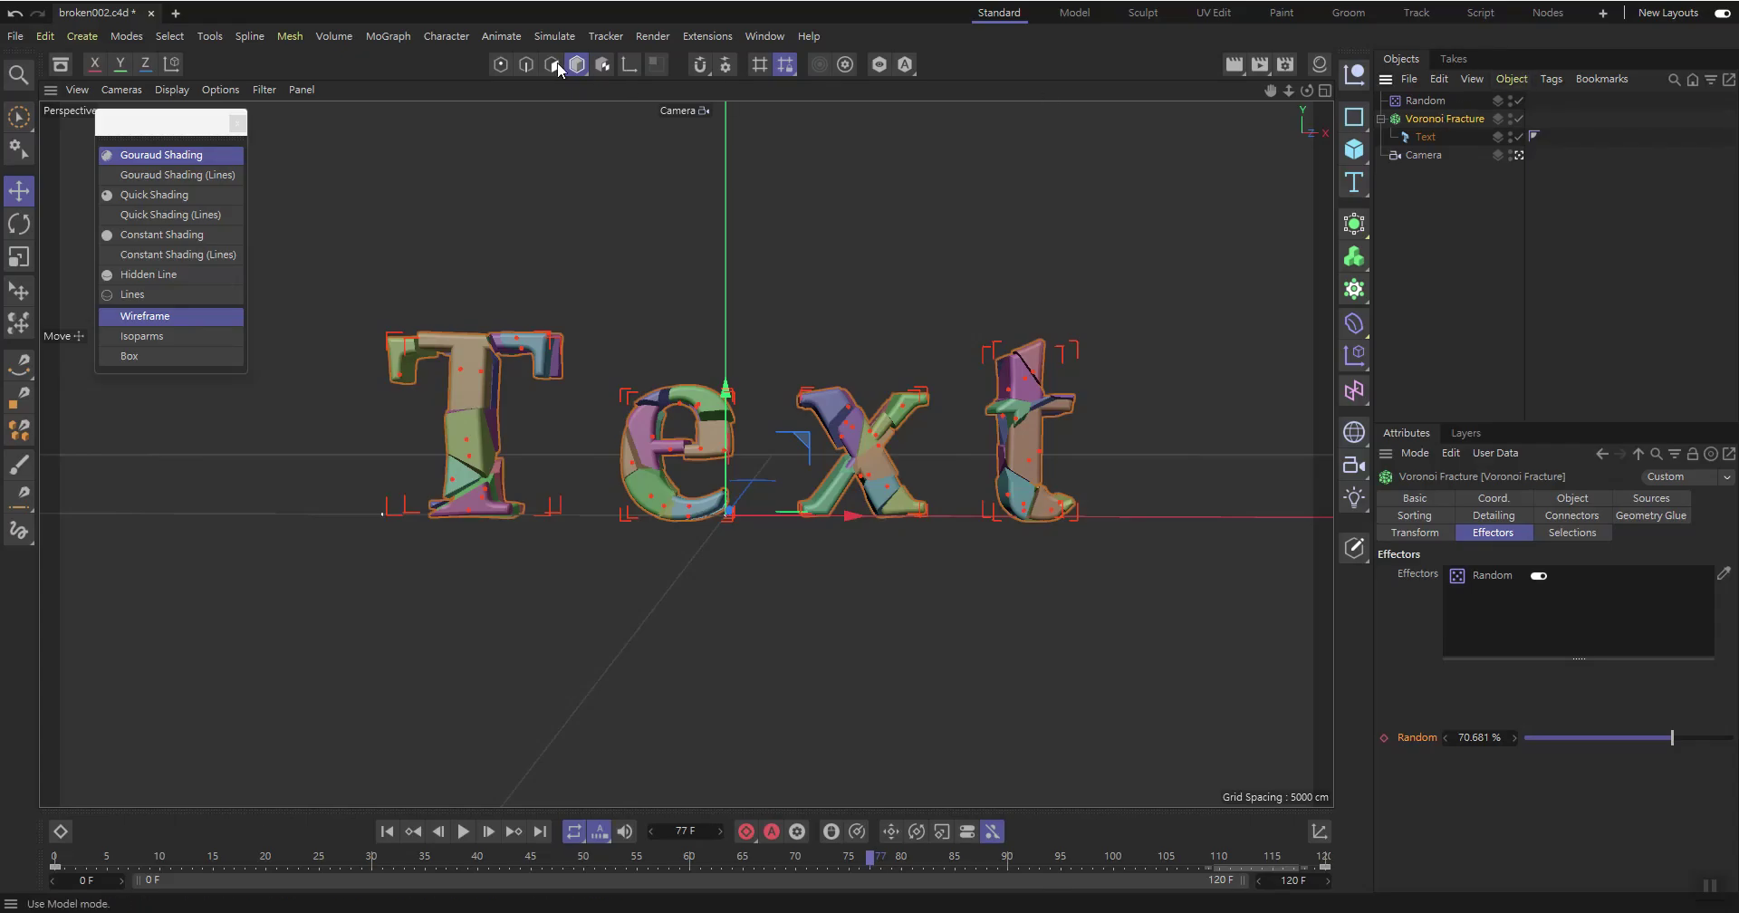
Add a Push Apart effector at 100% strength to the Voronoi Fracture, checking the browser tutorial
click(389, 36)
mouse_move(448, 65)
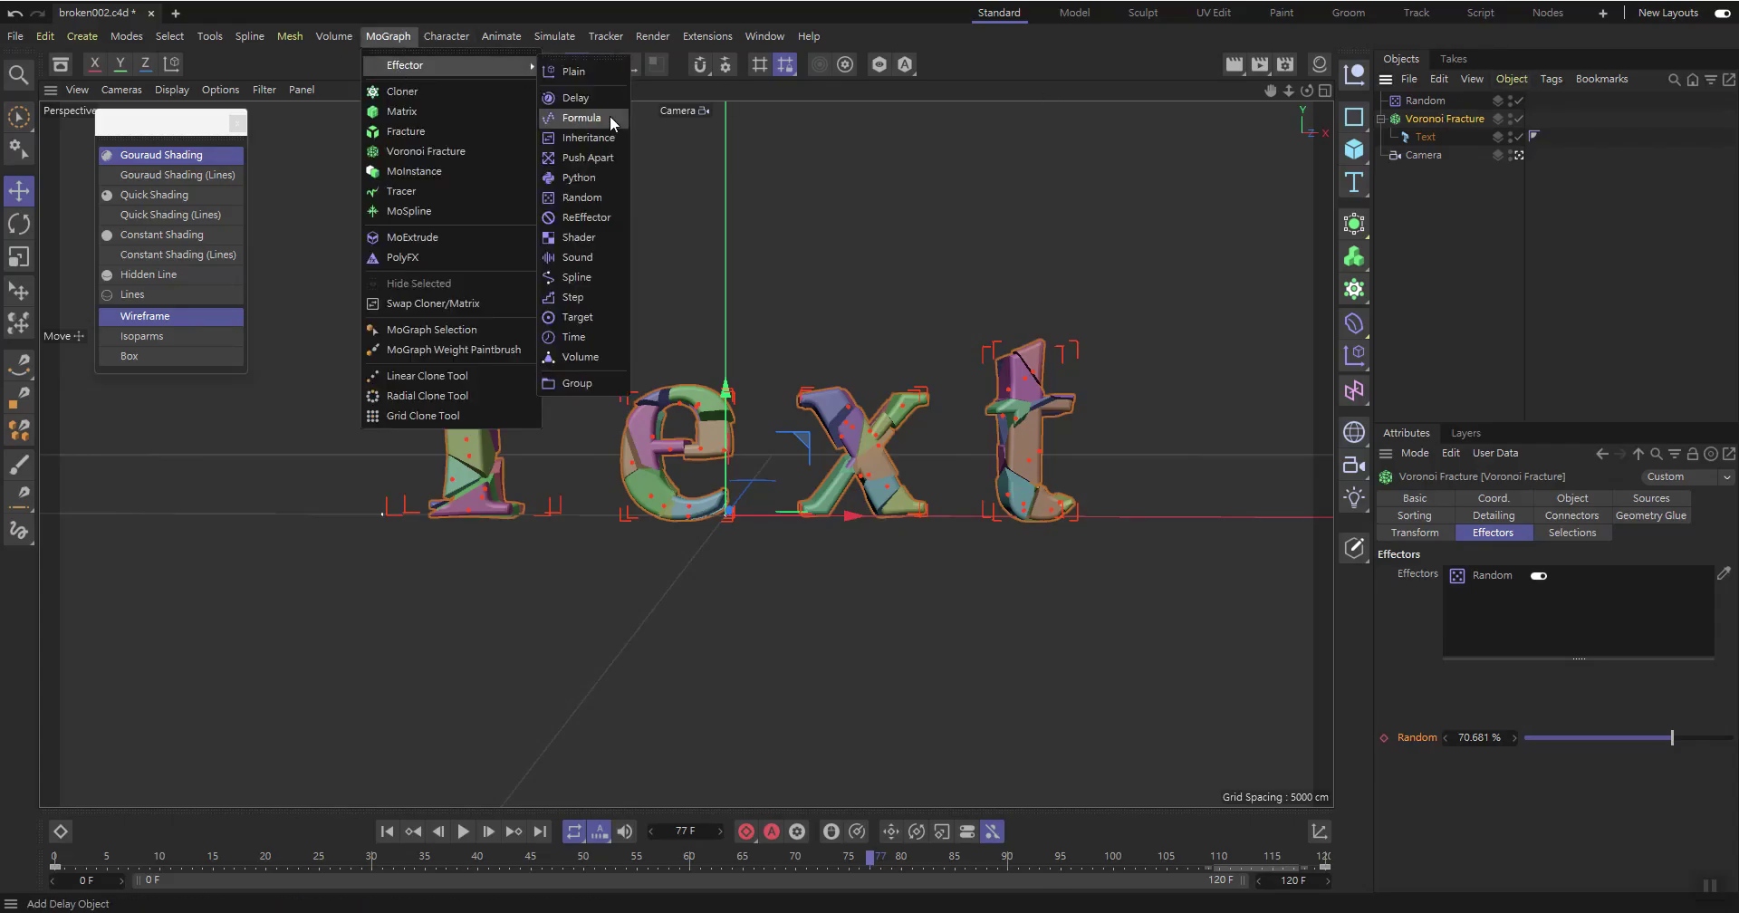
click(584, 158)
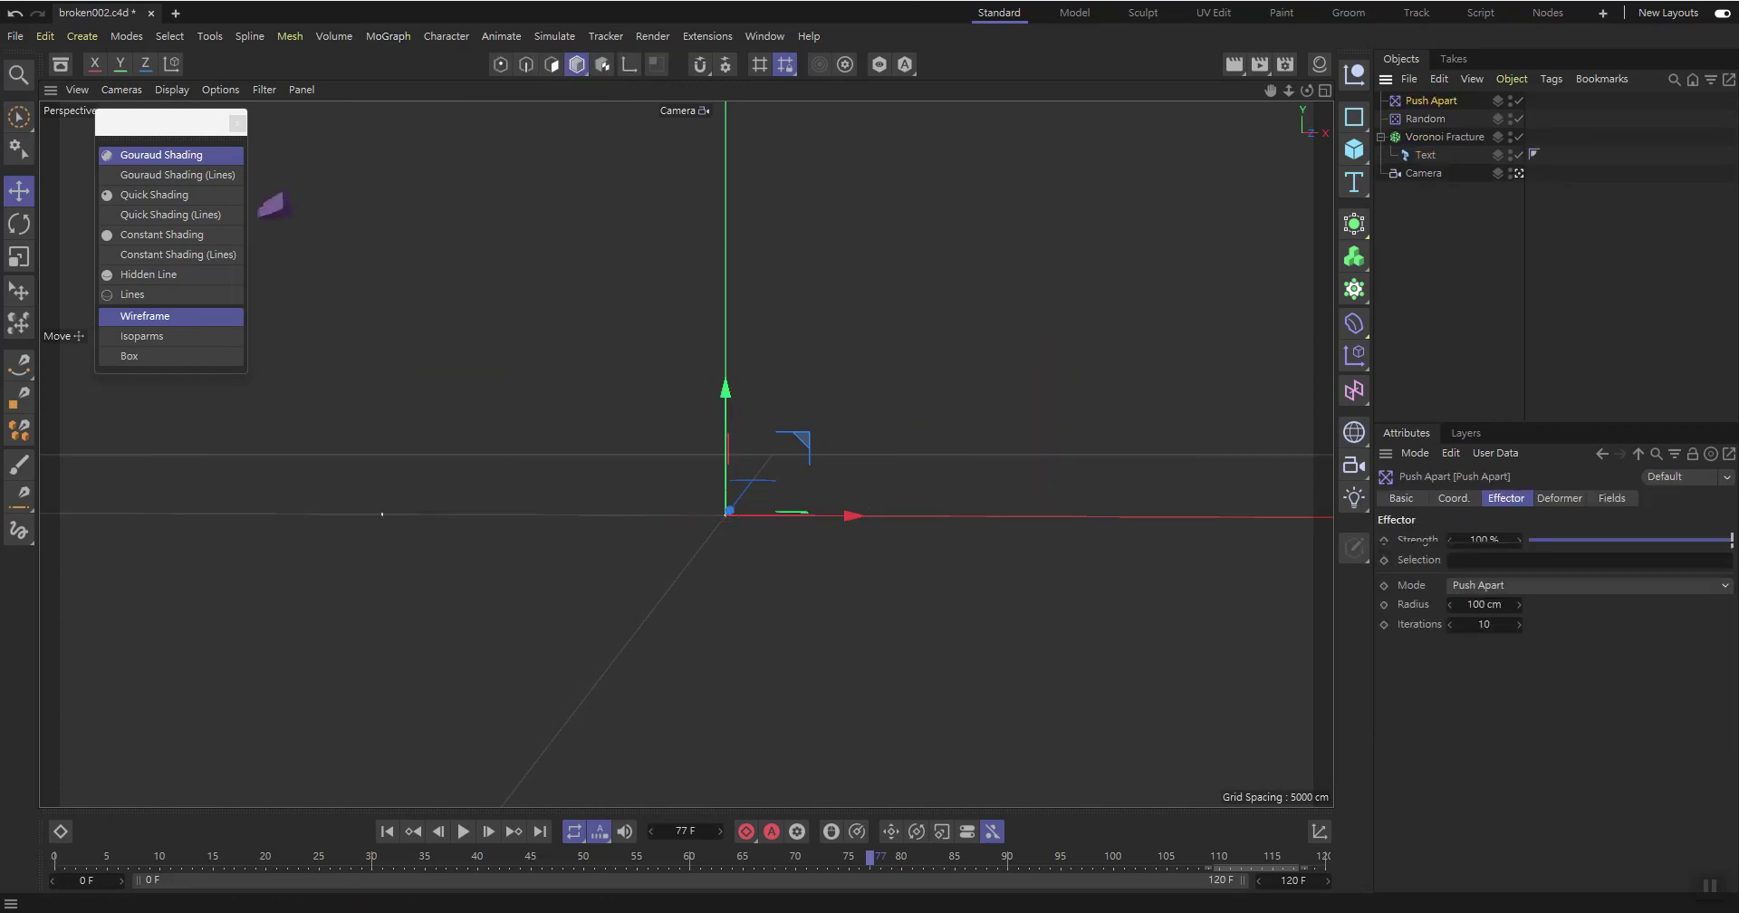
key(alt+Tab)
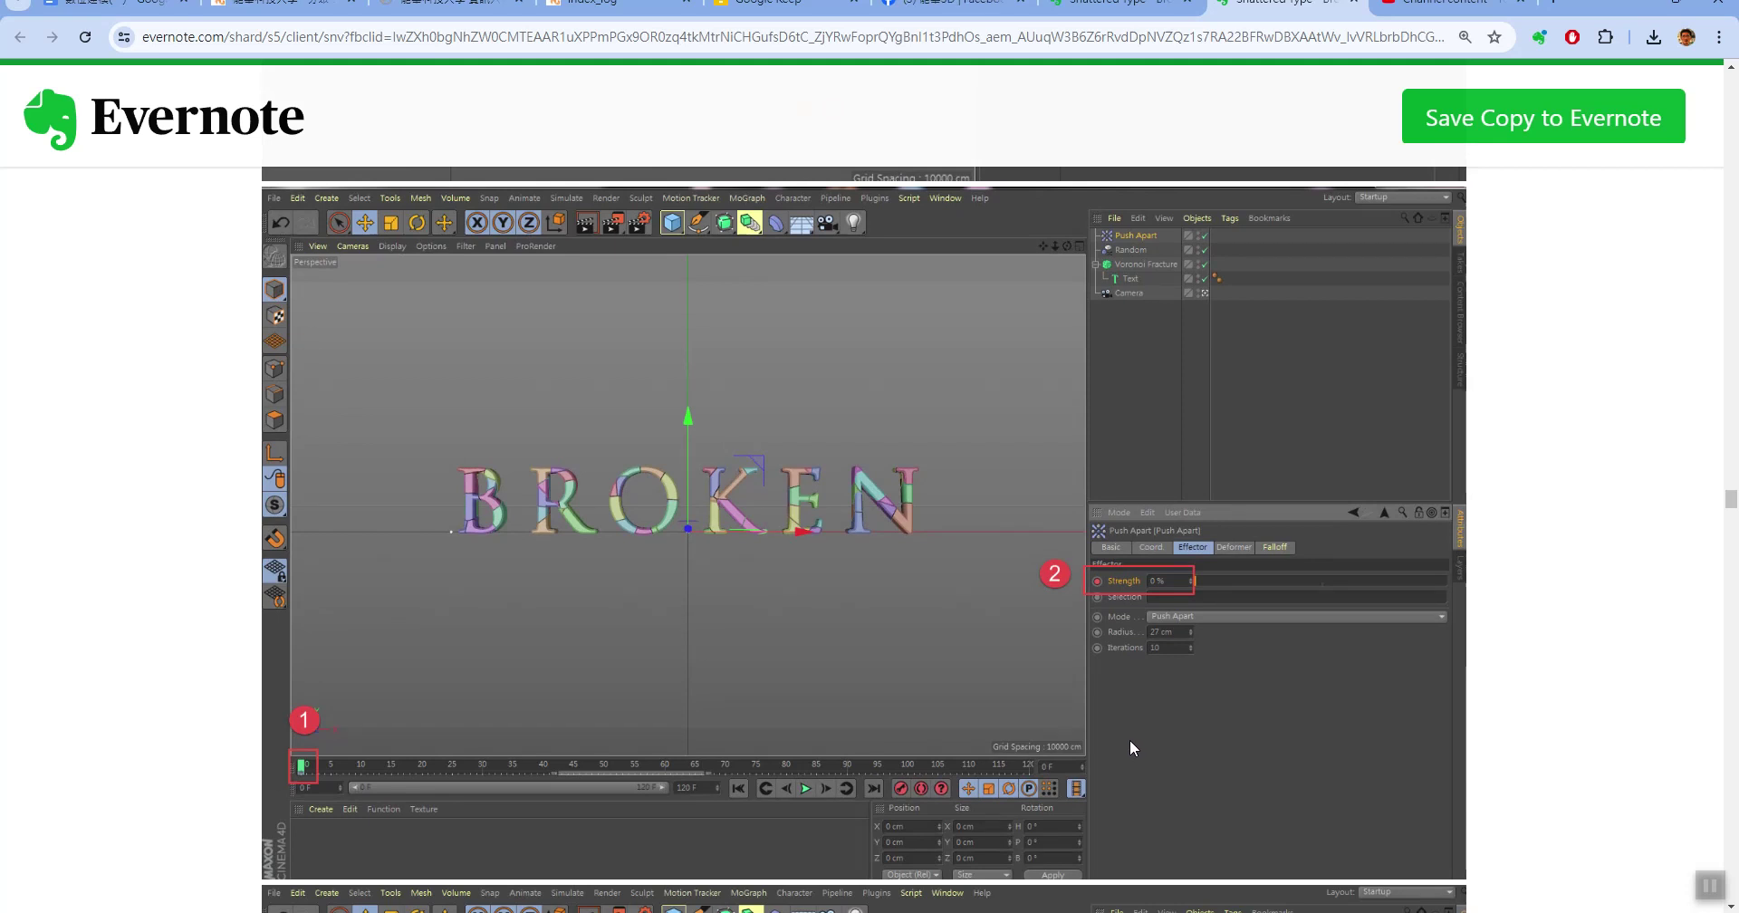
scroll(1137, 585, down, 6)
scroll(1134, 590, down, 1)
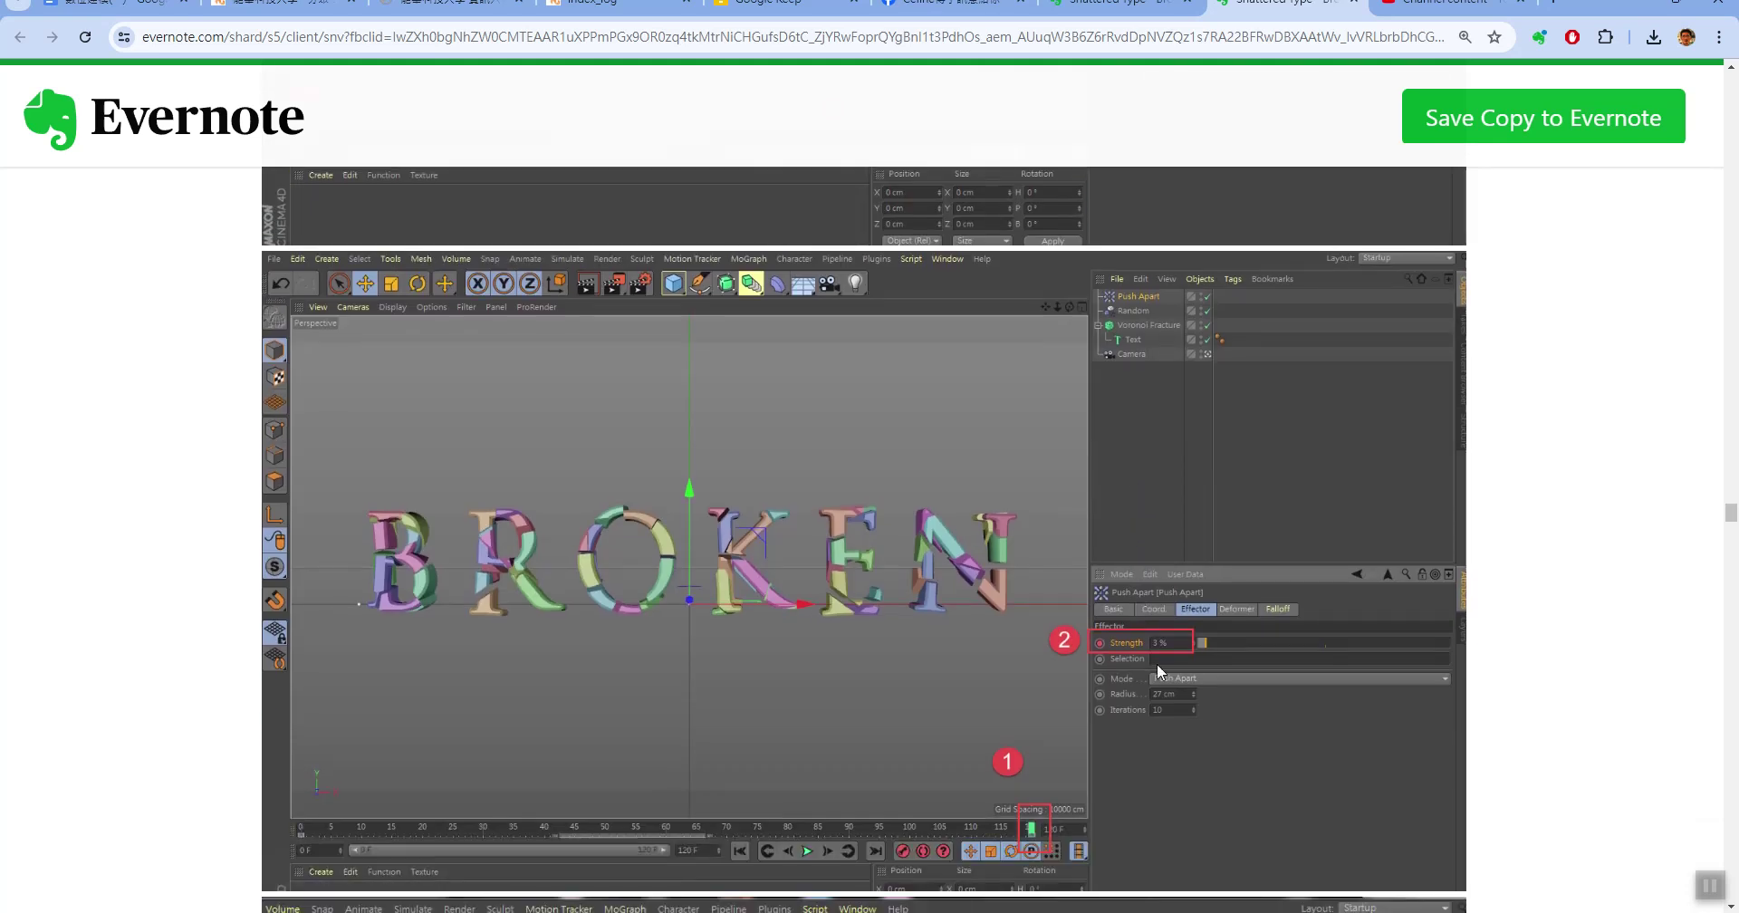
scroll(1142, 692, down, 1)
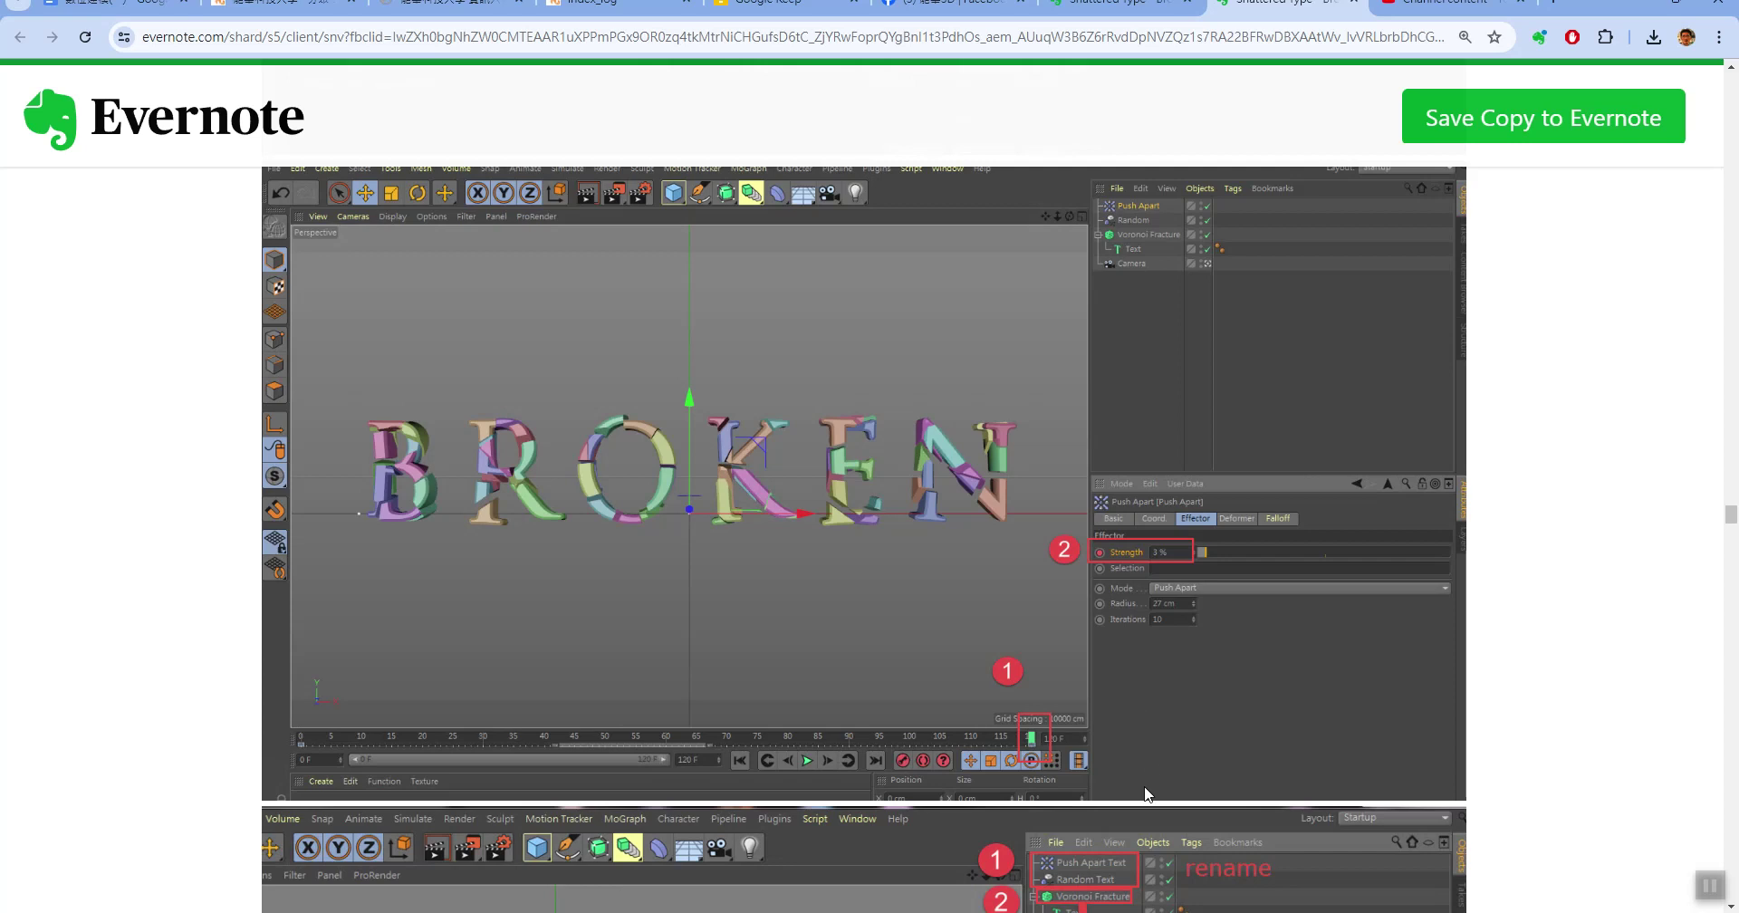
click(1032, 797)
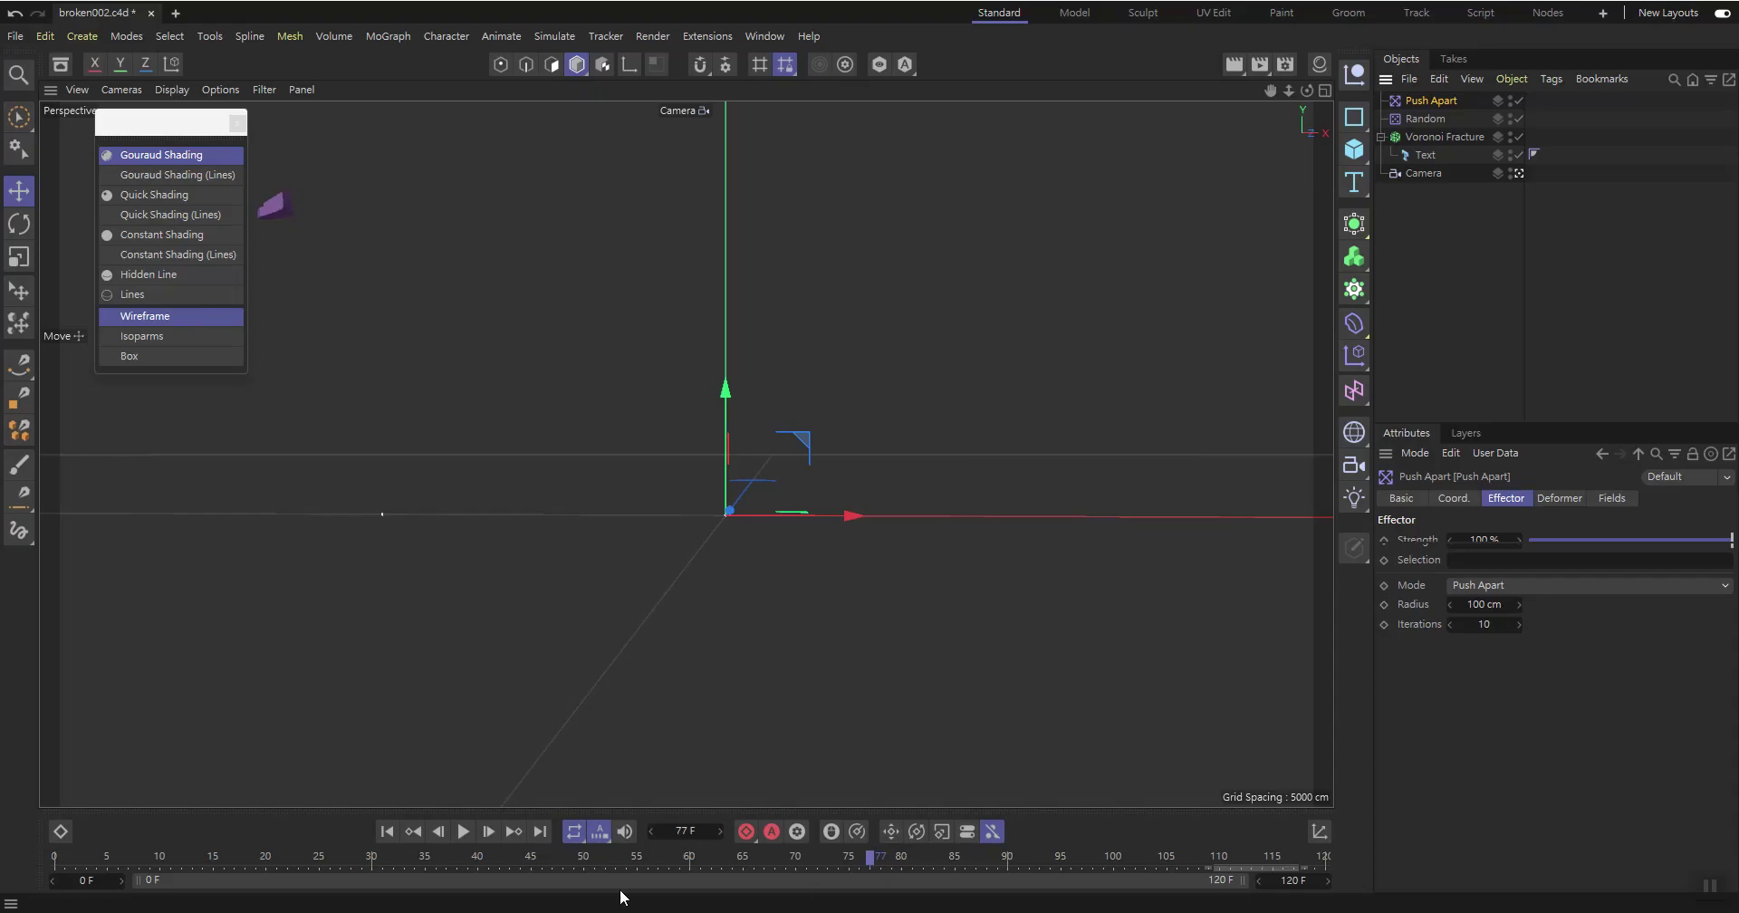
At frame 0, set Push Apart Strength to 0% and keyframe it
key(shift+f)
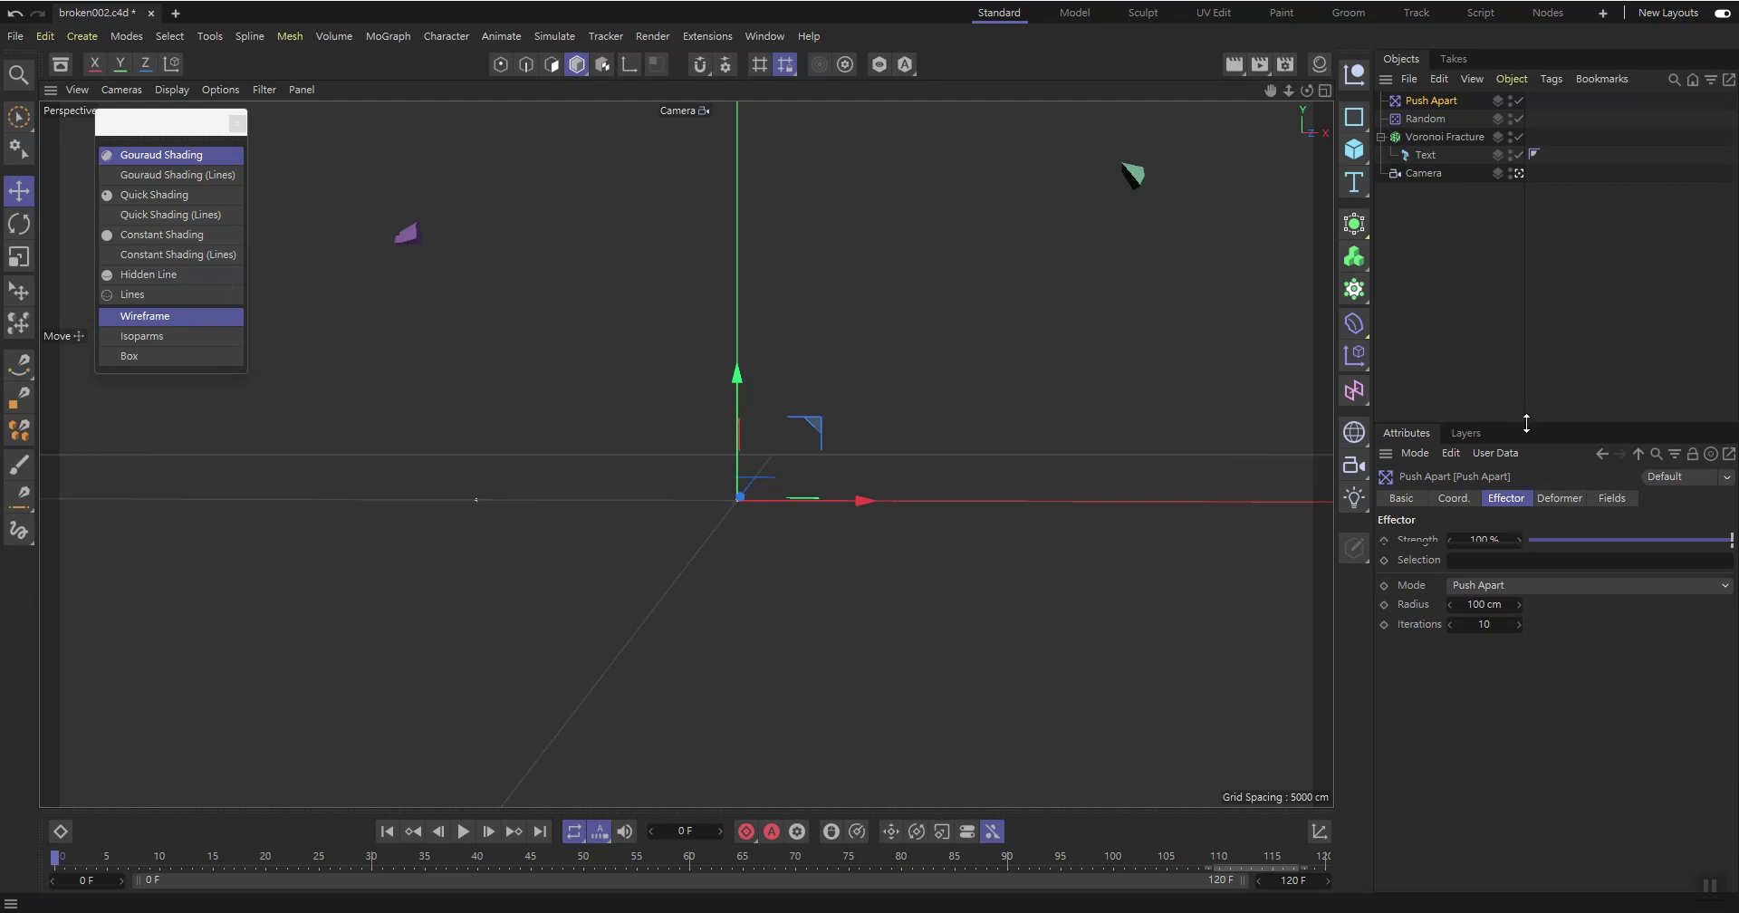
drag(1525, 423, 1526, 382)
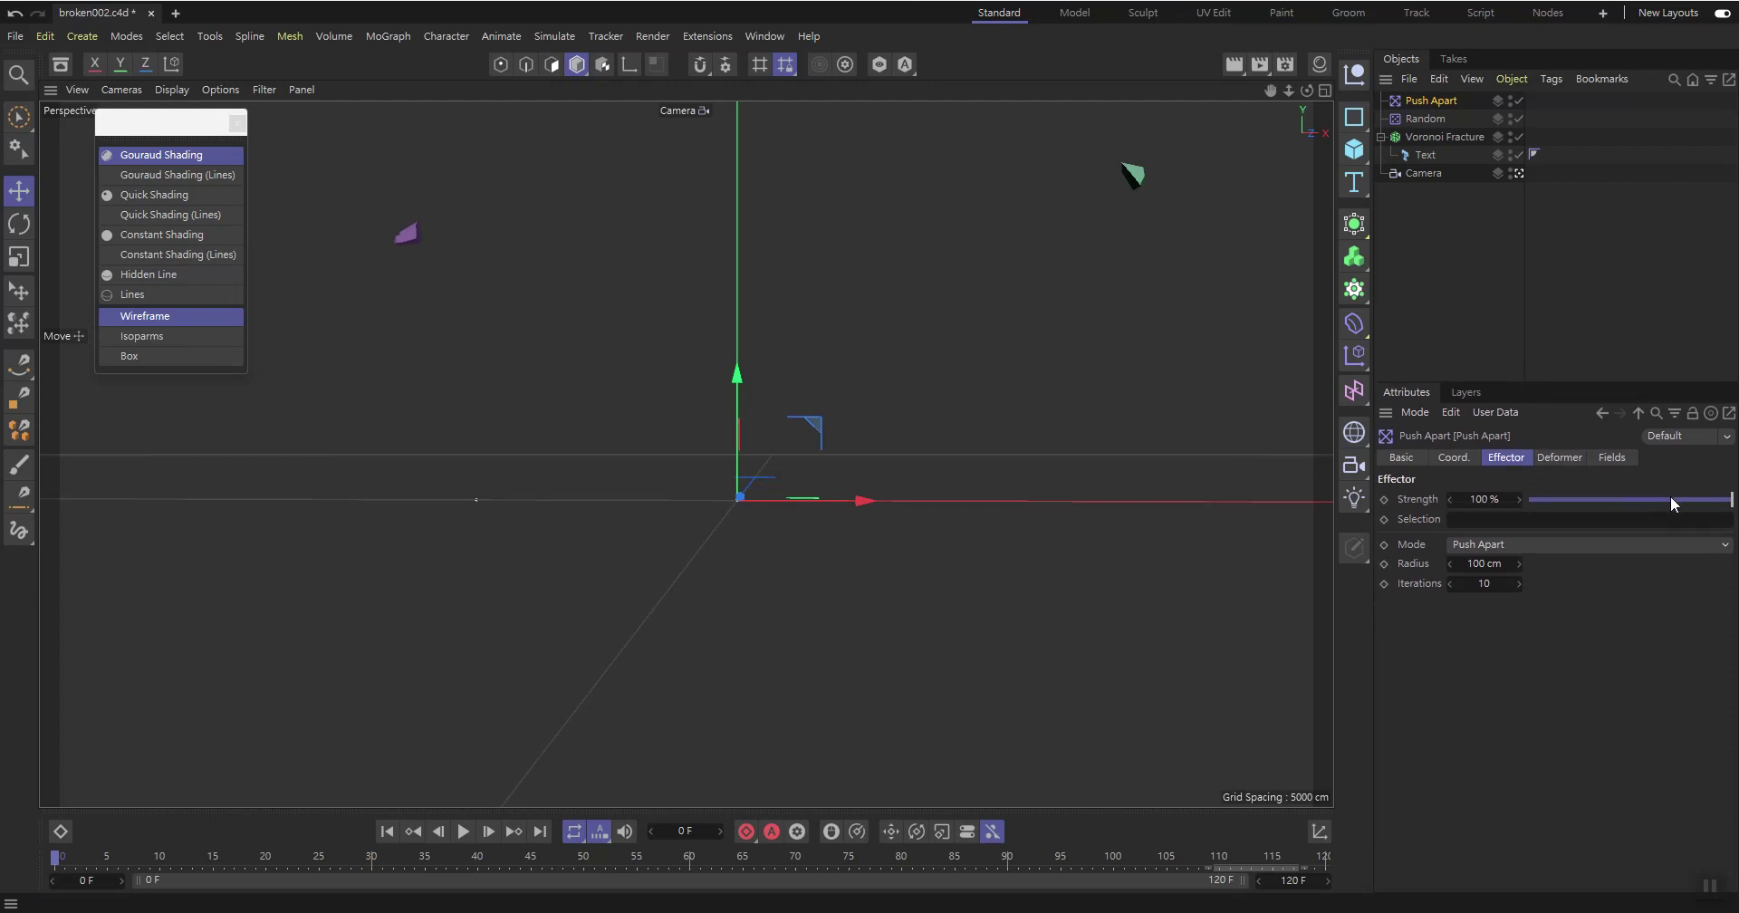
drag(1669, 496, 1431, 496)
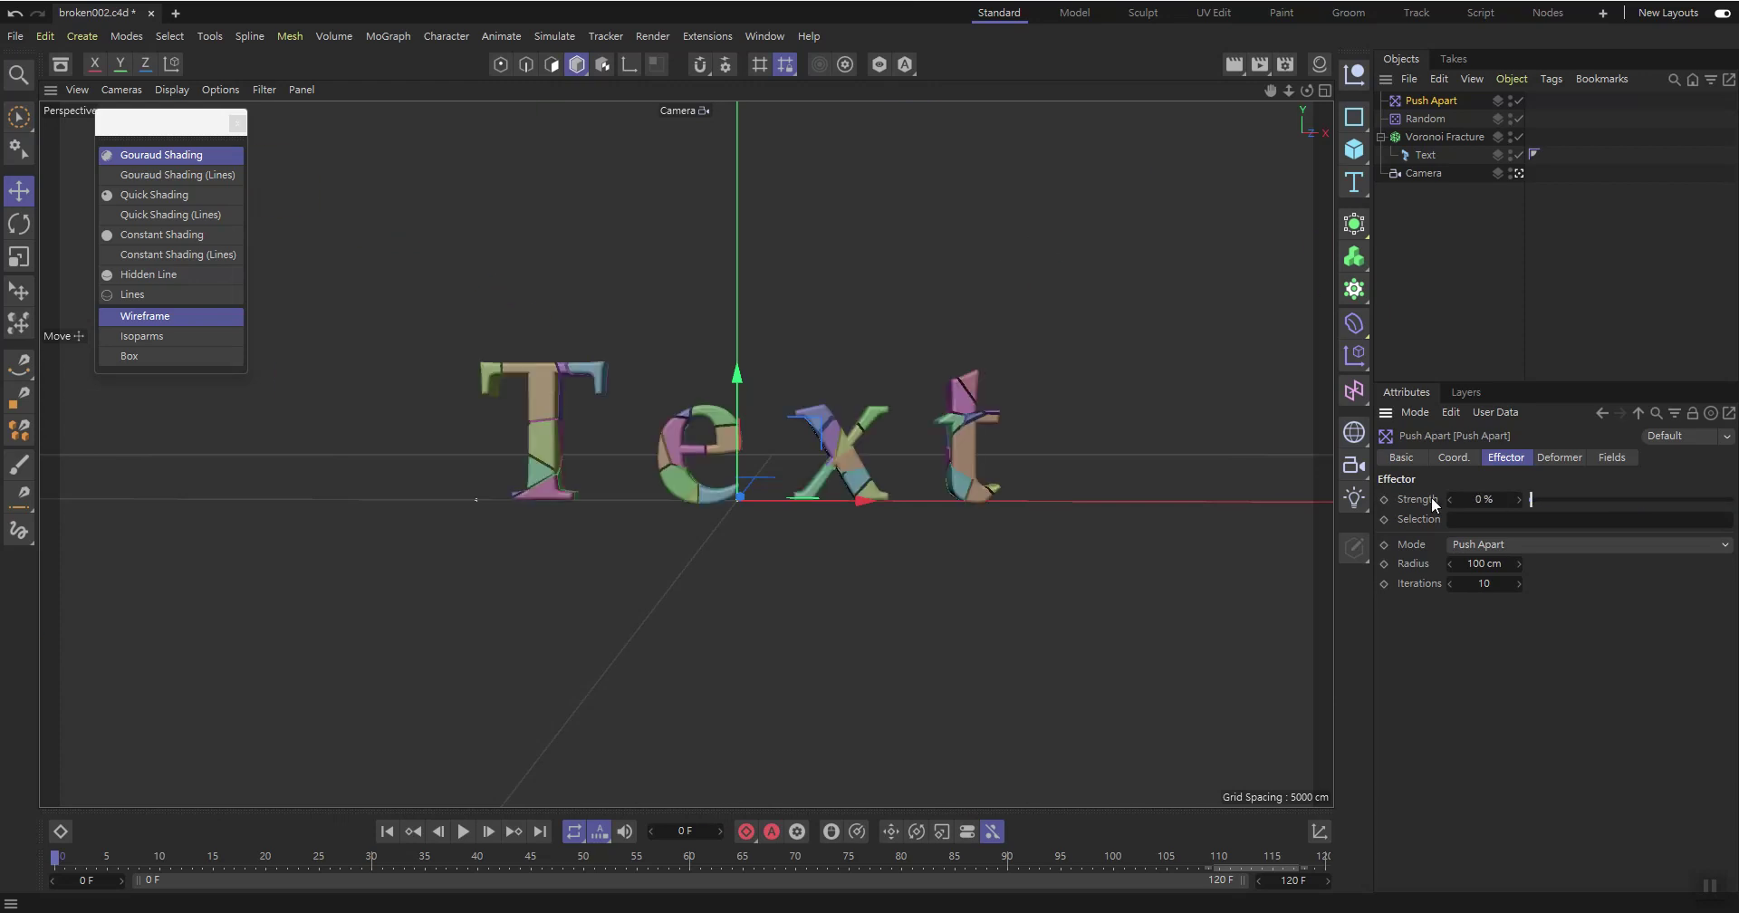
click(1384, 499)
Keyframe Strength at 3% on frame 120 and play the separation, stopping at frame 54
drag(55, 858, 1322, 861)
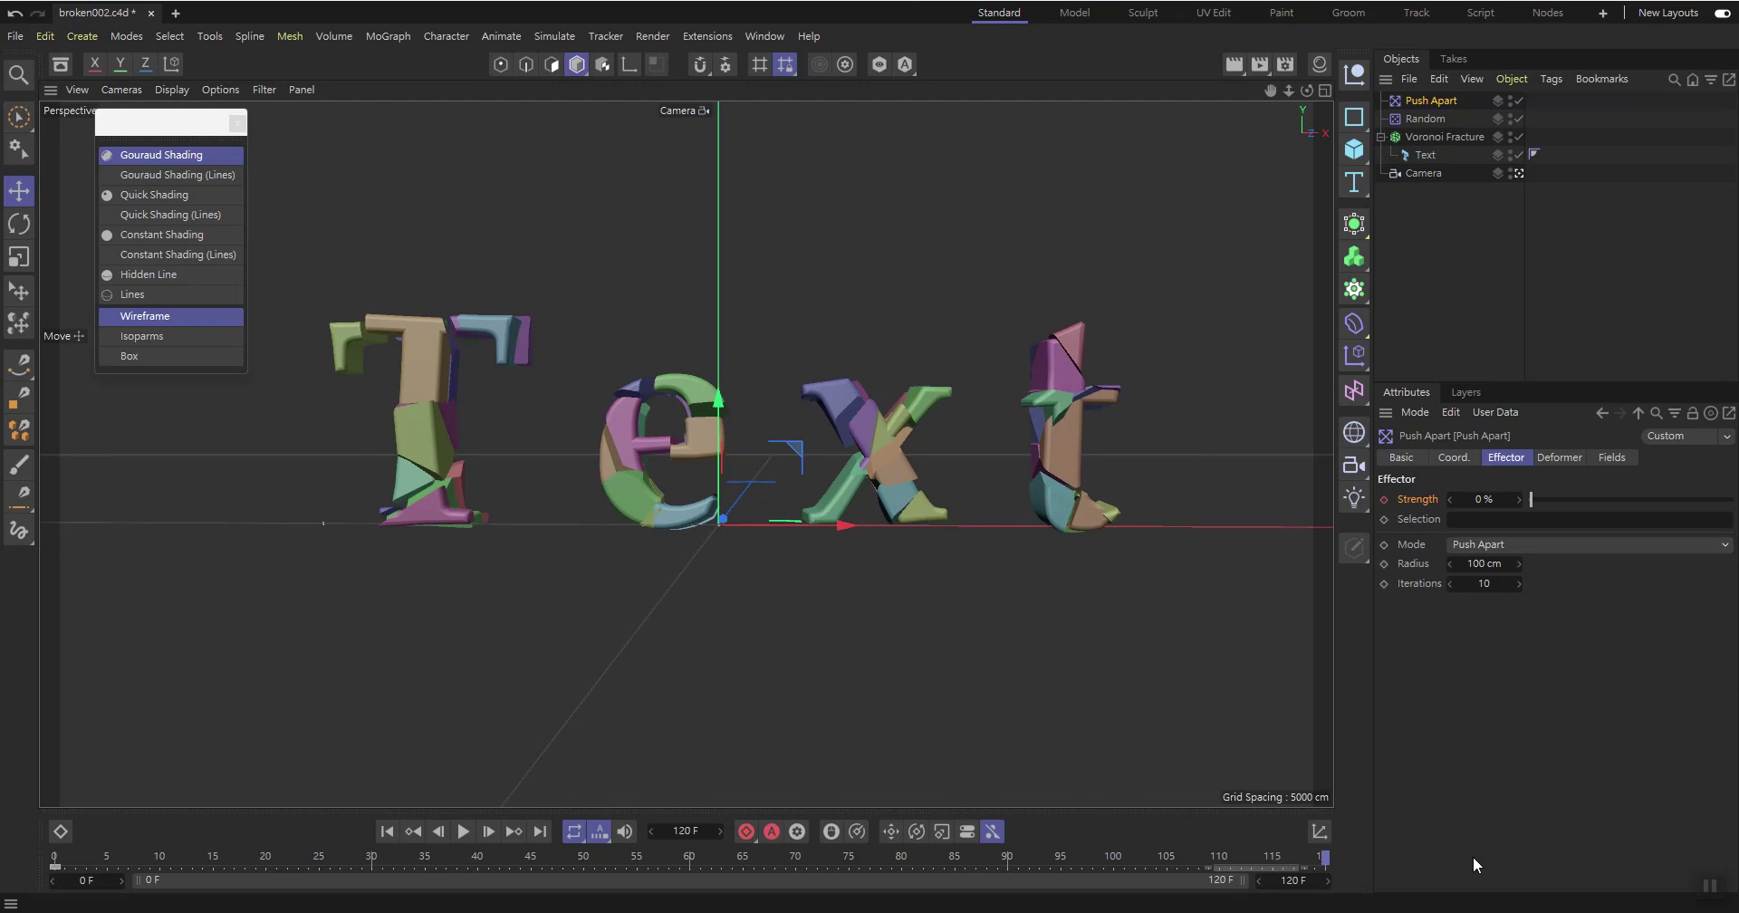
click(1466, 498)
text(3)
key(Return)
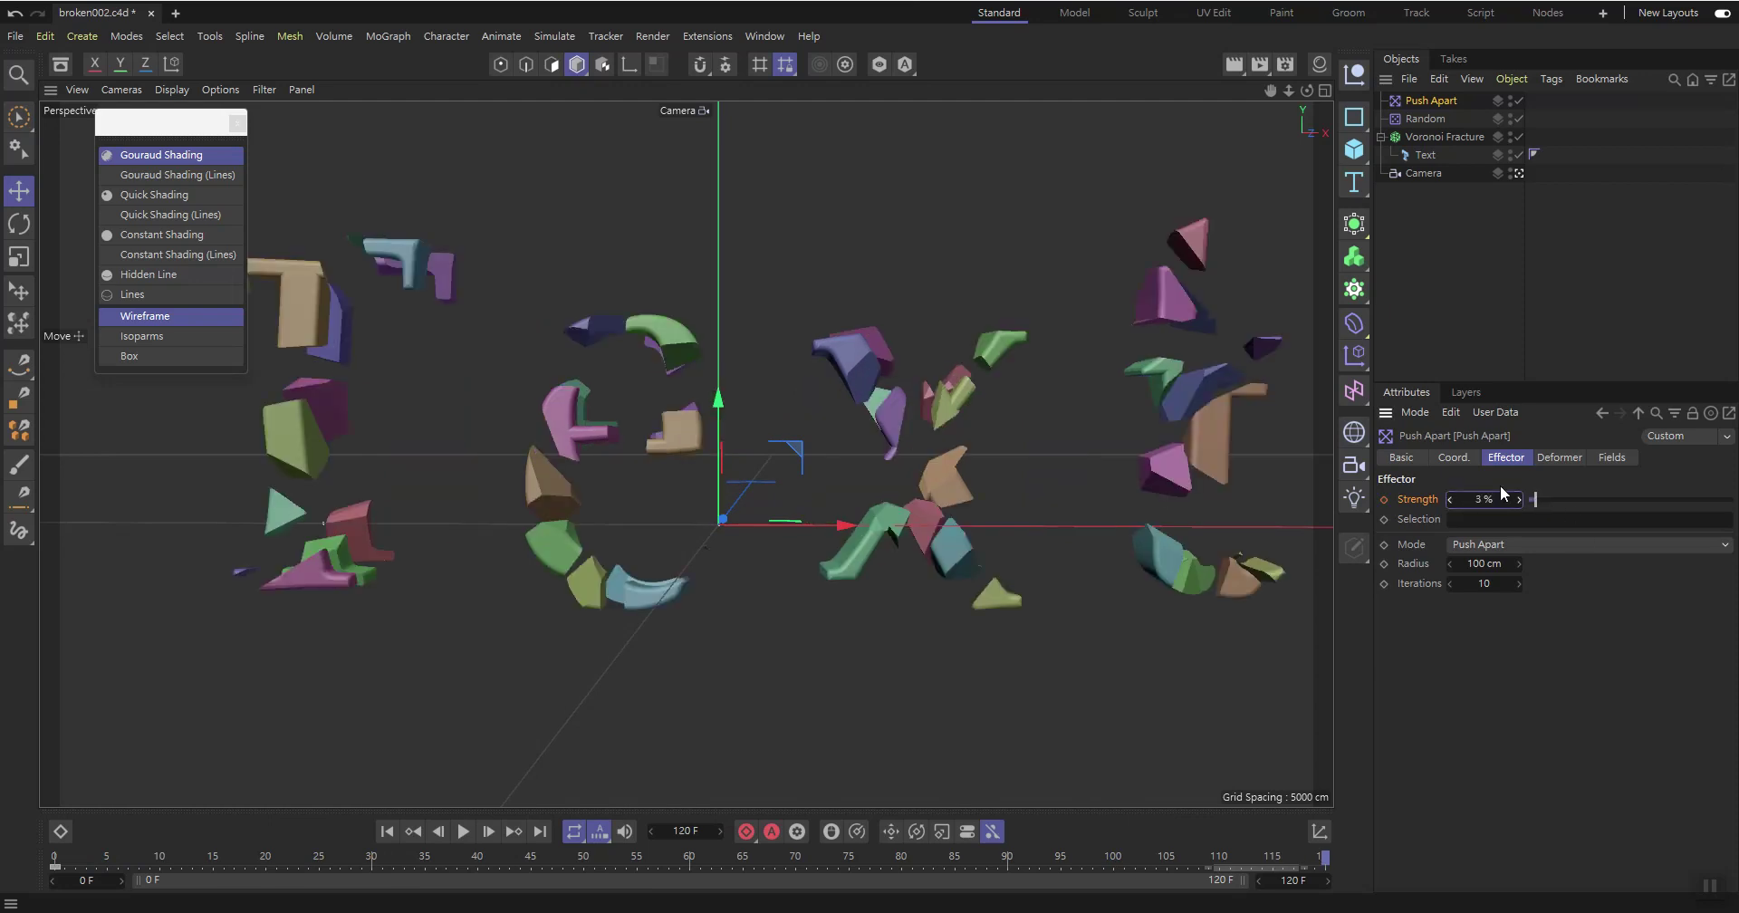
click(1383, 500)
key(F8)
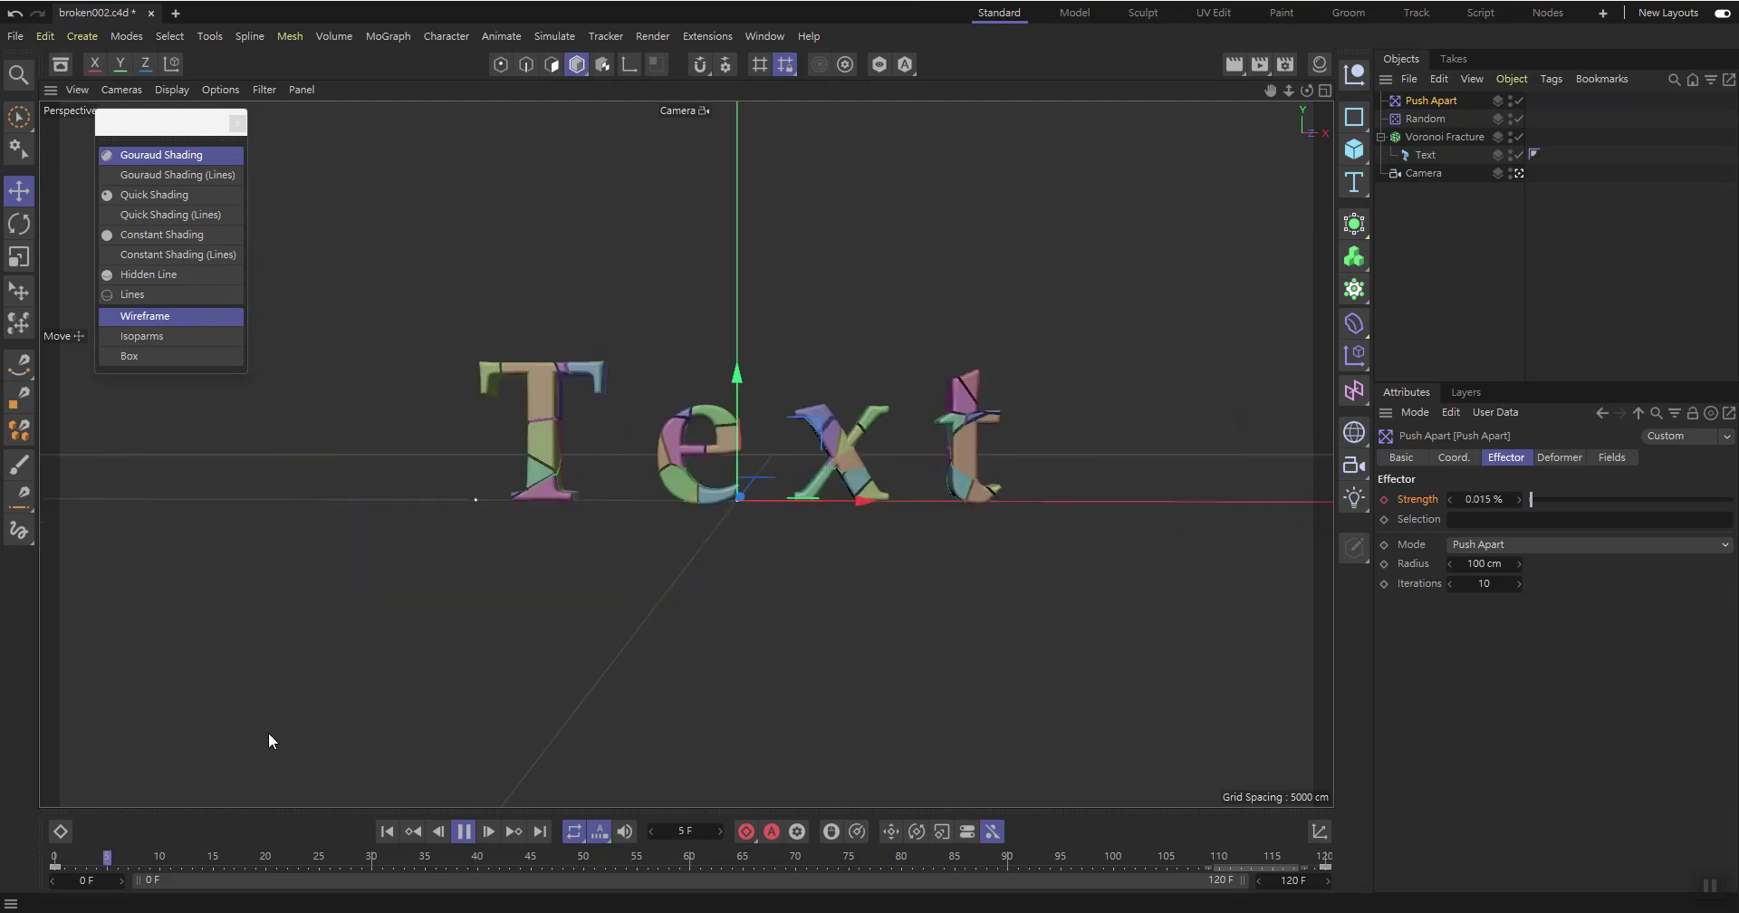
key(F8)
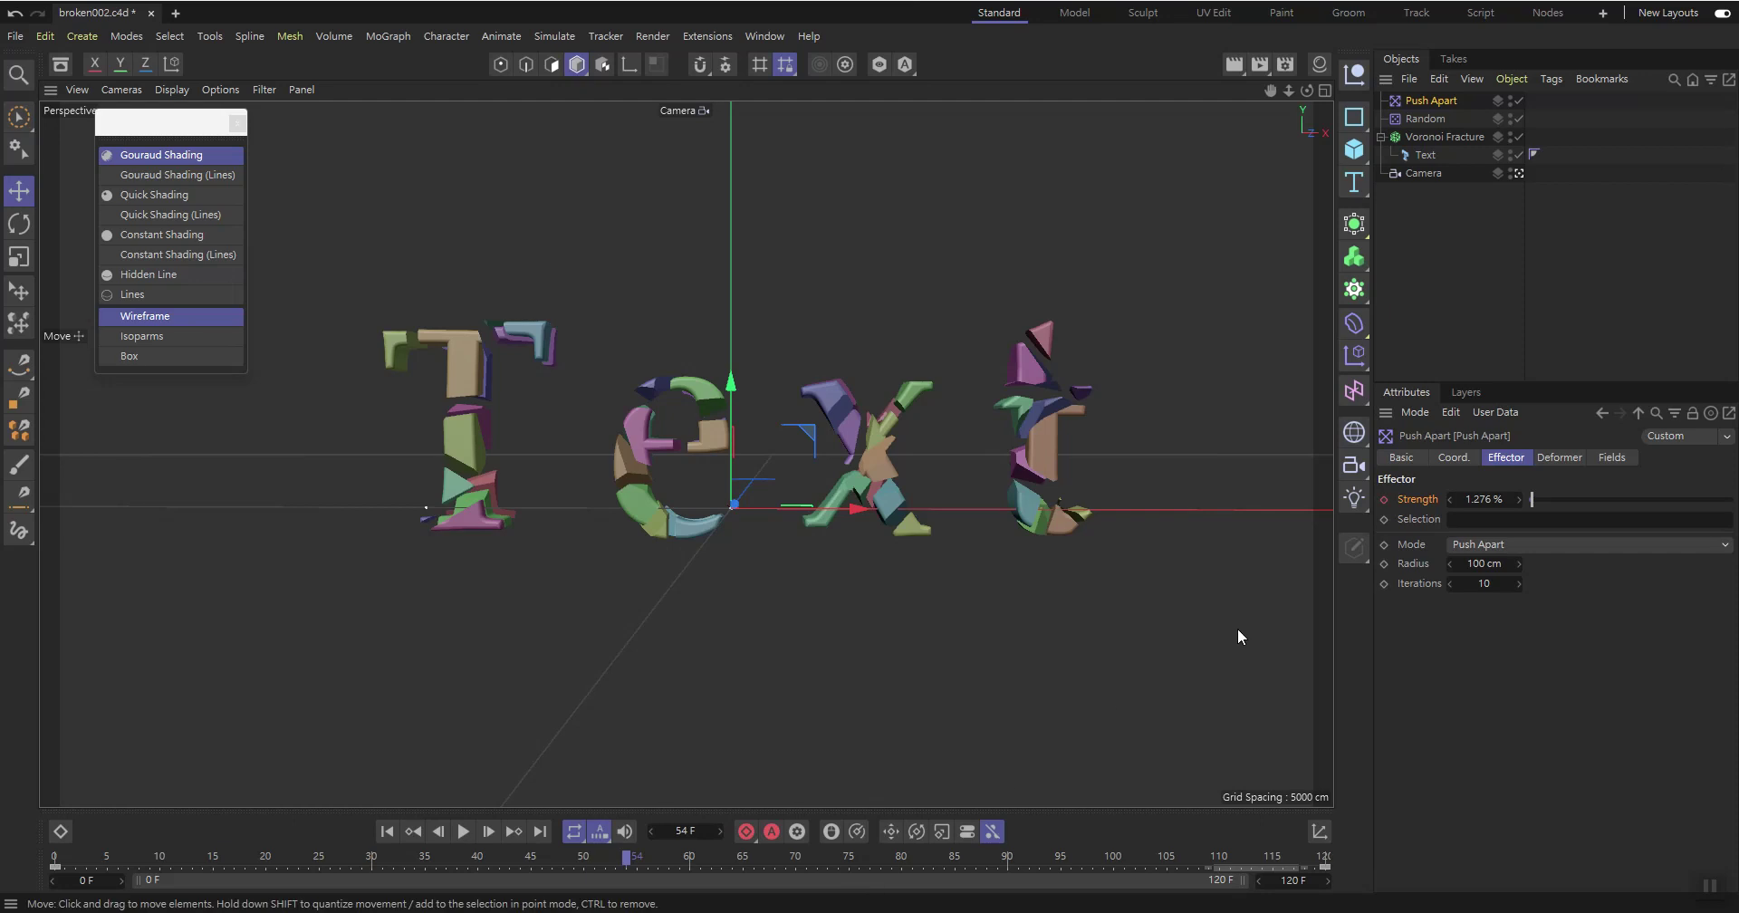
Rename the Text object inside the fracture to BROKEN
click(1428, 155)
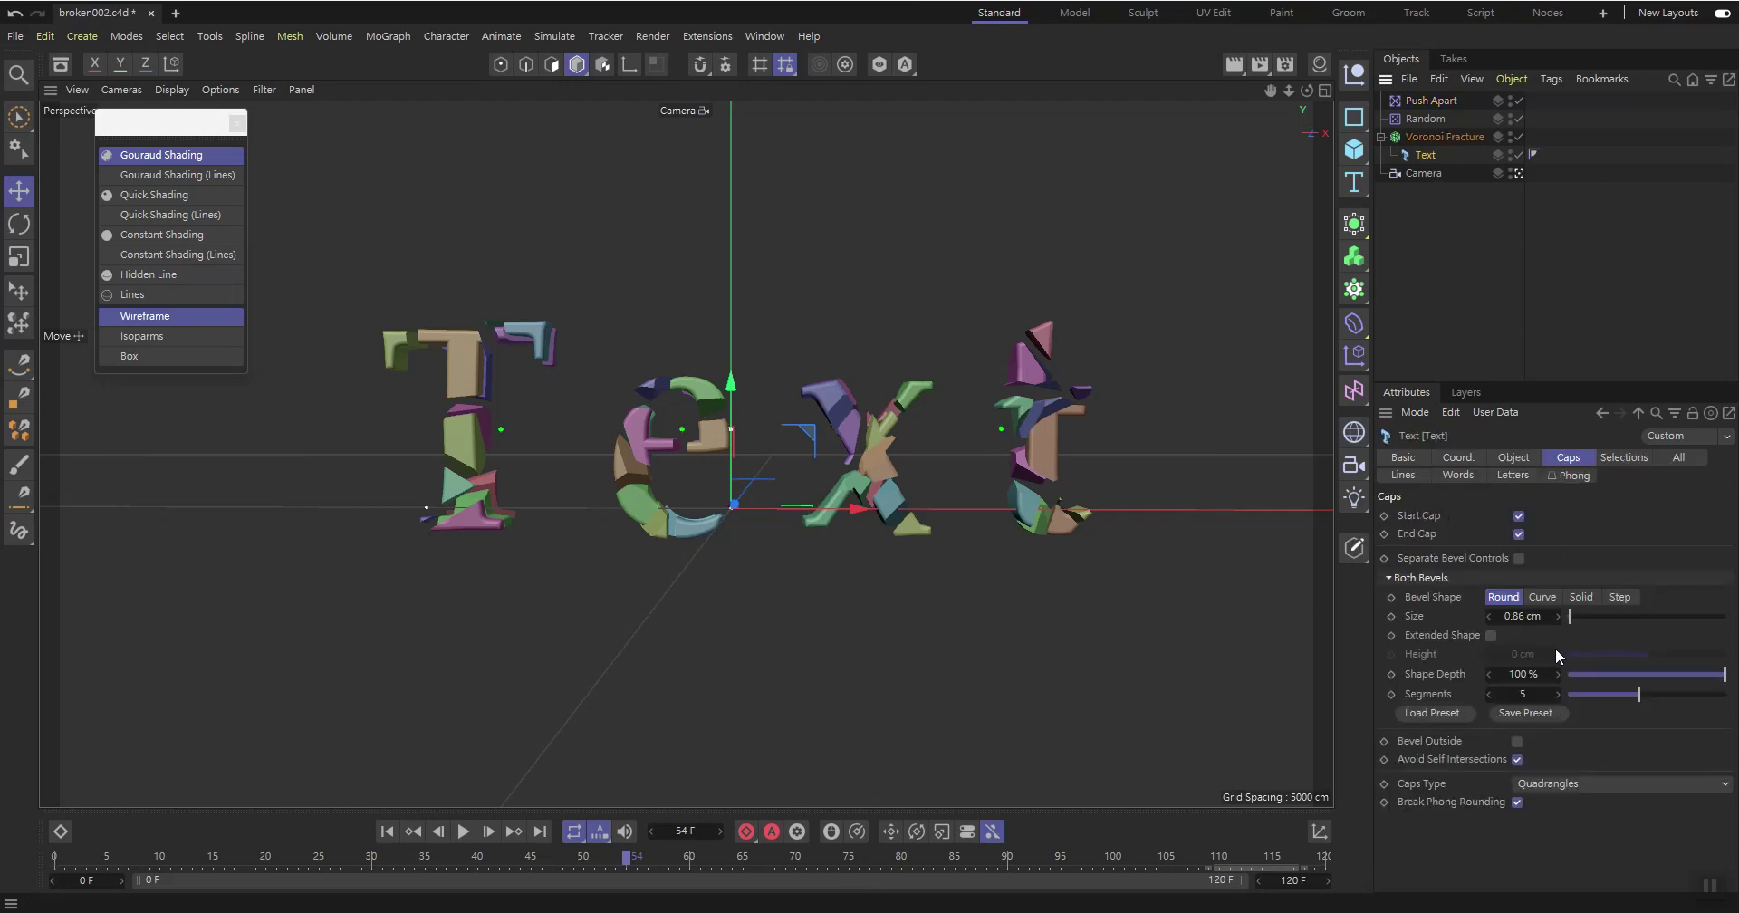
click(1403, 458)
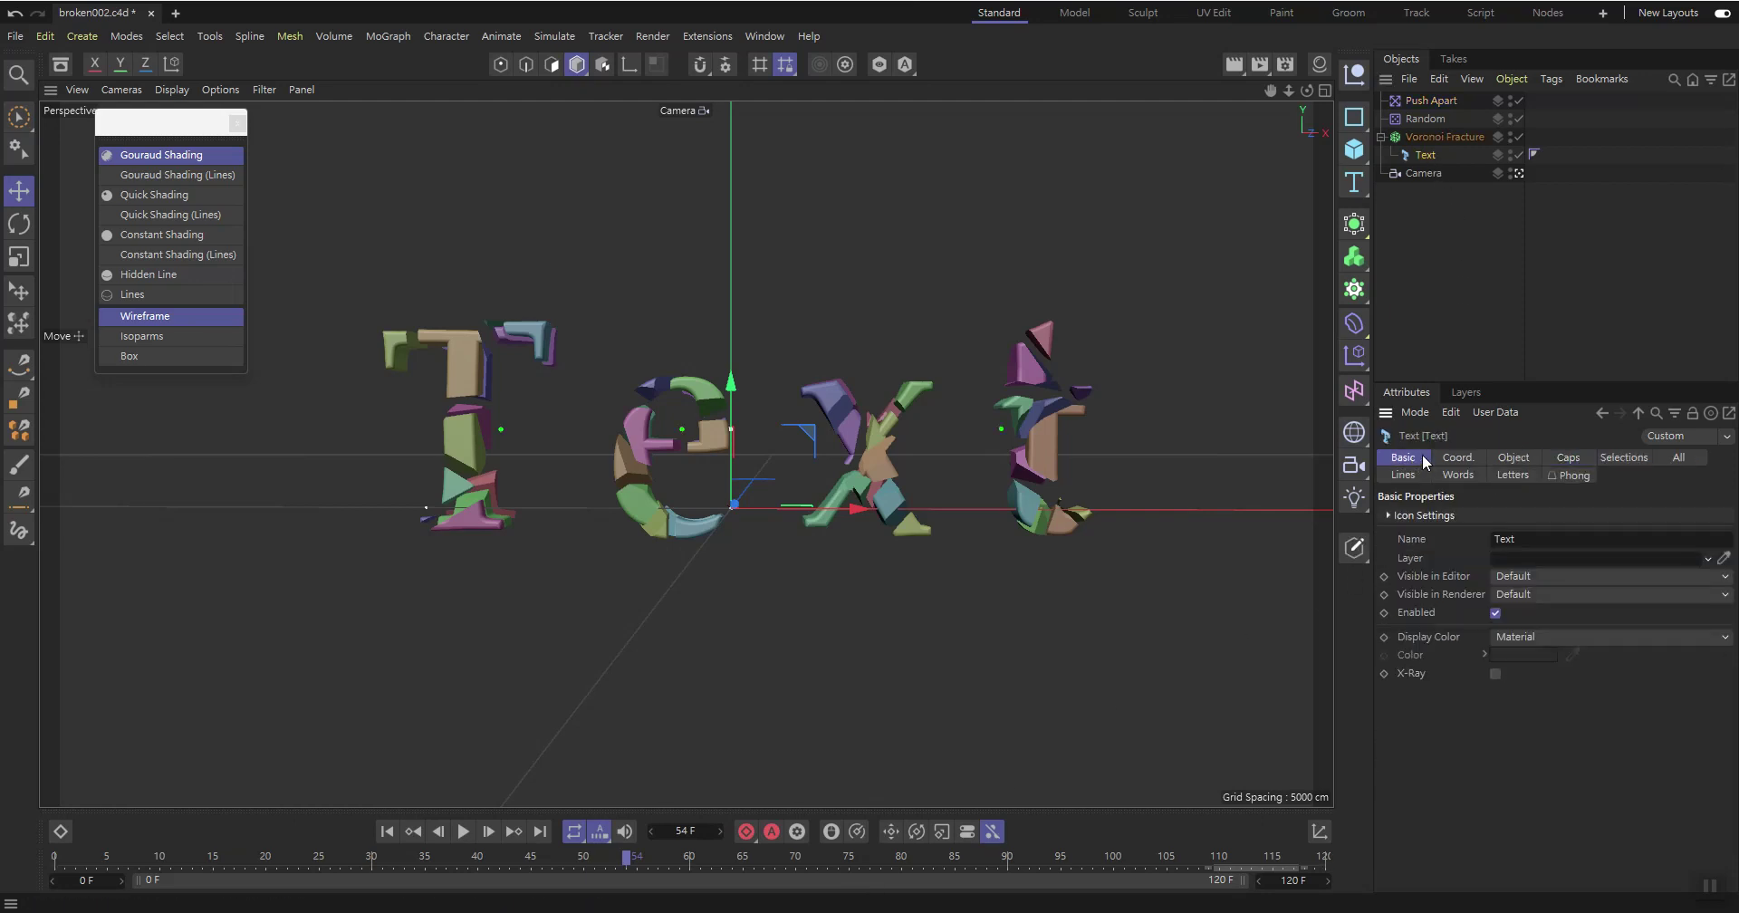
click(1539, 538)
text(BROKEN)
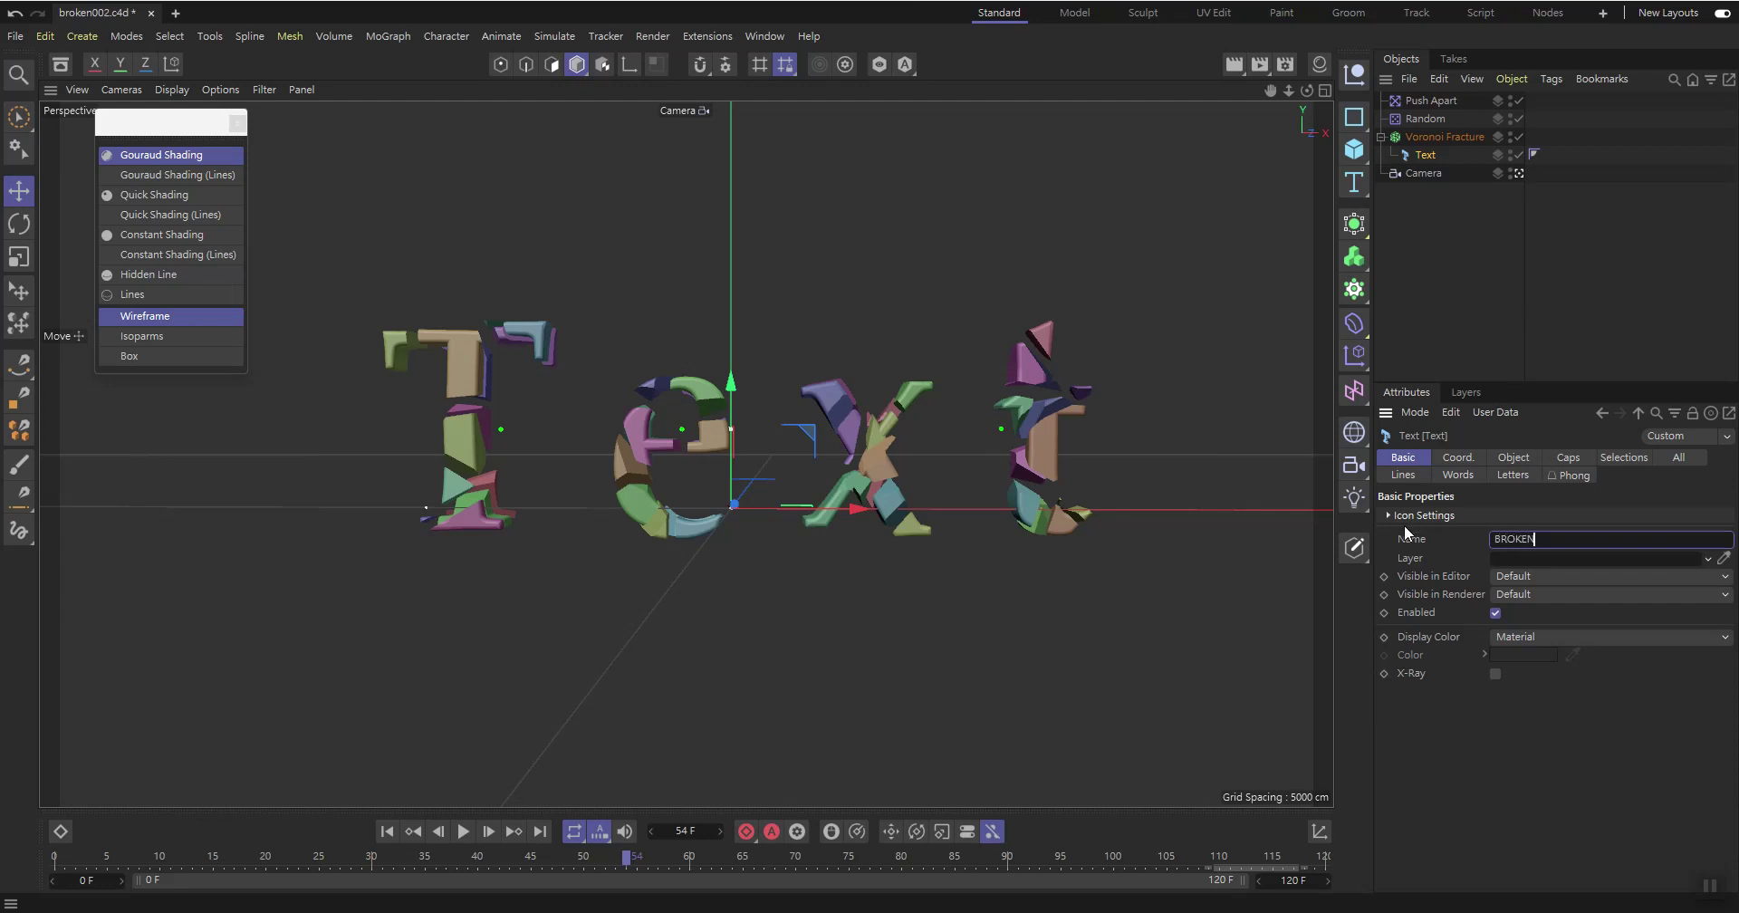
key(Return)
click(1447, 137)
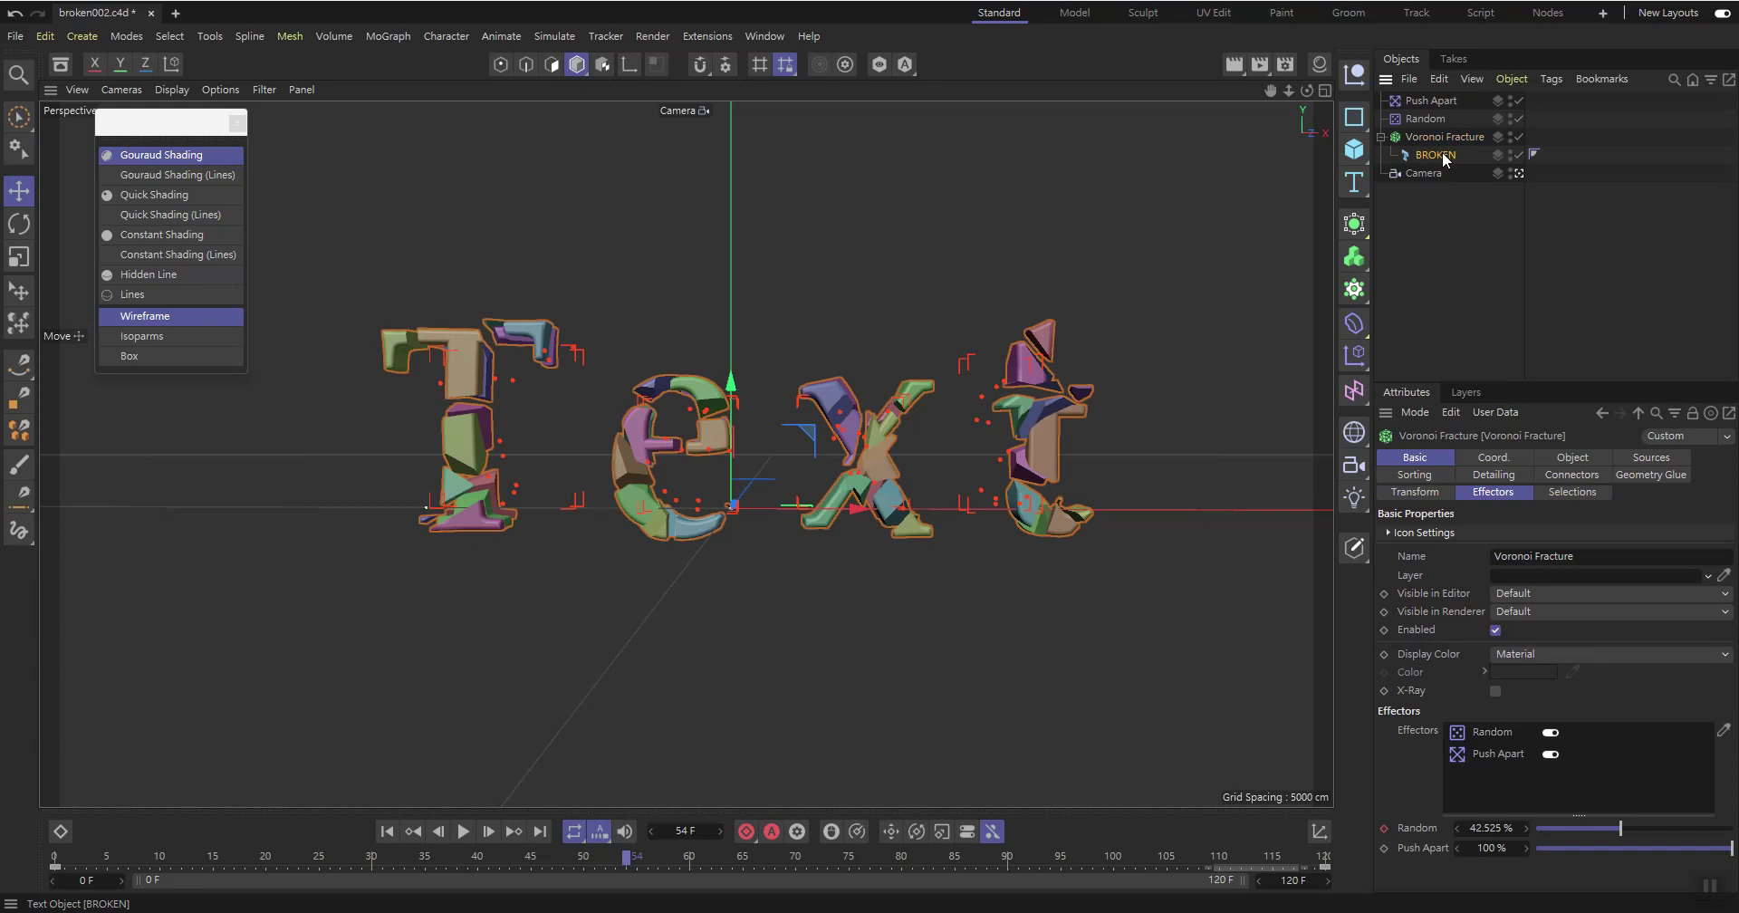
click(1442, 155)
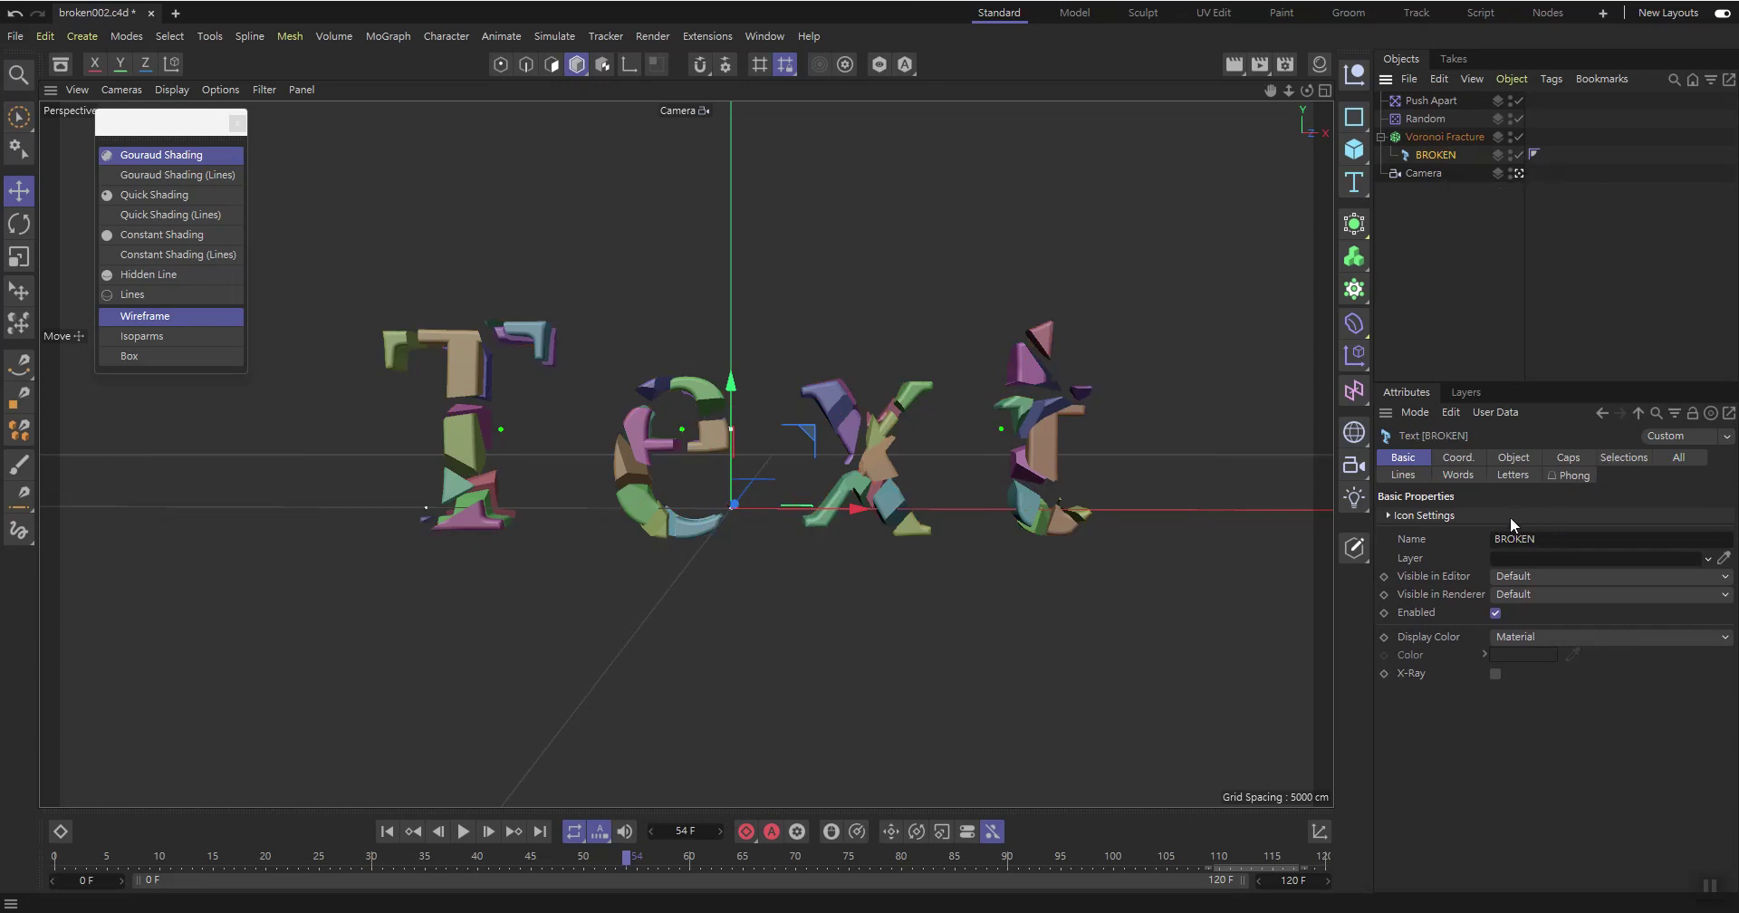
Replace the spelled text 'Text' with BROKEN and rewind to frame 0 to see intact letters
drag(1527, 542, 1505, 541)
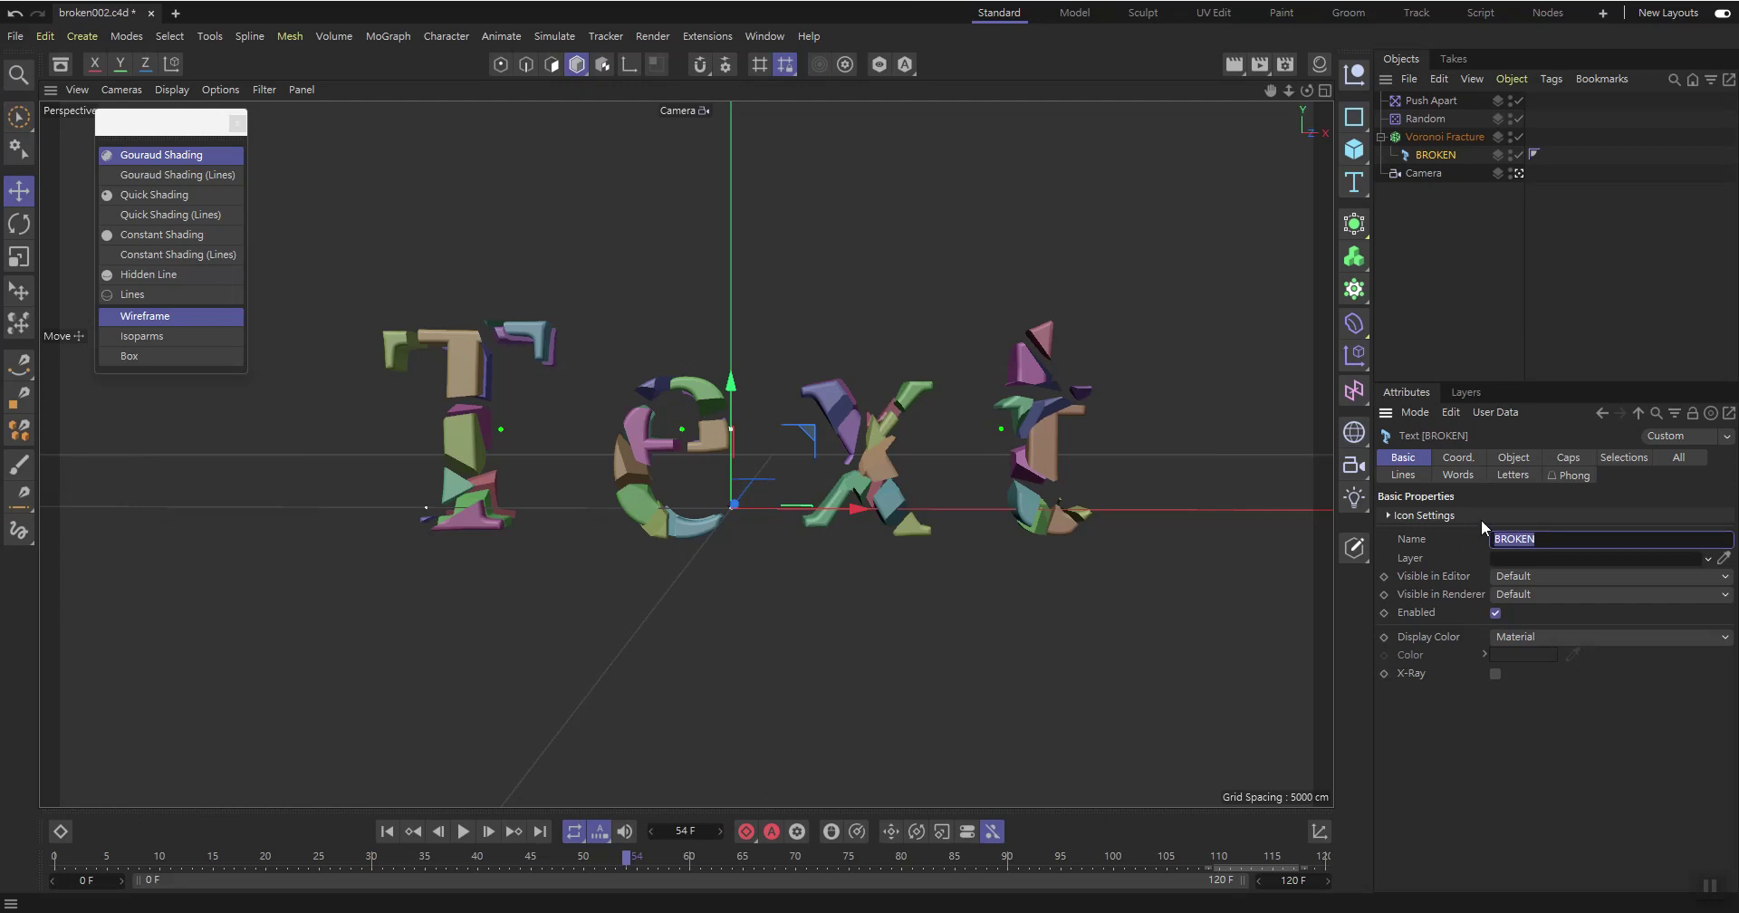
click(1471, 460)
click(1510, 460)
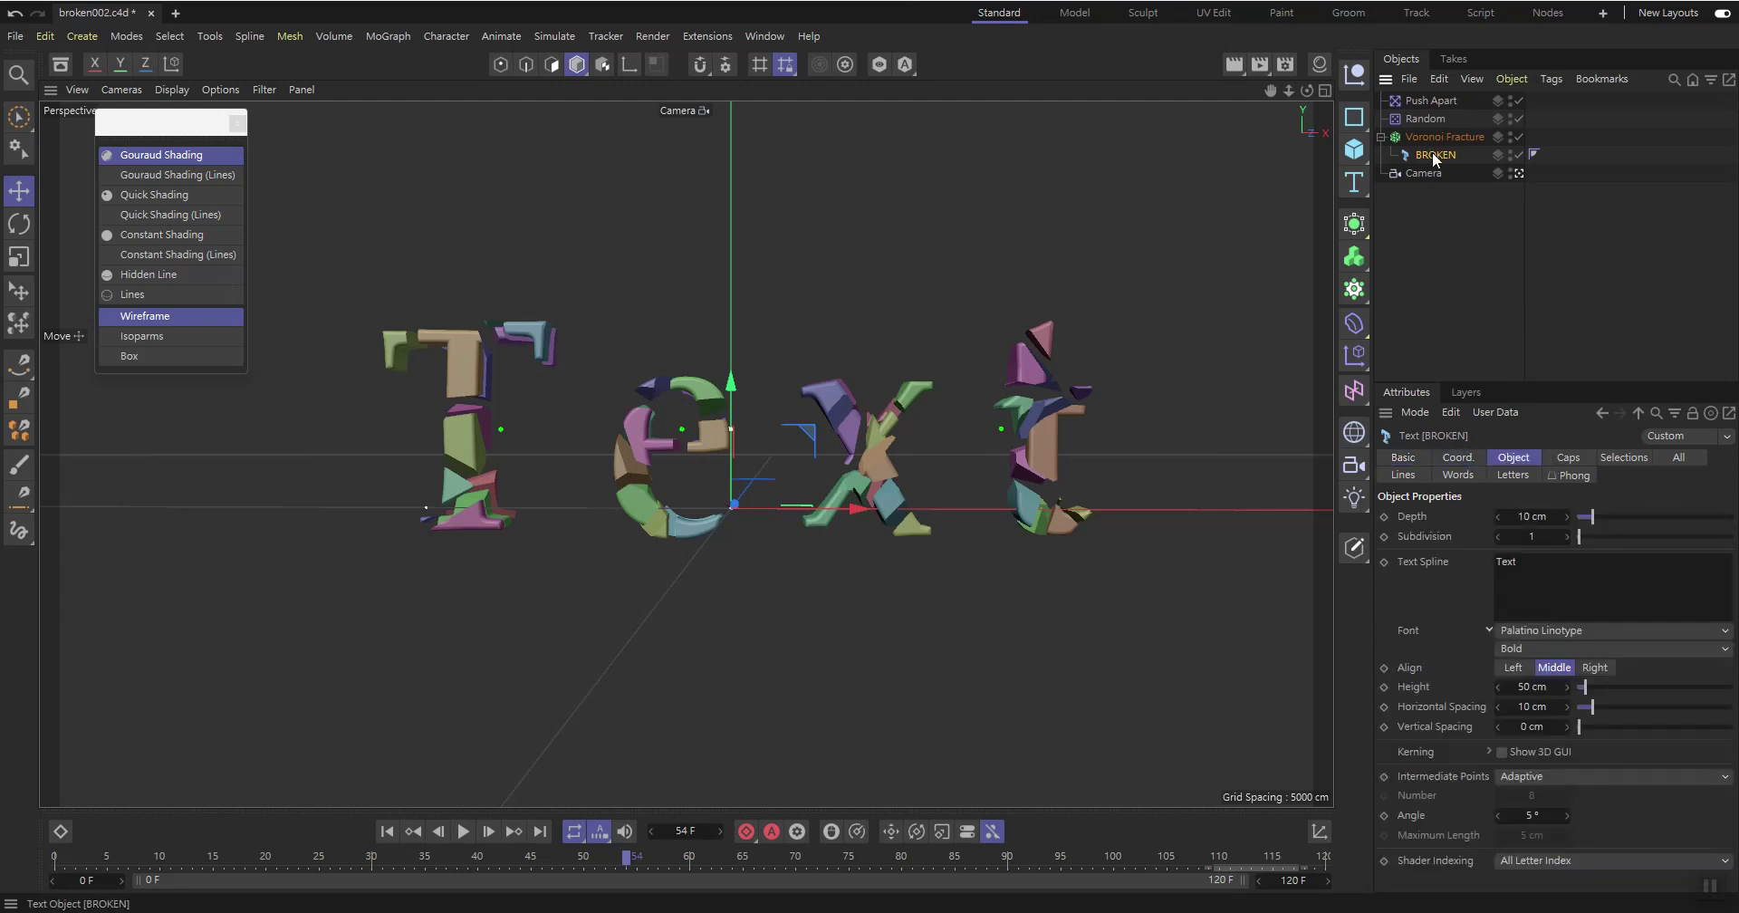
double_click(1505, 561)
text(BROKEN)
click(1349, 623)
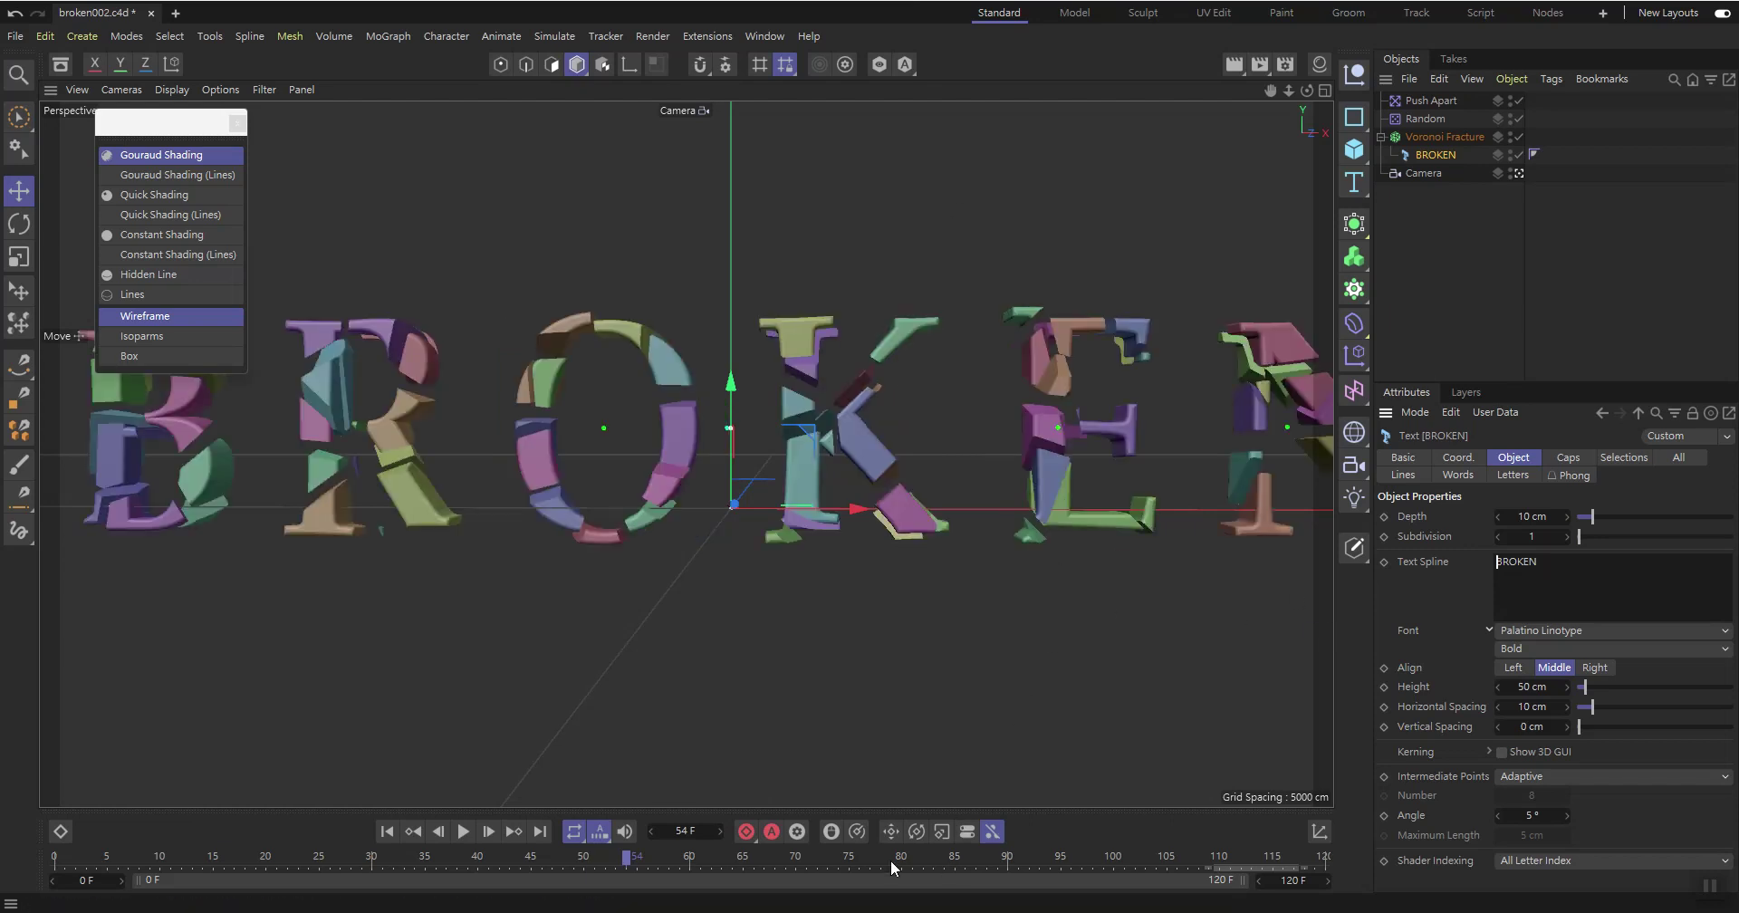
drag(647, 871, 27, 864)
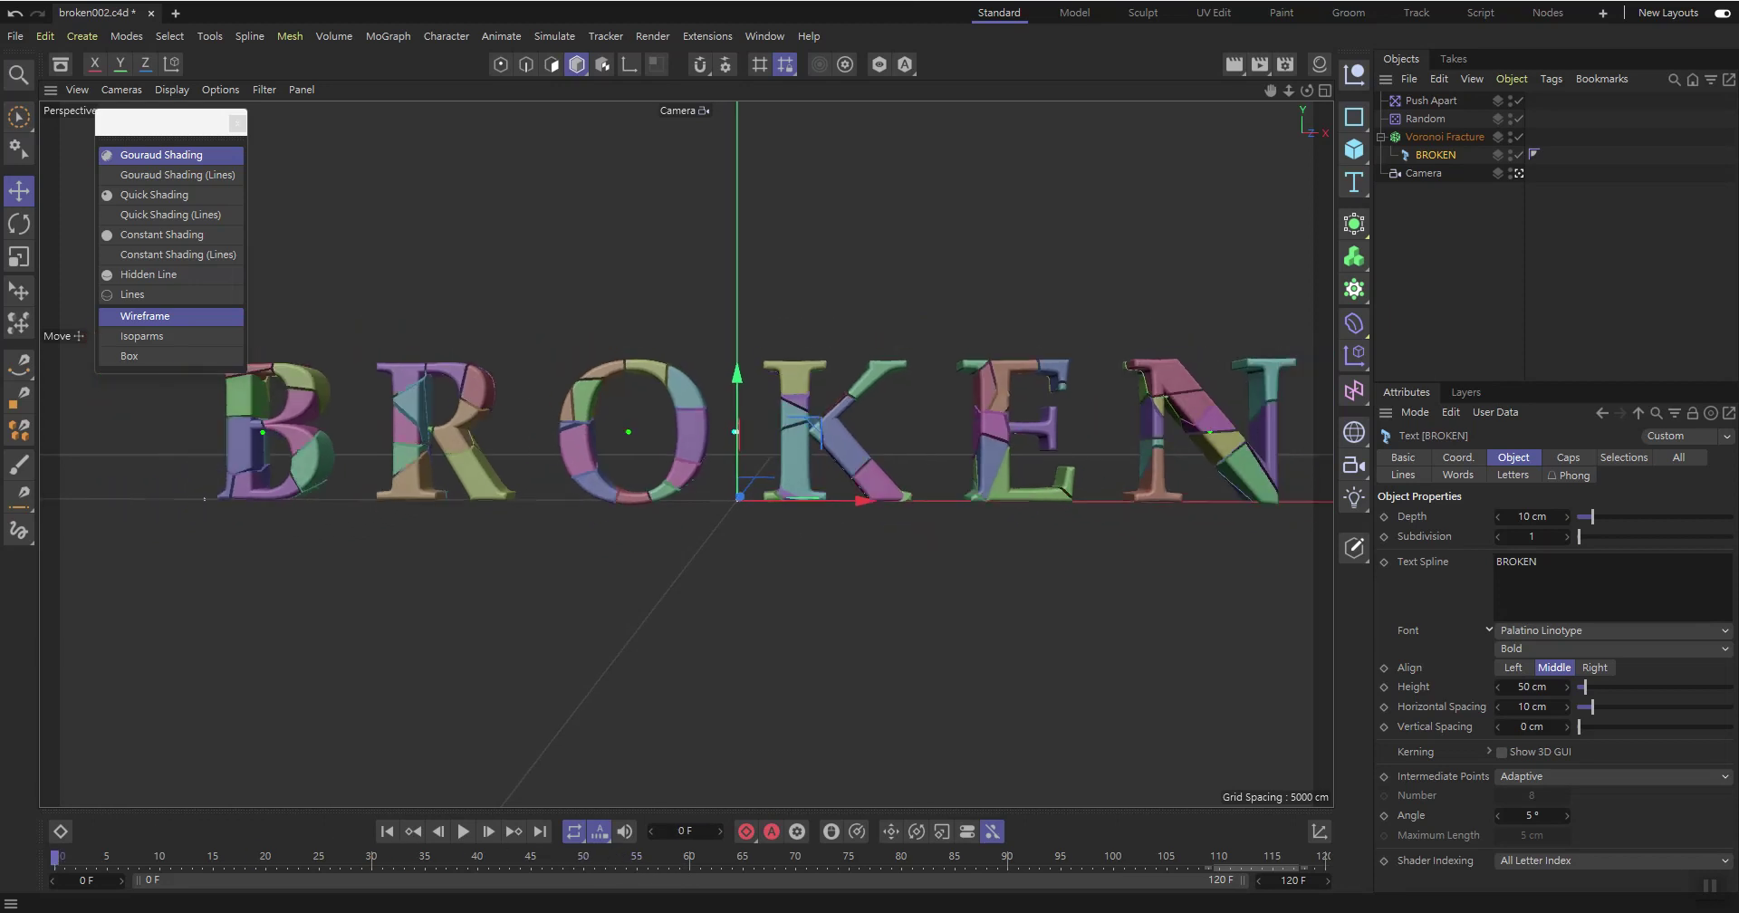
Preview the fracture, then at frame 120 pull the camera back and slide it sideways
click(462, 832)
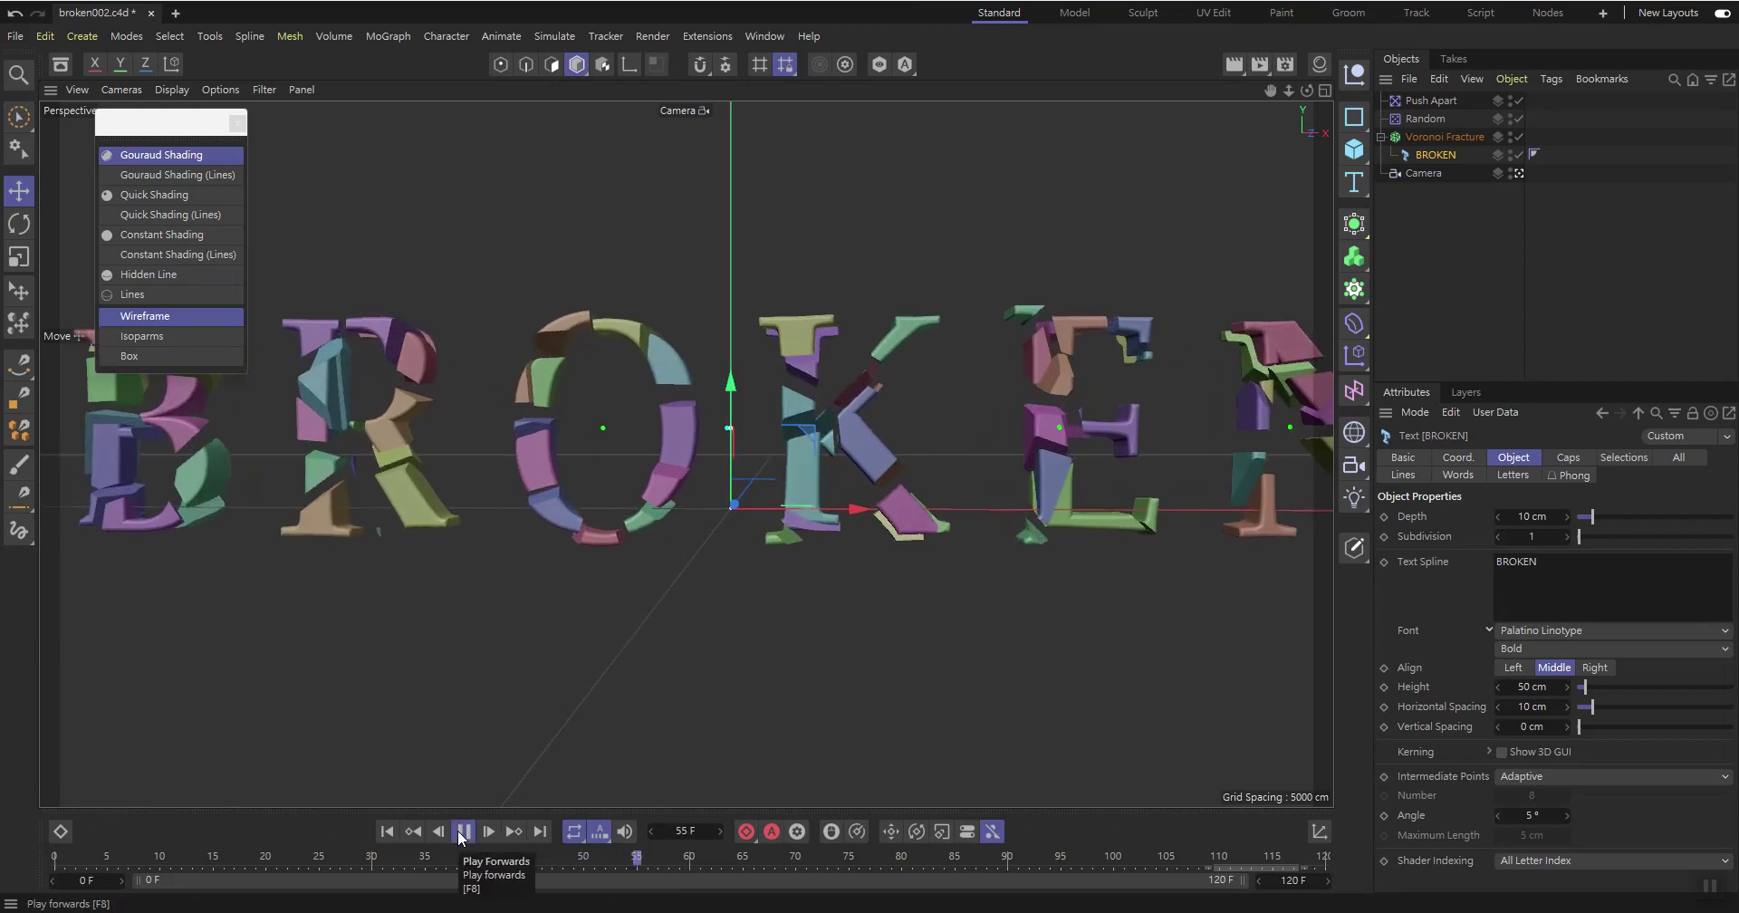
click(462, 832)
drag(987, 874, 1394, 874)
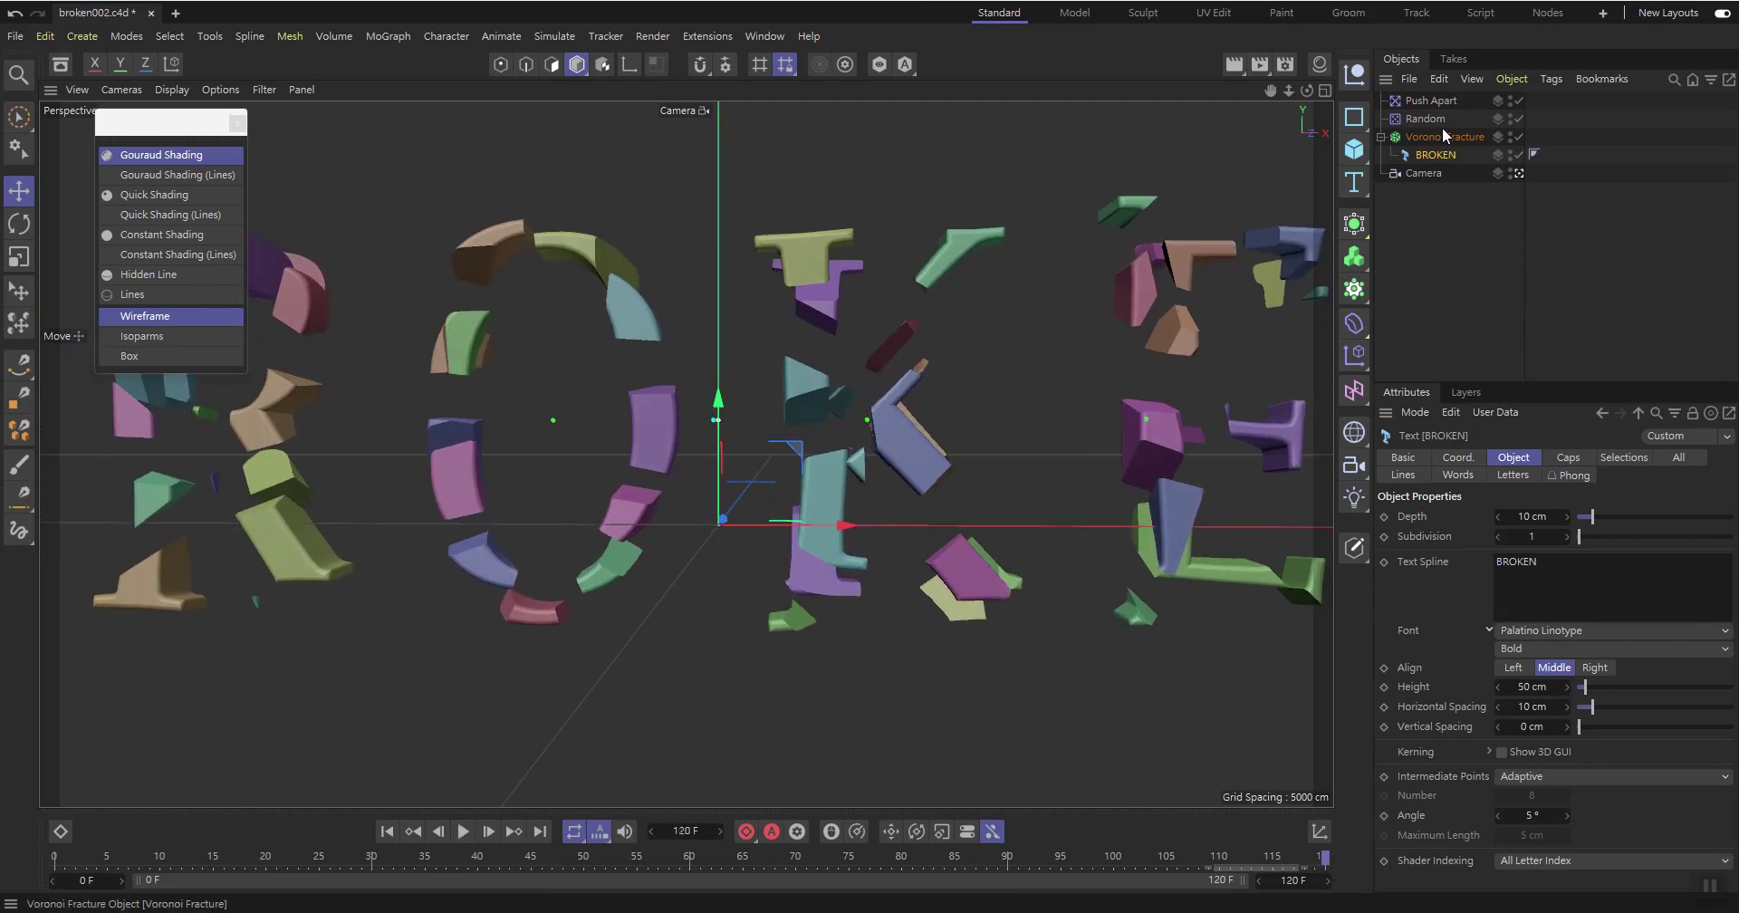
click(1425, 173)
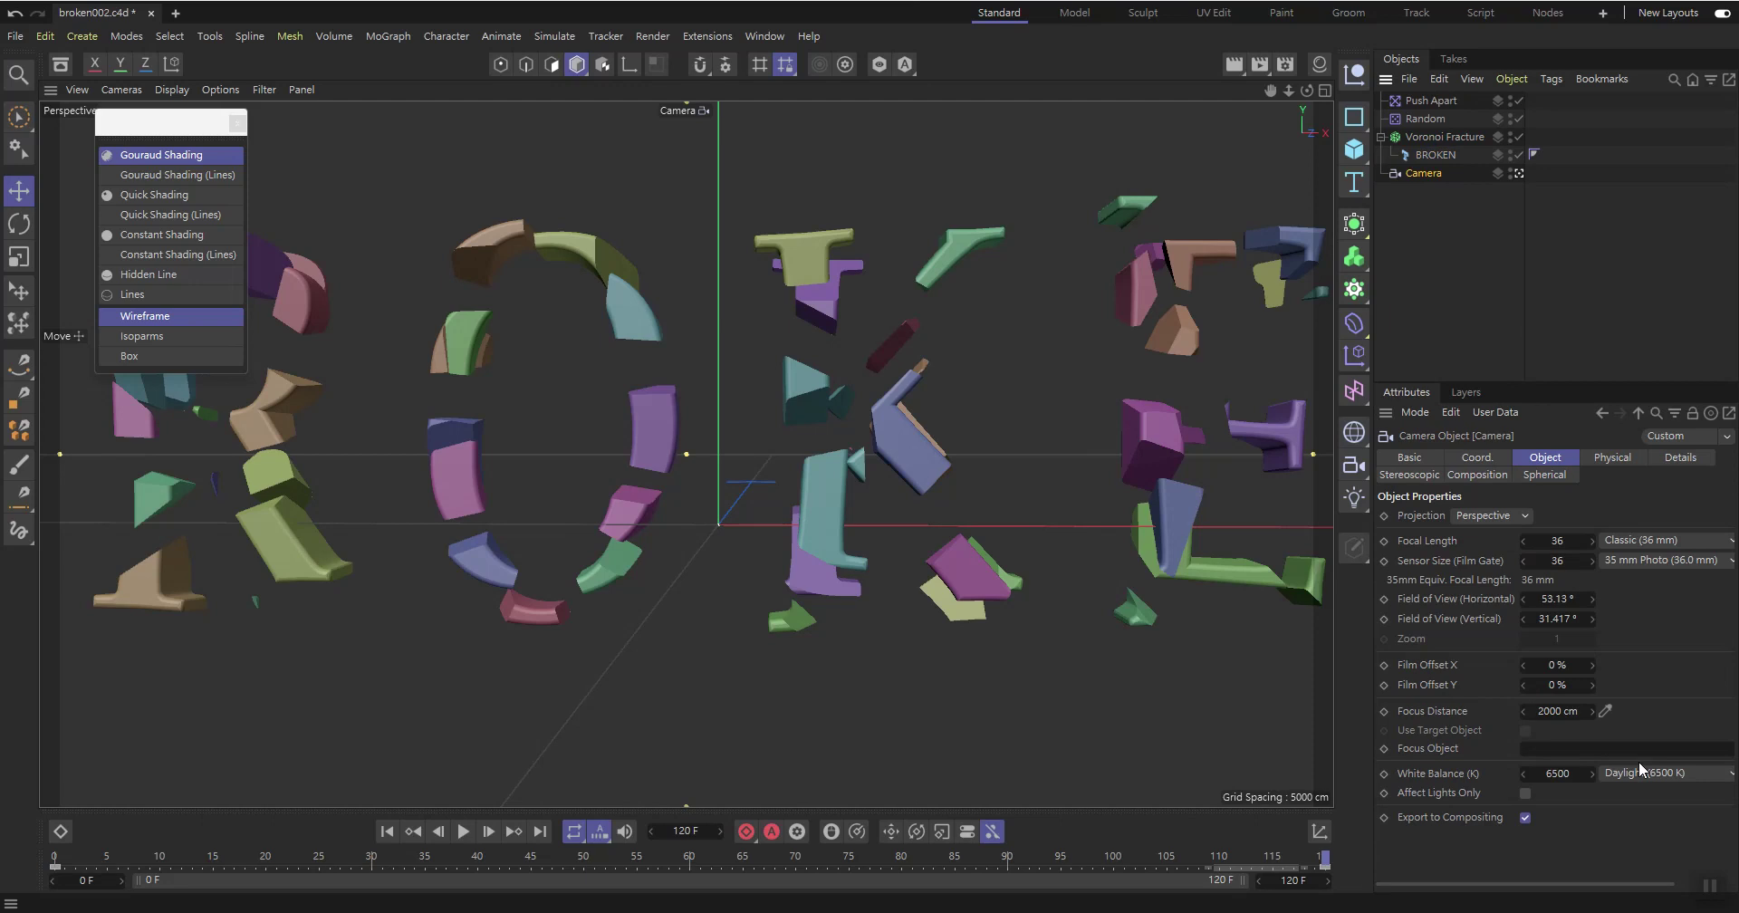
click(1480, 460)
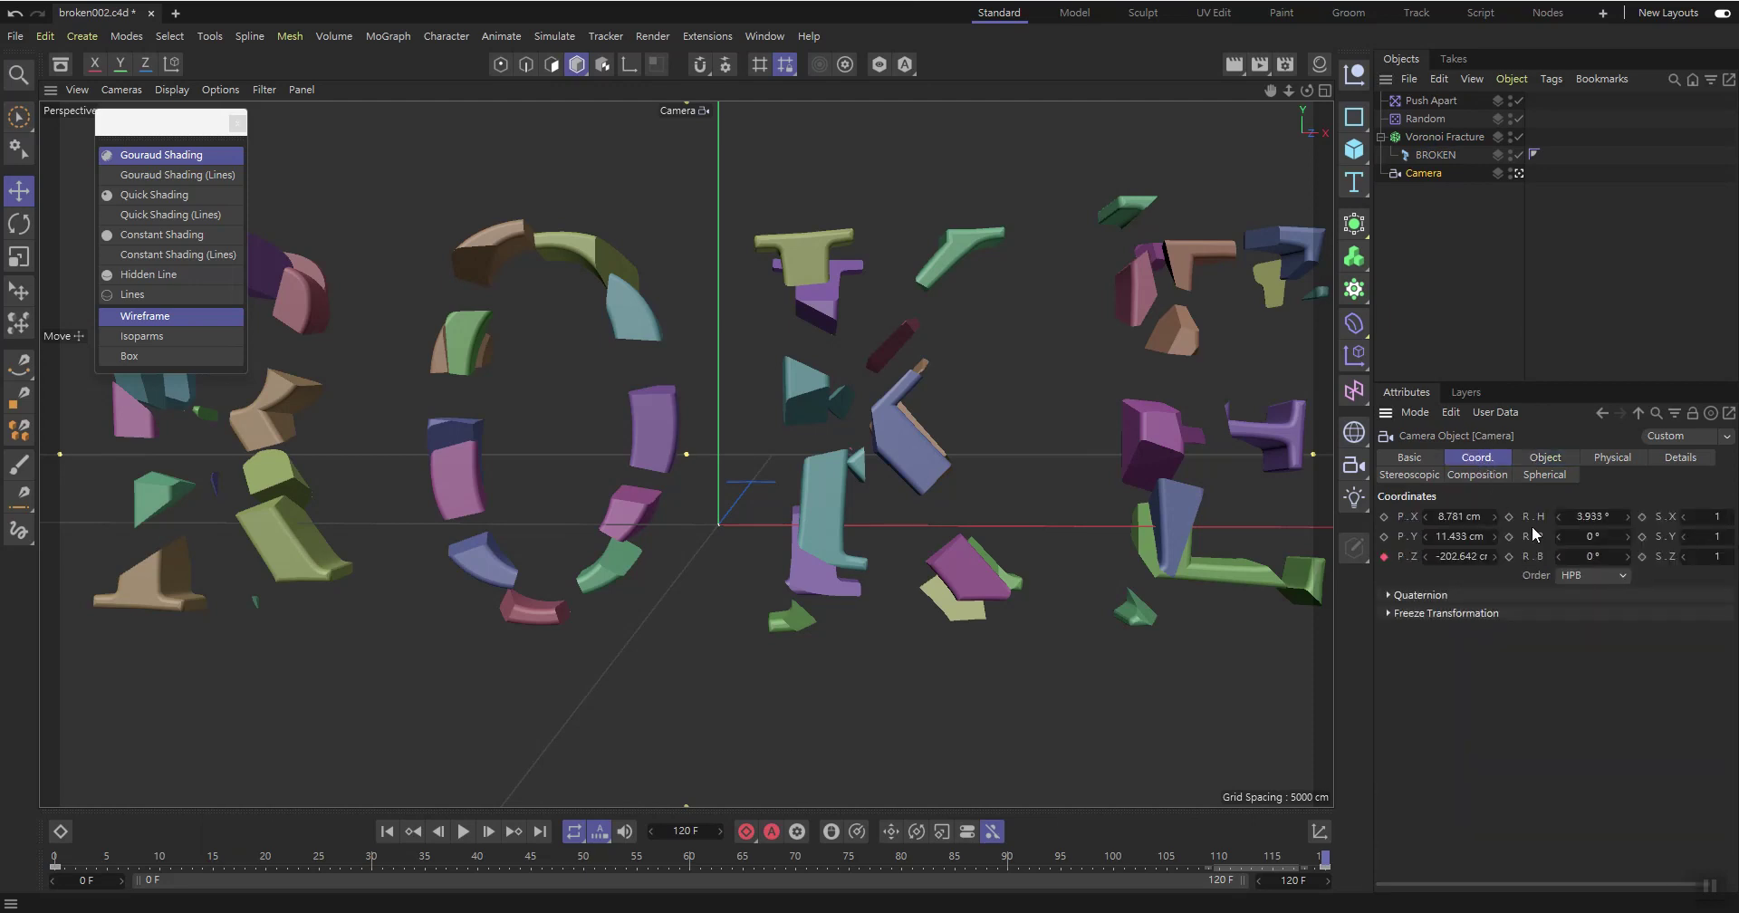
drag(1467, 556, 1394, 556)
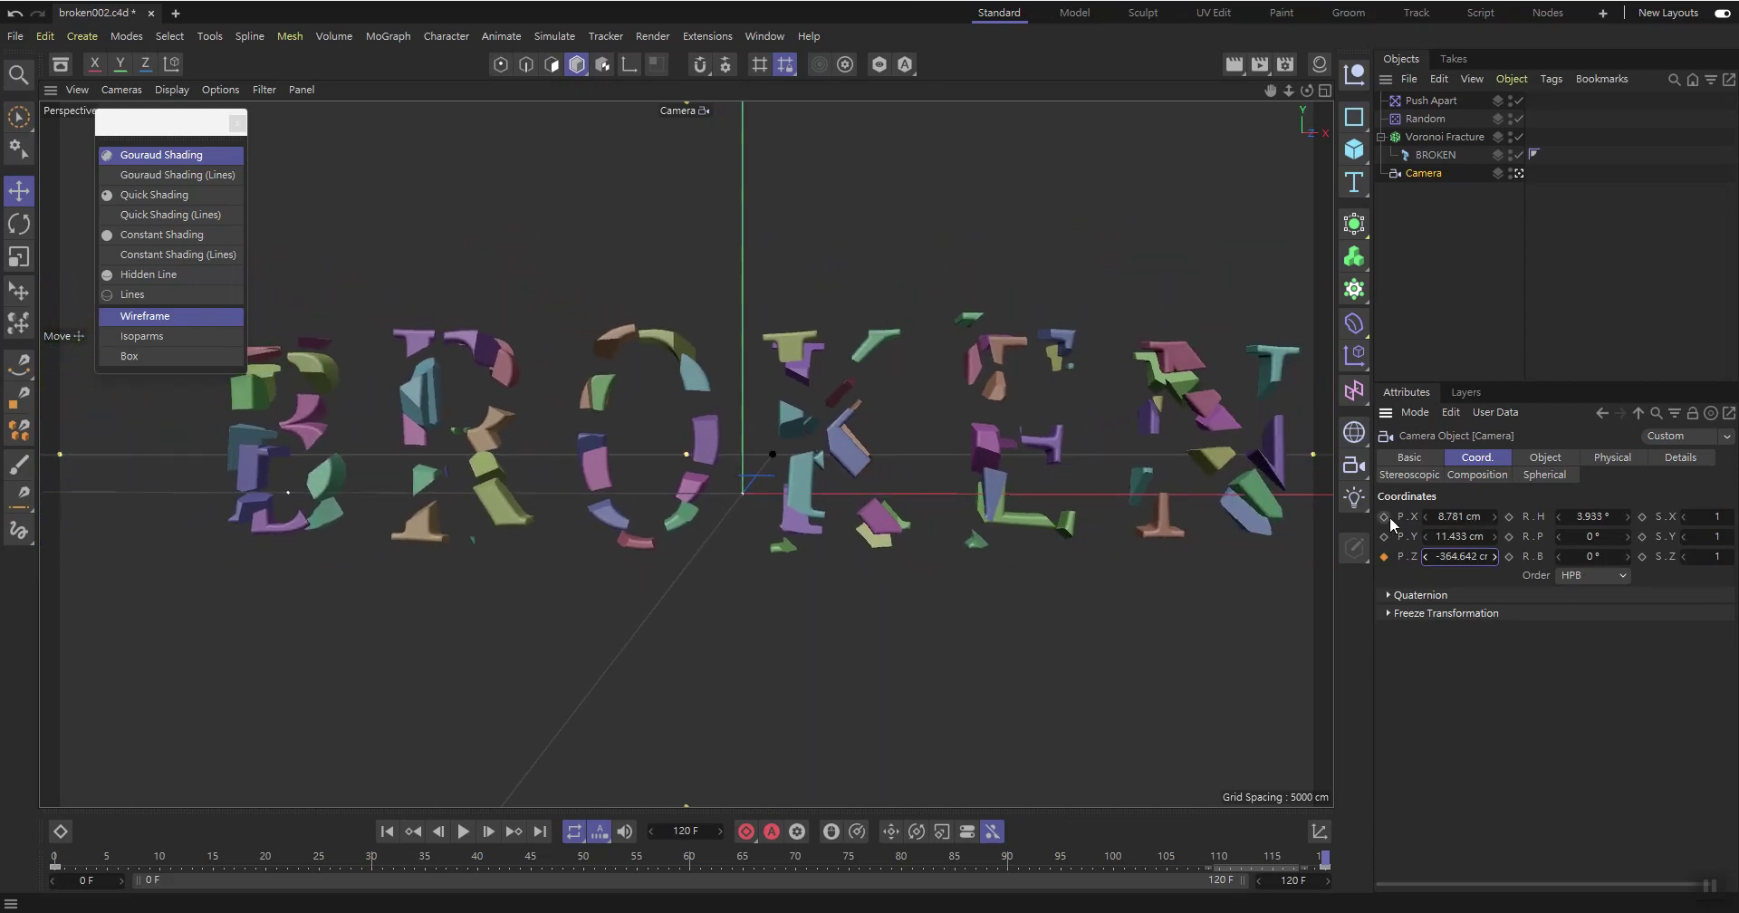
drag(1447, 516, 1447, 518)
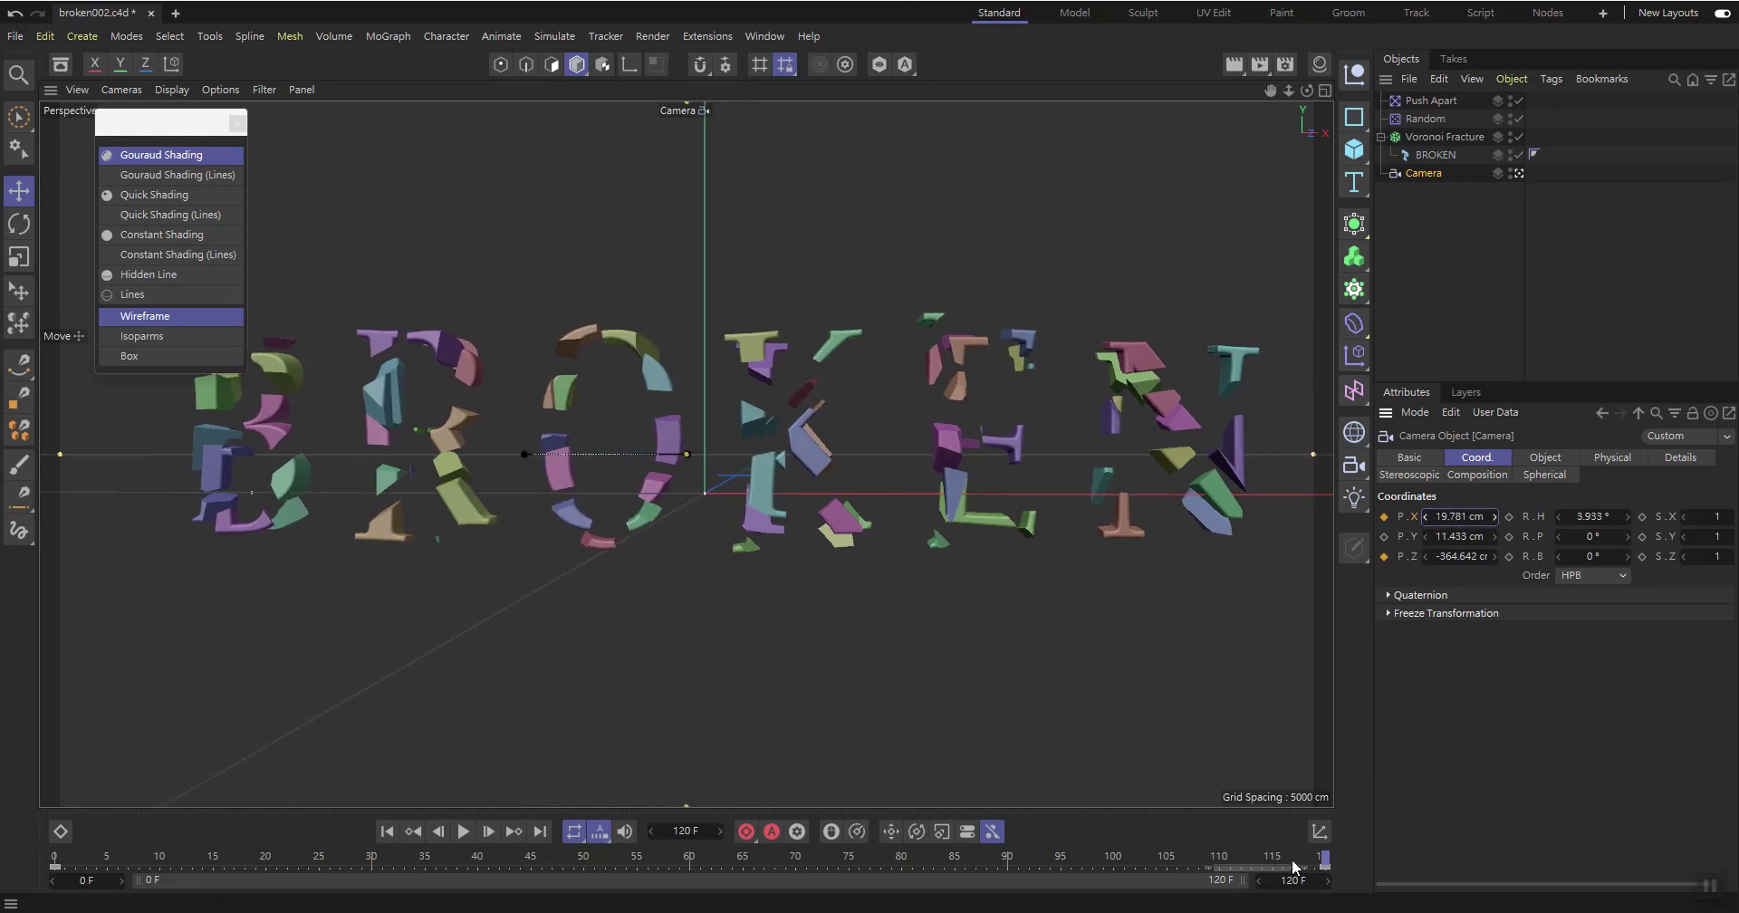
Keyframe the camera's P.X at frame 0, then key pulled-back P.Z and shifted P.X at the end
drag(1322, 858, 55, 859)
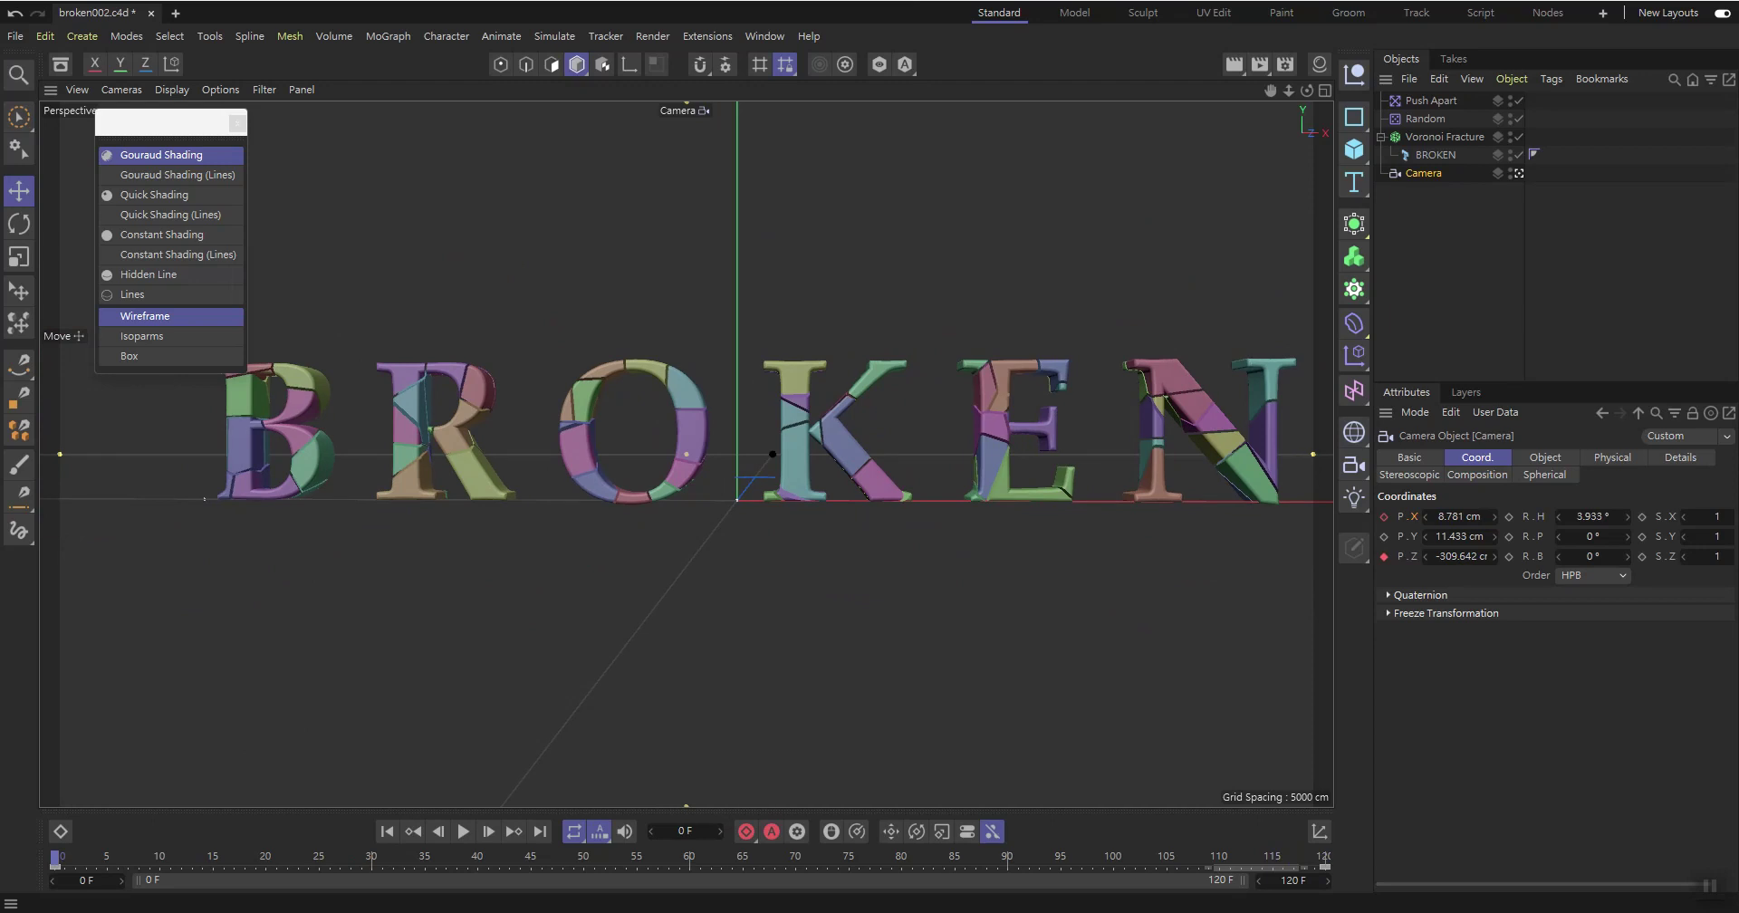
click(1383, 516)
drag(1443, 516, 1472, 516)
mouse_move(72, 862)
mouse_down()
mouse_move(56, 862)
mouse_move(1374, 889)
mouse_up()
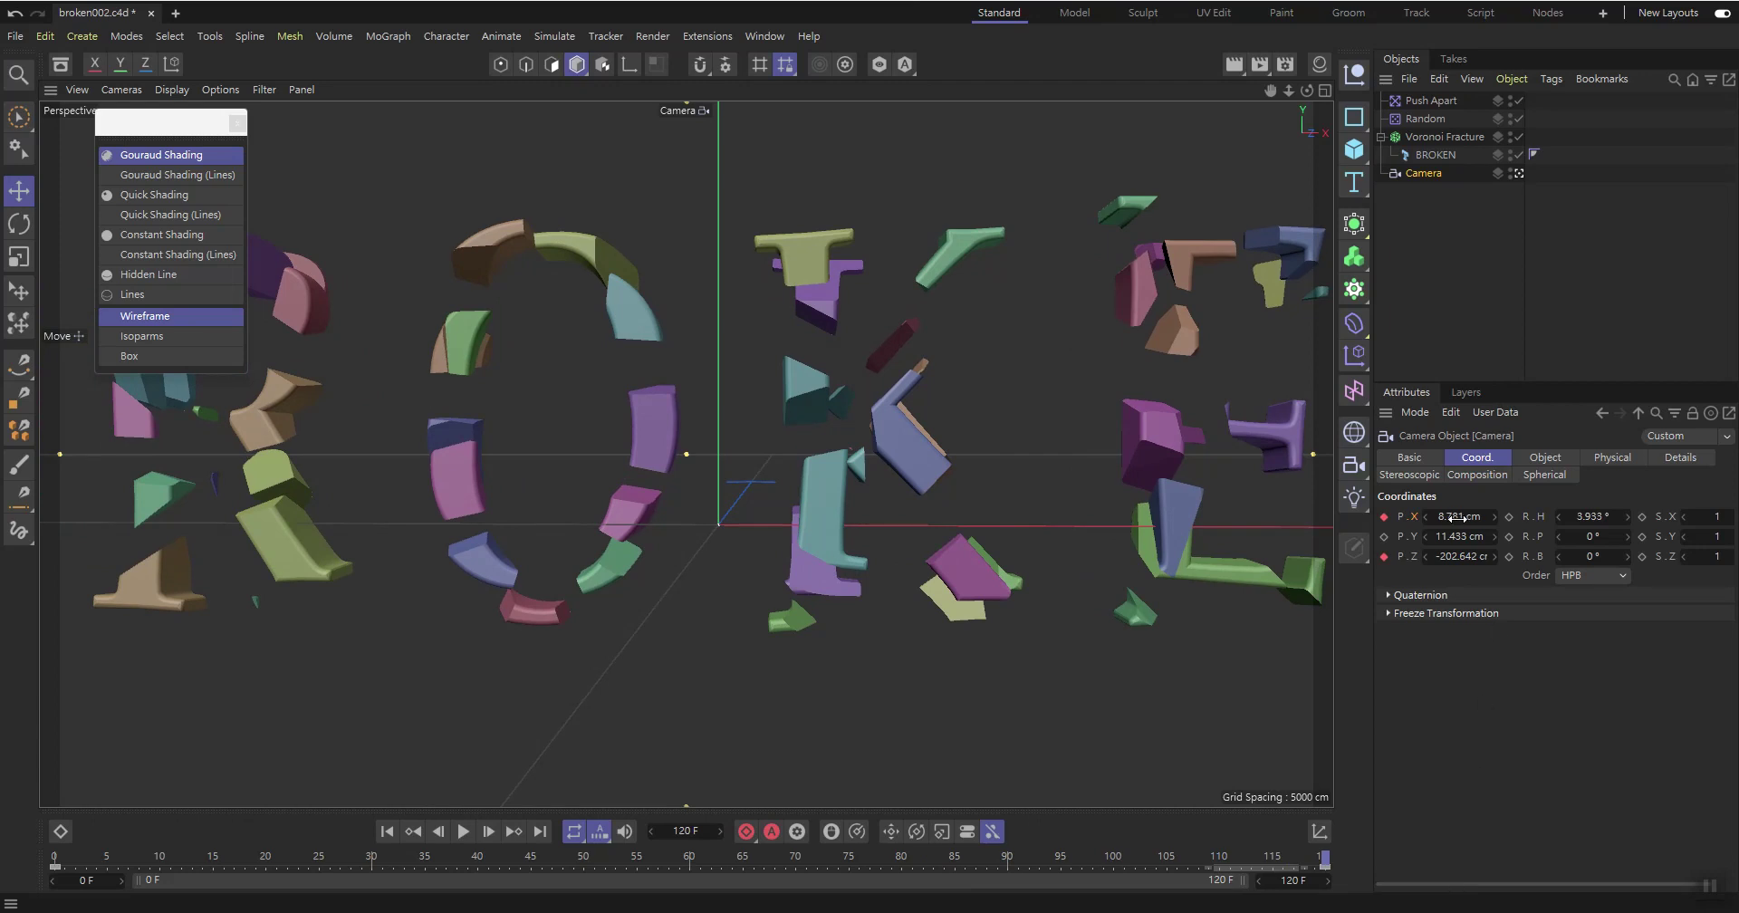
drag(1457, 547, 1368, 547)
click(1384, 556)
drag(1453, 515, 1494, 515)
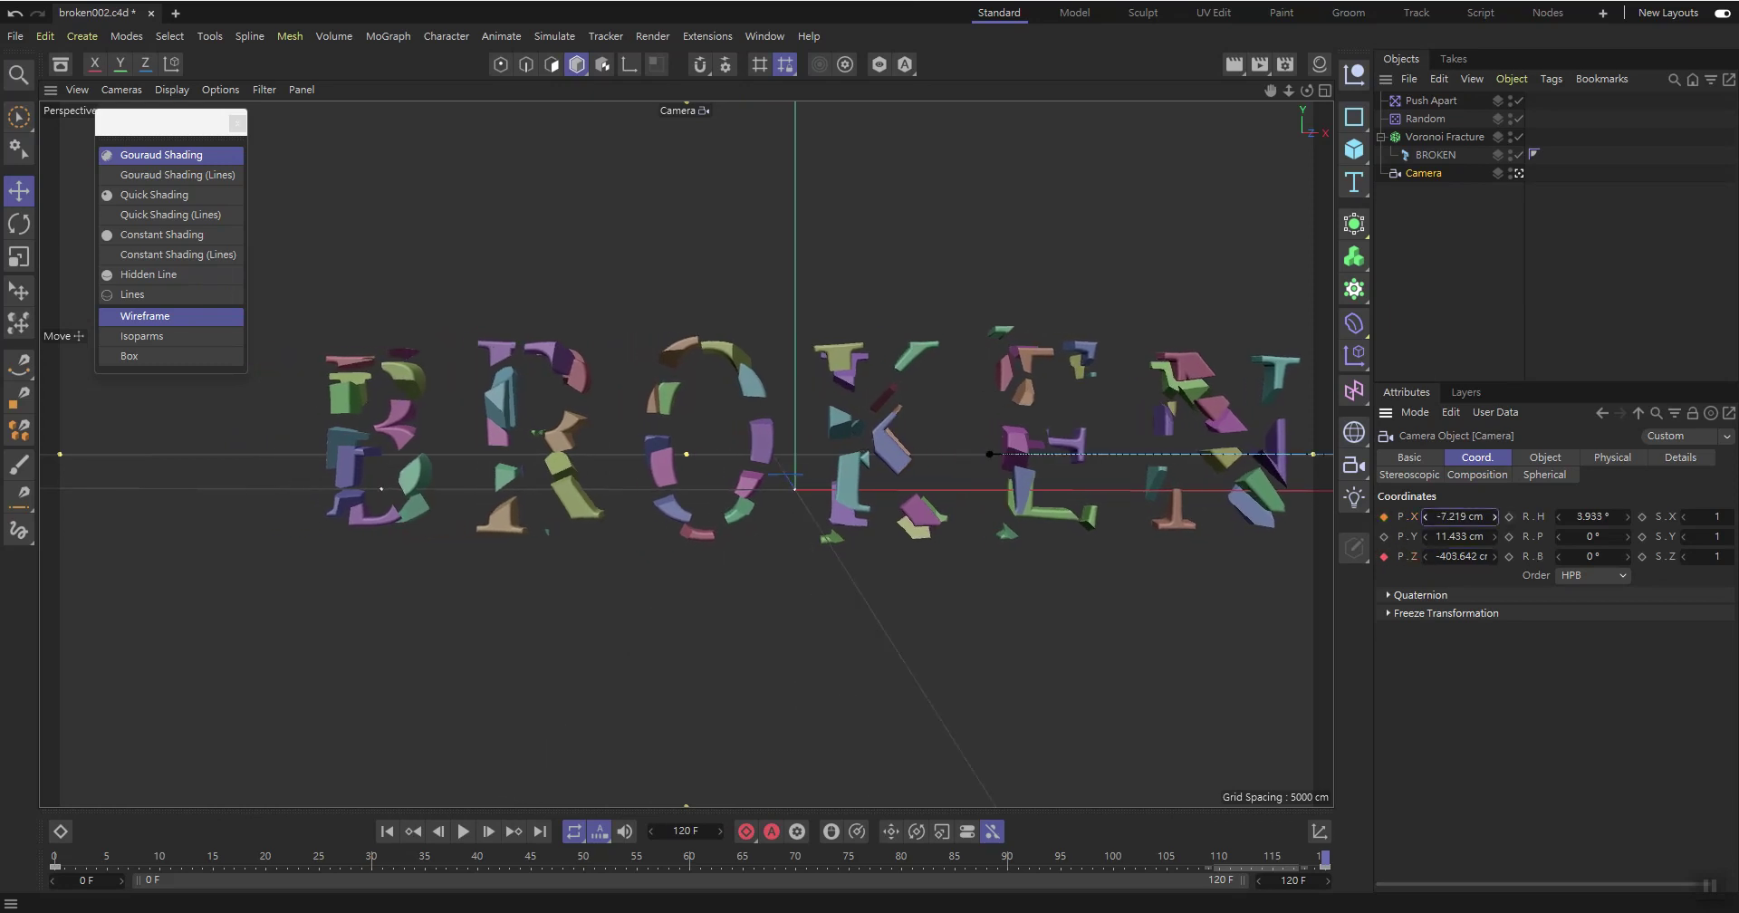
click(1384, 518)
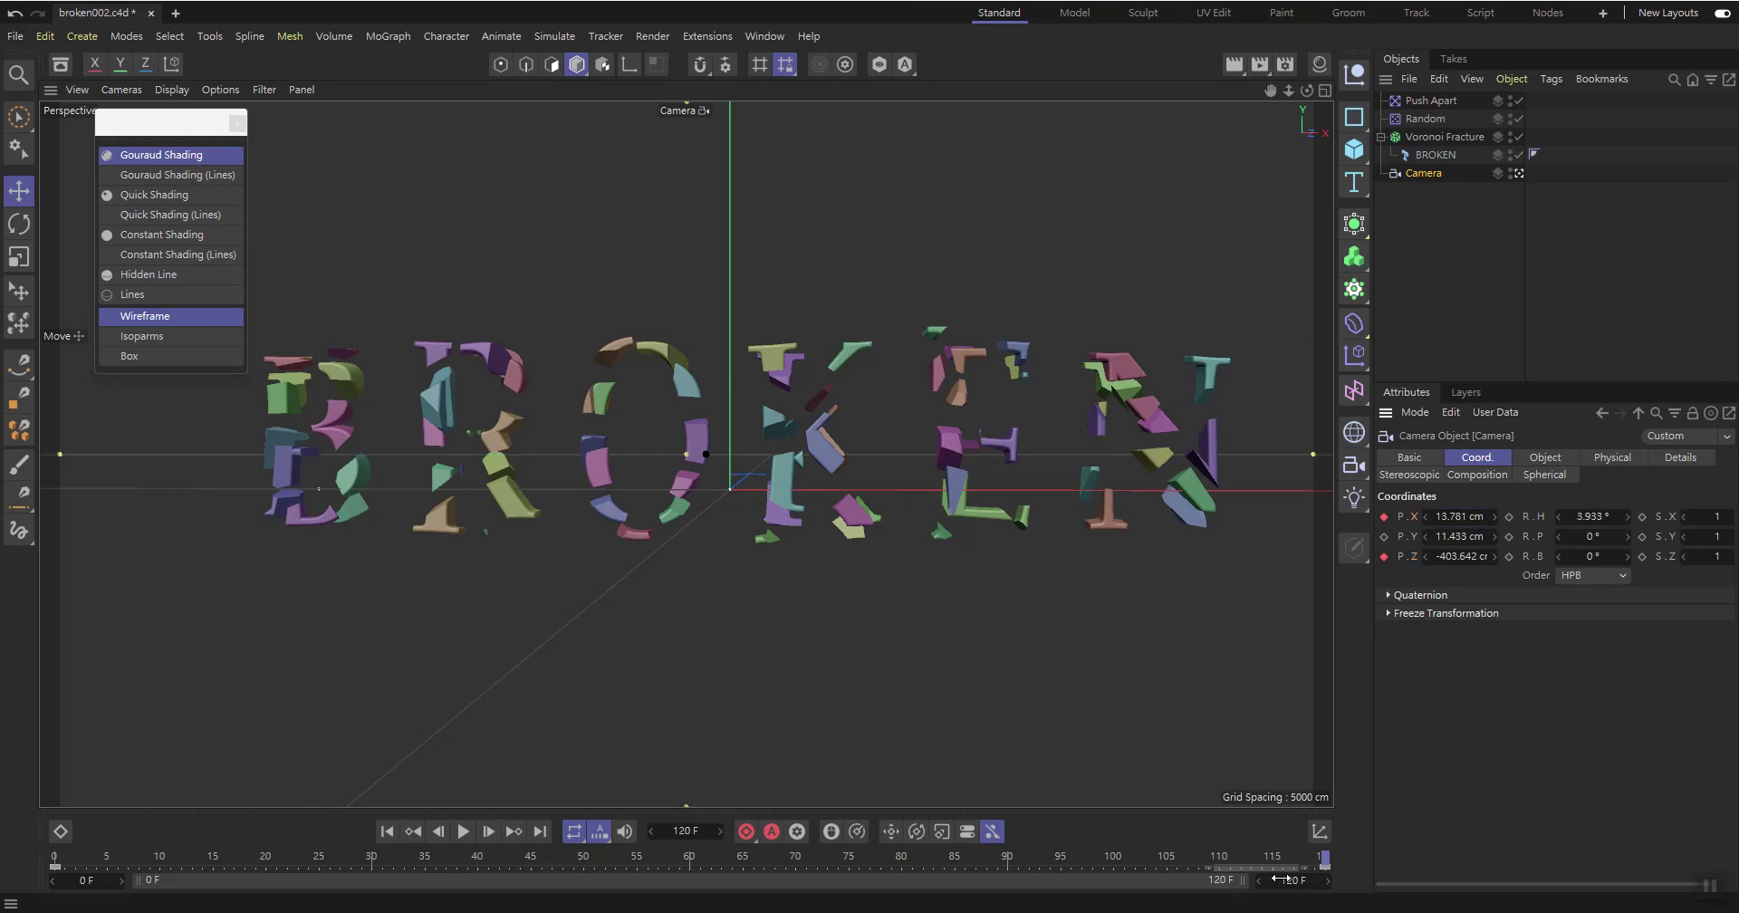
Key the camera's starting P.Z depth at frame 0 and play back the camera move
drag(1306, 865, 55, 860)
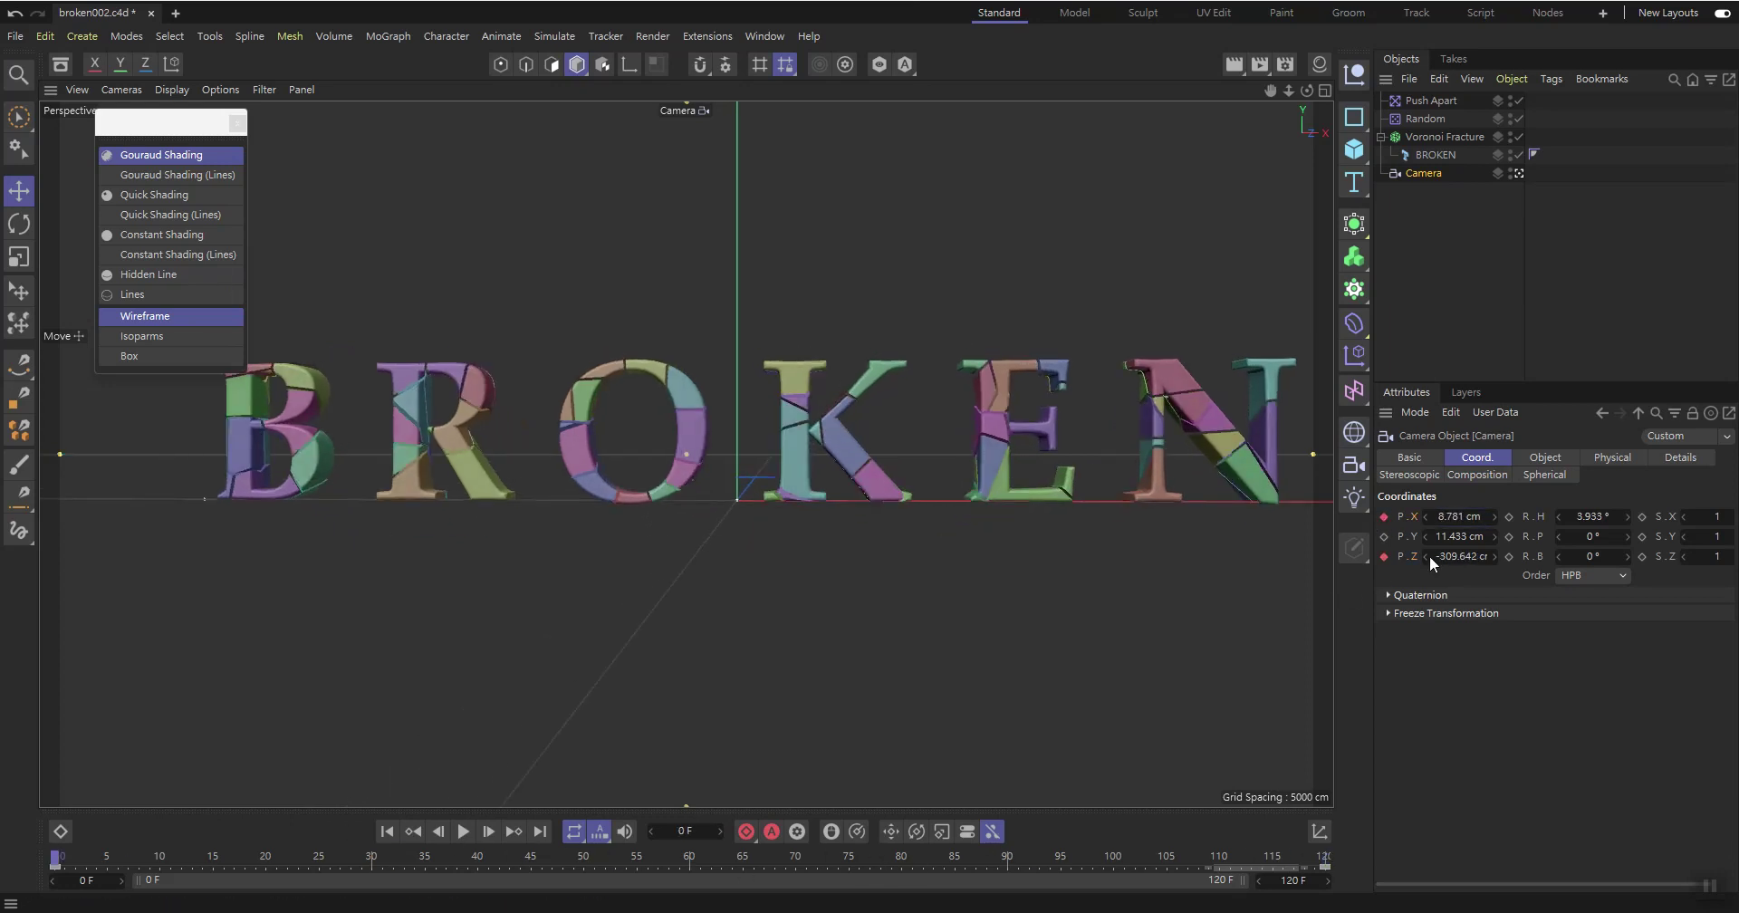
drag(1445, 556, 1446, 556)
text(4)
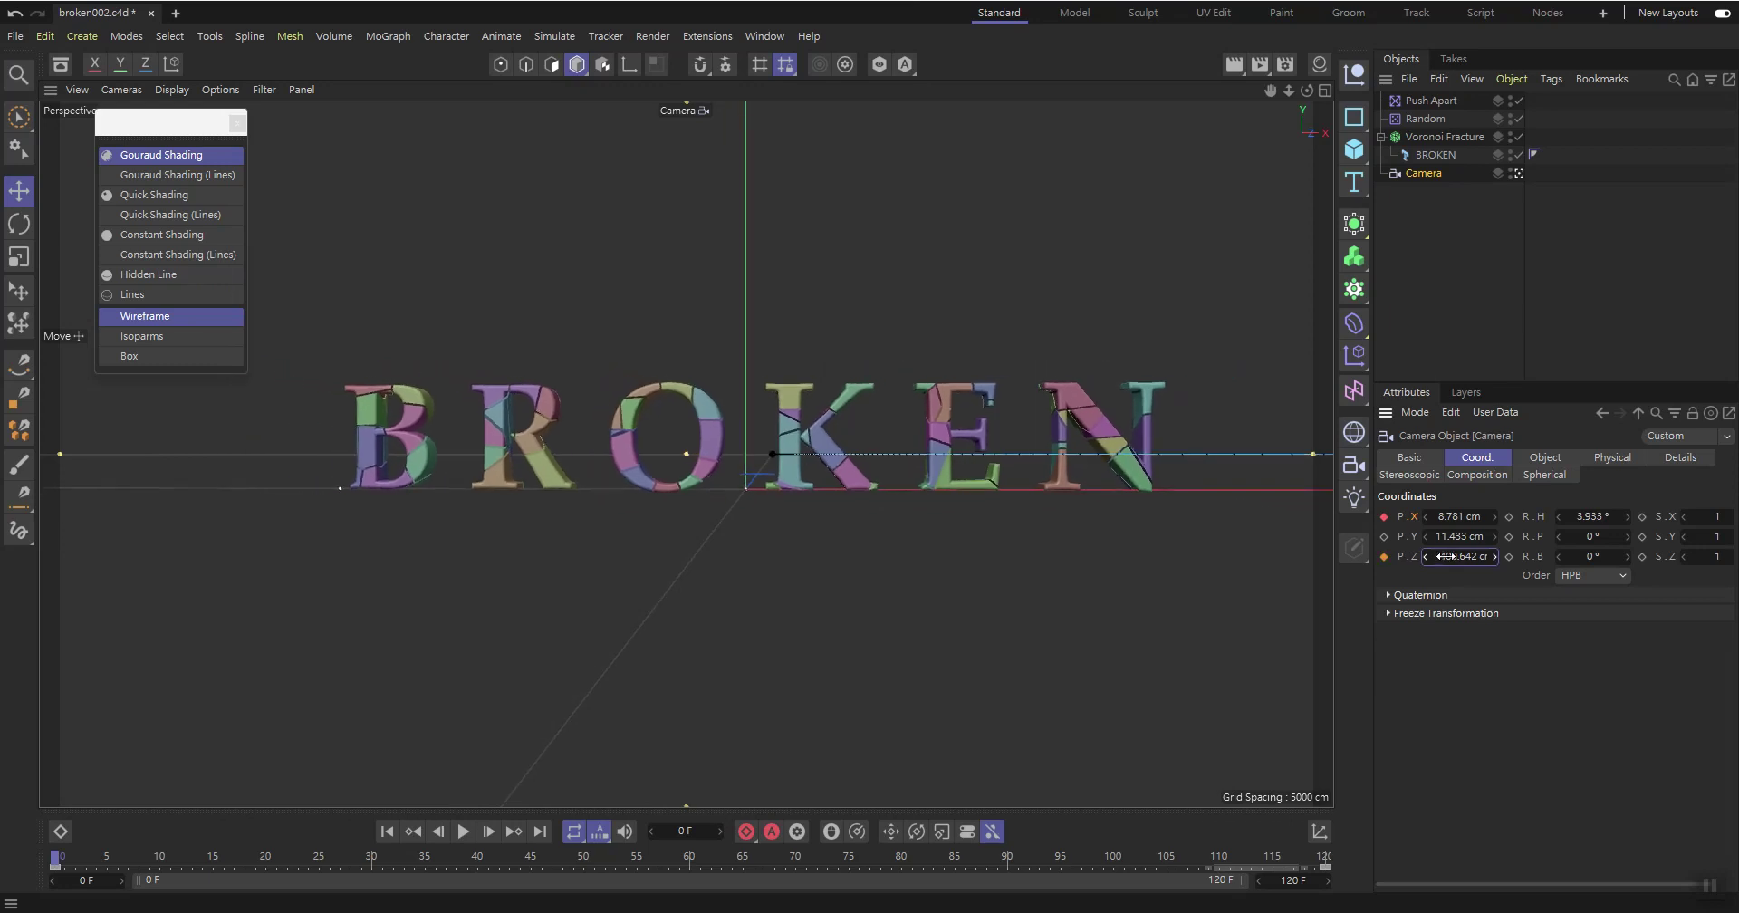
click(1384, 556)
click(462, 830)
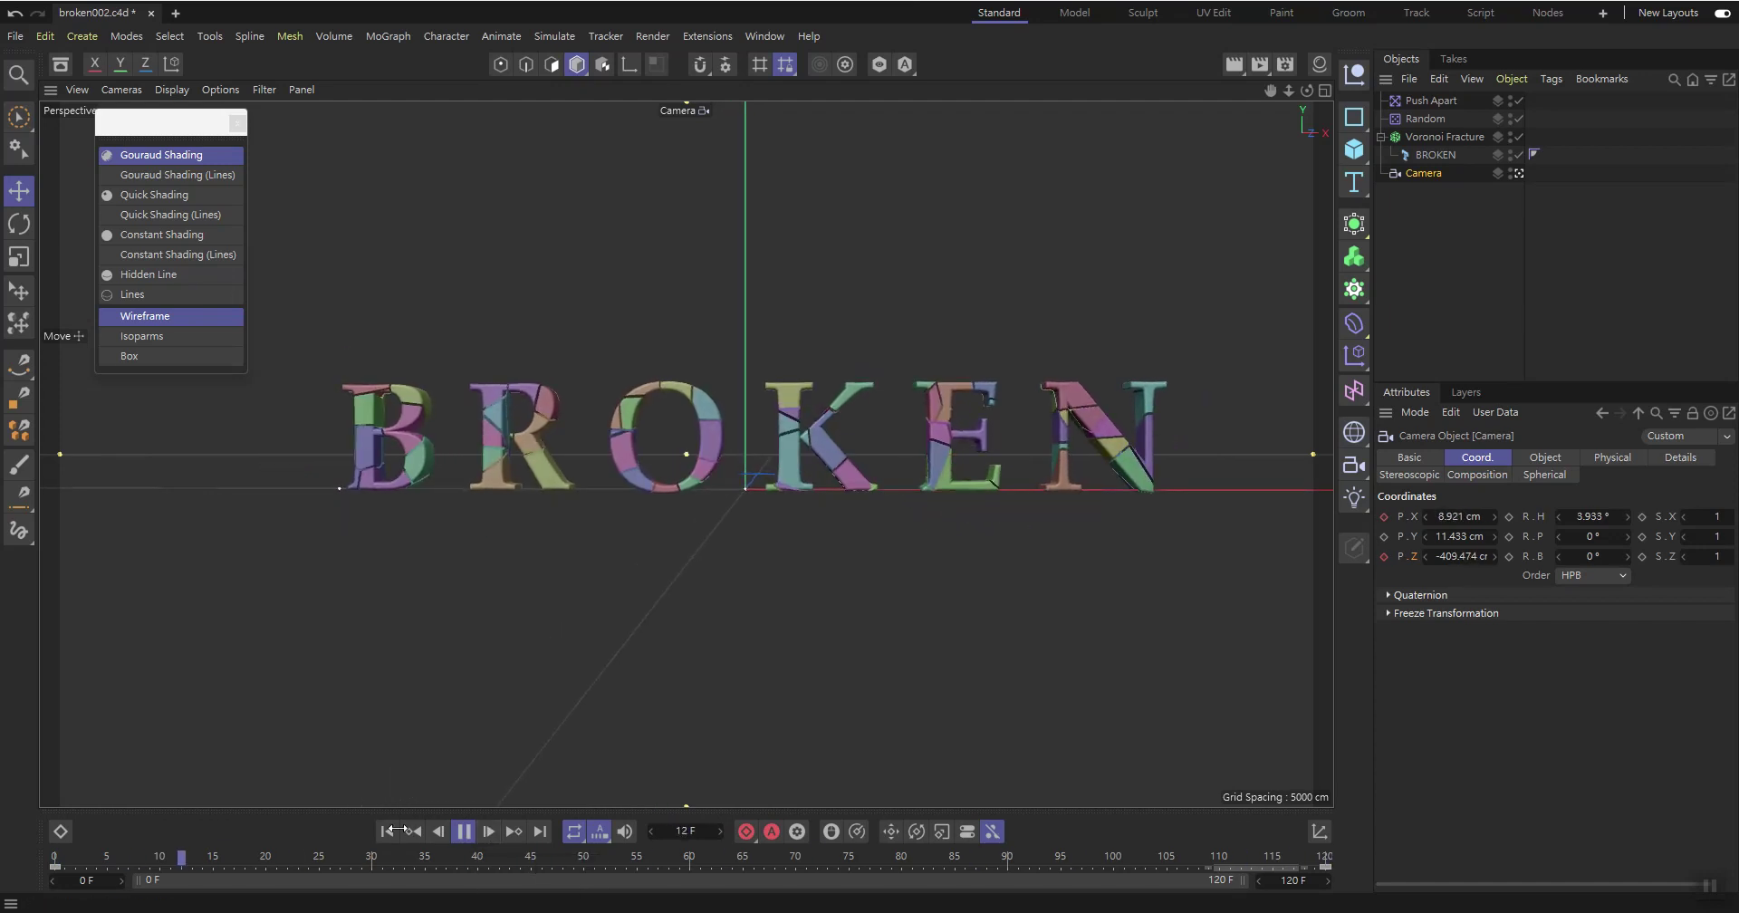
key(F8)
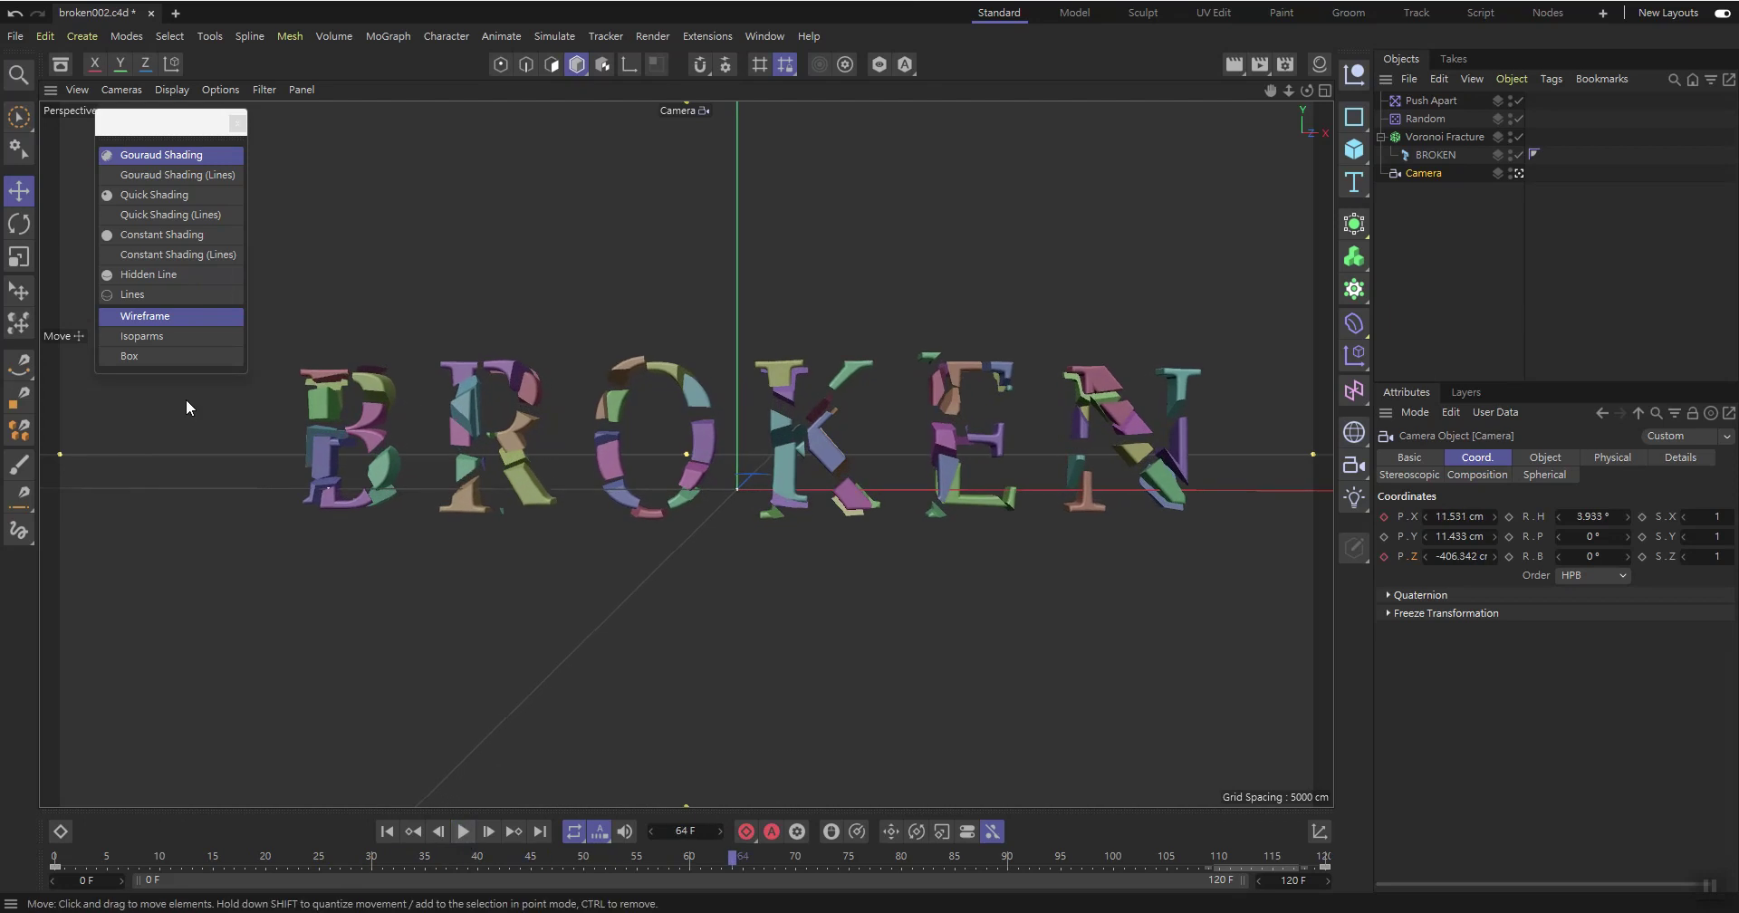
Save the project from the File menu as broken003.c4d
click(16, 36)
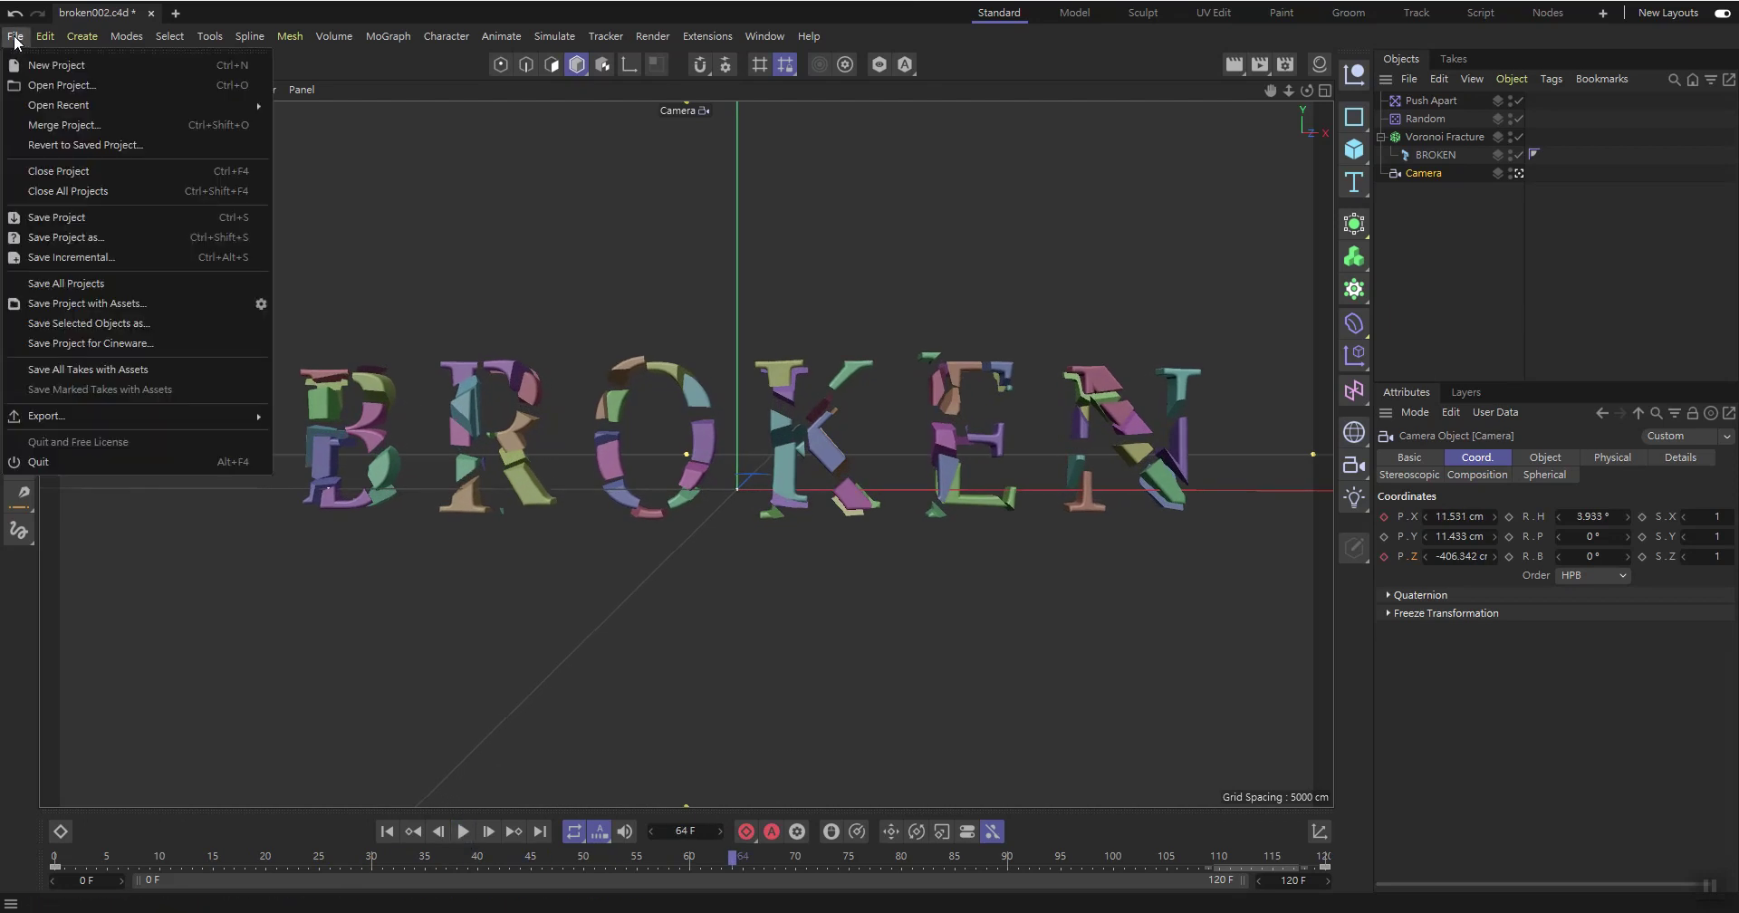
click(65, 258)
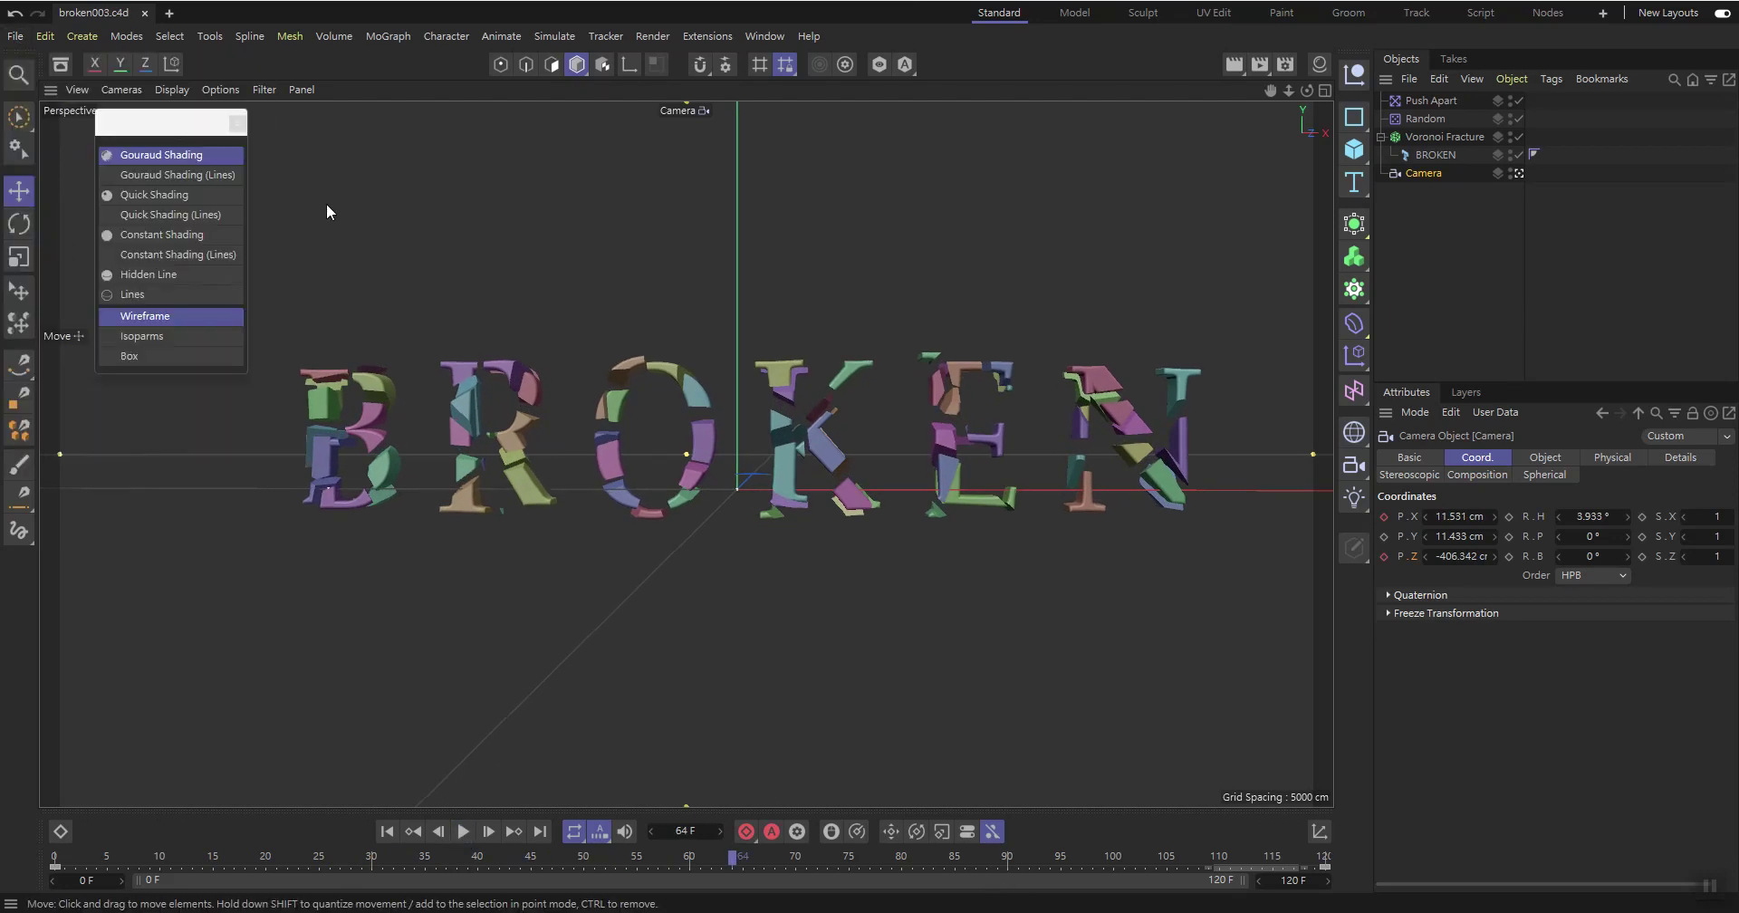